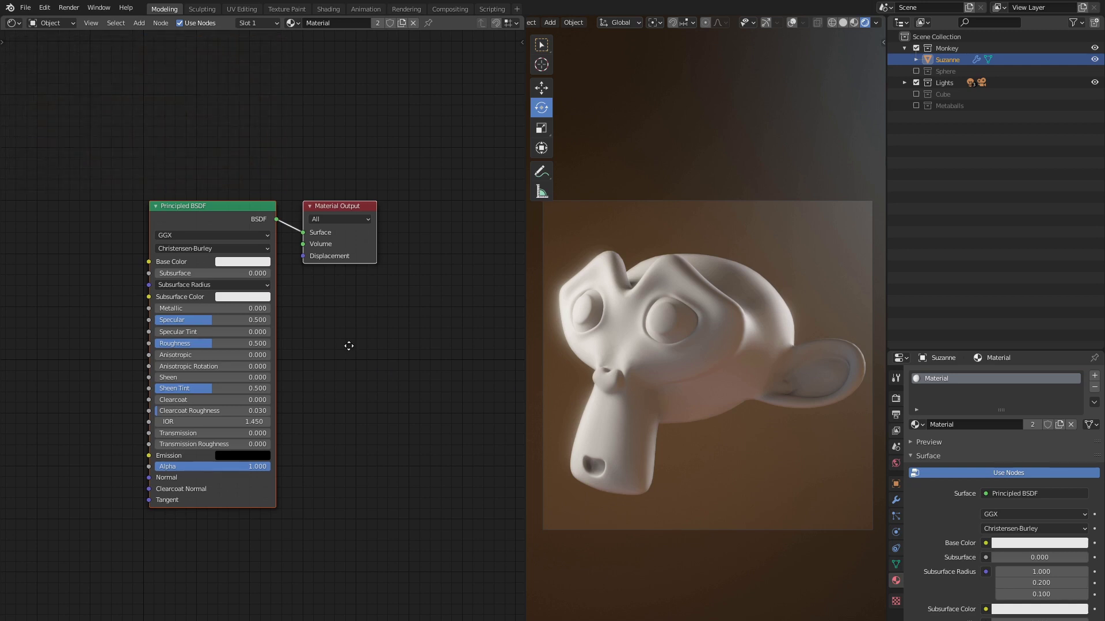
Step: Set the material's Subsurface to 0.7 and Roughness to 0.8
{"action": "middle_click_drag", "start_coordinate": [348, 347], "coordinate": [437, 362]}
{"action": "type", "text": "0.7"}
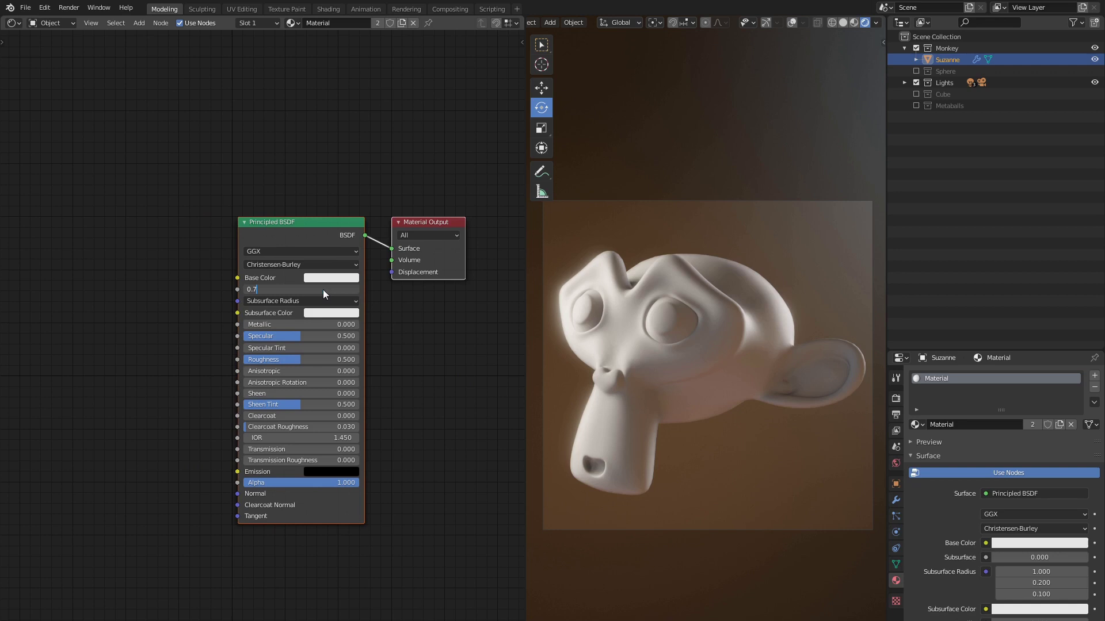
{"action": "key", "text": "Return"}
{"action": "left_click", "coordinate": [309, 356]}
{"action": "type", "text": "0.8"}
{"action": "key", "text": "Return"}
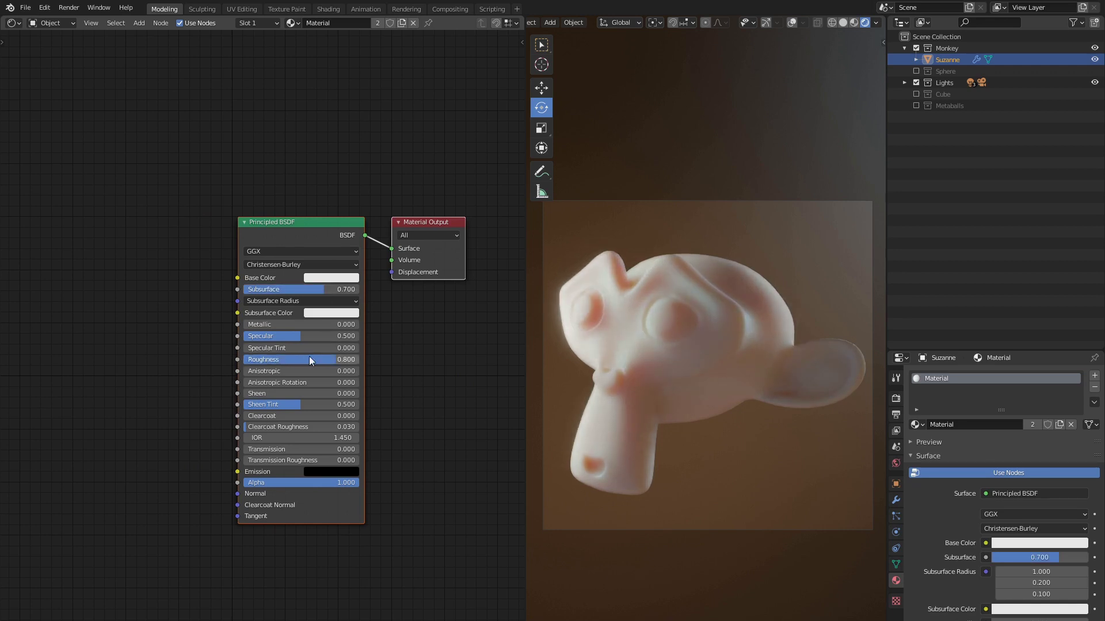
{"action": "scroll", "coordinate": [122, 264], "scroll_direction": "left", "scroll_amount": 3, "text": "ctrl"}
Step: Add an Image Texture node loaded with tex_face1.jpg and place it right
{"action": "key", "text": "shift+a"}
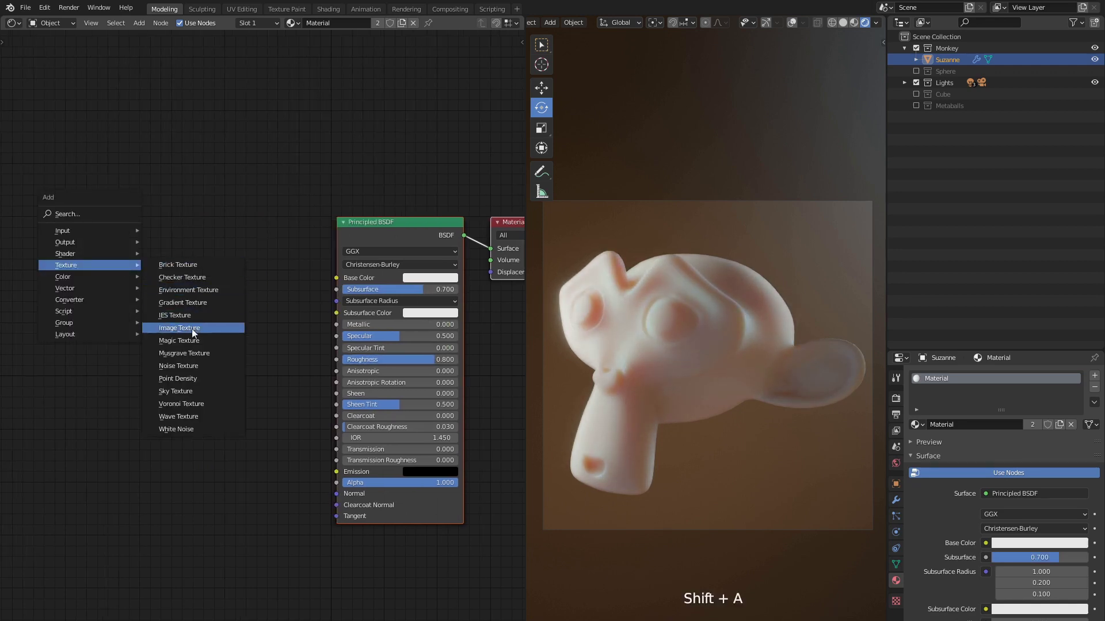
{"action": "left_click", "coordinate": [192, 329]}
{"action": "left_click", "coordinate": [190, 283]}
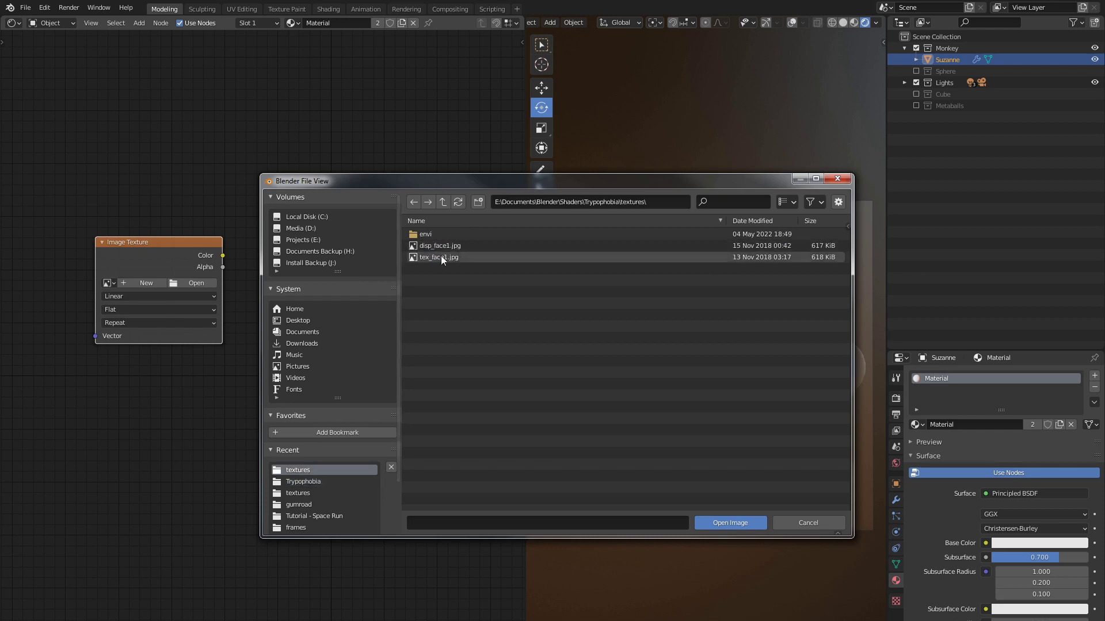
{"action": "left_click", "coordinate": [441, 255]}
{"action": "left_click", "coordinate": [731, 522]}
{"action": "key", "text": "g"}
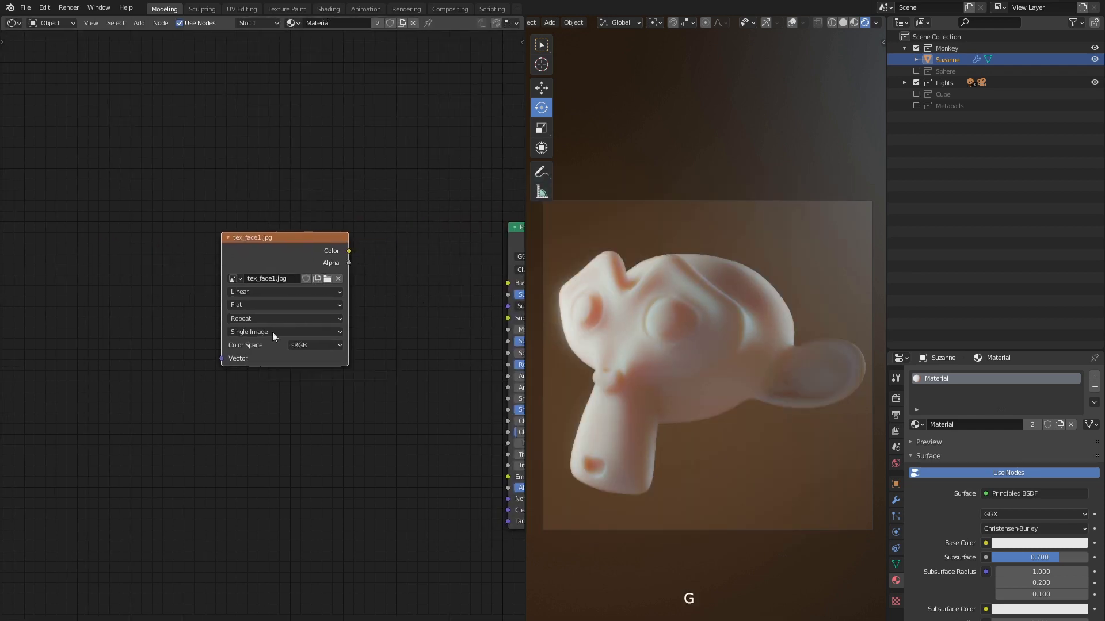
{"action": "left_click", "coordinate": [453, 328]}
Step: Add Texture Coordinate and Texture-type Mapping nodes, linking Generated, and set the scale to 3
{"action": "key", "text": "shift+a"}
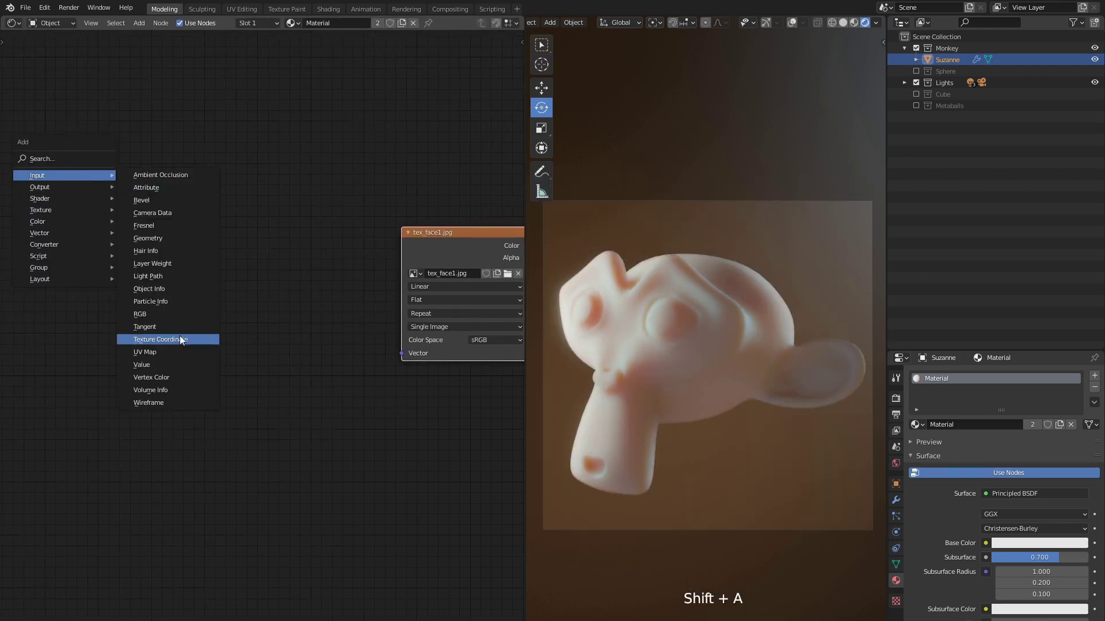
{"action": "left_click", "coordinate": [179, 339]}
{"action": "left_click", "coordinate": [112, 259]}
{"action": "key", "text": "shift+a"}
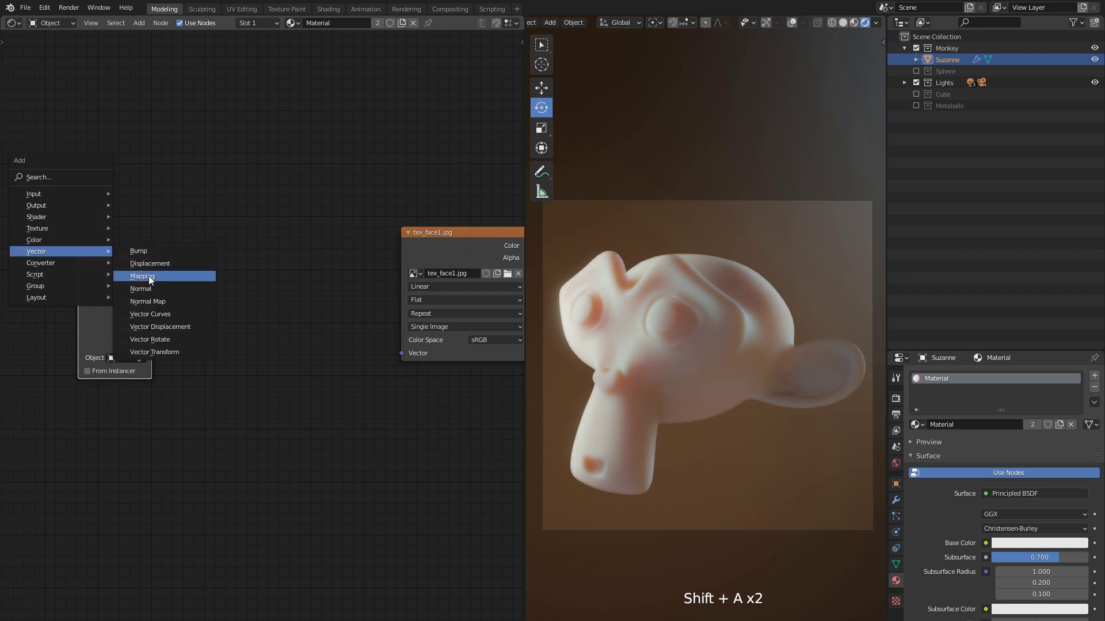
{"action": "left_click", "coordinate": [149, 278]}
{"action": "middle_click_drag", "start_coordinate": [165, 264], "coordinate": [196, 271]}
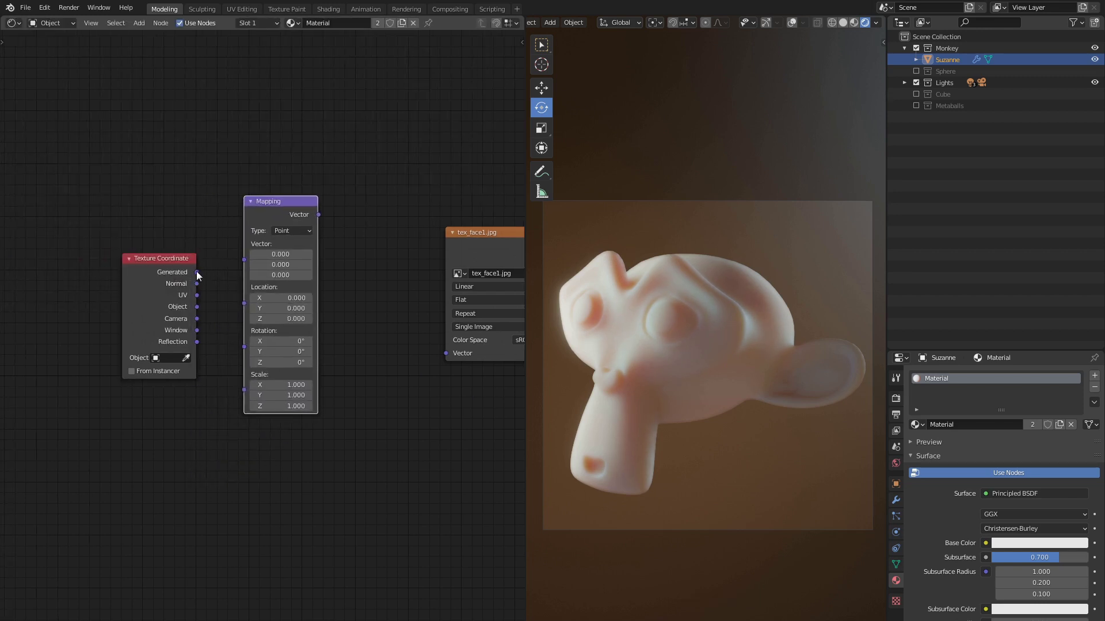
{"action": "left_click_drag", "start_coordinate": [196, 271], "coordinate": [244, 259]}
{"action": "left_click", "coordinate": [288, 229]}
{"action": "left_click", "coordinate": [293, 266]}
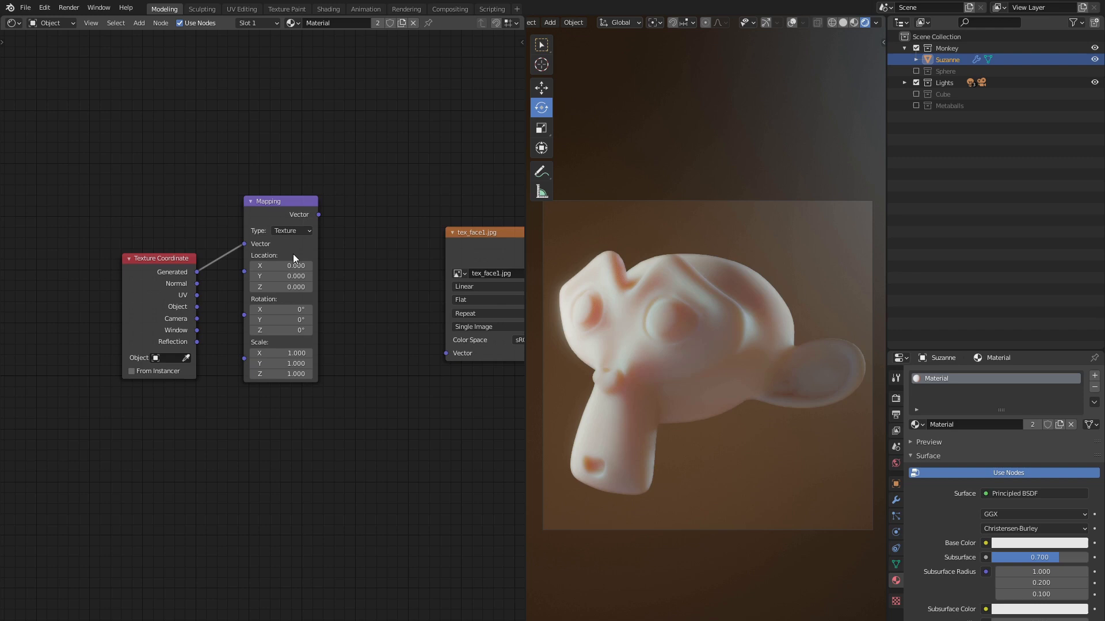
{"action": "middle_click_drag", "start_coordinate": [348, 345], "coordinate": [297, 347]}
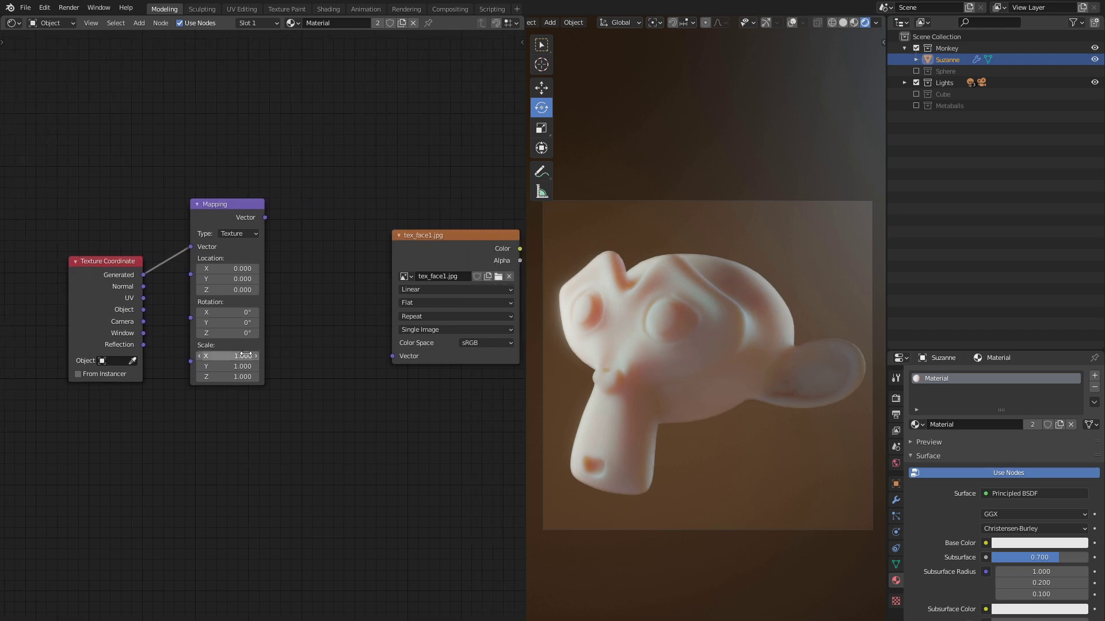
{"action": "left_click", "coordinate": [245, 355]}
{"action": "type", "text": "3.000"}
Step: Give the face image Box projection with a 0.5 blend
{"action": "middle_click_drag", "start_coordinate": [389, 357], "coordinate": [294, 346]}
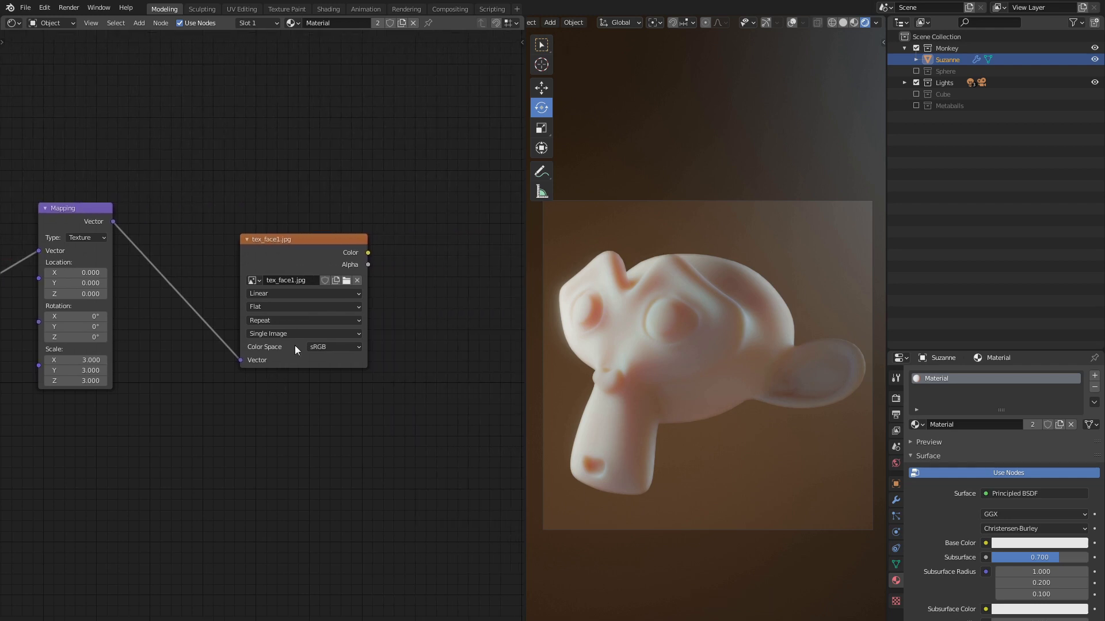
{"action": "left_click", "coordinate": [298, 308]}
{"action": "left_click", "coordinate": [294, 332]}
{"action": "type", "text": "0.5"}
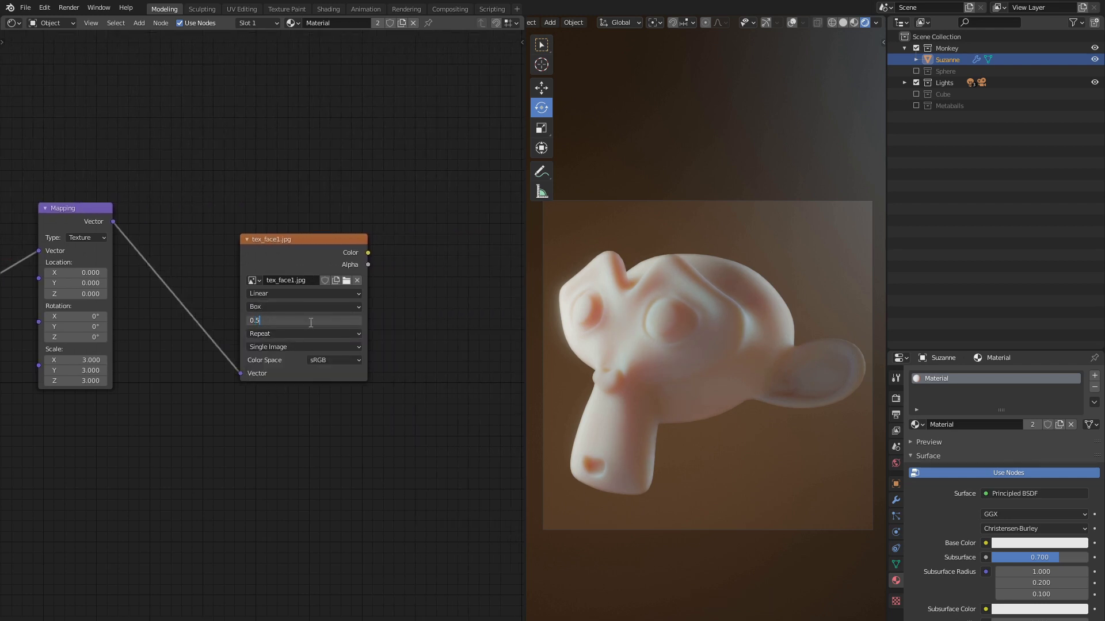
{"action": "key", "text": "Return"}
Step: Add a Mix node fed by the face image, outputting to Base Color and Subsurface Color
{"action": "middle_click_drag", "start_coordinate": [344, 319], "coordinate": [279, 324]}
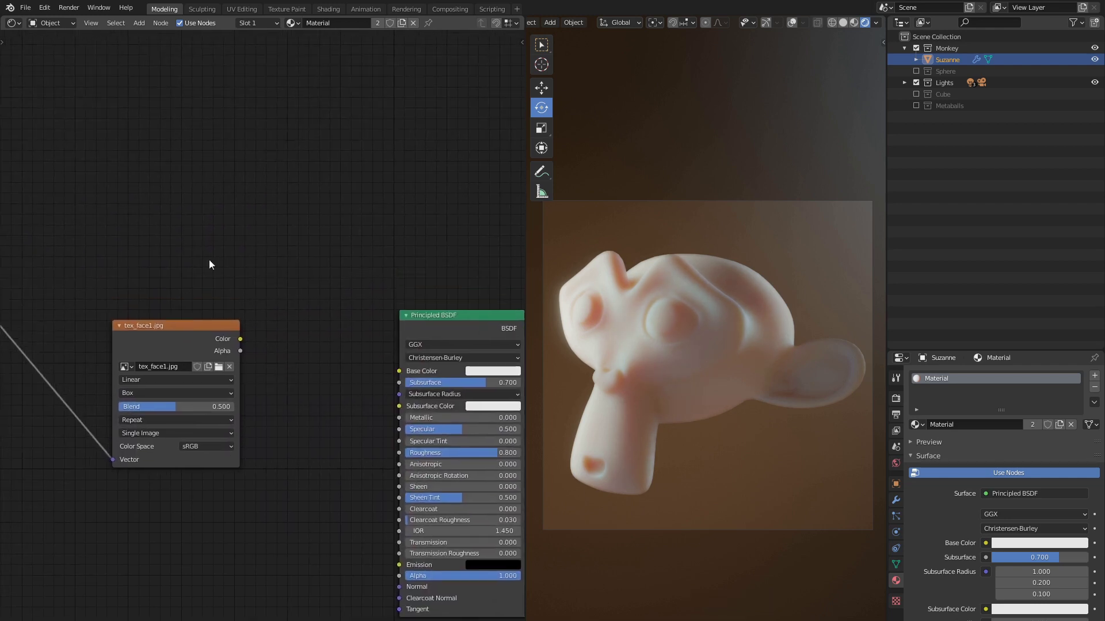
{"action": "key", "text": "shift+a"}
{"action": "left_click", "coordinate": [267, 300]}
{"action": "left_click", "coordinate": [270, 298]}
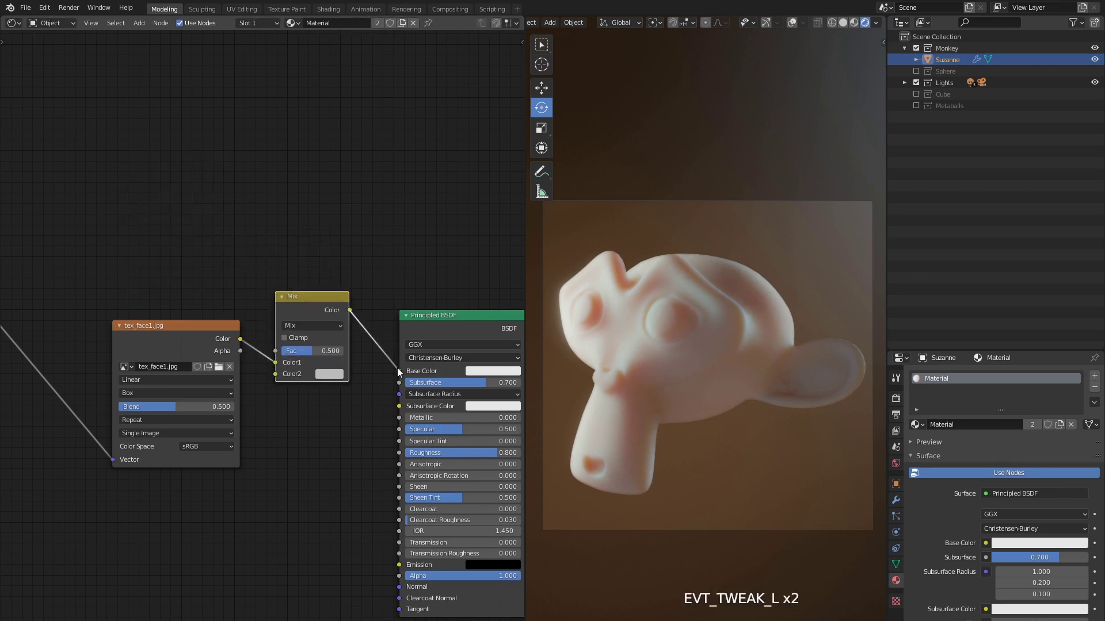
{"action": "left_click_drag", "start_coordinate": [398, 368], "coordinate": [400, 370]}
{"action": "middle_click_drag", "start_coordinate": [397, 369], "coordinate": [302, 389]}
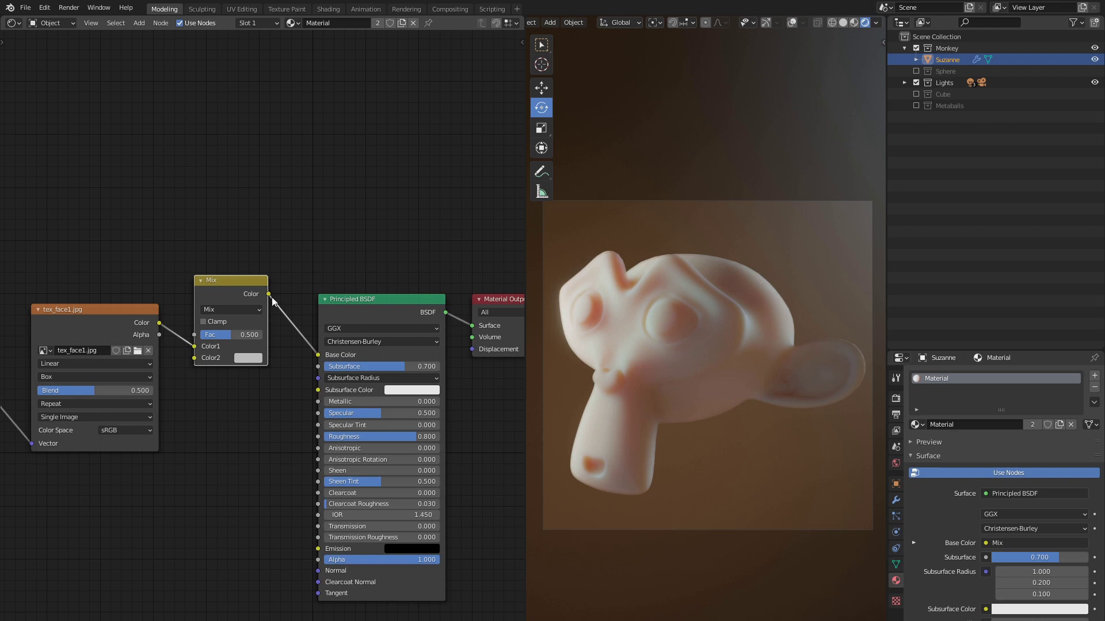
{"action": "mouse_move", "coordinate": [269, 295]}
{"action": "left_mouse_down"}
{"action": "mouse_move", "coordinate": [317, 389]}
{"action": "mouse_move", "coordinate": [318, 413]}
{"action": "left_mouse_up"}
Step: Rearrange the nodes and set the Mix node to Add with pale blue E6F6FF
{"action": "key", "text": "g"}
{"action": "left_click", "coordinate": [218, 290]}
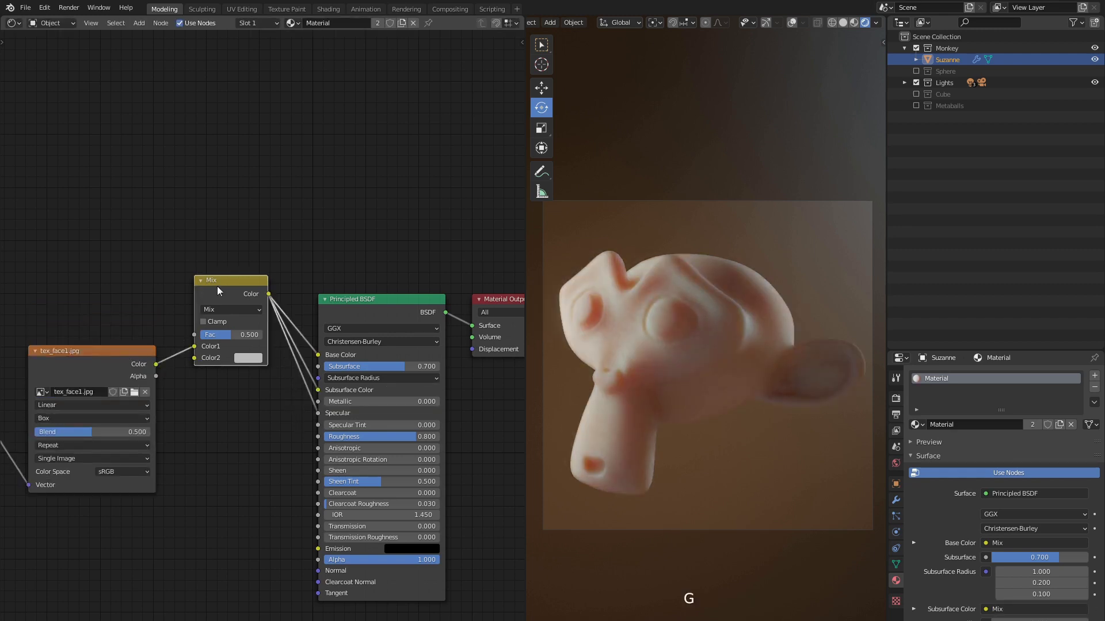
{"action": "key", "text": "g"}
{"action": "left_click", "coordinate": [247, 373]}
{"action": "left_click", "coordinate": [283, 325]}
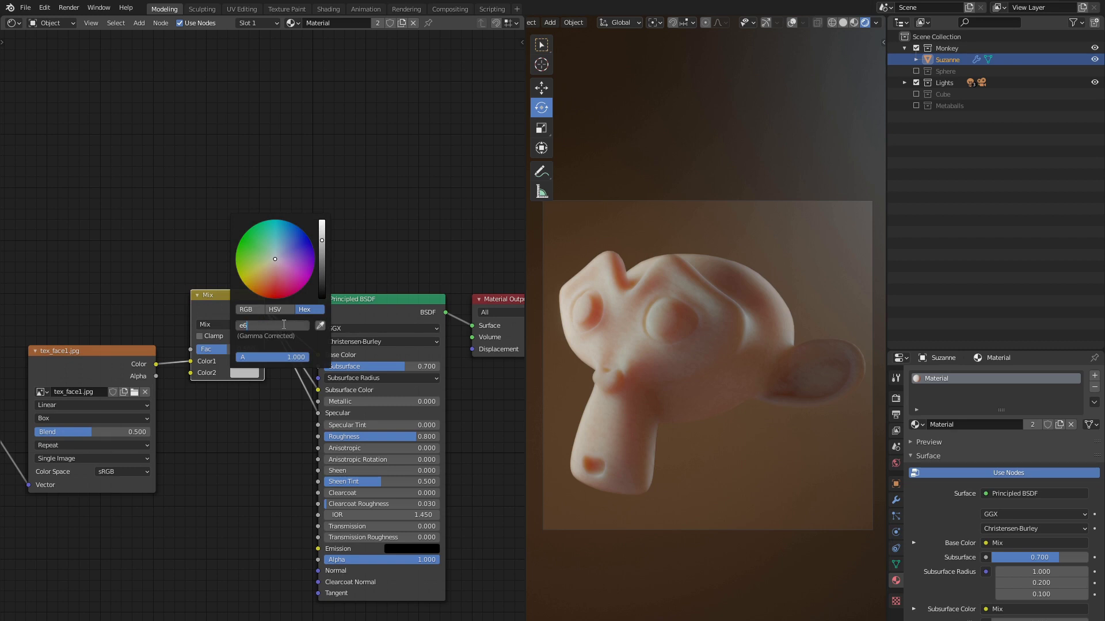
{"action": "type", "text": "f6ff"}
{"action": "key", "text": "Return"}
{"action": "left_click", "coordinate": [227, 324]}
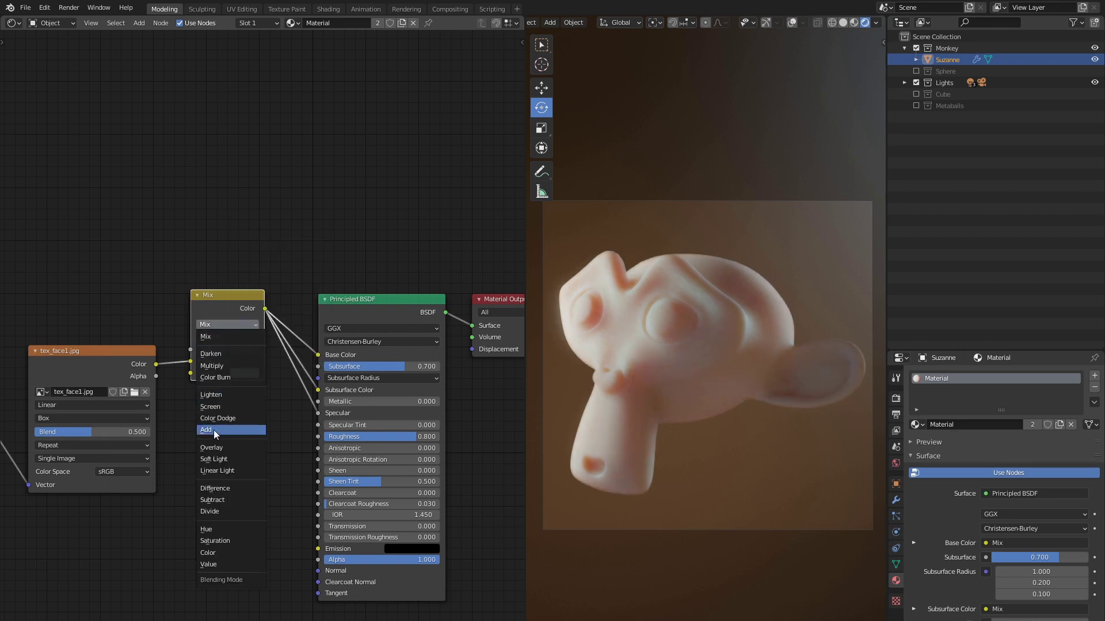
{"action": "left_click", "coordinate": [225, 432]}
{"action": "scroll", "coordinate": [239, 451], "scroll_direction": "up", "scroll_amount": 3}
Step: Add a Layer Weight node with Blend 0.31, its Facing output driving a new ColorRamp
{"action": "middle_click_drag", "start_coordinate": [134, 245], "coordinate": [278, 264]}
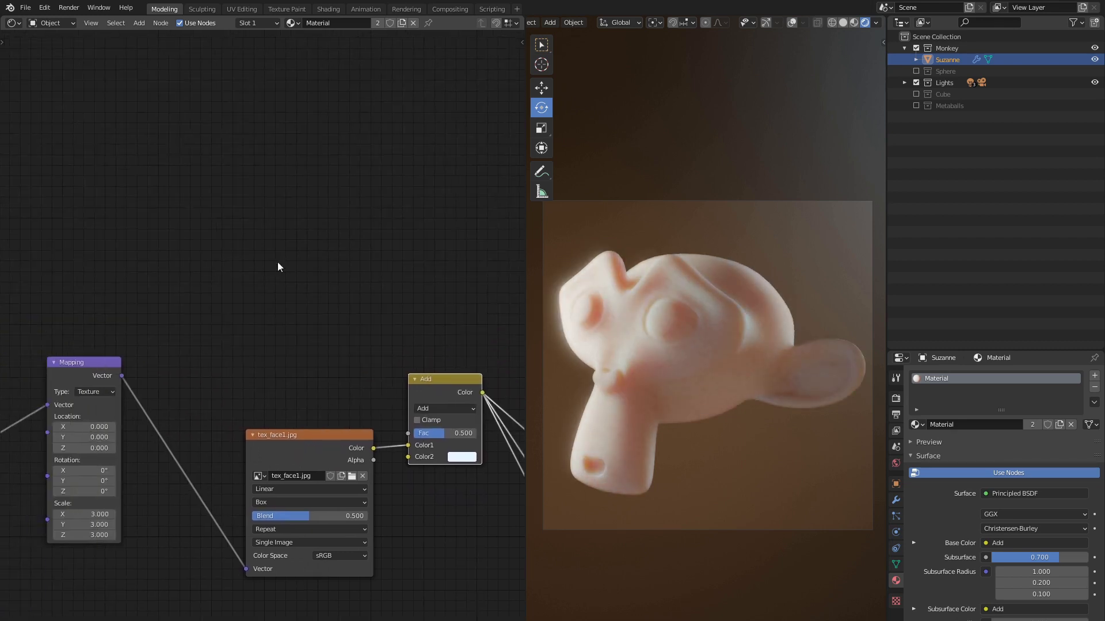
{"action": "key", "text": "shift+a"}
{"action": "left_click", "coordinate": [192, 153]}
{"action": "left_click", "coordinate": [145, 235]}
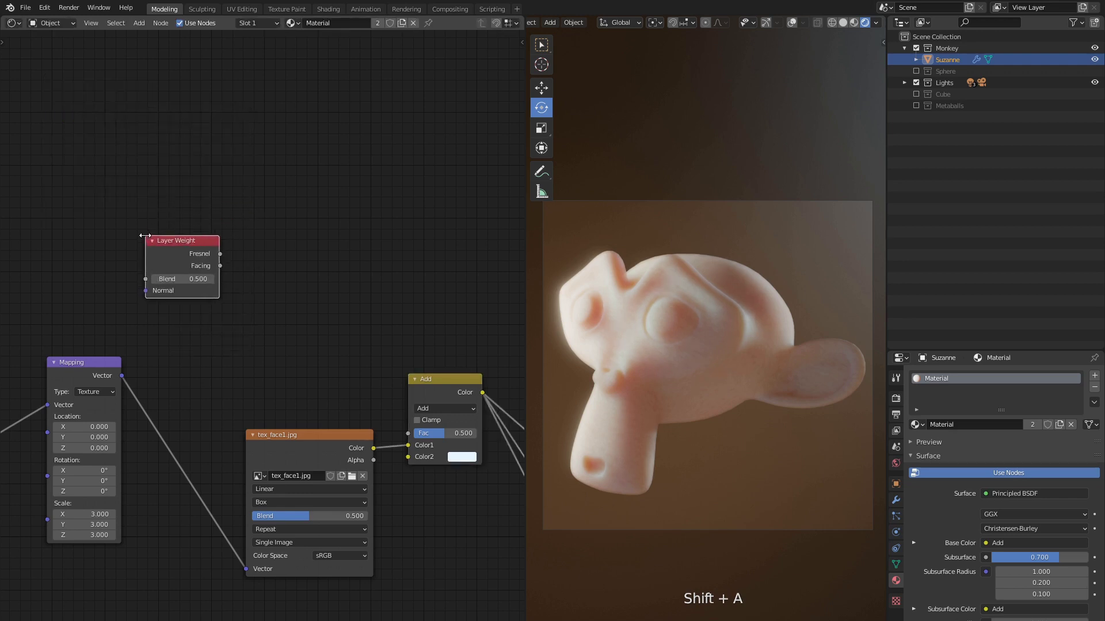
{"action": "key", "text": "shift+a"}
{"action": "left_click", "coordinate": [193, 255]}
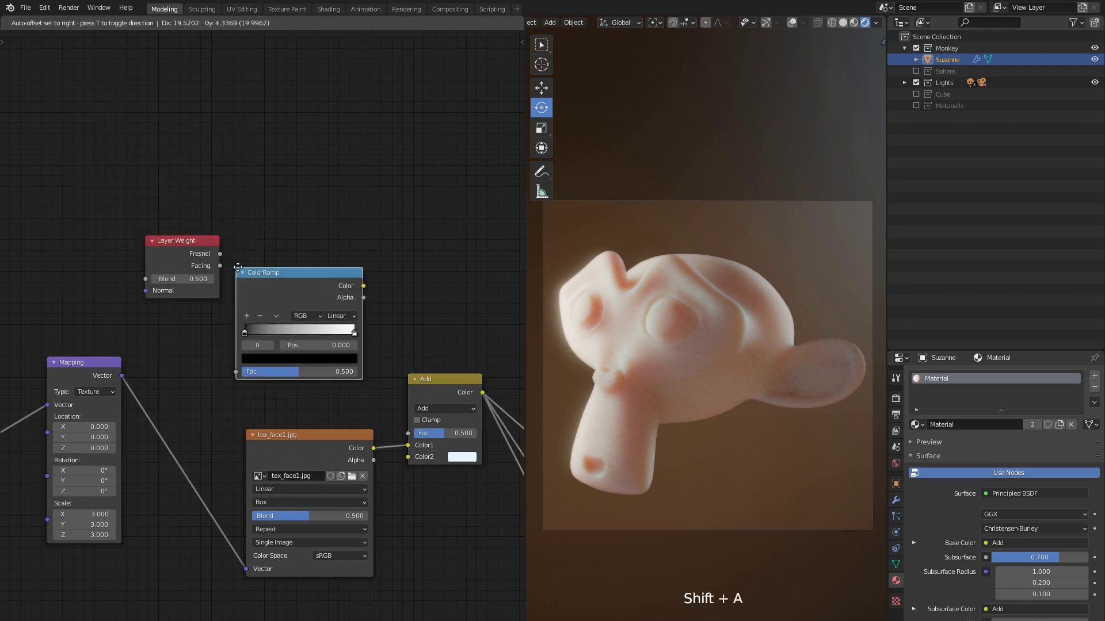
{"action": "key", "text": "g"}
{"action": "left_click", "coordinate": [159, 246]}
{"action": "left_click_drag", "start_coordinate": [180, 266], "coordinate": [262, 343]}
{"action": "left_click", "coordinate": [158, 279]}
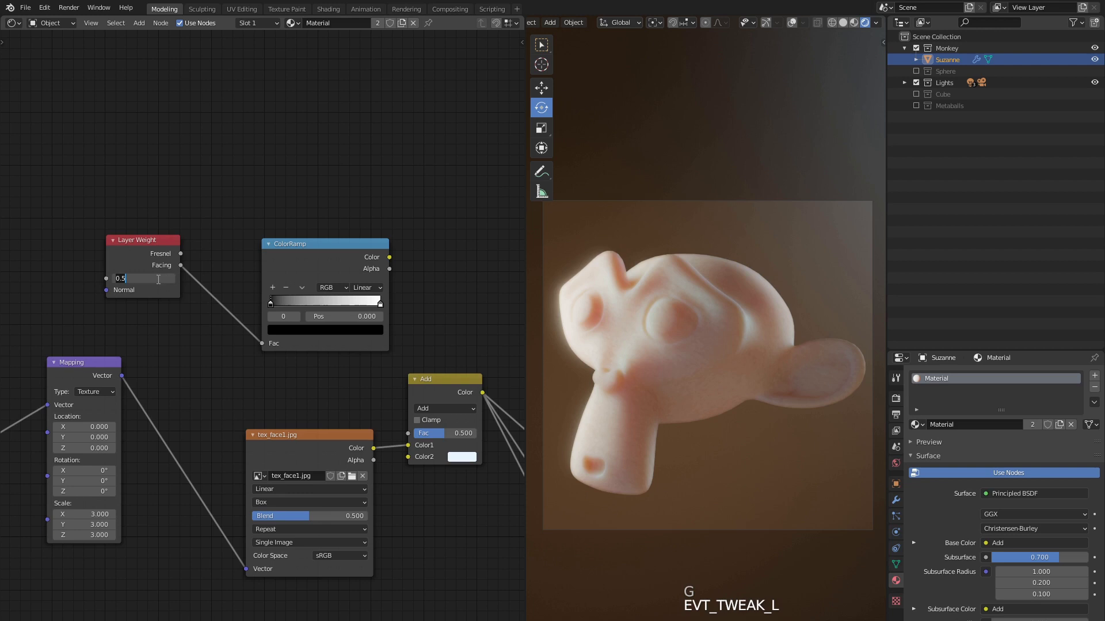
{"action": "type", "text": "0.31"}
{"action": "key", "text": "Return"}
Step: Connect the ramp colour to the Add factor, move the black stop inward, and use B-Spline
{"action": "key", "text": "g"}
{"action": "left_click", "coordinate": [374, 264]}
{"action": "middle_click_drag", "start_coordinate": [374, 264], "coordinate": [341, 208]}
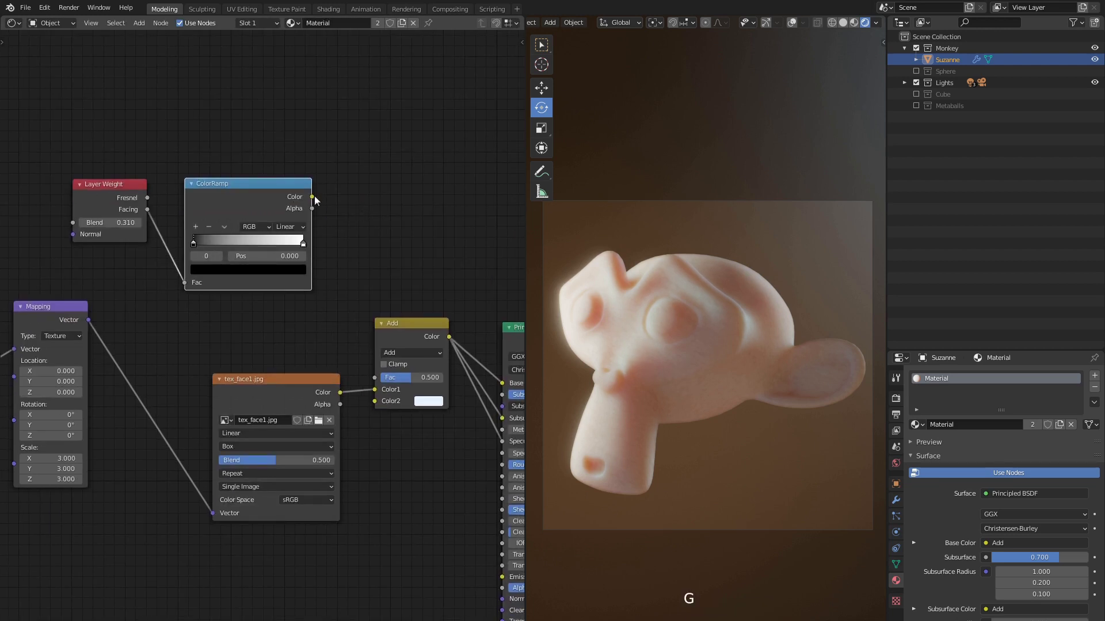
{"action": "mouse_move", "coordinate": [313, 197]}
{"action": "left_mouse_down"}
{"action": "mouse_move", "coordinate": [344, 255]}
{"action": "mouse_move", "coordinate": [377, 376]}
{"action": "left_mouse_up"}
{"action": "middle_click_drag", "start_coordinate": [288, 247], "coordinate": [233, 230]}
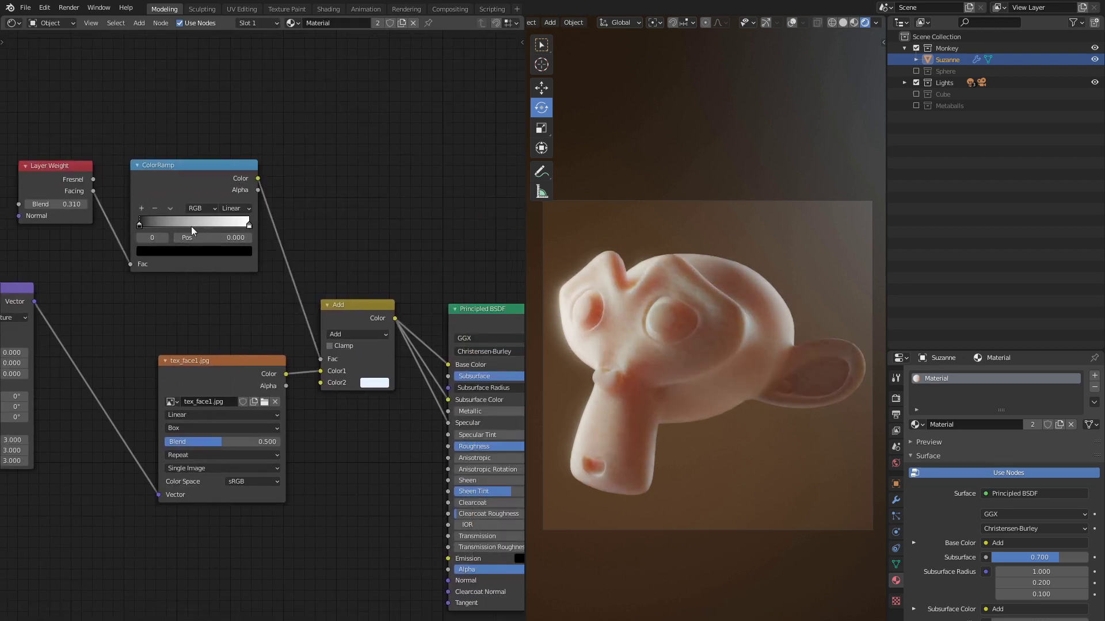
{"action": "left_click_drag", "start_coordinate": [138, 226], "coordinate": [184, 226]}
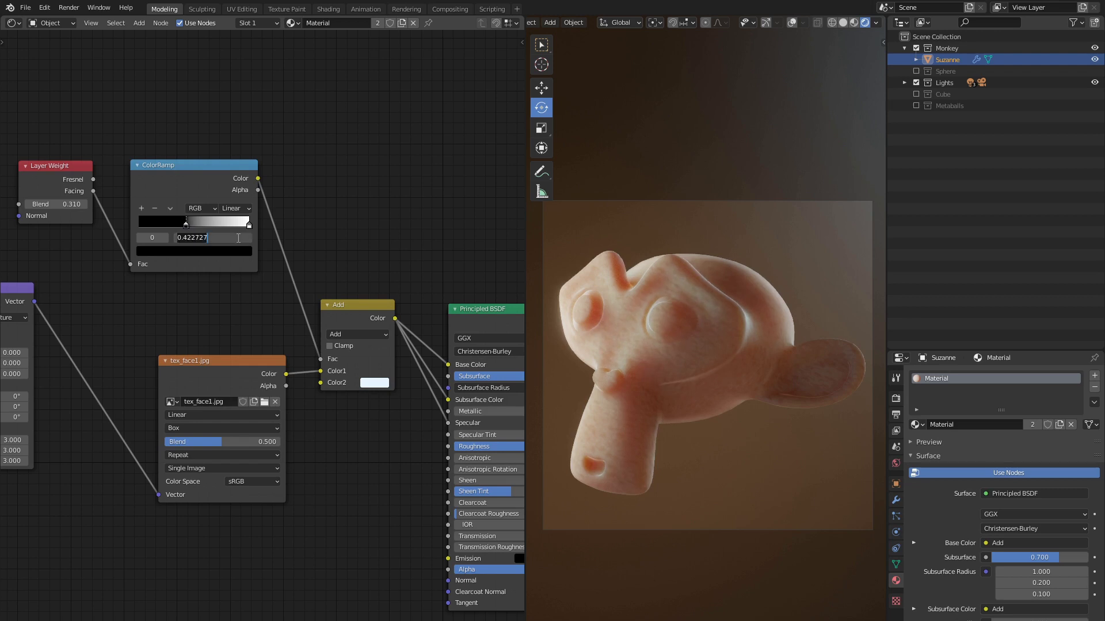
{"action": "left_click", "coordinate": [231, 208]}
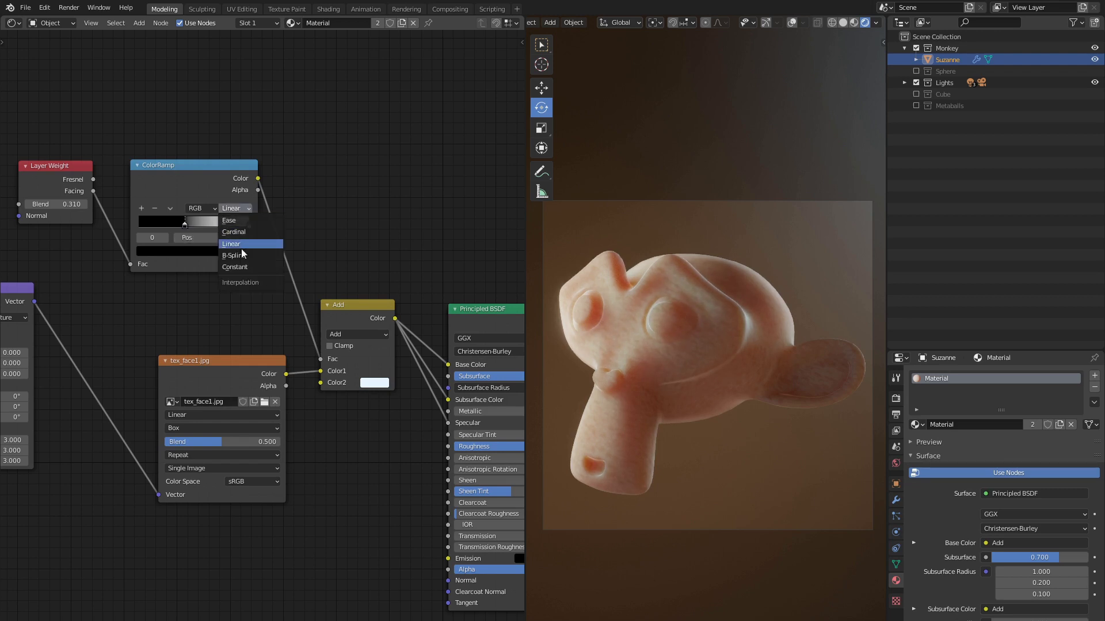
{"action": "left_click", "coordinate": [241, 251]}
{"action": "mouse_move", "coordinate": [330, 453]}
{"action": "middle_mouse_down"}
{"action": "mouse_move", "coordinate": [282, 328]}
{"action": "mouse_move", "coordinate": [323, 239]}
{"action": "middle_mouse_up"}
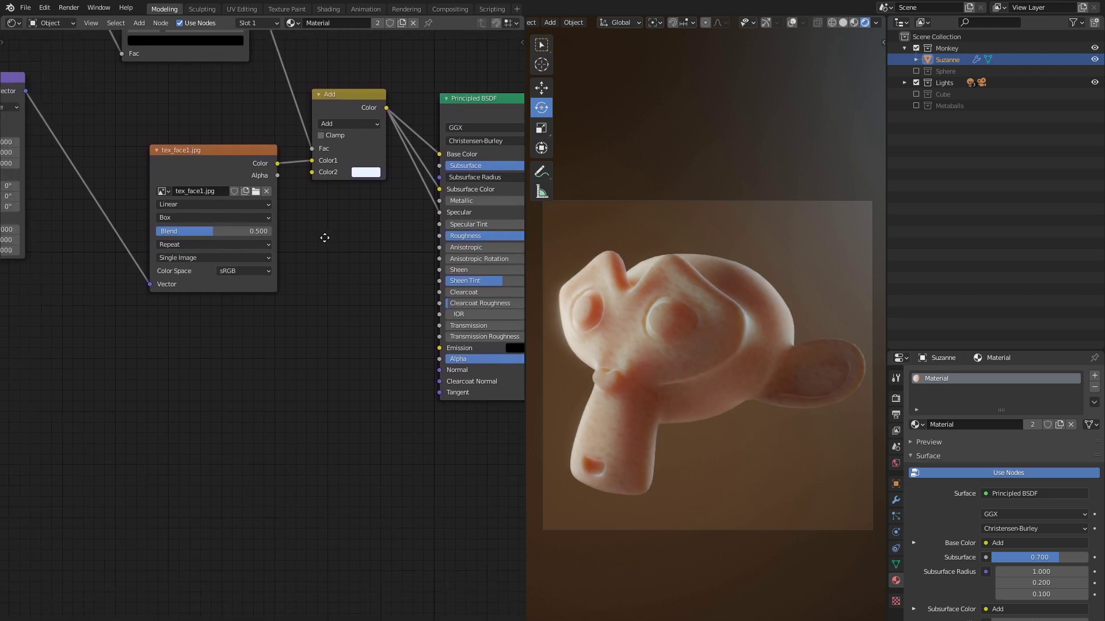
{"action": "scroll", "coordinate": [259, 302], "scroll_direction": "down", "scroll_amount": 2}
Step: Add a second Image Texture node loaded with disp_face1.jpg and position it
{"action": "middle_click_drag", "start_coordinate": [201, 365], "coordinate": [224, 325]}
{"action": "key", "text": "shift+a"}
{"action": "left_click", "coordinate": [287, 365]}
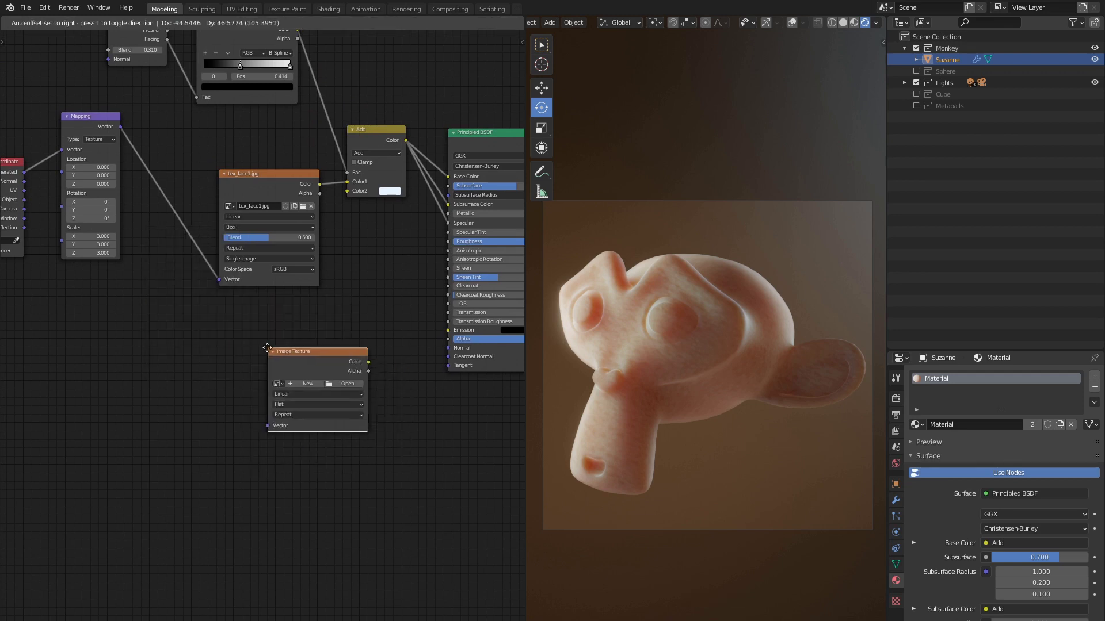
{"action": "double_click", "coordinate": [432, 247]}
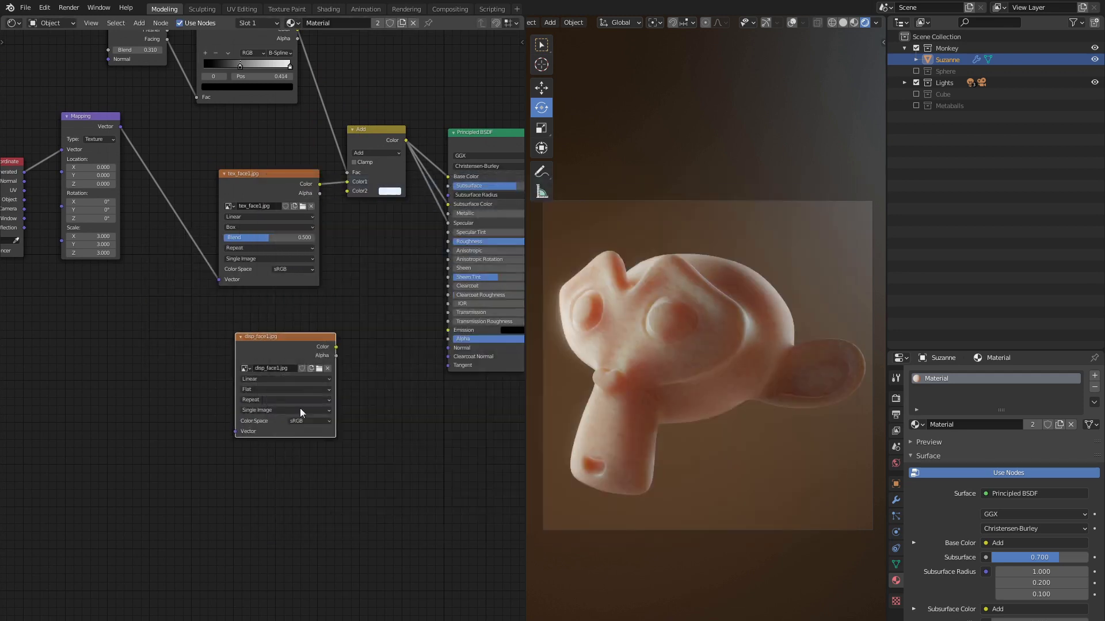
{"action": "middle_click_drag", "start_coordinate": [299, 408], "coordinate": [368, 405]}
{"action": "key", "text": "g"}
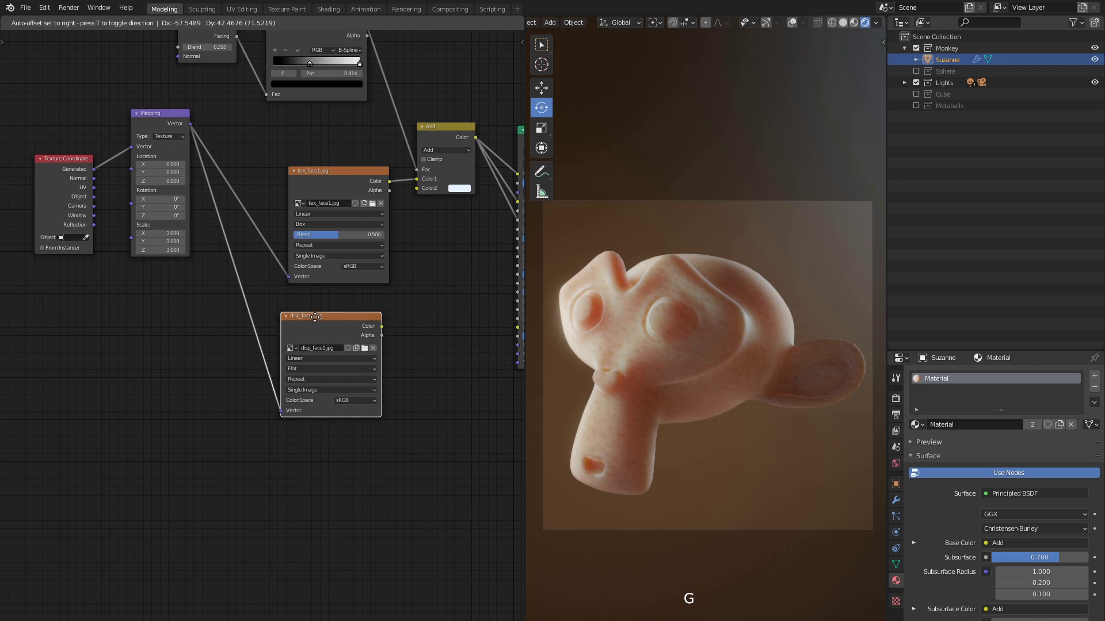
{"action": "left_click", "coordinate": [293, 371]}
{"action": "scroll", "coordinate": [317, 310], "scroll_direction": "up", "scroll_amount": 2}
{"action": "middle_click_drag", "start_coordinate": [316, 310], "coordinate": [263, 331]}
Step: Give disp_face1 Box projection, blend 0.5, and Non-Color color space
{"action": "left_click", "coordinate": [259, 371]}
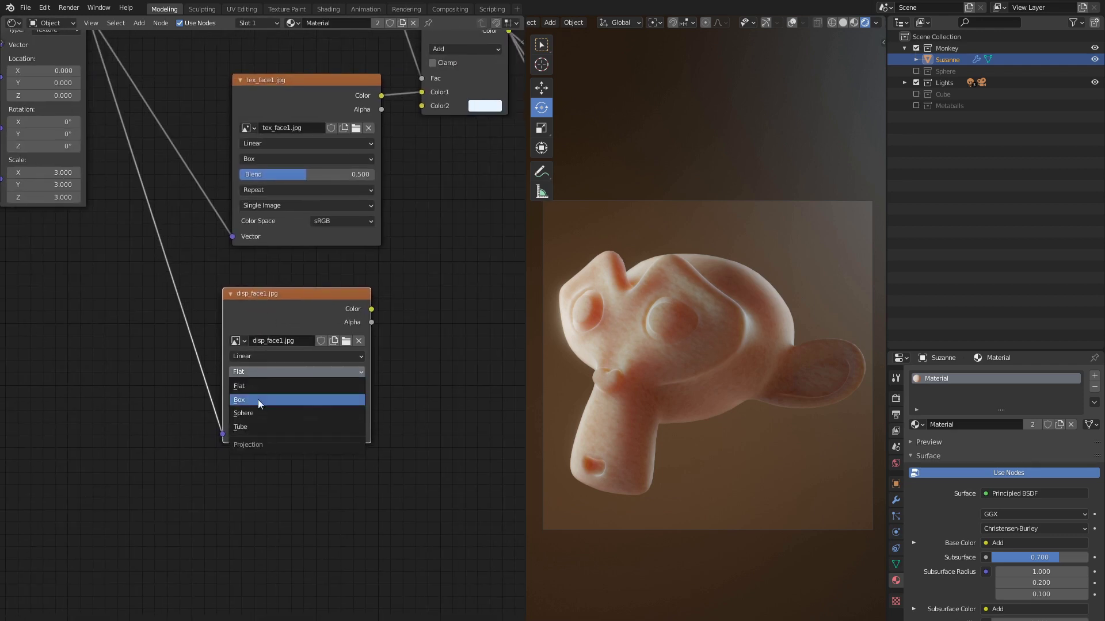
{"action": "left_click", "coordinate": [254, 398]}
{"action": "double_click", "coordinate": [277, 389]}
{"action": "type", "text": "0.5"}
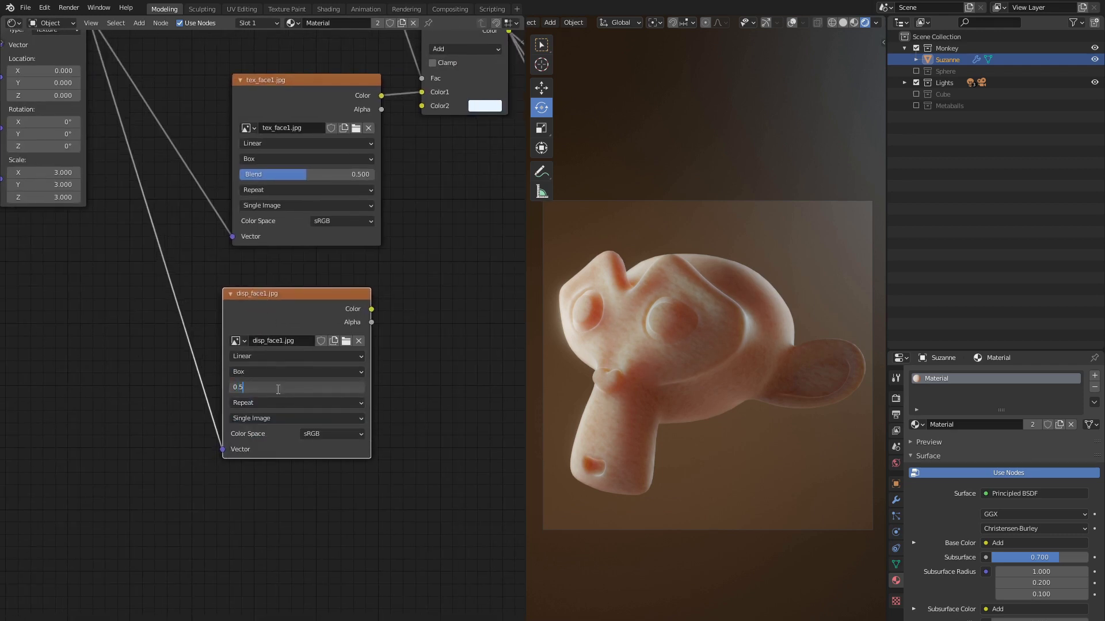
{"action": "key", "text": "Return"}
{"action": "left_click", "coordinate": [321, 433]}
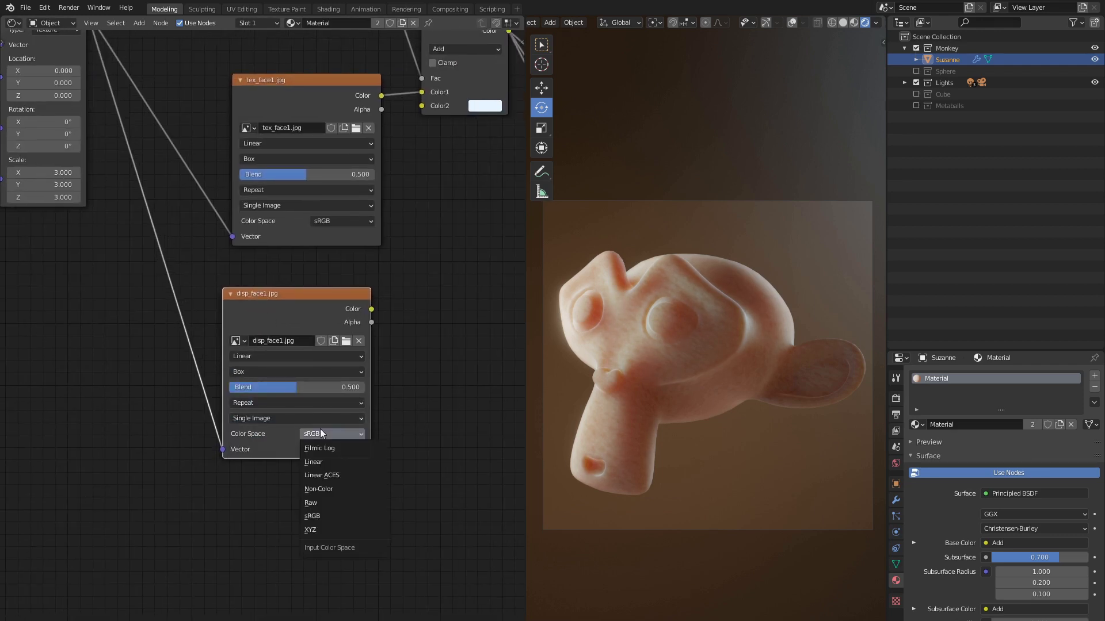
{"action": "left_click", "coordinate": [320, 486]}
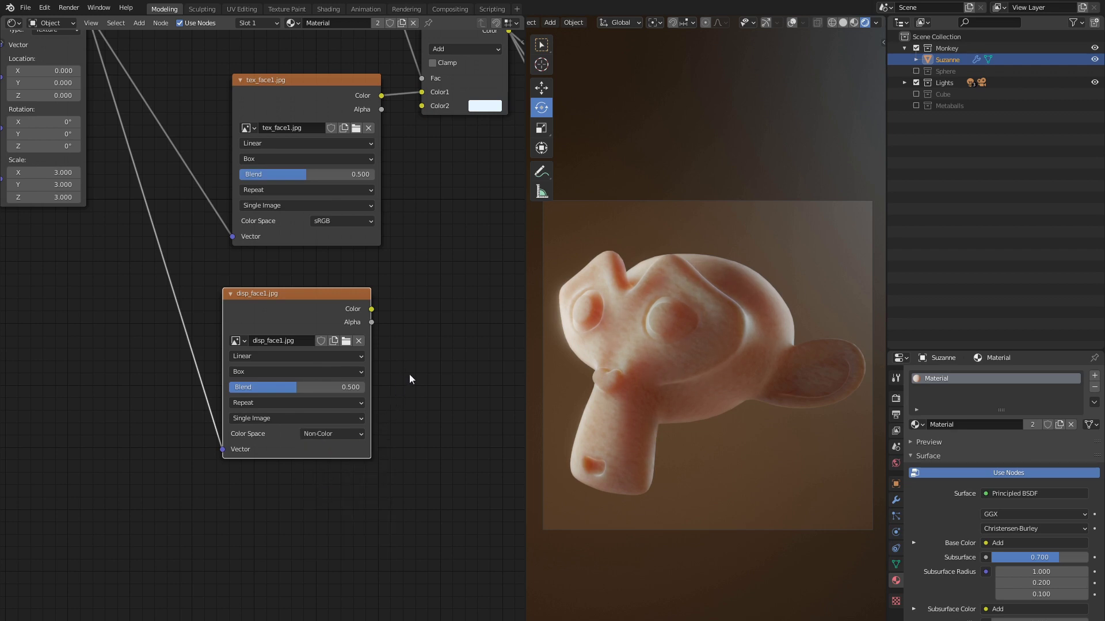
Step: Add a Bump node from disp_face1 Color into the shader Normal, with strength 0.6
{"action": "middle_click_drag", "start_coordinate": [420, 357], "coordinate": [263, 398]}
{"action": "key", "text": "shift+a"}
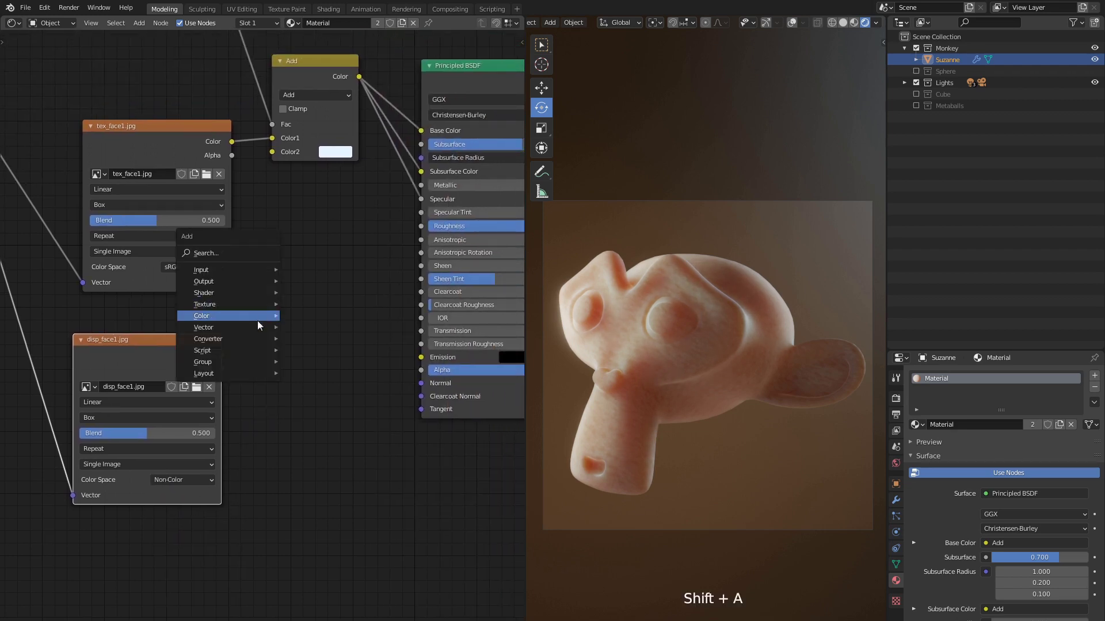
{"action": "left_click", "coordinate": [310, 326]}
{"action": "left_click", "coordinate": [275, 328]}
{"action": "left_click_drag", "start_coordinate": [222, 355], "coordinate": [271, 408]}
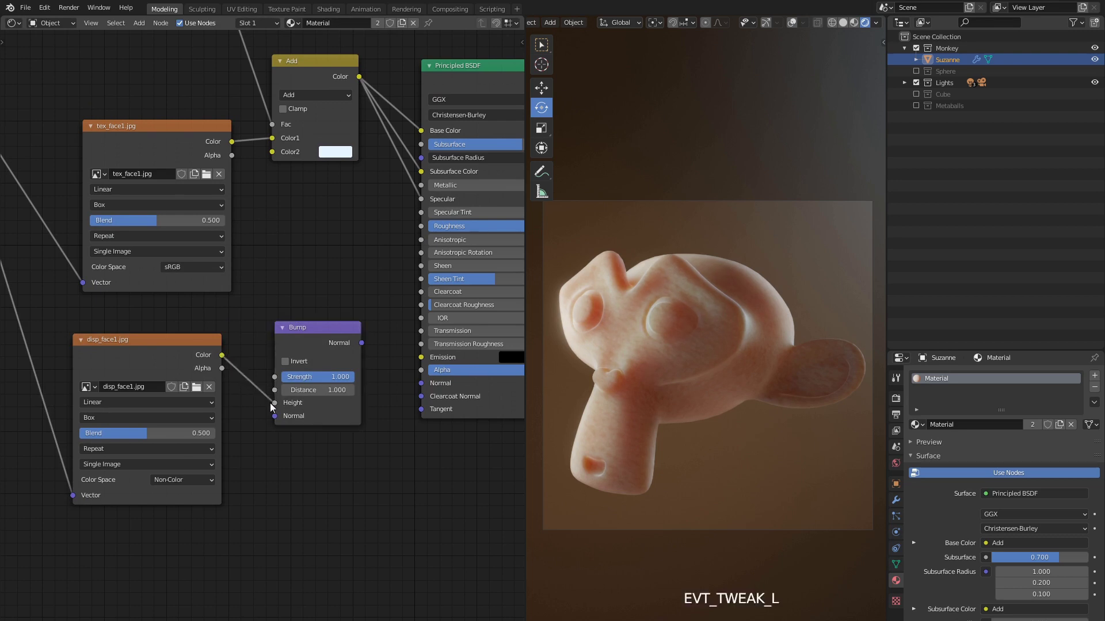
{"action": "left_click_drag", "start_coordinate": [362, 343], "coordinate": [420, 382]}
{"action": "left_click", "coordinate": [332, 377]}
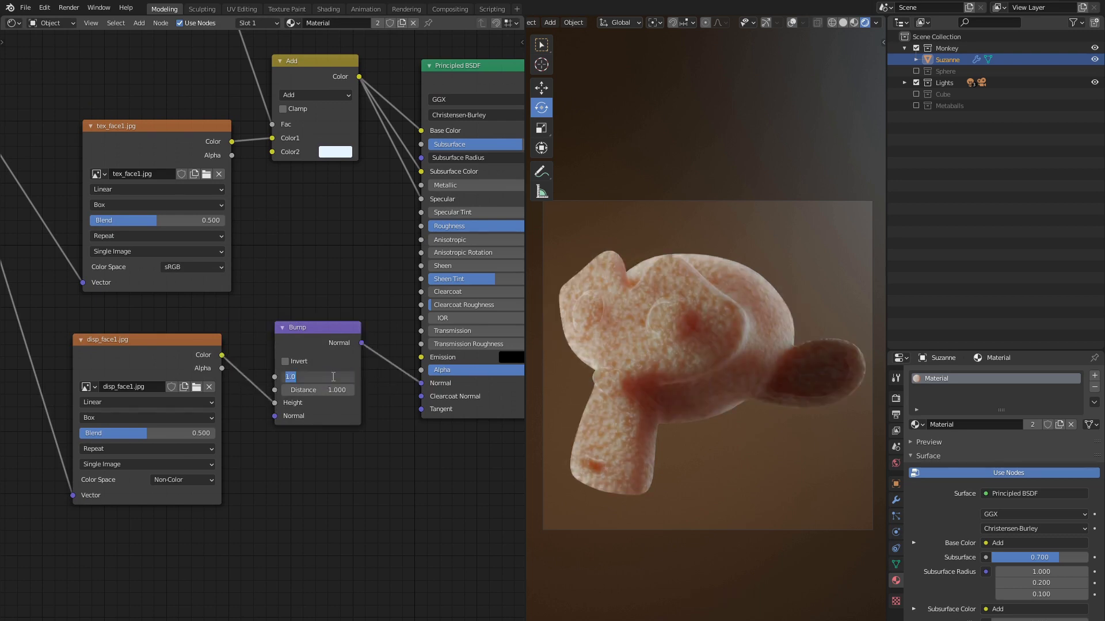
{"action": "type", "text": "0.6"}
{"action": "key", "text": "Return"}
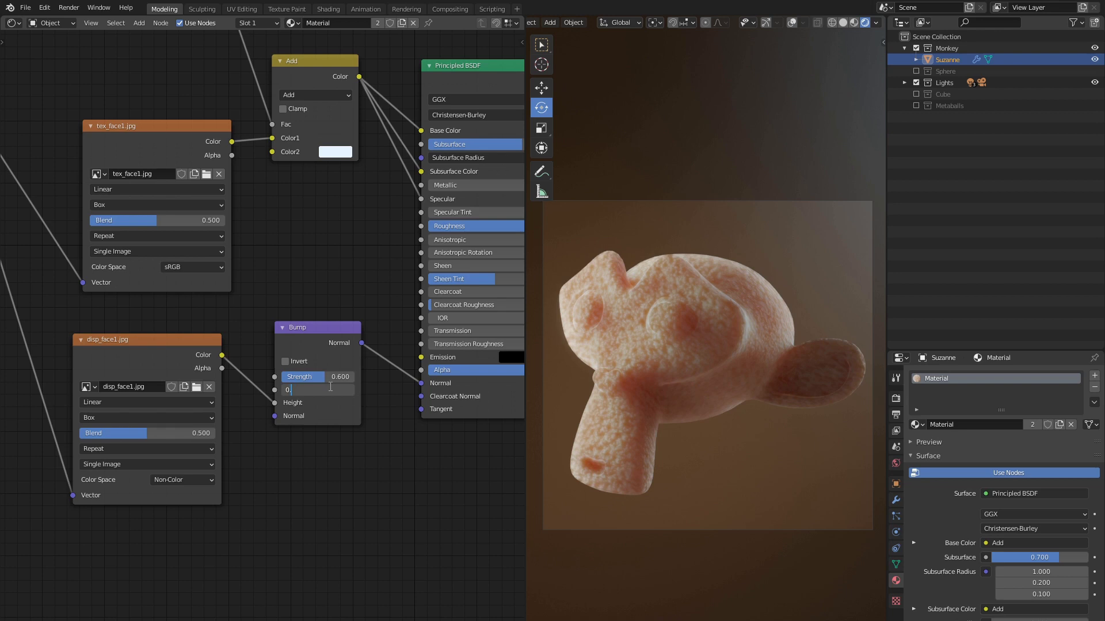
{"action": "type", "text": ".150"}
Step: Set bump distance 0.15, enable subsurface translucency, hide the Monkey collection, and select the Sphere
{"action": "key", "text": "Return"}
{"action": "middle_click_drag", "start_coordinate": [394, 452], "coordinate": [265, 483]}
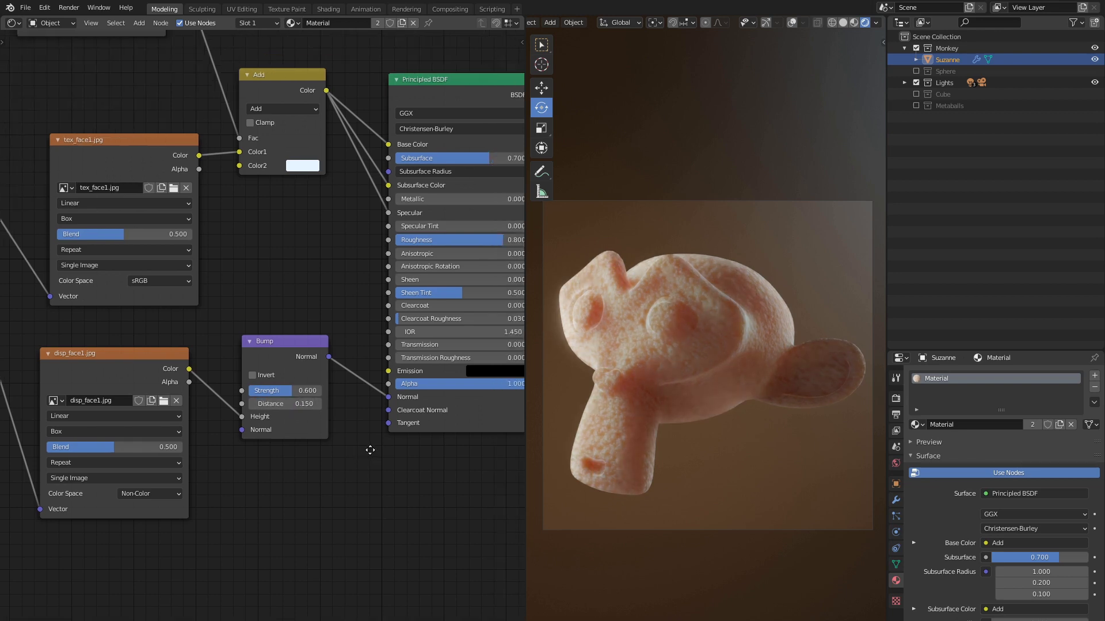
{"action": "scroll", "coordinate": [264, 481], "scroll_direction": "down", "scroll_amount": 2}
{"action": "scroll", "coordinate": [173, 493], "scroll_direction": "left", "scroll_amount": 5, "text": "ctrl"}
{"action": "scroll", "coordinate": [170, 378], "scroll_direction": "up", "scroll_amount": 2}
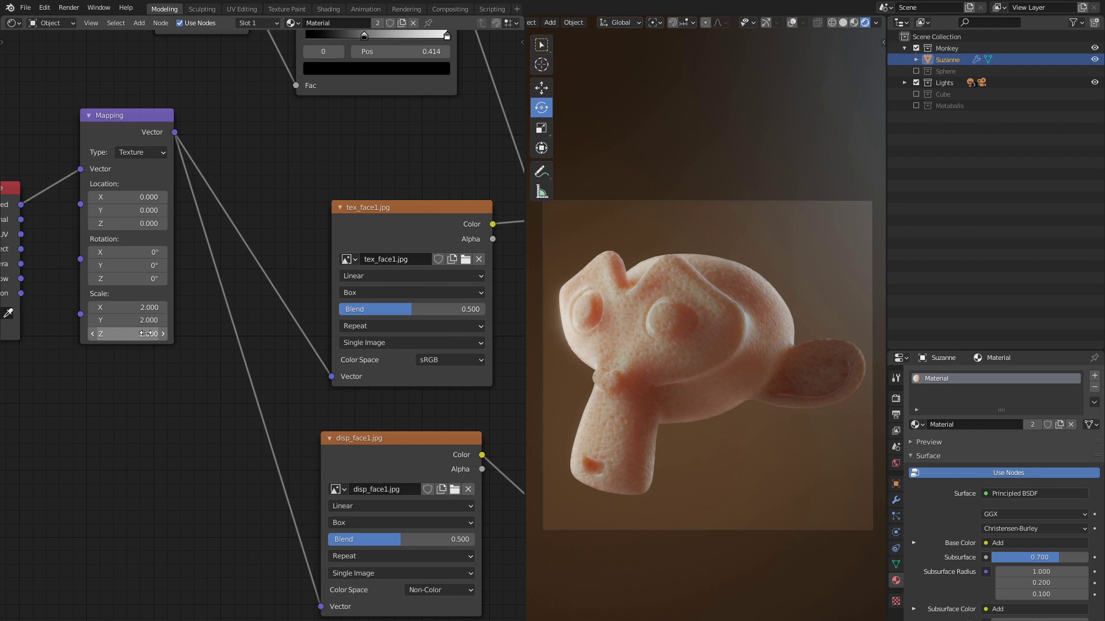
{"action": "scroll", "coordinate": [148, 334], "scroll_direction": "right", "scroll_amount": 3, "text": "ctrl"}
{"action": "scroll", "coordinate": [149, 333], "scroll_direction": "right", "scroll_amount": 3, "text": "ctrl"}
{"action": "scroll", "coordinate": [148, 333], "scroll_direction": "down", "scroll_amount": 2}
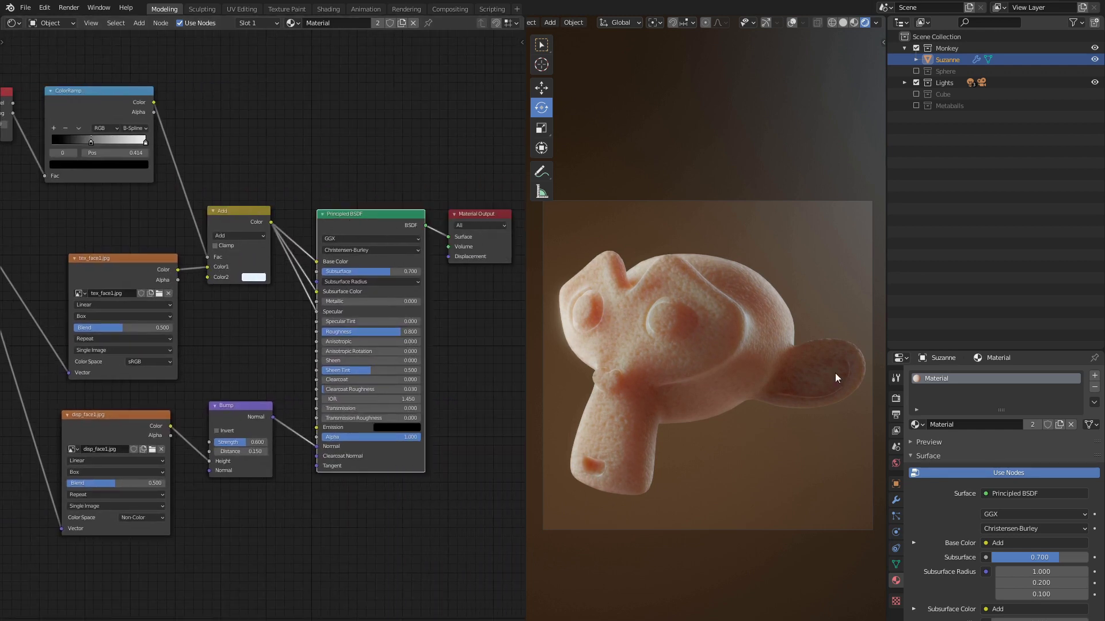
{"action": "scroll", "coordinate": [955, 498], "scroll_direction": "down", "scroll_amount": 10}
{"action": "scroll", "coordinate": [949, 491], "scroll_direction": "down", "scroll_amount": 3}
{"action": "left_click", "coordinate": [989, 458]}
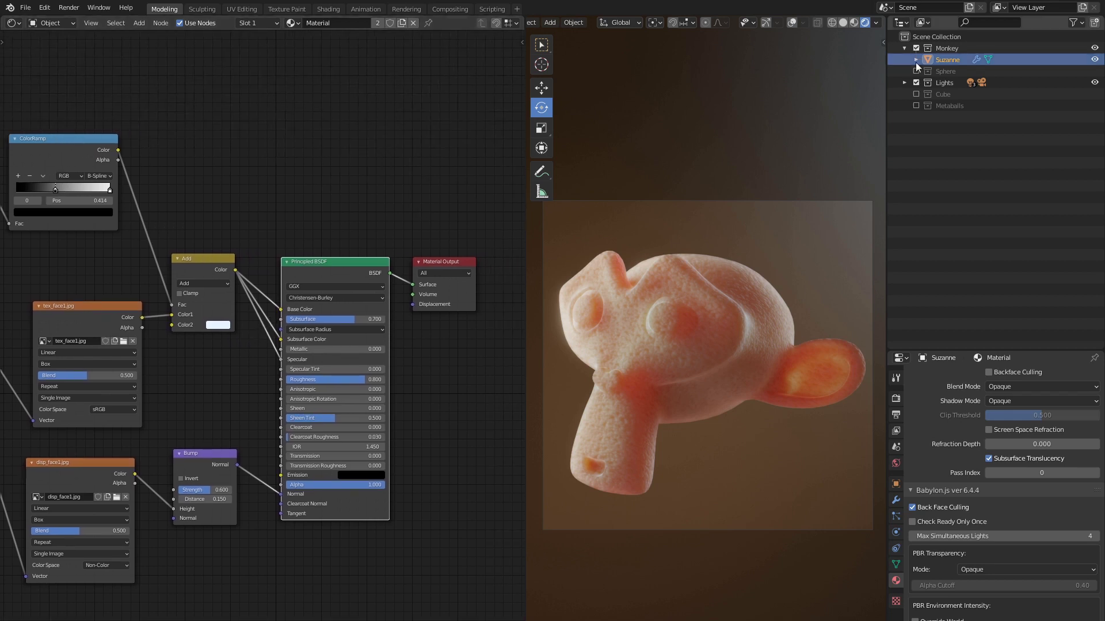
{"action": "left_click", "coordinate": [915, 48]}
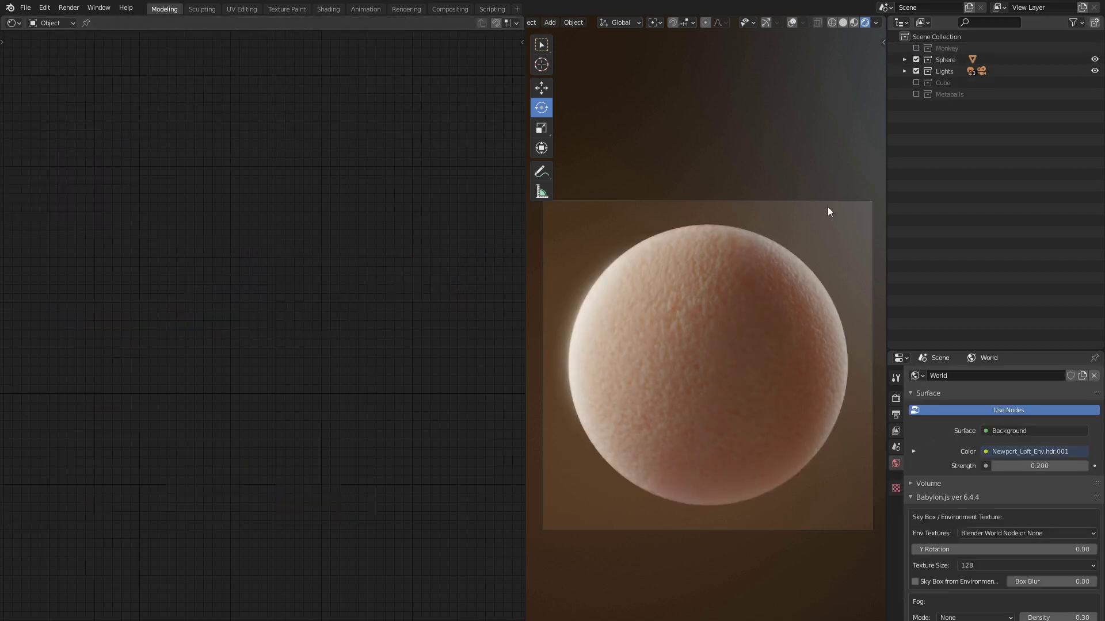
{"action": "left_click", "coordinate": [748, 296]}
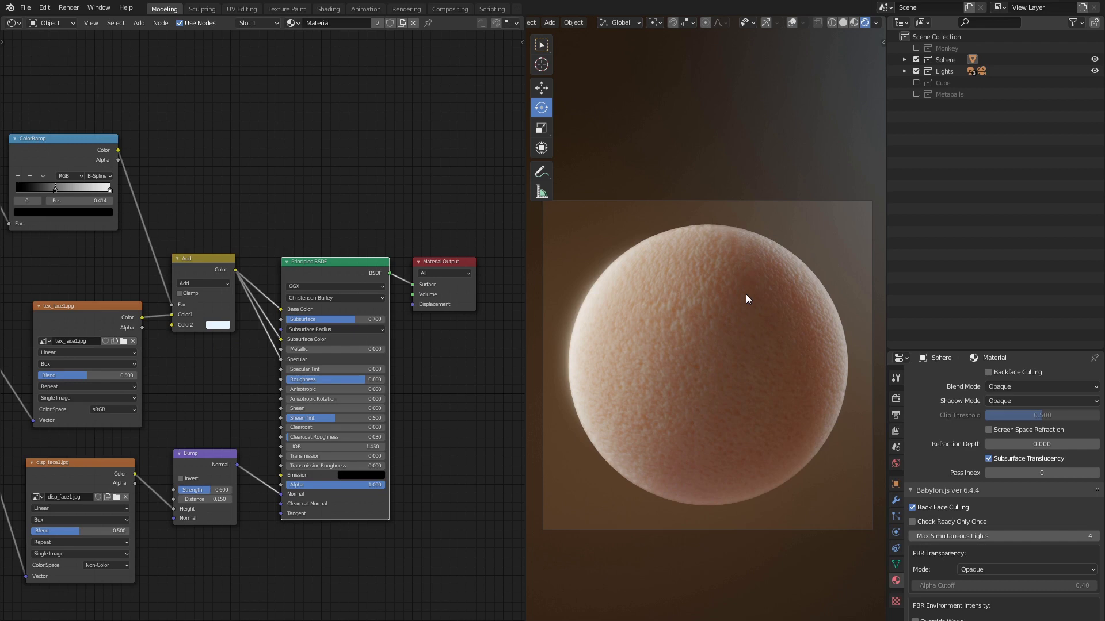
{"action": "middle_click_drag", "start_coordinate": [285, 198], "coordinate": [318, 179]}
{"action": "scroll", "coordinate": [1045, 425], "scroll_direction": "up", "scroll_amount": 5}
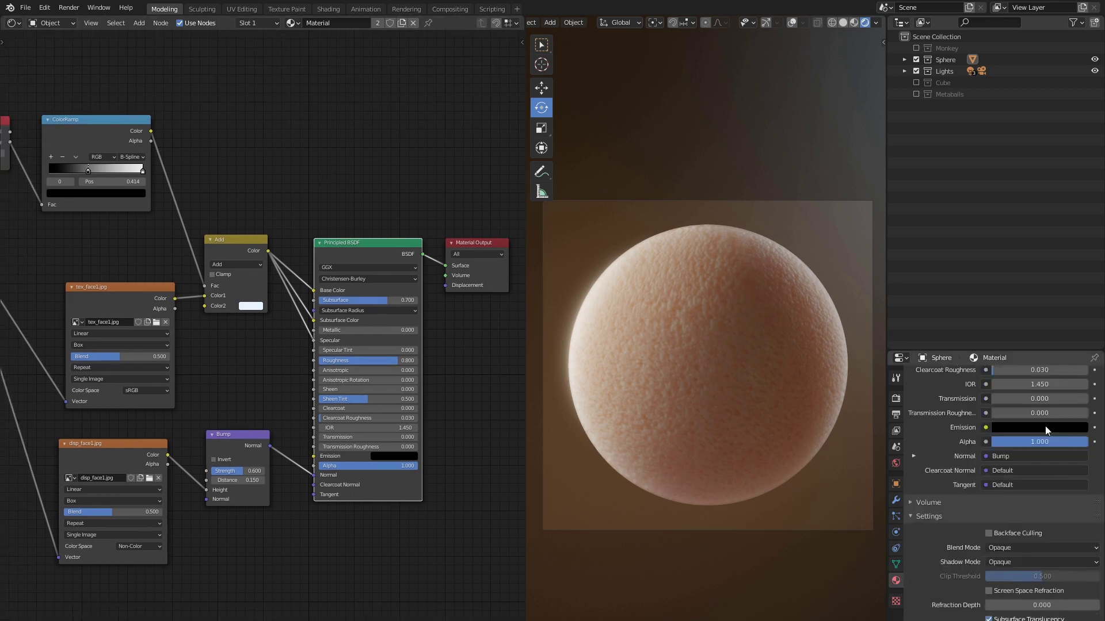
{"action": "scroll", "coordinate": [1044, 426], "scroll_direction": "up", "scroll_amount": 5}
{"action": "scroll", "coordinate": [1044, 426], "scroll_direction": "up", "scroll_amount": 3}
Step: Rename the Sphere's skin material to Skin_Soft
{"action": "left_click", "coordinate": [980, 424]}
{"action": "type", "text": "Skin_Sc"}
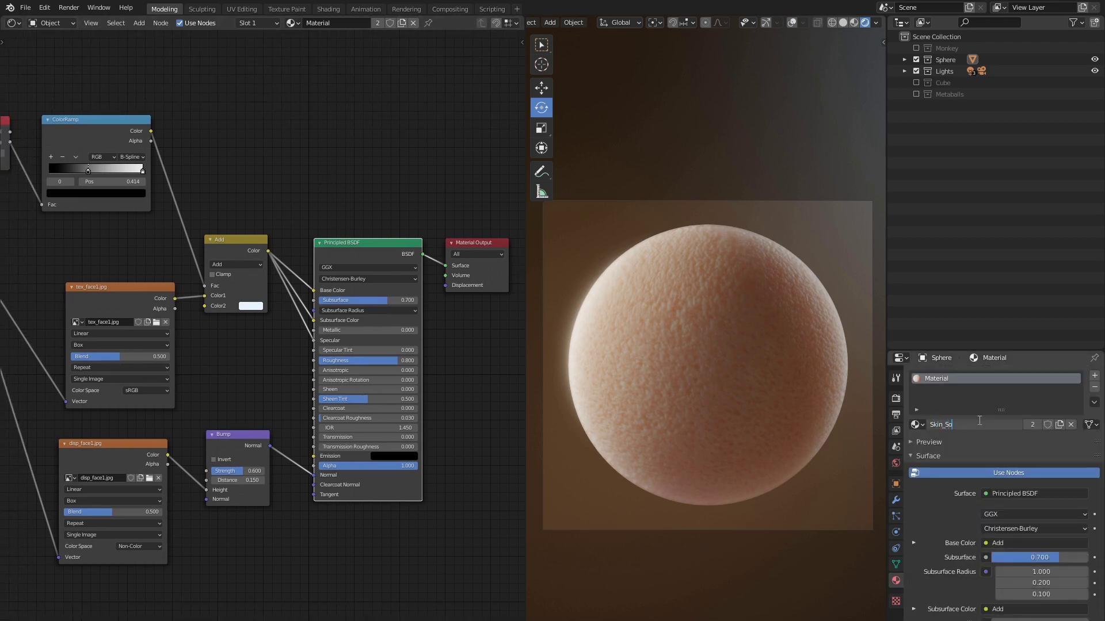
{"action": "type", "text": "ft"}
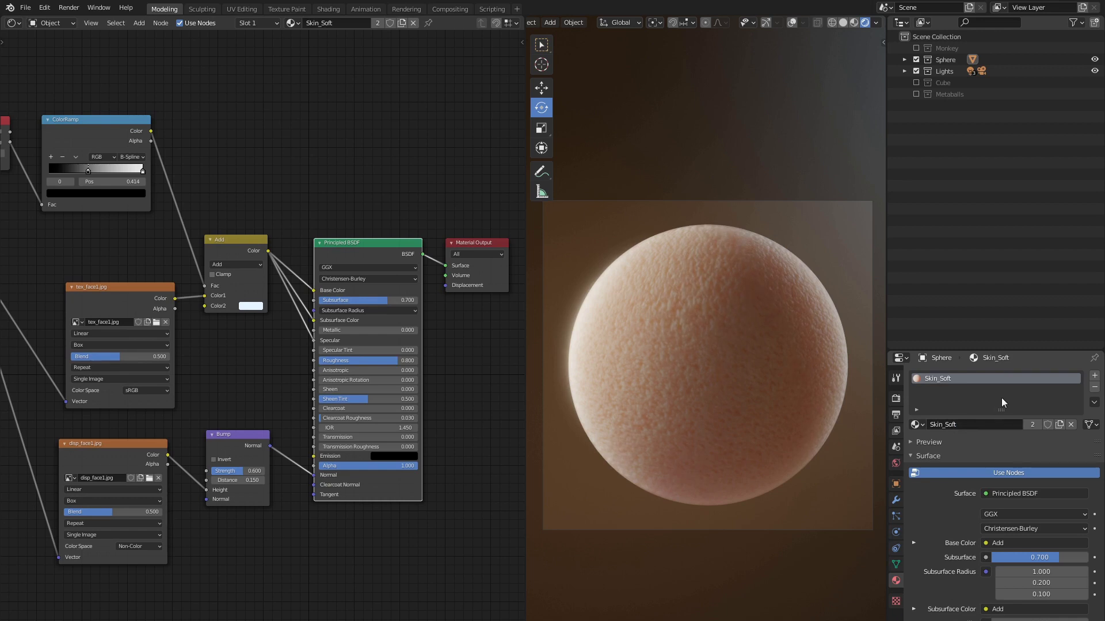
{"action": "key", "text": "Return"}
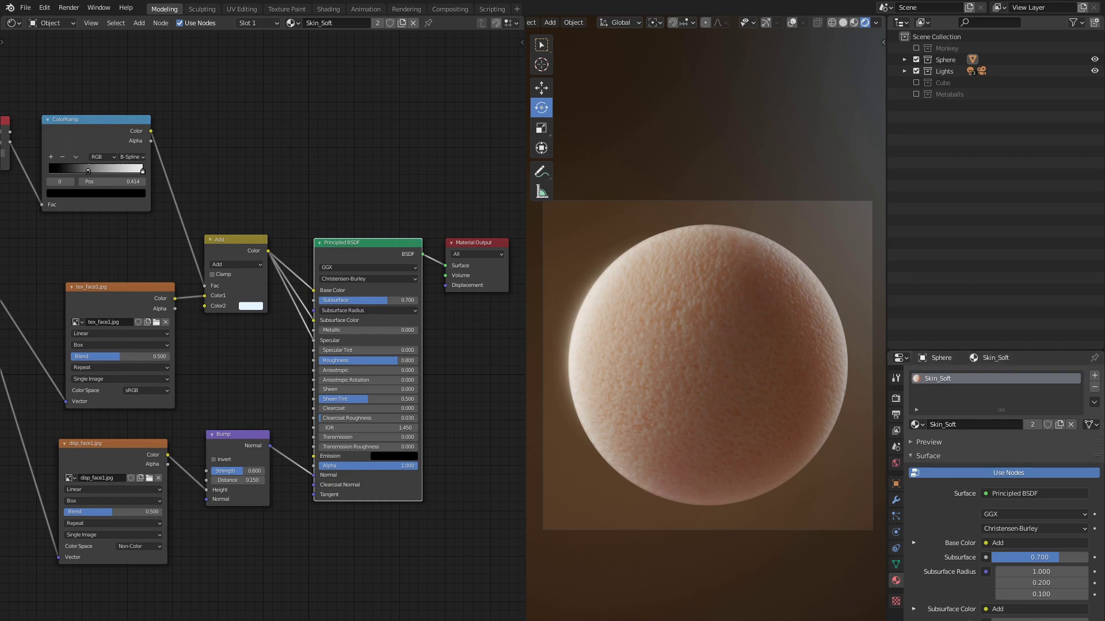
{"action": "left_click", "coordinate": [21, 25]}
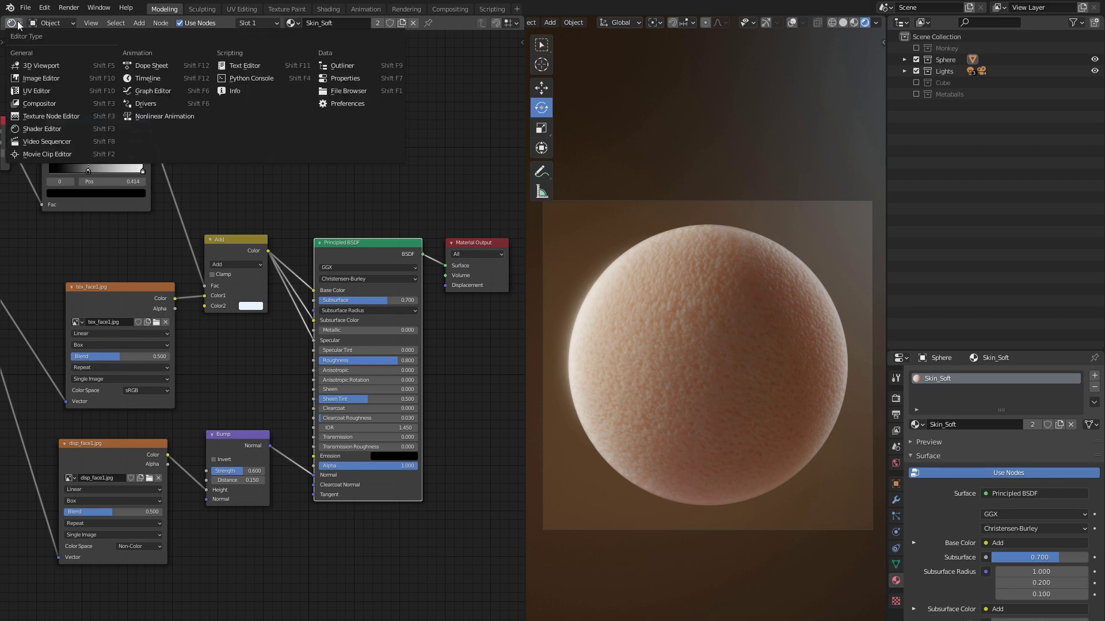
{"action": "left_click", "coordinate": [31, 82]}
{"action": "left_click", "coordinate": [212, 22]}
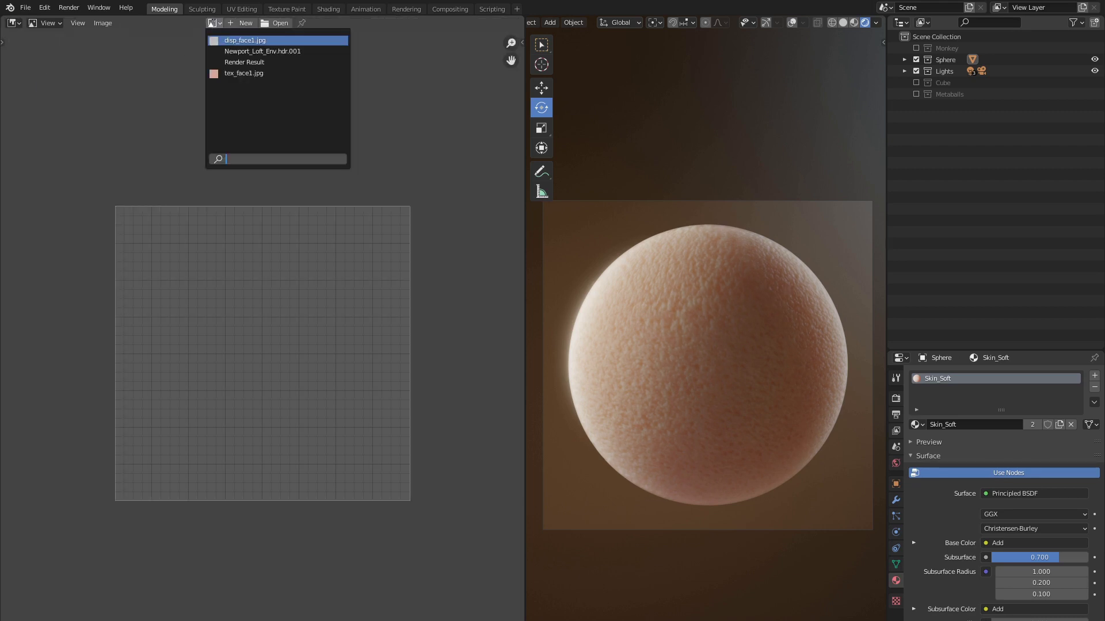
{"action": "left_click", "coordinate": [244, 73]}
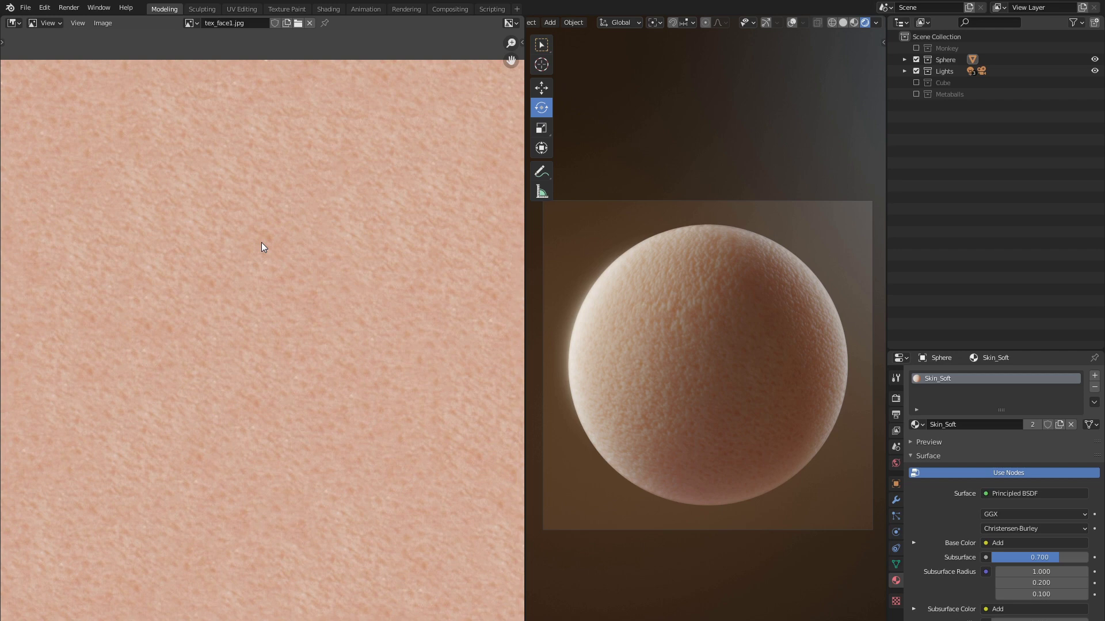
{"action": "left_click", "coordinate": [191, 22]}
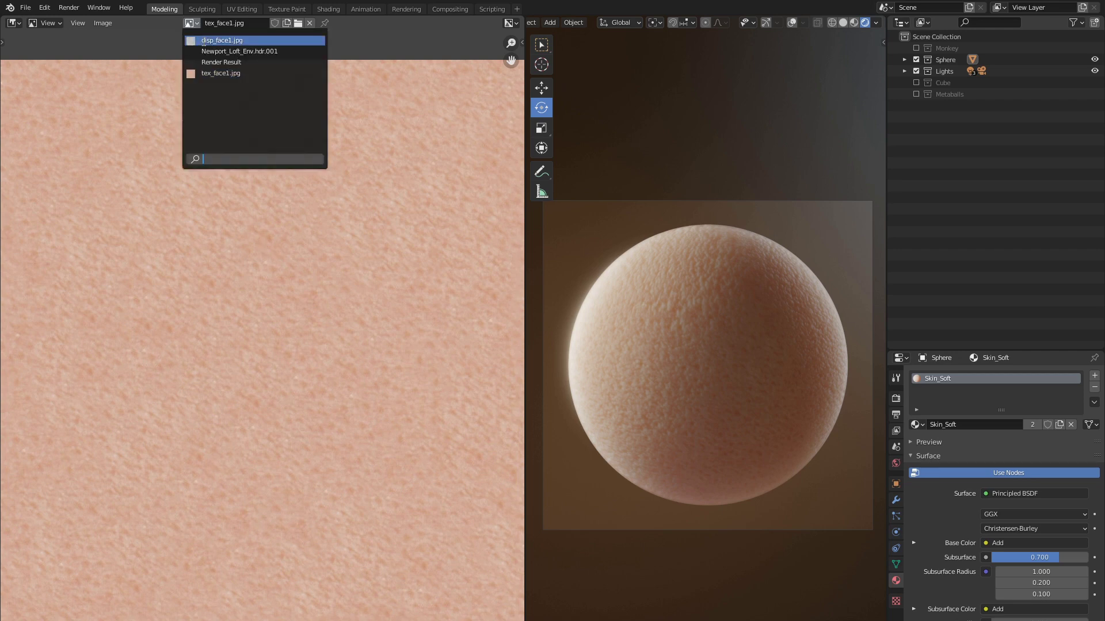
{"action": "left_click", "coordinate": [202, 41]}
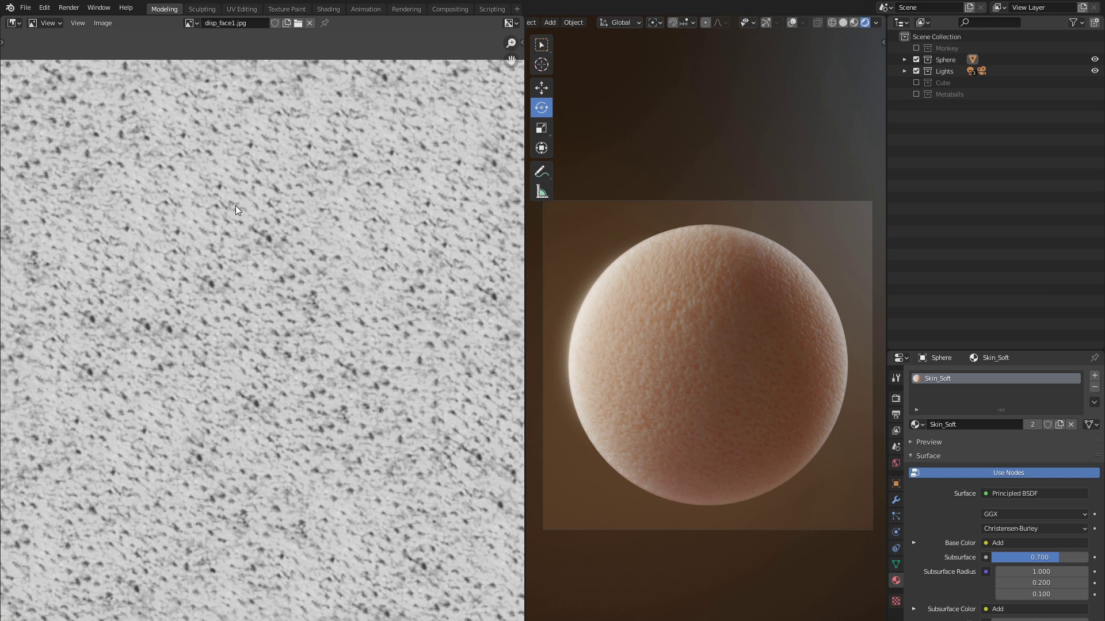
{"action": "left_click", "coordinate": [12, 24]}
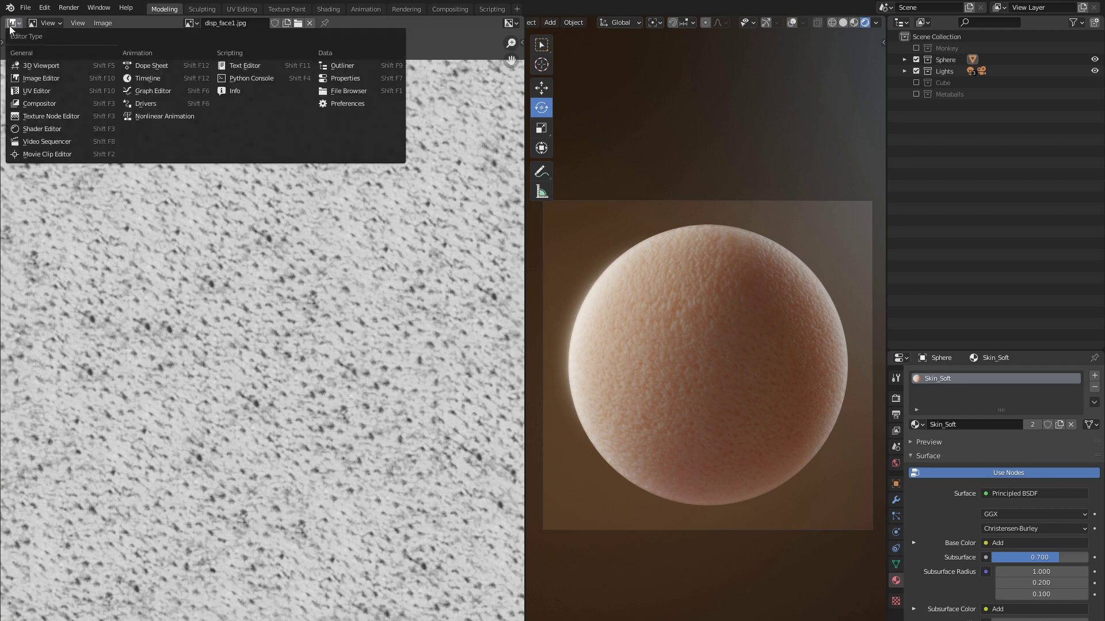
Step: Move the shader, Material Output and Add nodes right to make room
{"action": "left_click", "coordinate": [41, 129]}
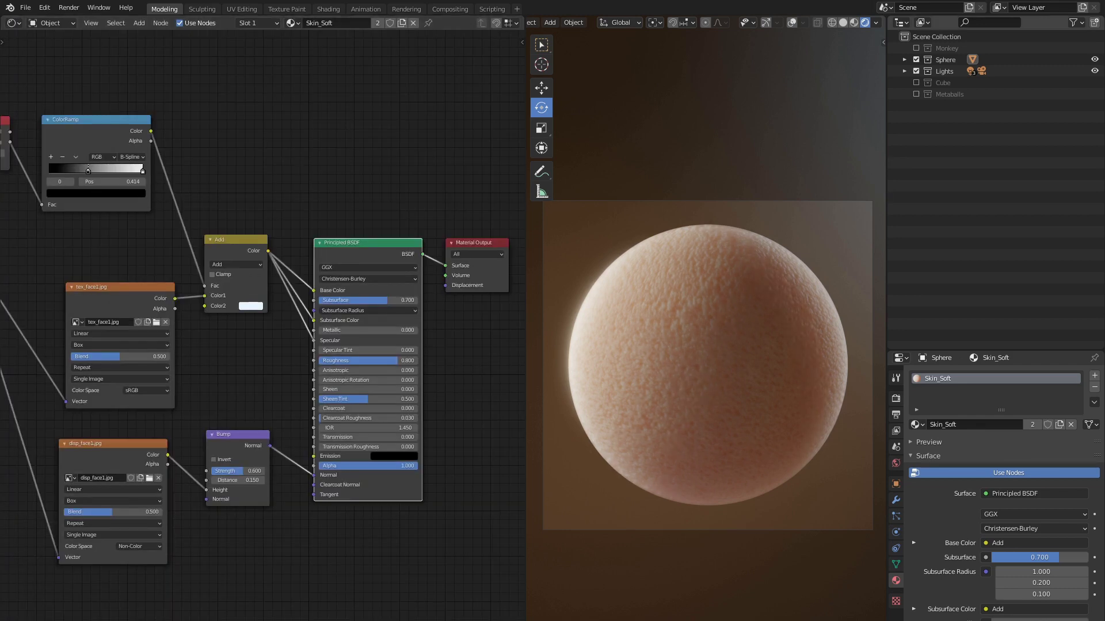
{"action": "scroll", "coordinate": [352, 352], "scroll_direction": "down", "scroll_amount": 1}
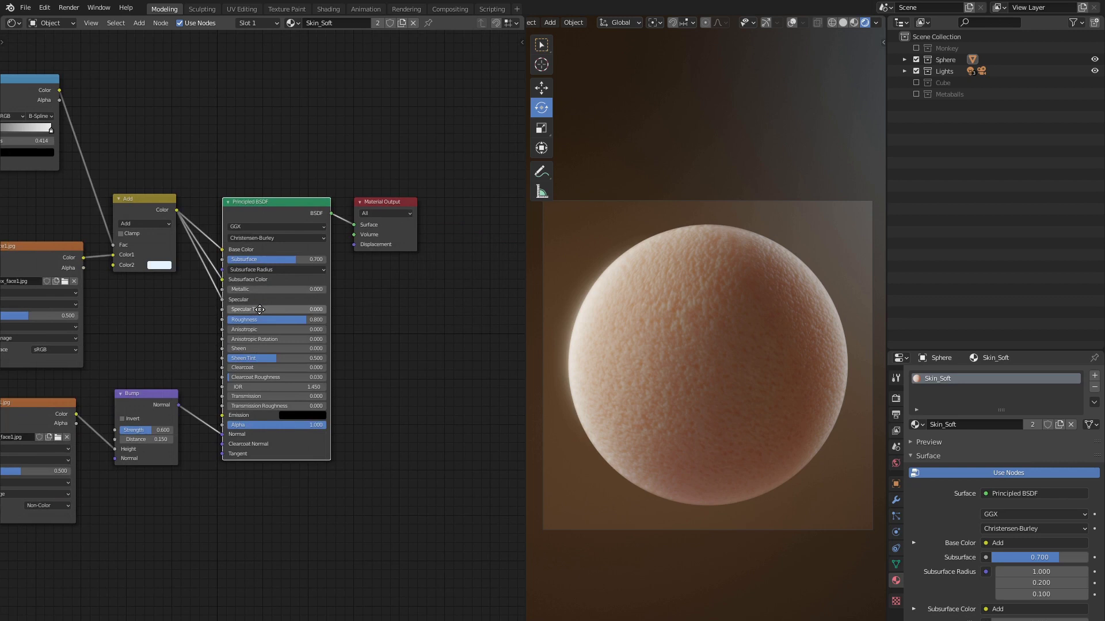
{"action": "scroll", "coordinate": [282, 285], "scroll_direction": "down", "scroll_amount": 1}
{"action": "left_click", "coordinate": [336, 256], "text": "shift"}
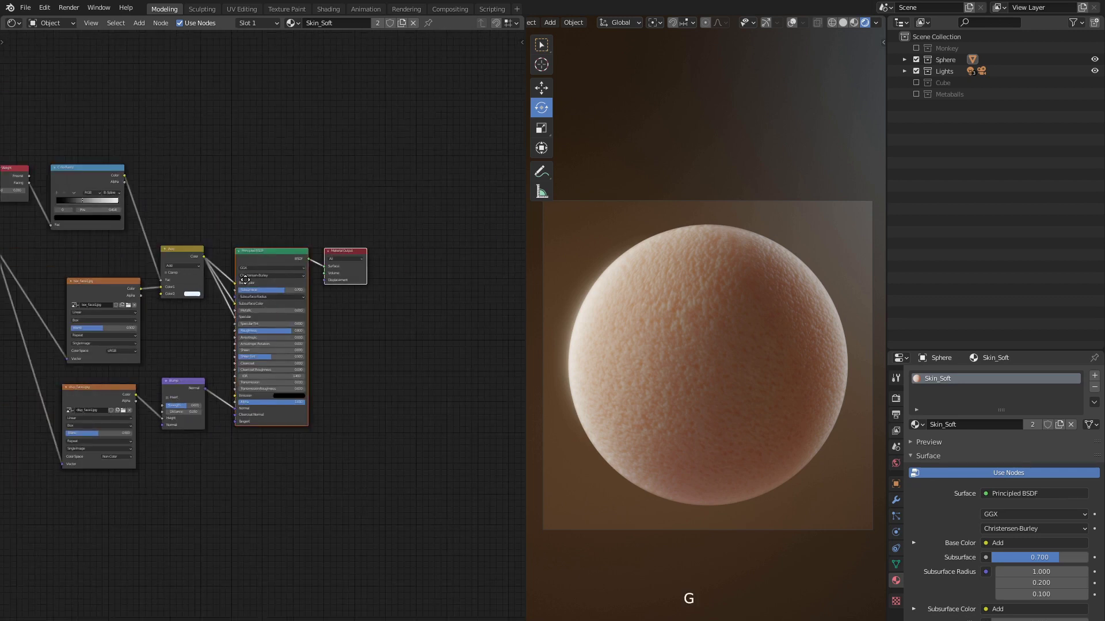
{"action": "left_click", "coordinate": [426, 258]}
{"action": "key", "text": "g"}
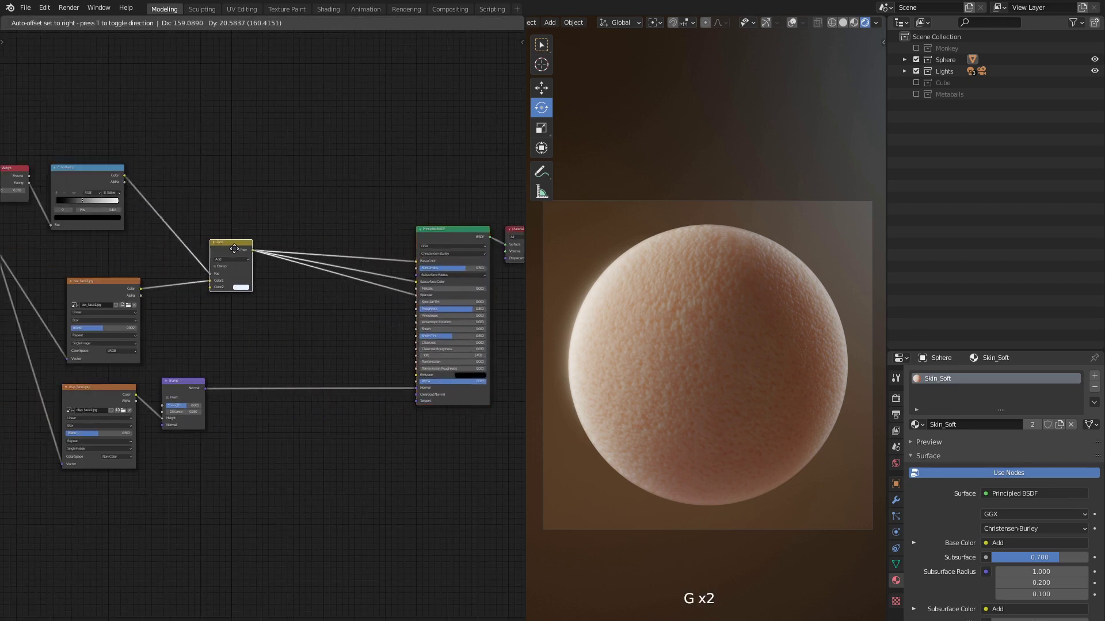
{"action": "left_click", "coordinate": [253, 260]}
{"action": "scroll", "coordinate": [324, 334], "scroll_direction": "up", "scroll_amount": 1}
{"action": "scroll", "coordinate": [313, 344], "scroll_direction": "up", "scroll_amount": 1}
{"action": "scroll", "coordinate": [314, 345], "scroll_direction": "down", "scroll_amount": 3}
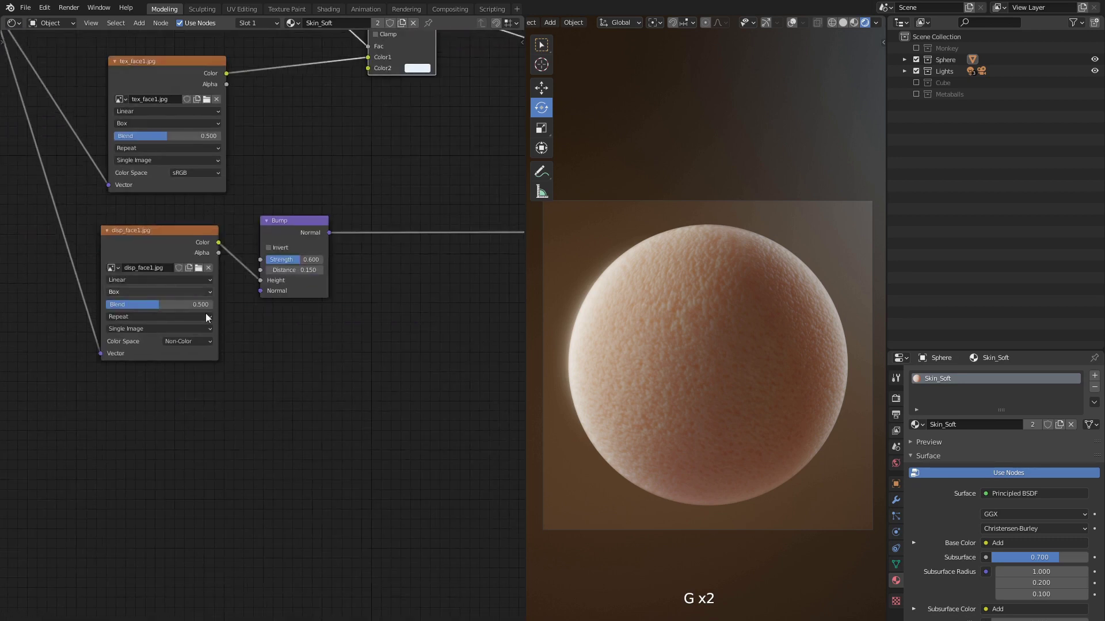
Step: Add a Noise Texture below the images, driven by the Mapping vector
{"action": "key", "text": "shift+a"}
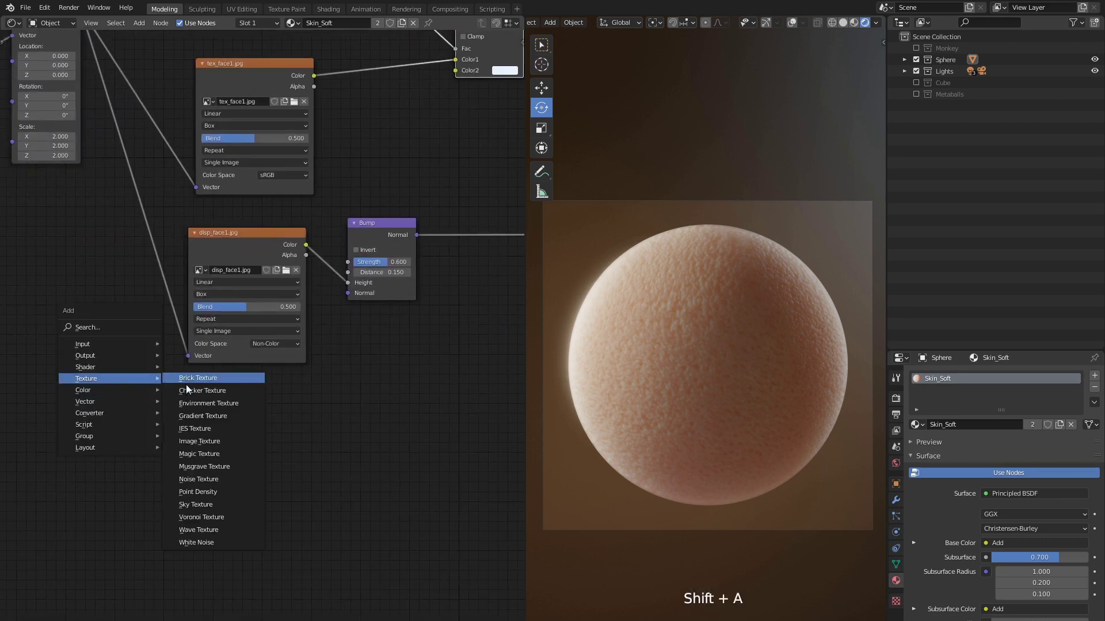
{"action": "left_click", "coordinate": [198, 479]}
{"action": "left_click", "coordinate": [193, 450]}
{"action": "mouse_move", "coordinate": [174, 401]}
{"action": "middle_mouse_down"}
{"action": "mouse_move", "coordinate": [285, 403]}
{"action": "mouse_move", "coordinate": [276, 340]}
{"action": "middle_mouse_up"}
{"action": "scroll", "coordinate": [277, 341], "scroll_direction": "down", "scroll_amount": 1}
{"action": "key", "text": "g"}
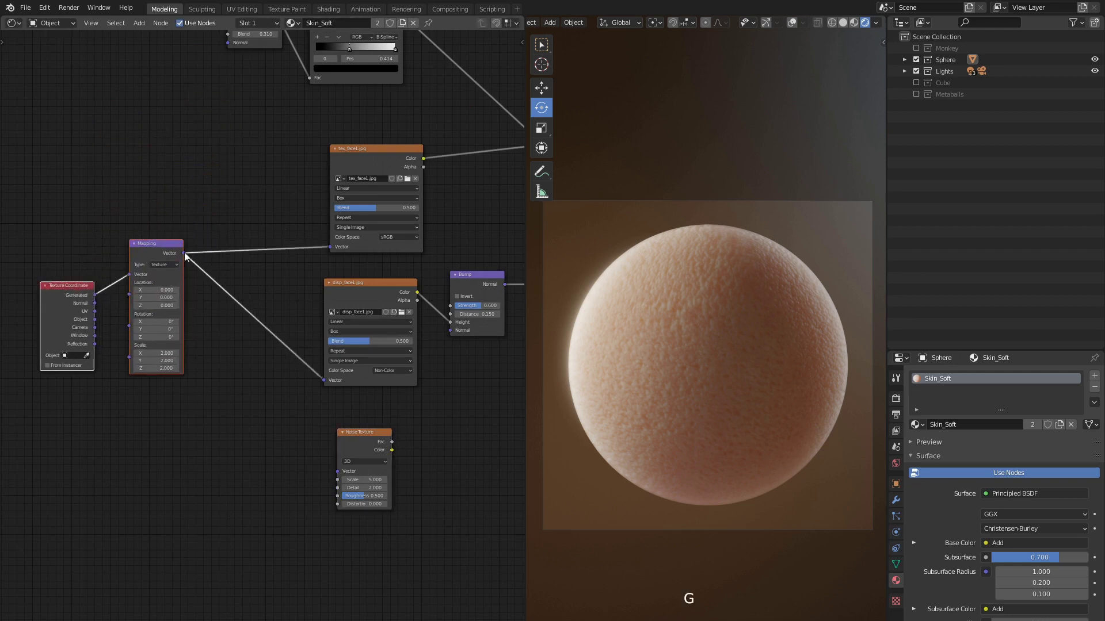
{"action": "left_click_drag", "start_coordinate": [184, 254], "coordinate": [338, 471]}
Step: Reposition the Bump and disp_face1 nodes to free up space
{"action": "middle_click_drag", "start_coordinate": [434, 391], "coordinate": [264, 387]}
{"action": "left_click", "coordinate": [310, 275]}
{"action": "key", "text": "g"}
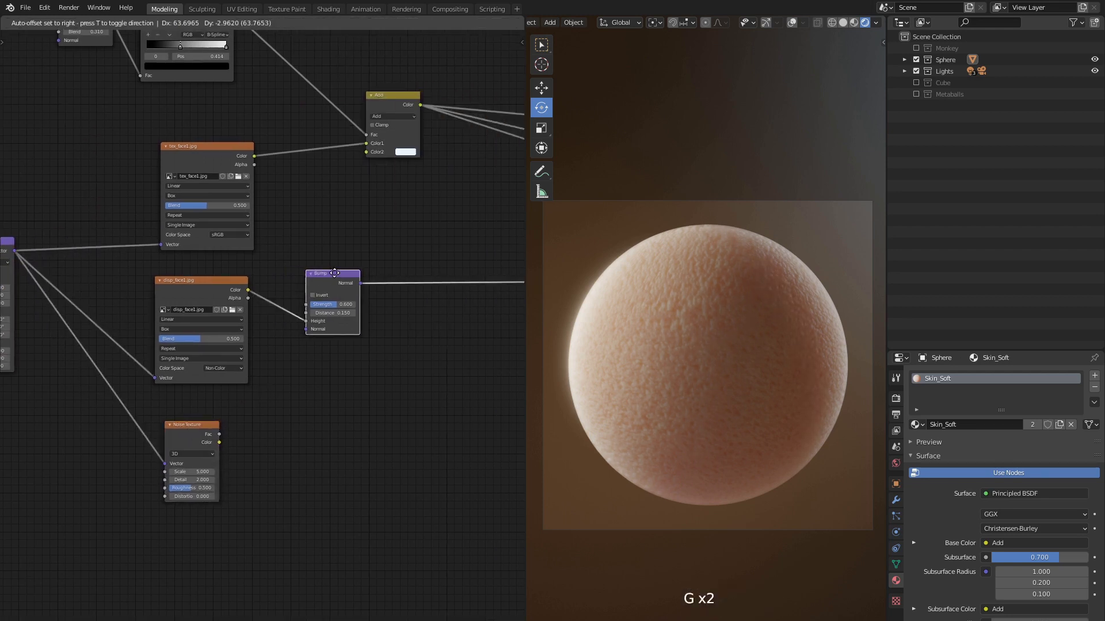
{"action": "left_click", "coordinate": [388, 273]}
{"action": "key", "text": "g"}
{"action": "key", "text": "g"}
{"action": "left_click", "coordinate": [281, 267]}
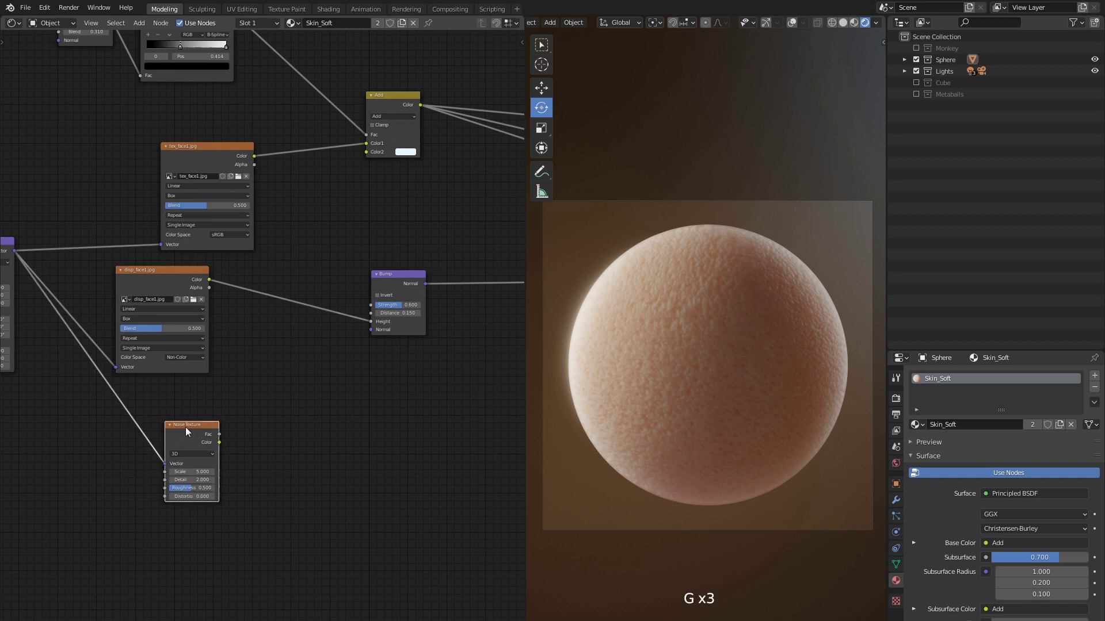
Step: Add a ColorRamp node and feed it the Noise Texture's Fac output
{"action": "key", "text": "shift+a"}
{"action": "left_click", "coordinate": [173, 453]}
{"action": "left_click", "coordinate": [216, 457]}
{"action": "scroll", "coordinate": [146, 441], "scroll_direction": "up", "scroll_amount": 3}
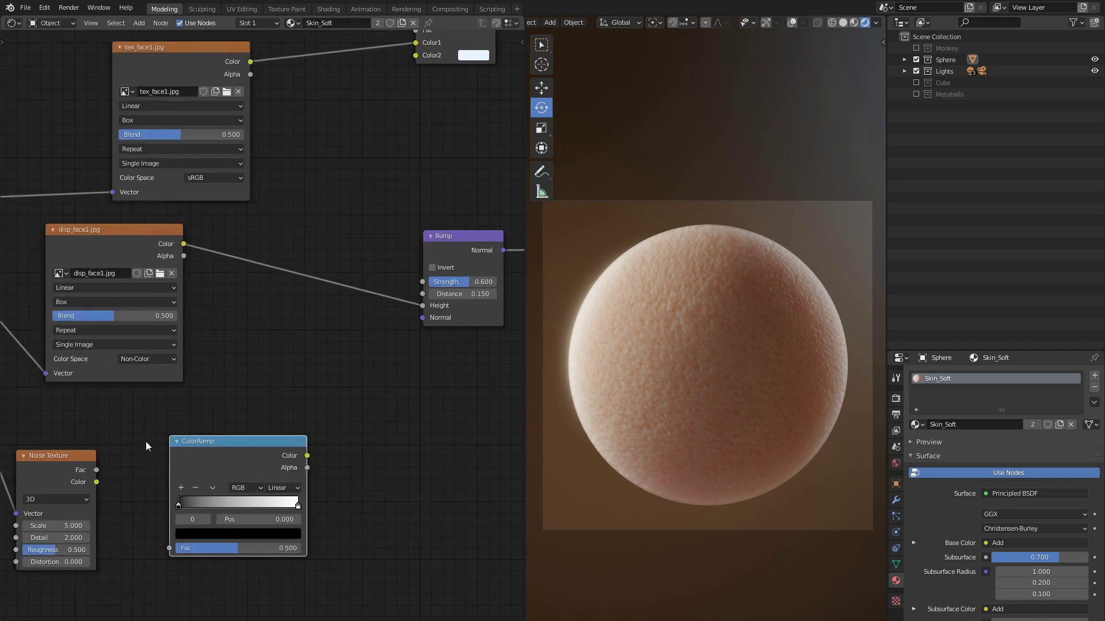
{"action": "left_click_drag", "start_coordinate": [147, 446], "coordinate": [222, 528]}
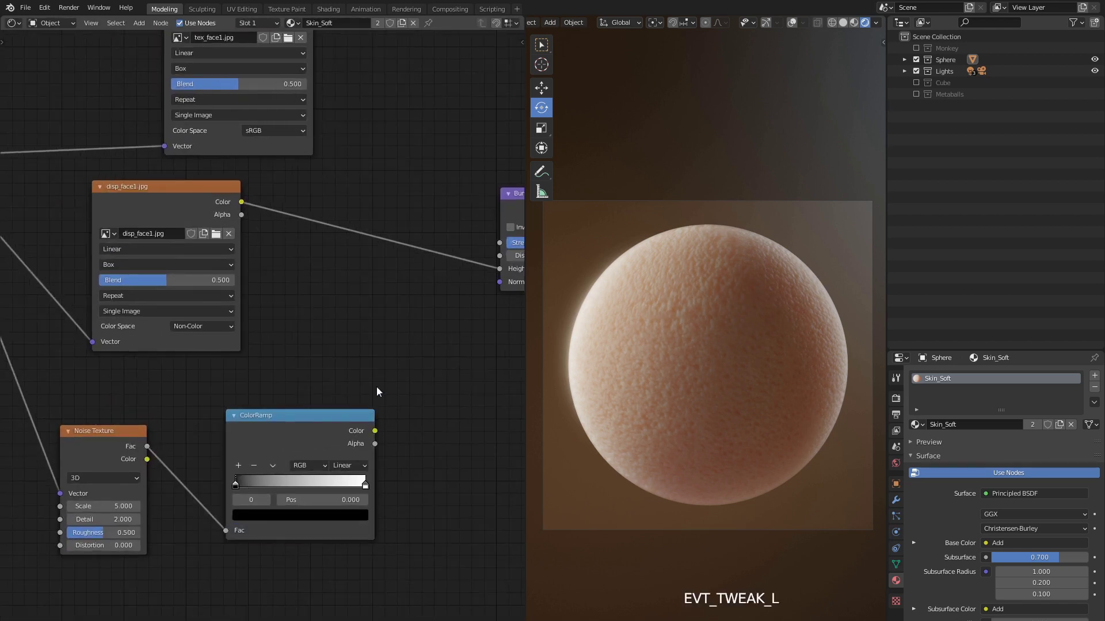
{"action": "scroll", "coordinate": [377, 387], "scroll_direction": "down", "scroll_amount": 2}
{"action": "scroll", "coordinate": [241, 422], "scroll_direction": "down", "scroll_amount": 1}
Step: Insert a Multiply Mix node (Fac 1) before the Bump, with the ColorRamp as Color2
{"action": "left_click", "coordinate": [373, 287]}
{"action": "key", "text": "g"}
{"action": "key", "text": "shift+a"}
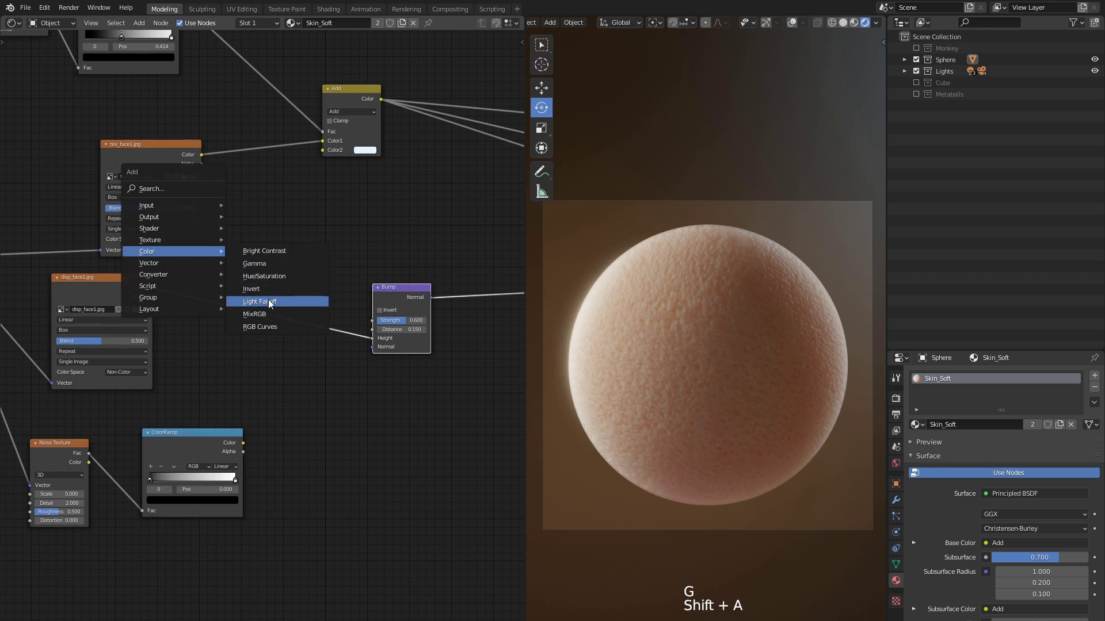
{"action": "left_click", "coordinate": [259, 301]}
{"action": "left_click", "coordinate": [263, 301]}
{"action": "scroll", "coordinate": [241, 396], "scroll_direction": "up", "scroll_amount": 1}
{"action": "scroll", "coordinate": [241, 402], "scroll_direction": "up", "scroll_amount": 1}
{"action": "key", "text": "g"}
{"action": "left_click", "coordinate": [226, 426]}
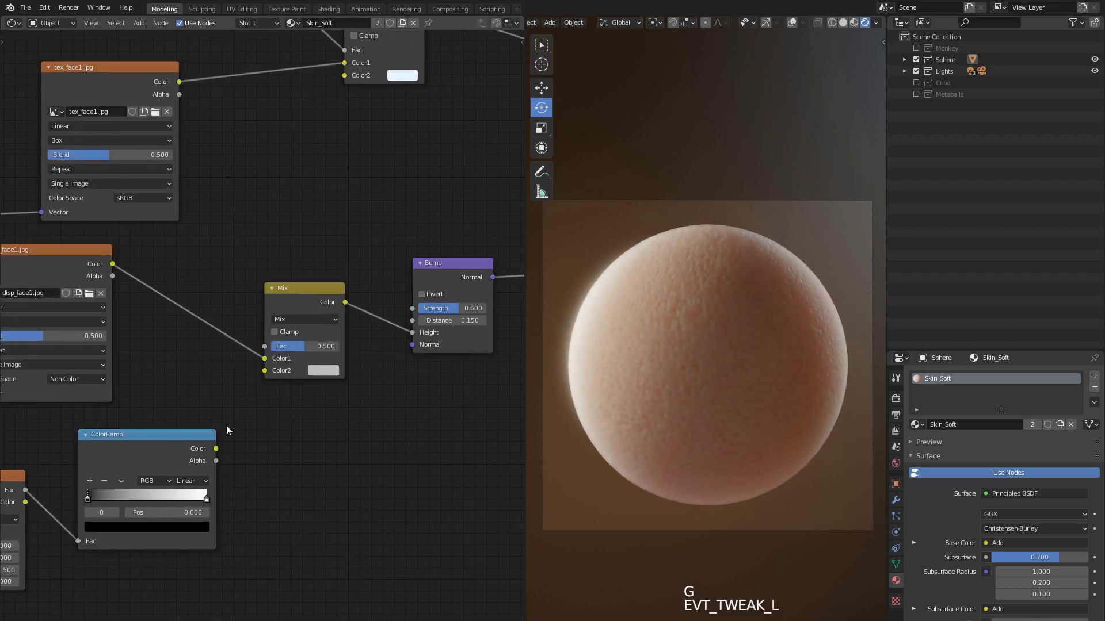
{"action": "left_click_drag", "start_coordinate": [216, 448], "coordinate": [265, 371]}
{"action": "left_click", "coordinate": [295, 319]}
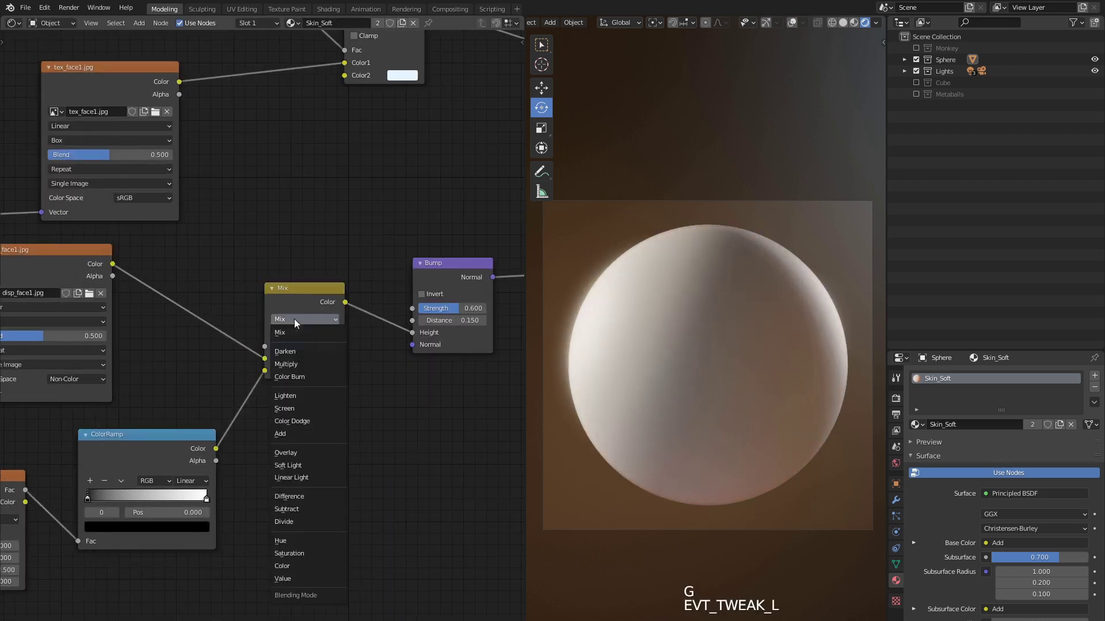
{"action": "left_click", "coordinate": [298, 363]}
{"action": "type", "text": "1"}
{"action": "key", "text": "Return"}
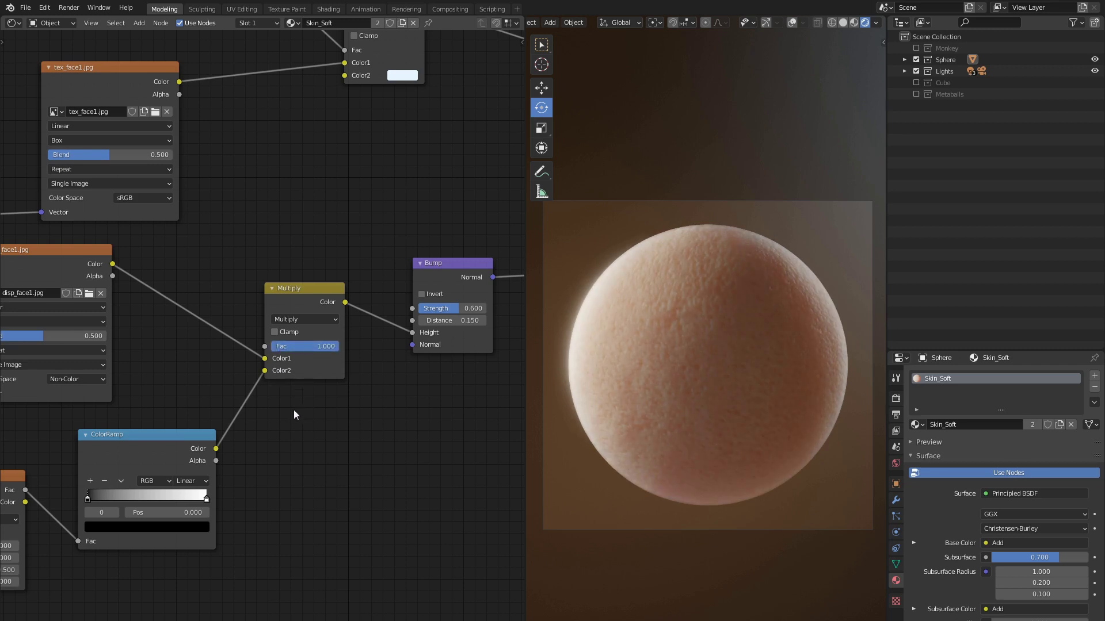
Step: Set Noise Scale 8 and Roughness 0.442, with the black ramp stop near 0.305
{"action": "middle_click_drag", "start_coordinate": [294, 411], "coordinate": [300, 454]}
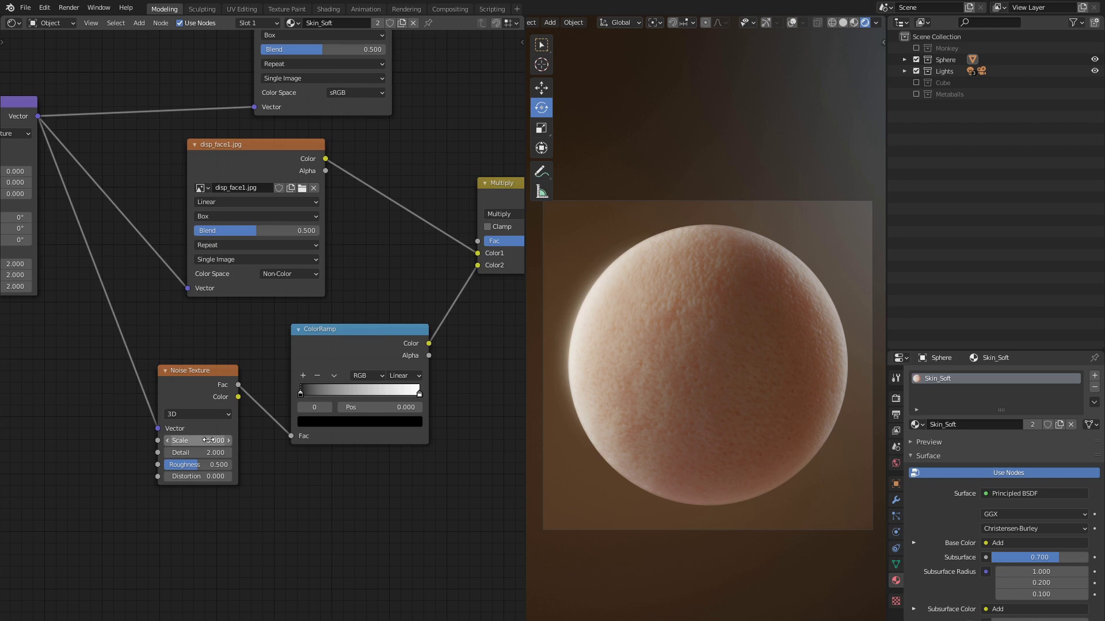
{"action": "left_click", "coordinate": [203, 440]}
{"action": "type", "text": "8"}
{"action": "key", "text": "Return"}
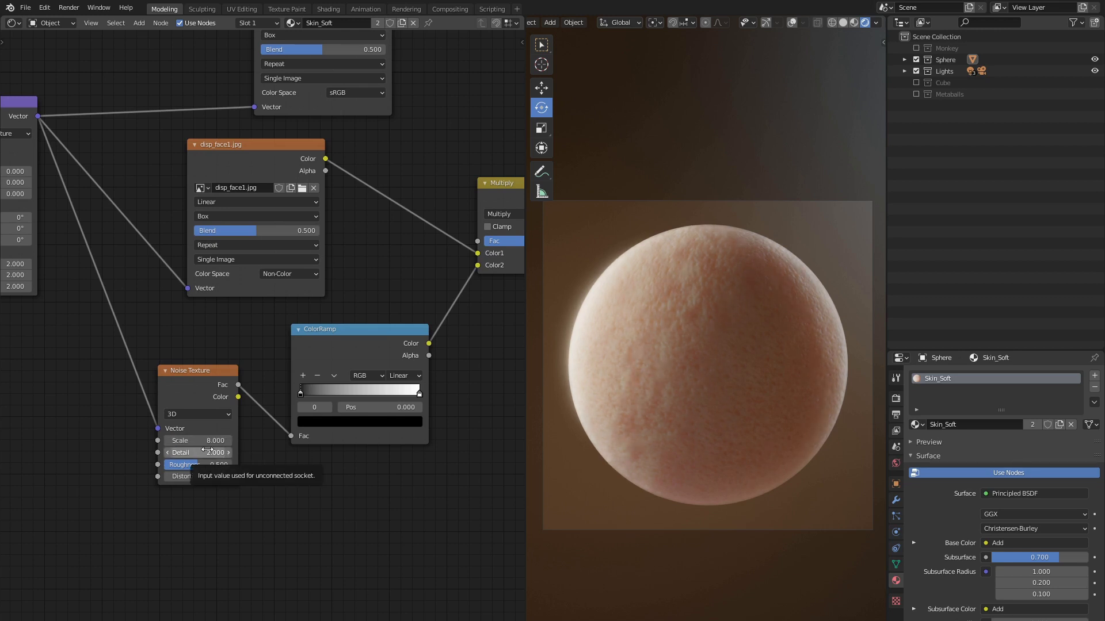
{"action": "left_click_drag", "start_coordinate": [200, 464], "coordinate": [185, 465]}
{"action": "type", "text": "0"}
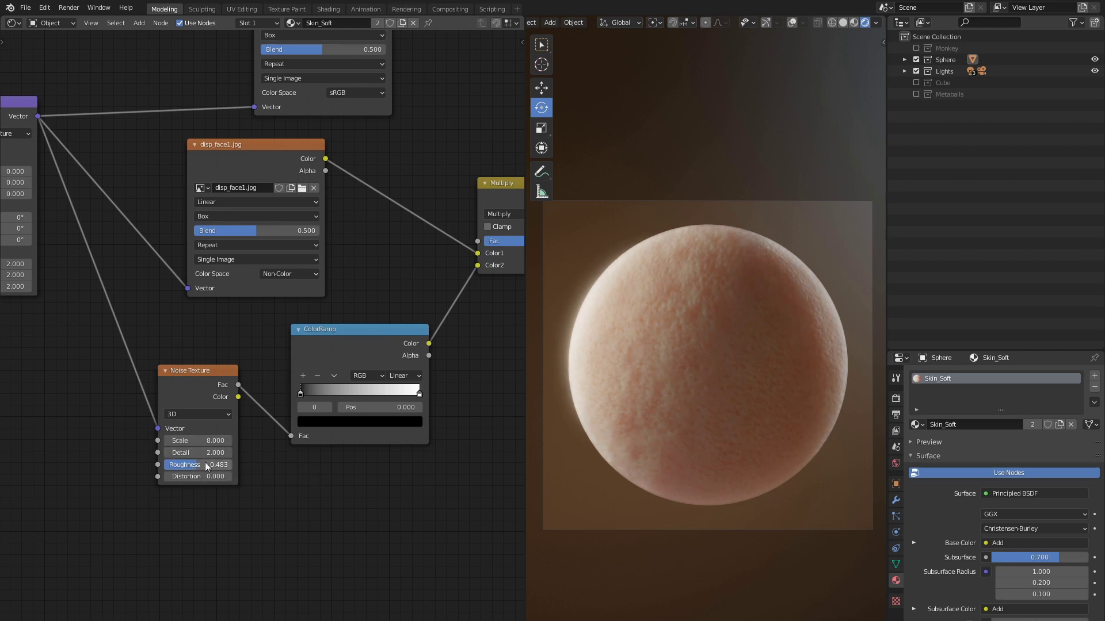
{"action": "type", "text": "442"}
{"action": "key", "text": "Return"}
{"action": "left_click_drag", "start_coordinate": [328, 389], "coordinate": [339, 402]}
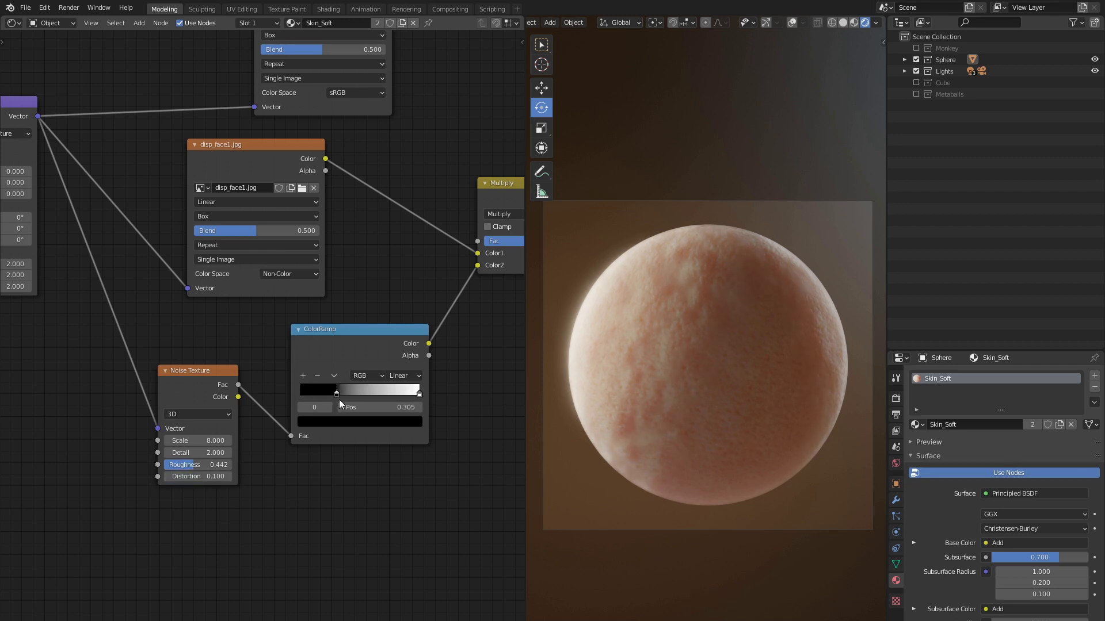
{"action": "left_click_drag", "start_coordinate": [424, 395], "coordinate": [414, 392]}
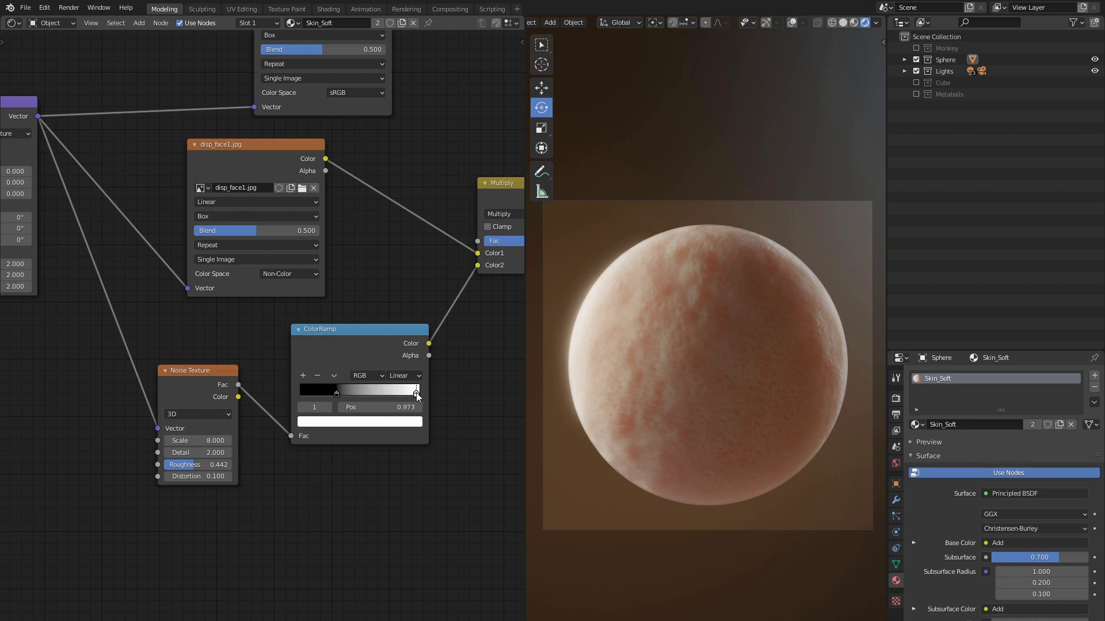
Step: Raise the Bump Strength to 0.700
{"action": "middle_click_drag", "start_coordinate": [466, 285], "coordinate": [338, 300]}
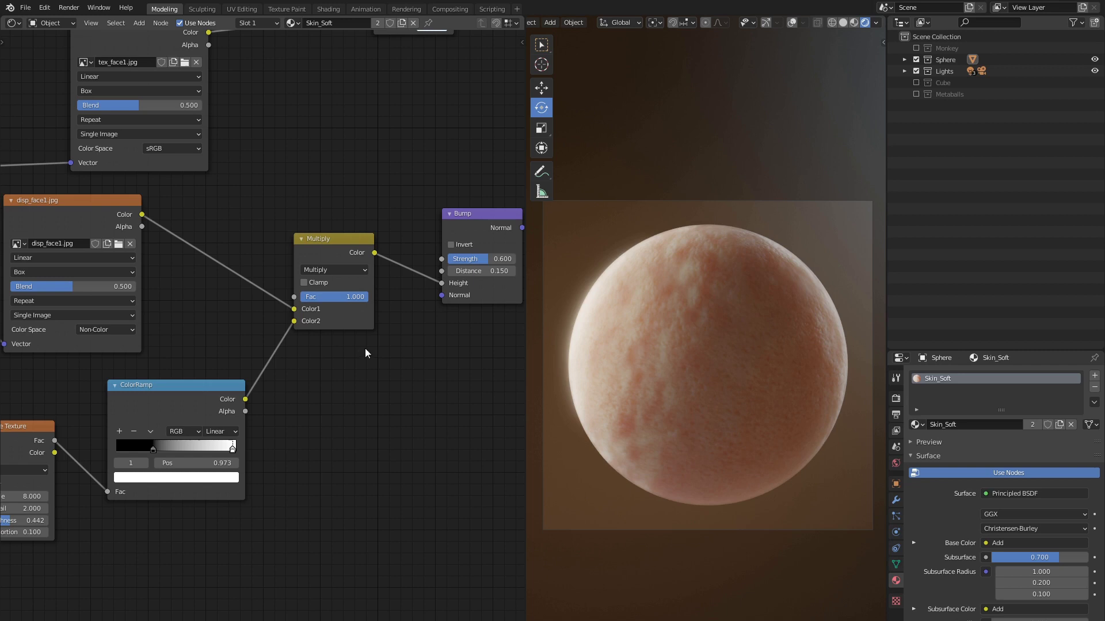
{"action": "middle_click_drag", "start_coordinate": [385, 355], "coordinate": [198, 376]}
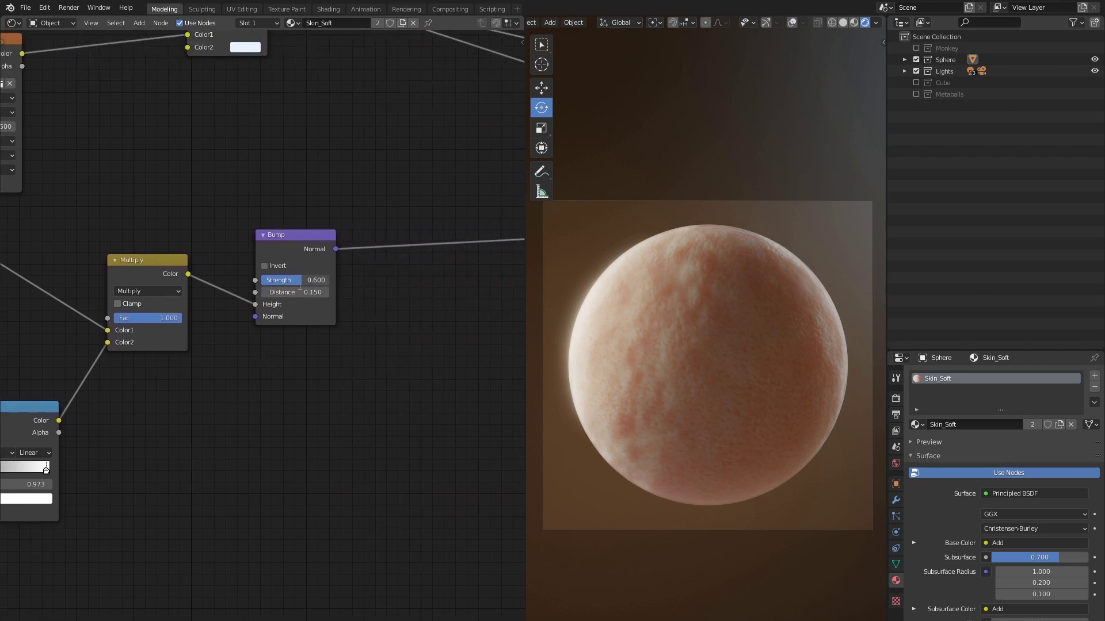
{"action": "double_click", "coordinate": [300, 284]}
{"action": "type", "text": "0.7"}
{"action": "key", "text": "Return"}
Step: Switch the noise ColorRamp's interpolation to B-Spline to soften the Sphere's blotches
{"action": "middle_click_drag", "start_coordinate": [356, 360], "coordinate": [543, 342]}
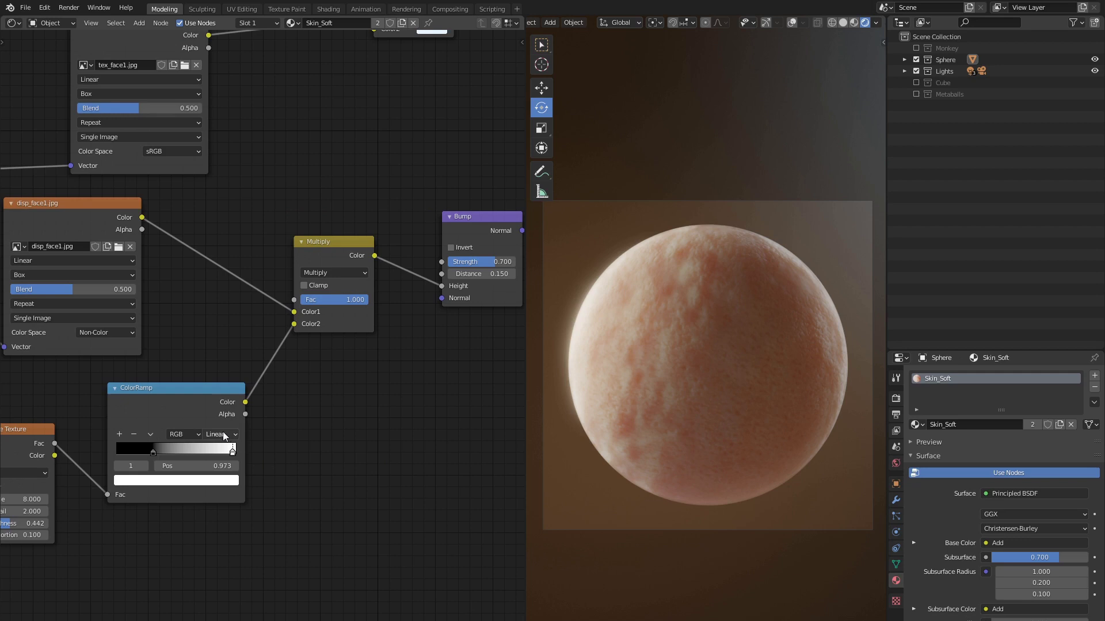
{"action": "left_click", "coordinate": [223, 436]}
{"action": "left_click", "coordinate": [226, 486]}
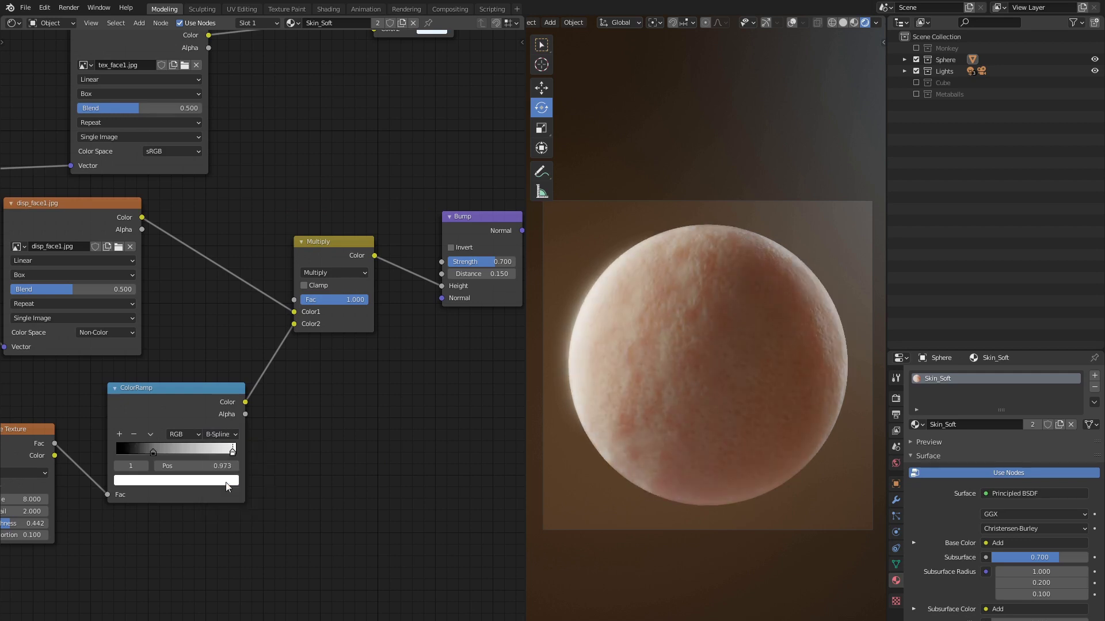
{"action": "mouse_move", "coordinate": [217, 504]}
{"action": "middle_mouse_down"}
{"action": "mouse_move", "coordinate": [206, 511]}
{"action": "mouse_move", "coordinate": [227, 507]}
{"action": "middle_mouse_up"}
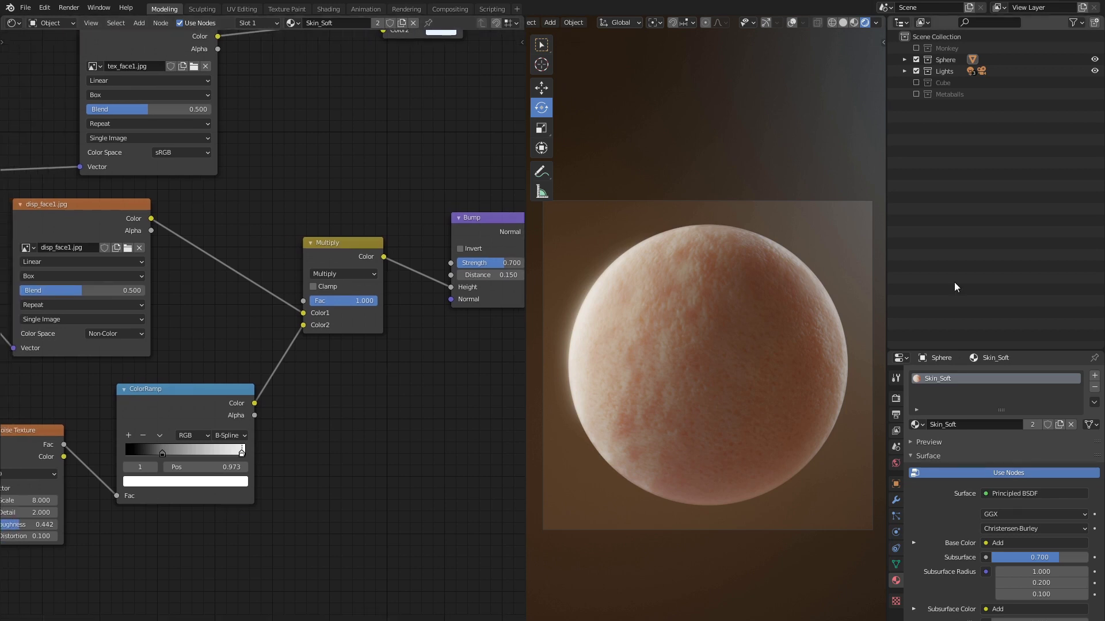
{"action": "mouse_move", "coordinate": [399, 144]}
{"action": "middle_mouse_down"}
{"action": "mouse_move", "coordinate": [382, 222]}
{"action": "mouse_move", "coordinate": [375, 390]}
{"action": "middle_mouse_up"}
{"action": "scroll", "coordinate": [372, 349], "scroll_direction": "down", "scroll_amount": 2}
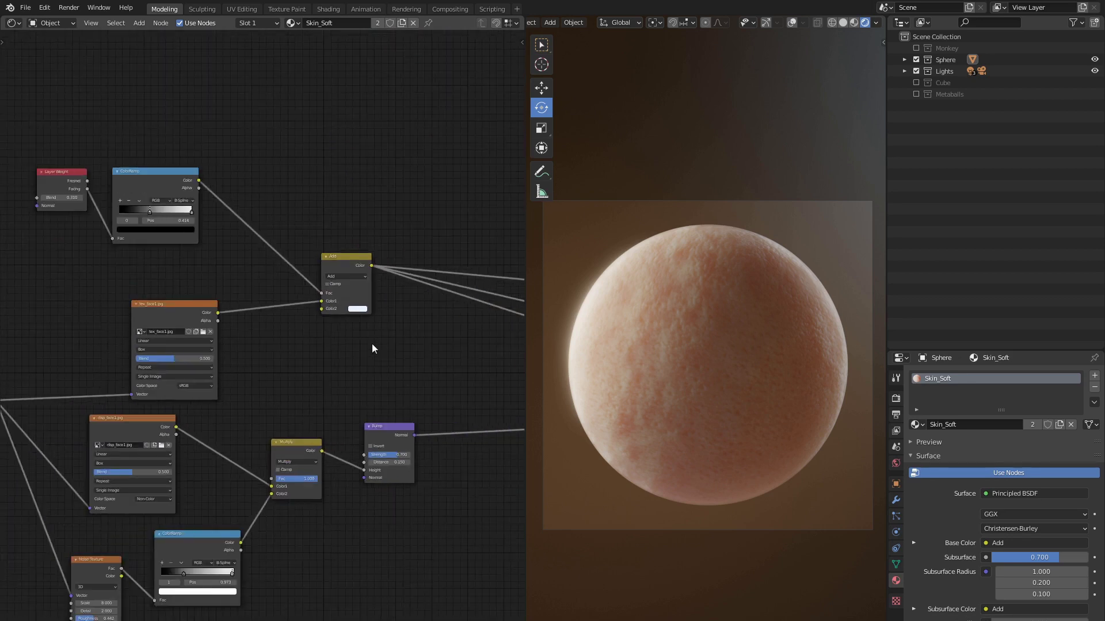
Step: Add a Voronoi Texture node and set its feature to Smooth F1
{"action": "middle_click_drag", "start_coordinate": [372, 348], "coordinate": [337, 469]}
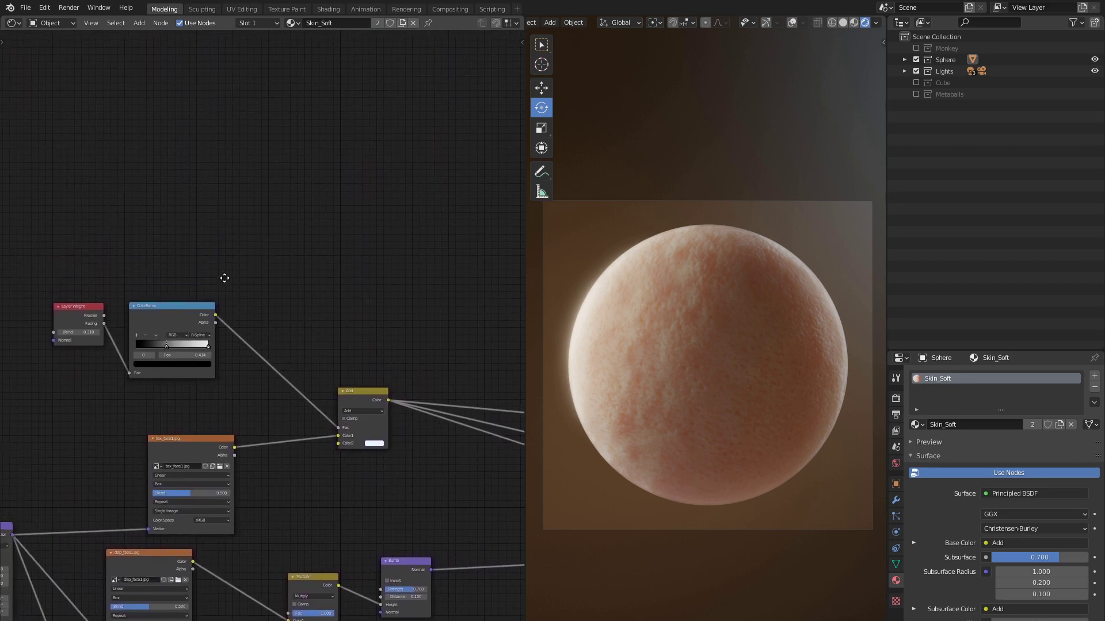
{"action": "middle_click_drag", "start_coordinate": [225, 277], "coordinate": [240, 282]}
{"action": "key", "text": "shift+a"}
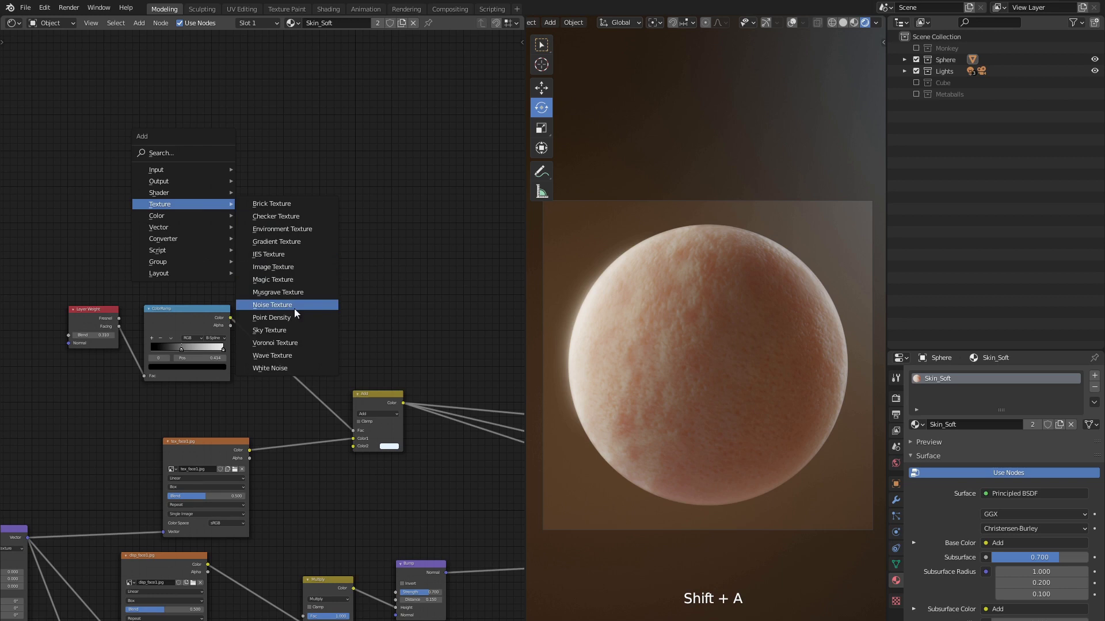
{"action": "left_click", "coordinate": [285, 343]}
{"action": "left_click", "coordinate": [335, 240]}
{"action": "scroll", "coordinate": [336, 241], "scroll_direction": "up", "scroll_amount": 2}
{"action": "mouse_move", "coordinate": [379, 228]}
{"action": "middle_mouse_down"}
{"action": "mouse_move", "coordinate": [356, 241]}
{"action": "mouse_move", "coordinate": [219, 234]}
{"action": "middle_mouse_up"}
{"action": "left_click", "coordinate": [284, 229]}
{"action": "left_click", "coordinate": [281, 270]}
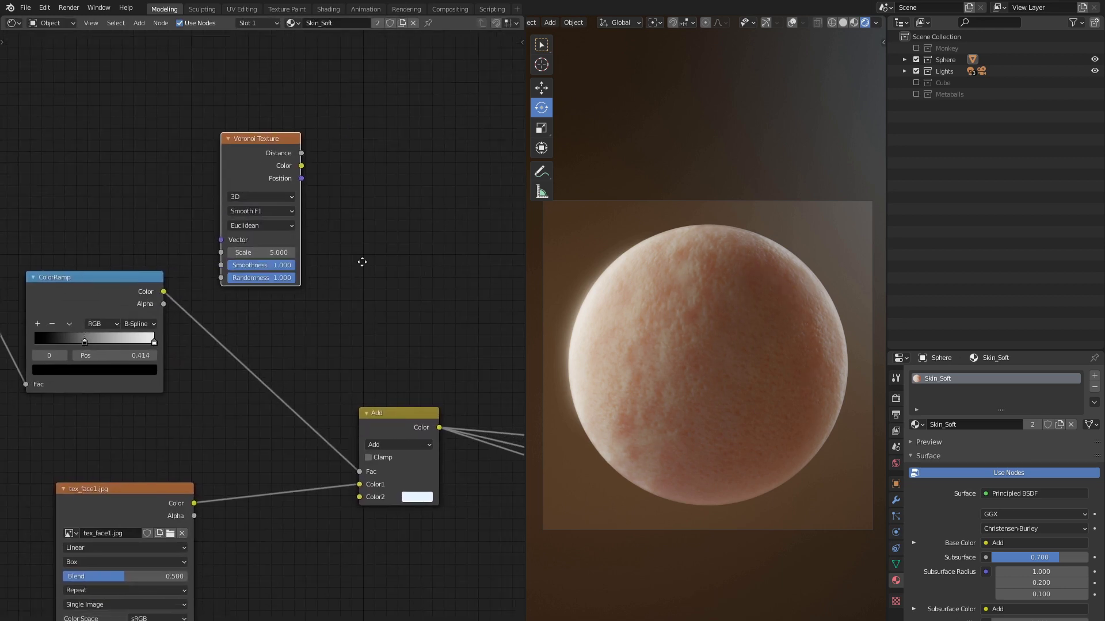
Step: Add a ColorRamp beside the Voronoi and connect Voronoi Distance to its Fac
{"action": "key", "text": "shift+a"}
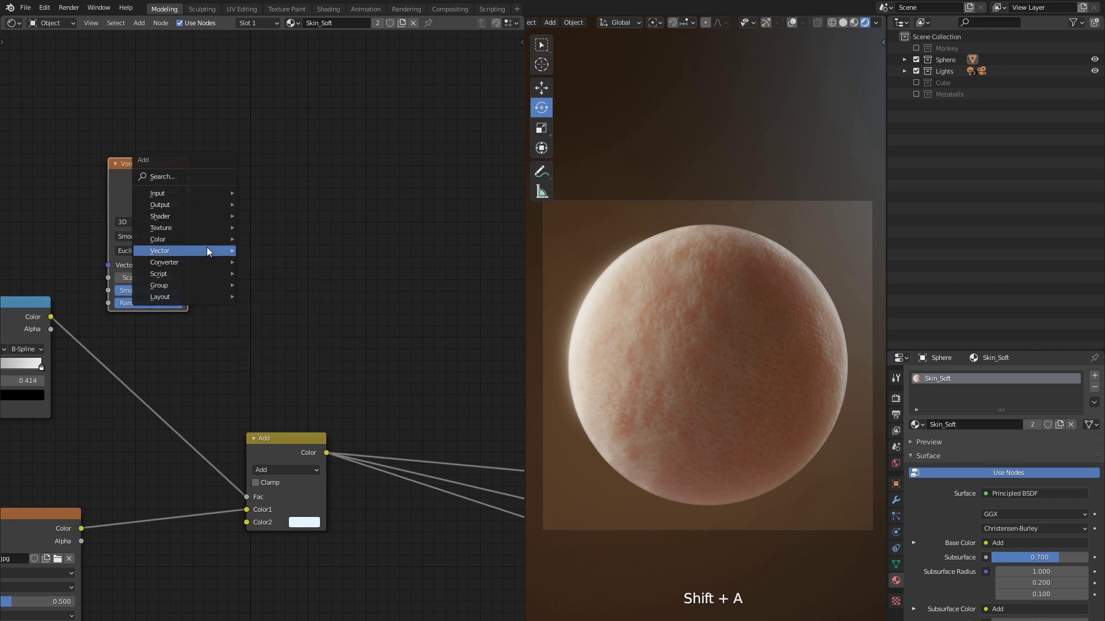
{"action": "left_click", "coordinate": [274, 275]}
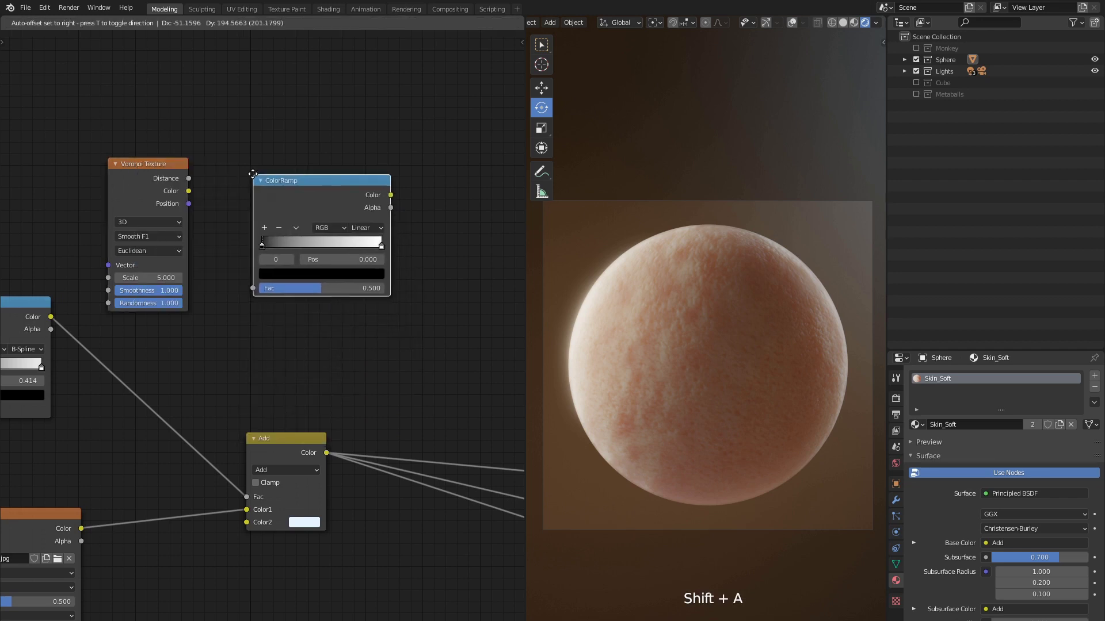
{"action": "left_click", "coordinate": [253, 173]}
{"action": "mouse_move", "coordinate": [189, 178]}
{"action": "left_mouse_down"}
{"action": "mouse_move", "coordinate": [232, 235]}
{"action": "mouse_move", "coordinate": [248, 290]}
{"action": "left_mouse_up"}
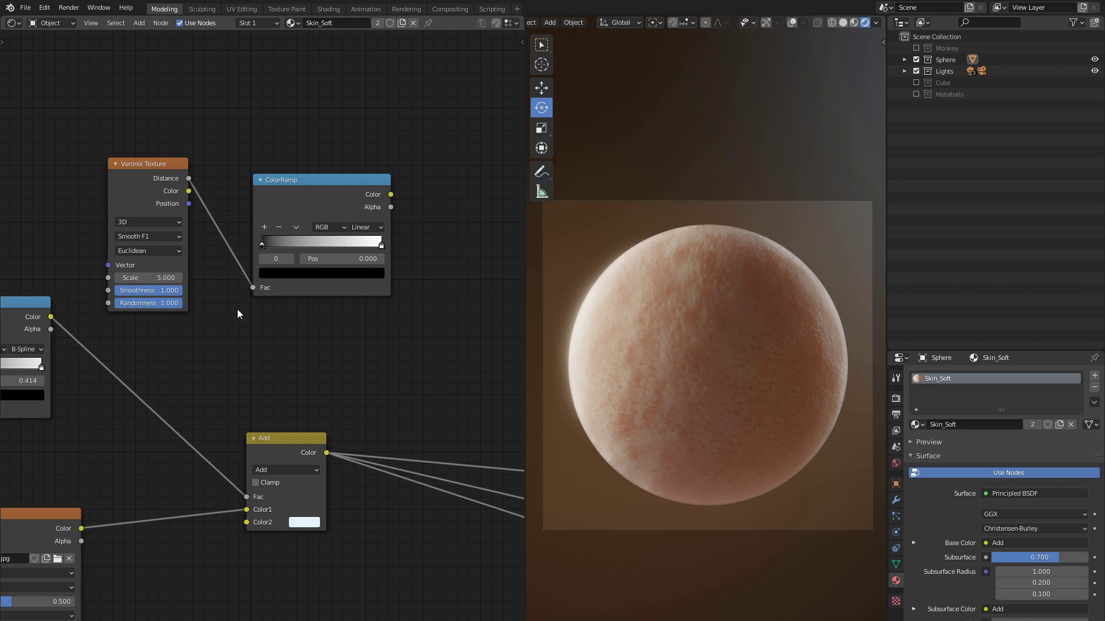
{"action": "mouse_move", "coordinate": [238, 309]}
{"action": "middle_mouse_down"}
{"action": "mouse_move", "coordinate": [238, 284]}
{"action": "mouse_move", "coordinate": [362, 372]}
{"action": "middle_mouse_up"}
{"action": "scroll", "coordinate": [238, 284], "scroll_direction": "down", "scroll_amount": 2}
Step: Move the Voronoi up and connect a Texture Coordinate's Generated output to its Vector
{"action": "key", "text": "g"}
{"action": "left_click", "coordinate": [357, 333]}
{"action": "key", "text": "shift+a"}
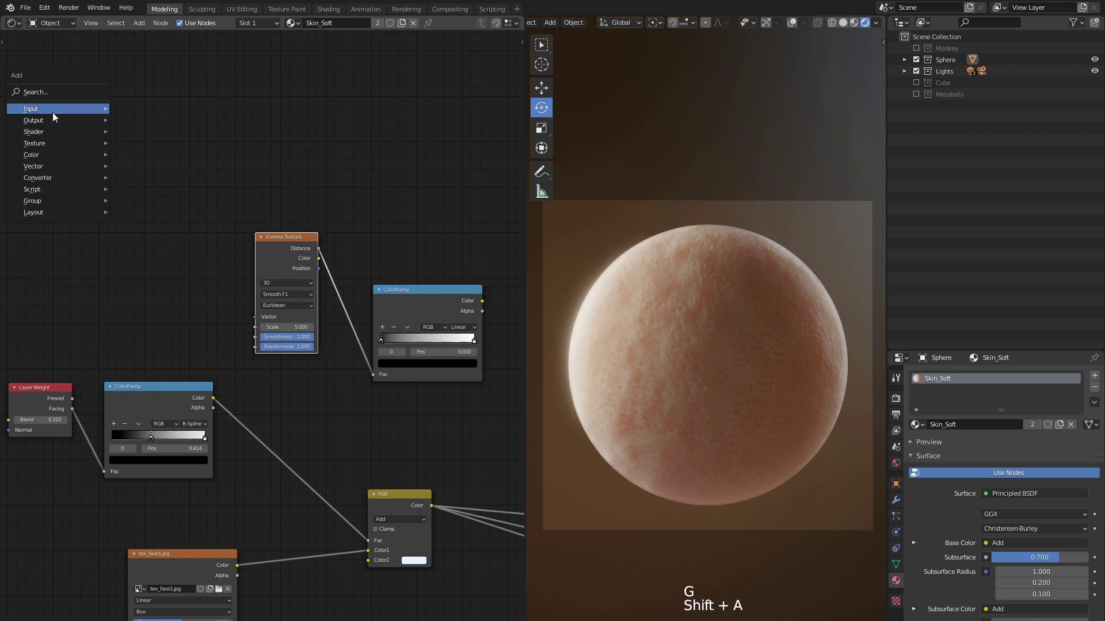
{"action": "mouse_move", "coordinate": [58, 109]}
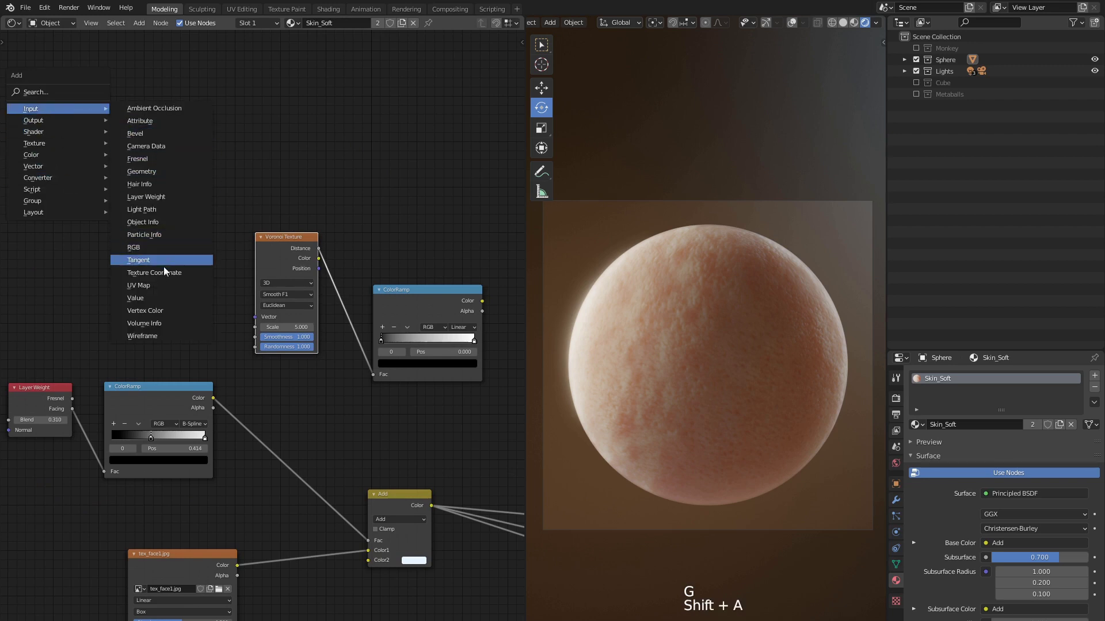
{"action": "left_click", "coordinate": [164, 272]}
{"action": "left_click", "coordinate": [140, 195]}
{"action": "scroll", "coordinate": [169, 193], "scroll_direction": "up", "scroll_amount": 1}
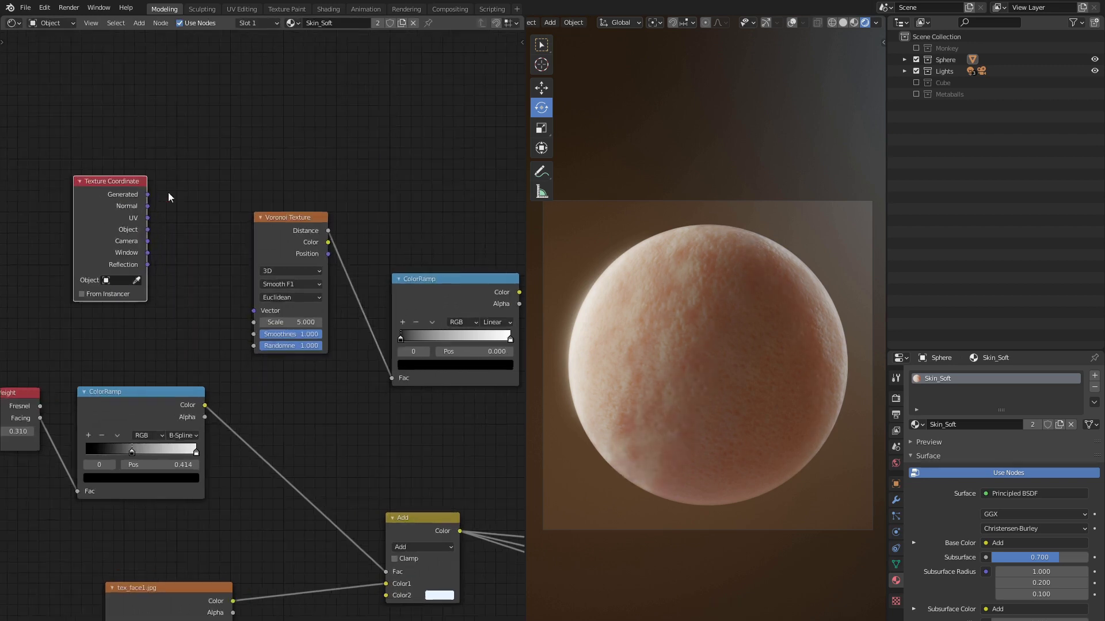
{"action": "scroll", "coordinate": [168, 192], "scroll_direction": "up", "scroll_amount": 1}
{"action": "left_click_drag", "start_coordinate": [138, 181], "coordinate": [252, 308]}
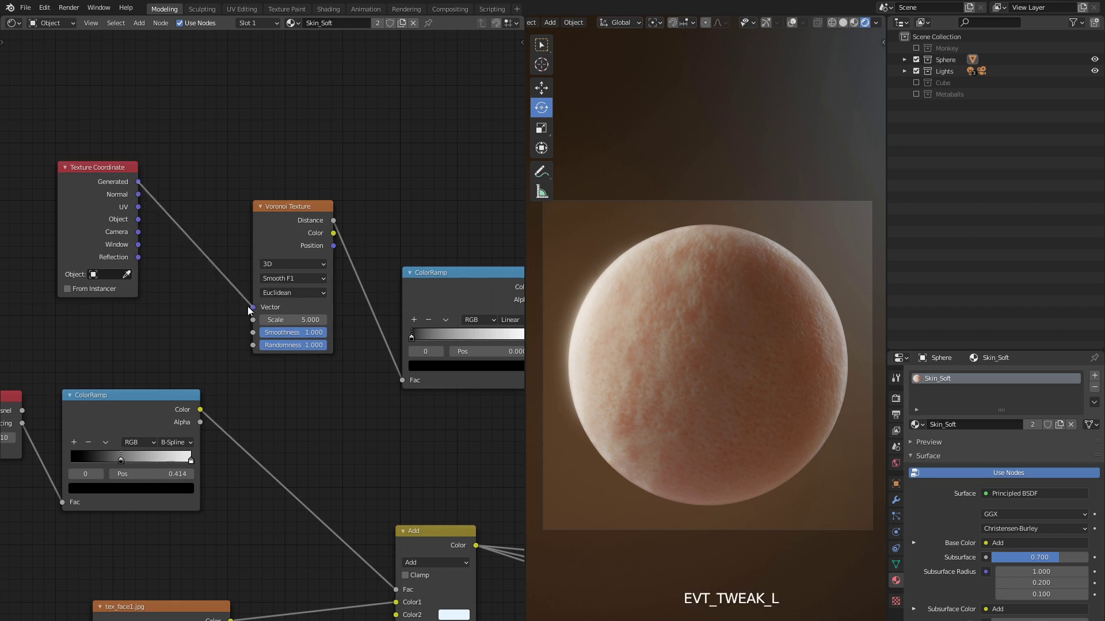
{"action": "scroll", "coordinate": [367, 375], "scroll_direction": "down", "scroll_amount": 1}
{"action": "scroll", "coordinate": [308, 362], "scroll_direction": "down", "scroll_amount": 2}
{"action": "scroll", "coordinate": [309, 361], "scroll_direction": "down", "scroll_amount": 1}
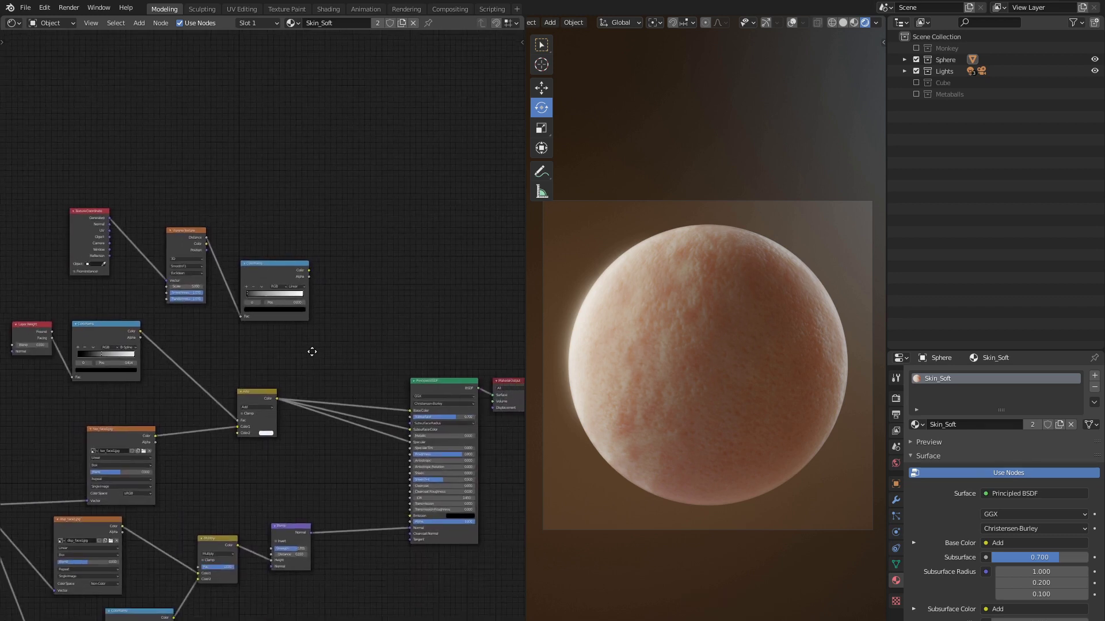
{"action": "scroll", "coordinate": [309, 354], "scroll_direction": "up", "scroll_amount": 1}
{"action": "scroll", "coordinate": [303, 328], "scroll_direction": "up", "scroll_amount": 1}
{"action": "scroll", "coordinate": [328, 270], "scroll_direction": "up", "scroll_amount": 1}
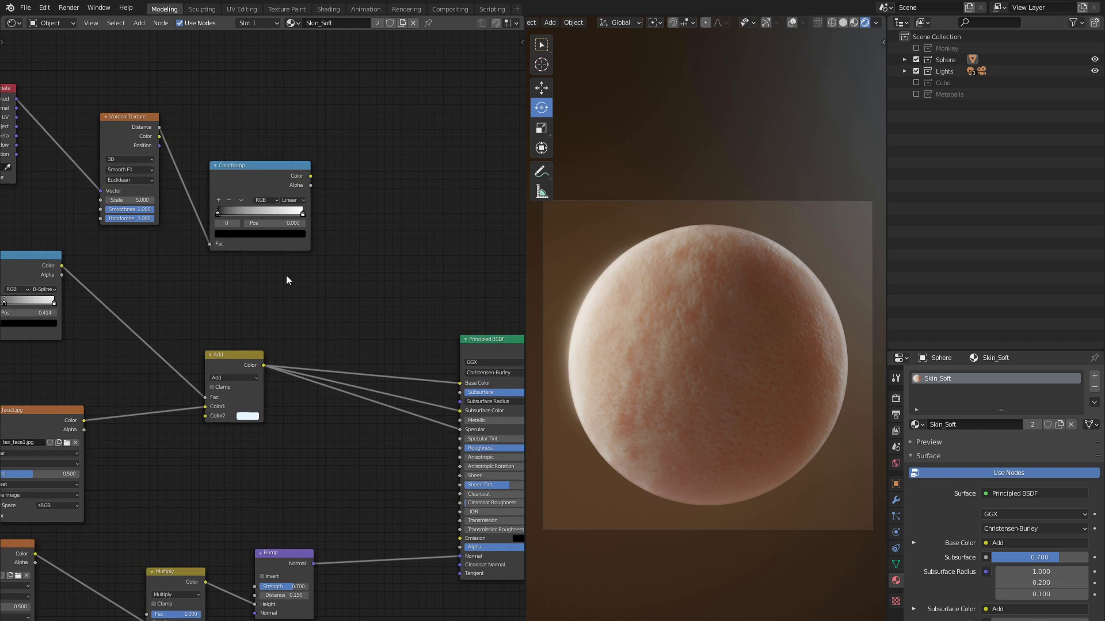
Step: Add a Mix node taking the ColorRamp color and the Add node's color as inputs
{"action": "key", "text": "shift+a"}
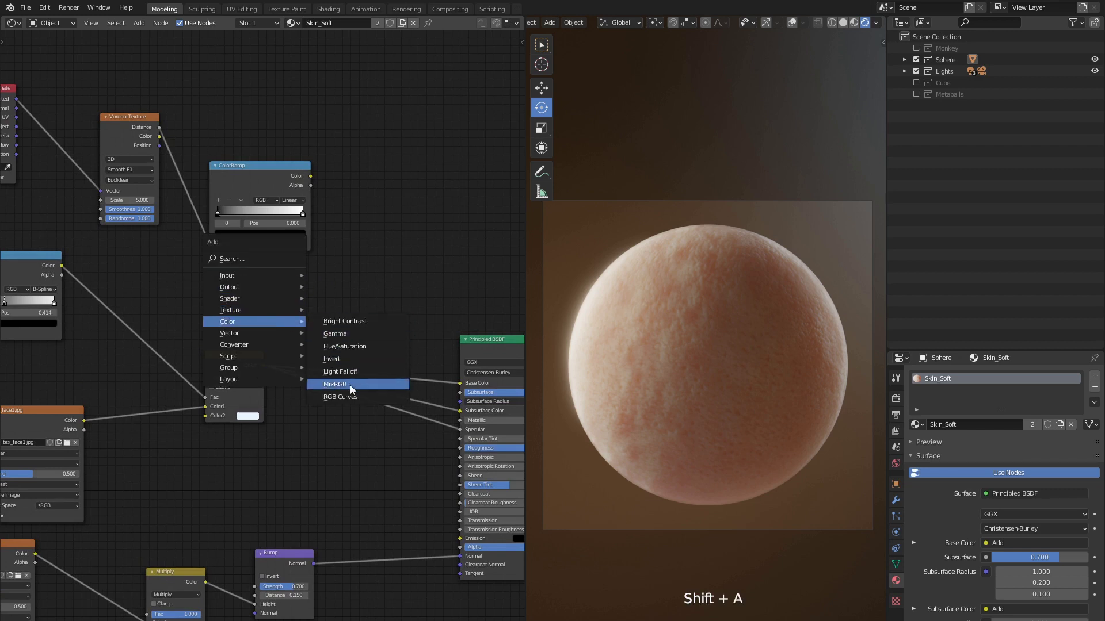
{"action": "left_click", "coordinate": [349, 385]}
{"action": "left_click", "coordinate": [376, 227]}
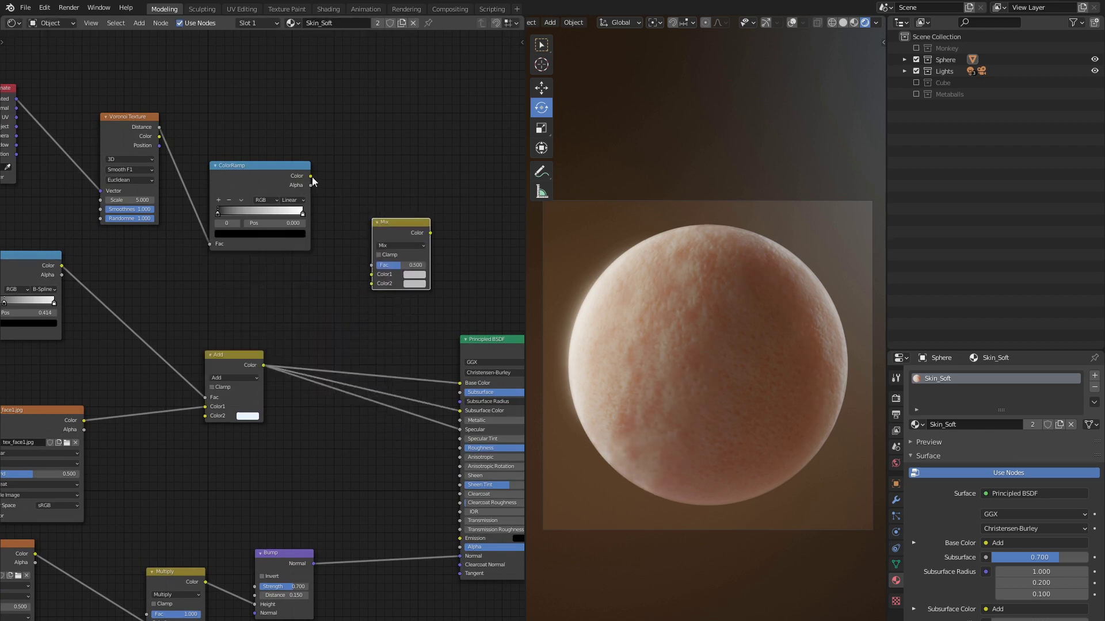
{"action": "left_click_drag", "start_coordinate": [309, 176], "coordinate": [368, 276]}
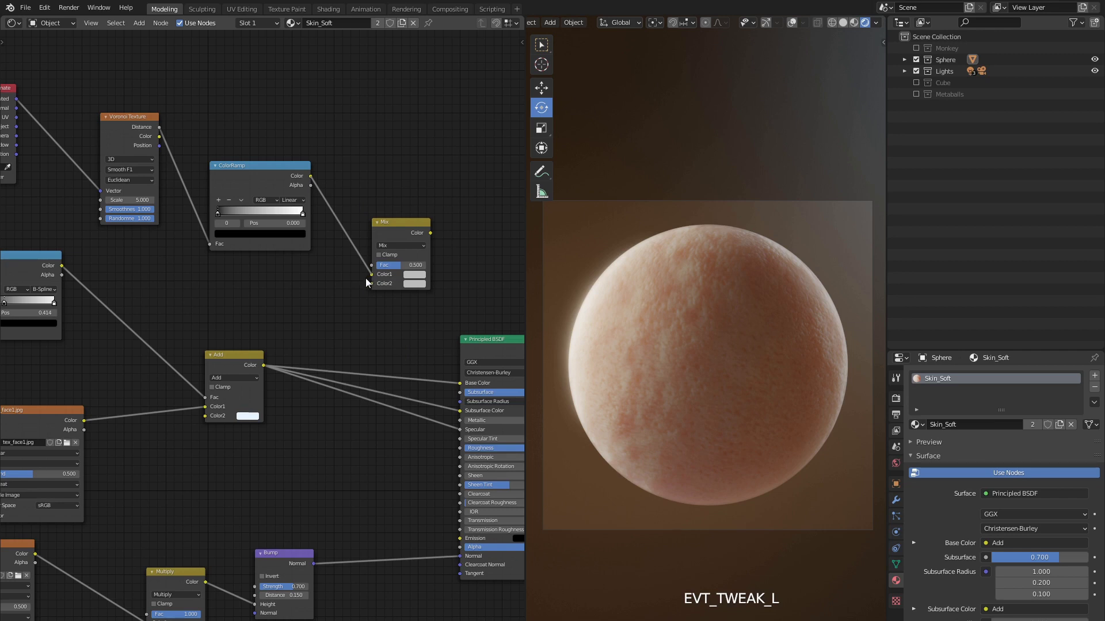
{"action": "left_click_drag", "start_coordinate": [366, 277], "coordinate": [367, 283]}
{"action": "left_click_drag", "start_coordinate": [264, 366], "coordinate": [372, 276]}
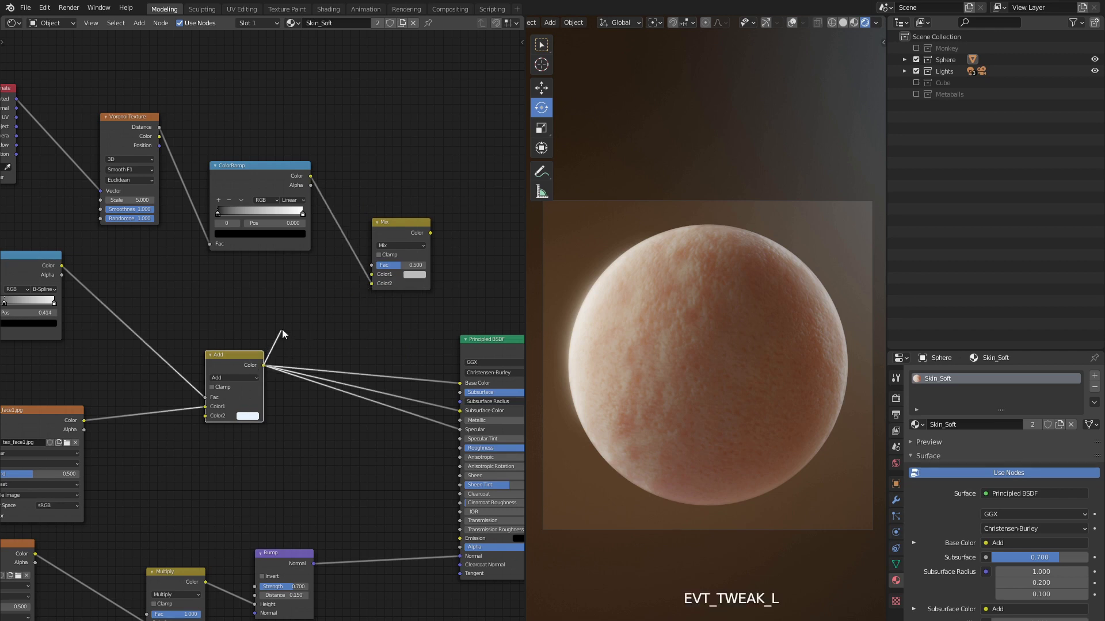
Step: Replace the Add links on the Principled BSDF with the Mix result in Base and Subsurface Color
{"action": "middle_click_drag", "start_coordinate": [395, 338], "coordinate": [304, 320]}
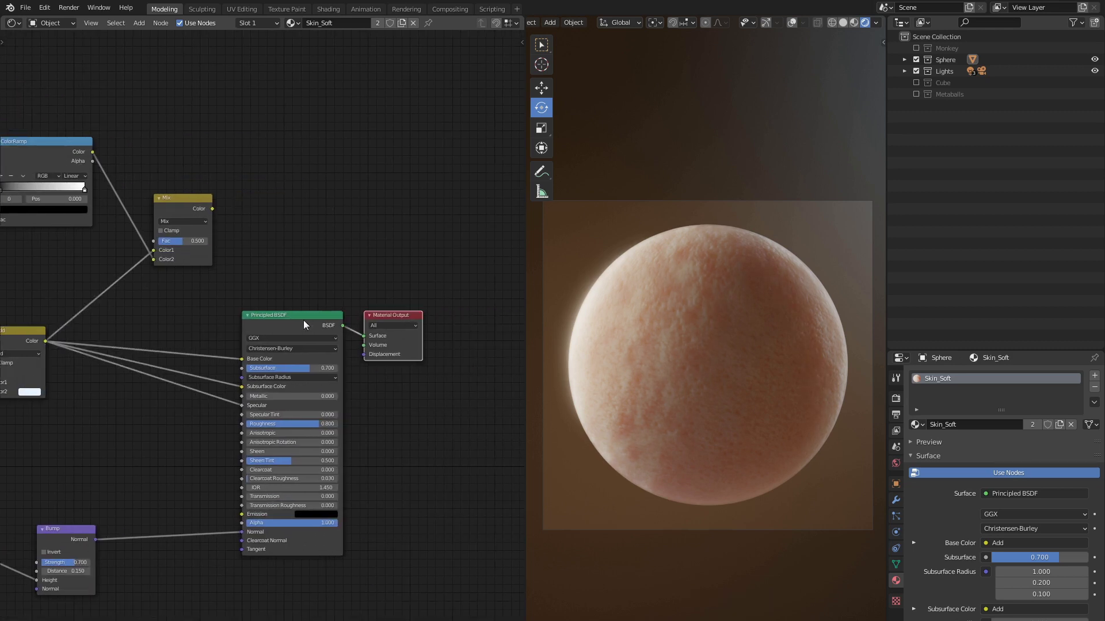
{"action": "key", "text": "g"}
{"action": "left_click", "coordinate": [374, 290]}
{"action": "scroll", "coordinate": [259, 345], "scroll_direction": "up", "scroll_amount": 2}
{"action": "left_click_drag", "start_coordinate": [64, 383], "coordinate": [380, 367]}
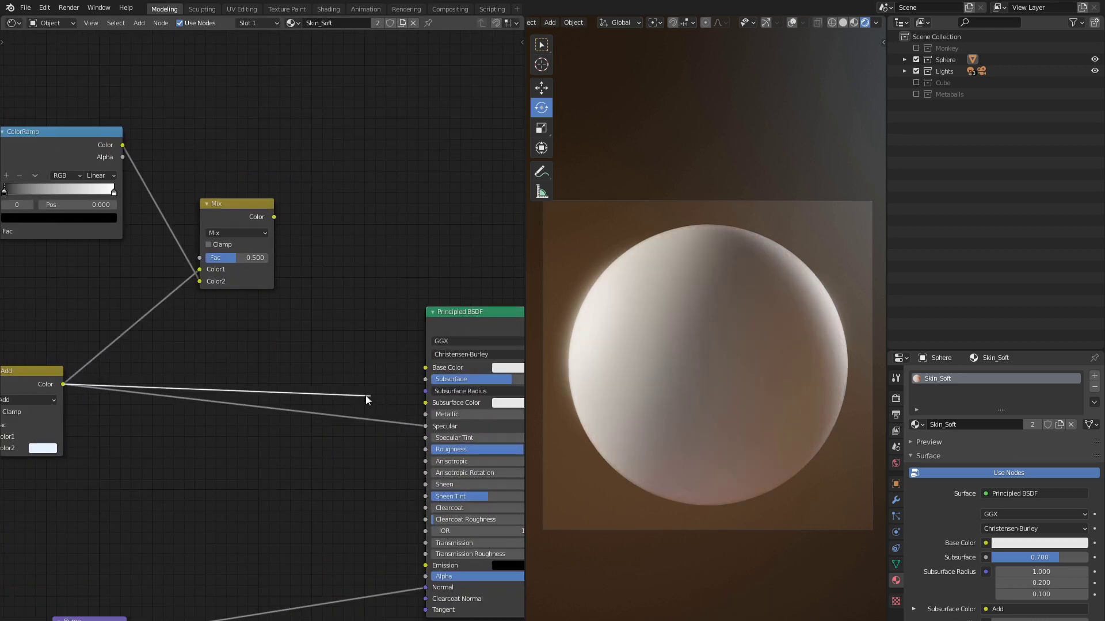
{"action": "left_click_drag", "start_coordinate": [425, 402], "coordinate": [366, 395]}
{"action": "mouse_move", "coordinate": [274, 217]}
{"action": "left_mouse_down"}
{"action": "mouse_move", "coordinate": [373, 359]}
{"action": "mouse_move", "coordinate": [424, 368]}
{"action": "mouse_move", "coordinate": [425, 403]}
{"action": "left_mouse_up"}
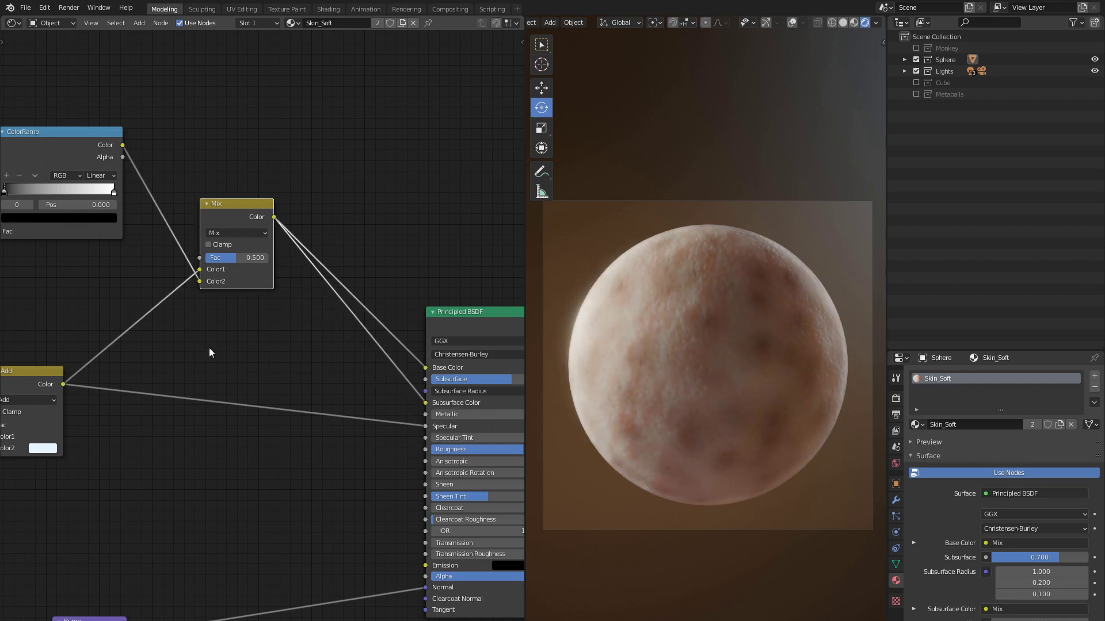
Step: Connect the ColorRamp Alpha output to the Mix node's Fac
{"action": "middle_click_drag", "start_coordinate": [208, 349], "coordinate": [415, 410]}
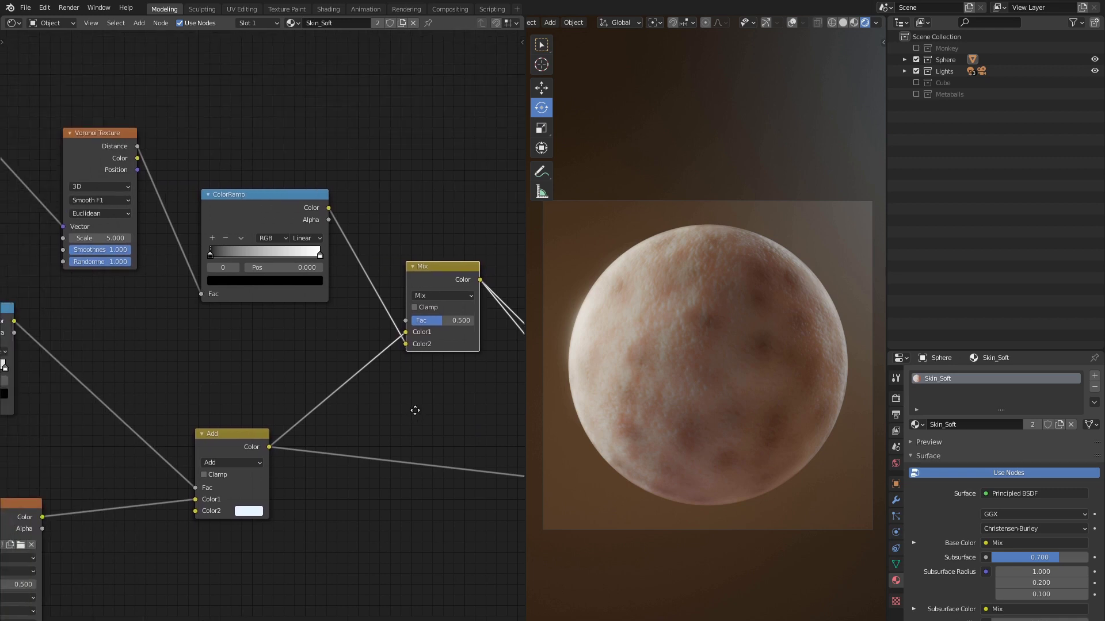
{"action": "left_click_drag", "start_coordinate": [327, 221], "coordinate": [406, 321]}
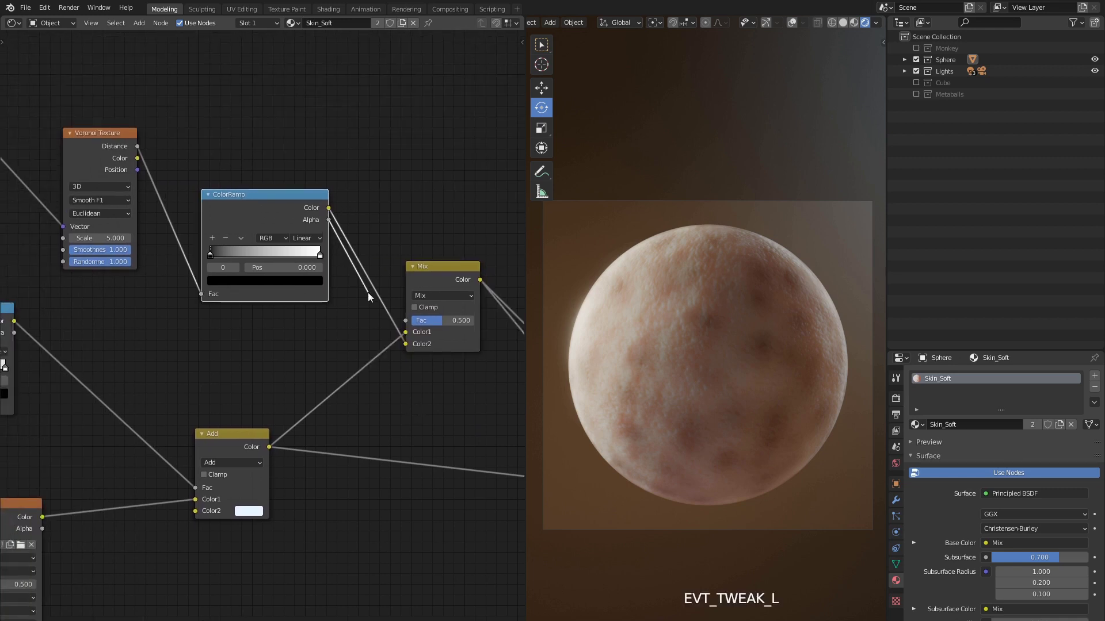
{"action": "middle_click_drag", "start_coordinate": [224, 338], "coordinate": [246, 343]}
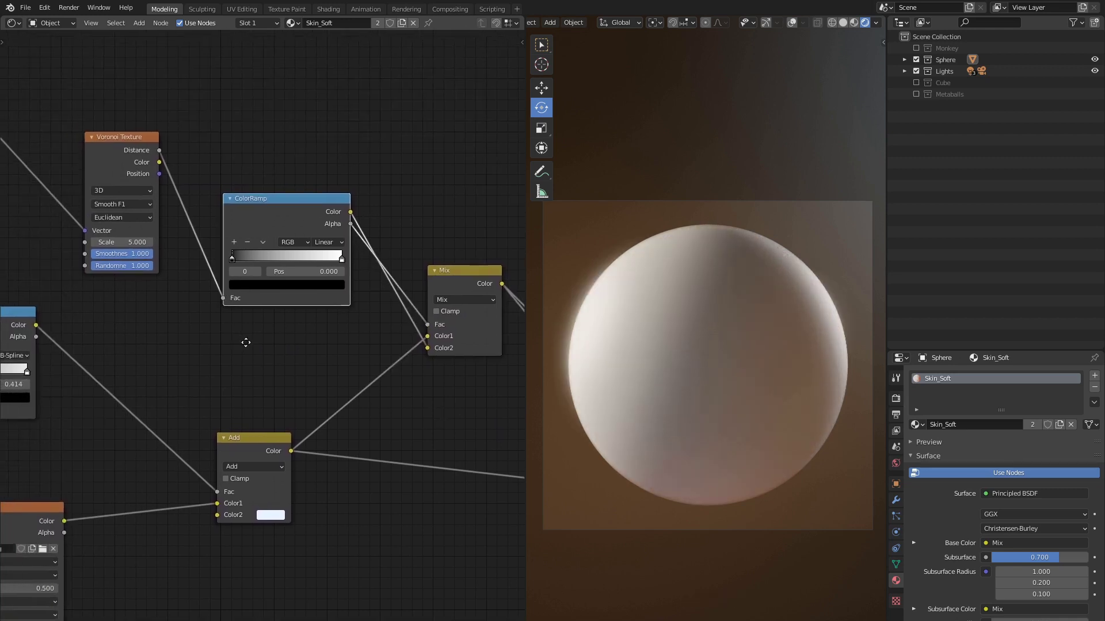
Step: Give the Voronoi Texture Scale 9.7, Smoothness 0.5 and Randomness 0.475
{"action": "mouse_move", "coordinate": [323, 358]}
{"action": "middle_mouse_down"}
{"action": "mouse_move", "coordinate": [320, 376]}
{"action": "mouse_move", "coordinate": [294, 391]}
{"action": "middle_mouse_up"}
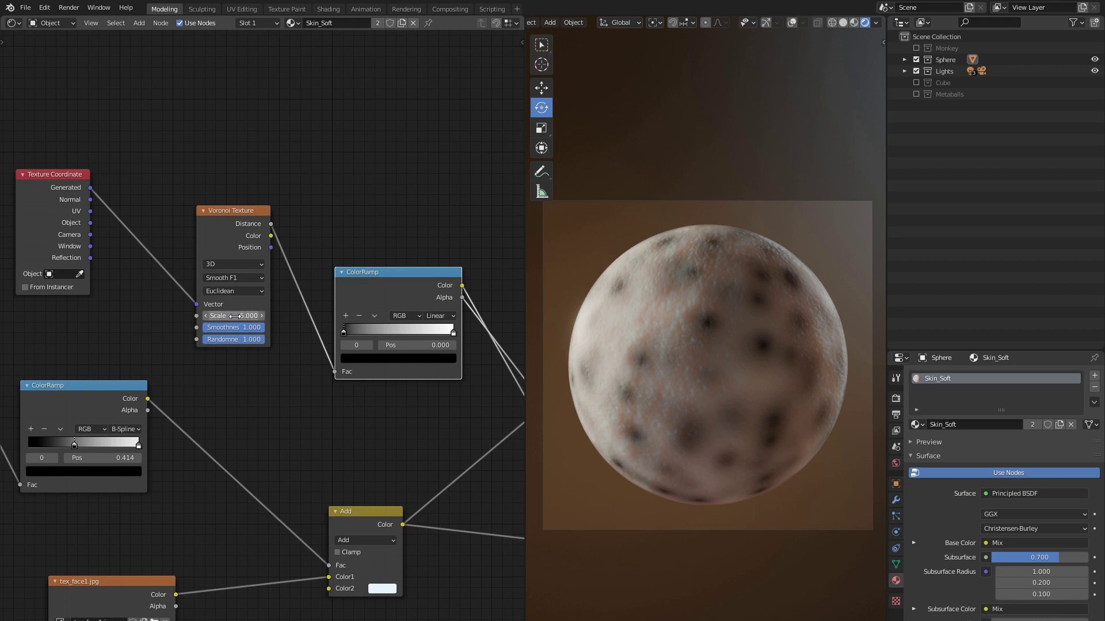
{"action": "mouse_move", "coordinate": [233, 314]}
{"action": "left_mouse_down"}
{"action": "mouse_move", "coordinate": [260, 314]}
{"action": "mouse_move", "coordinate": [232, 316]}
{"action": "left_mouse_up"}
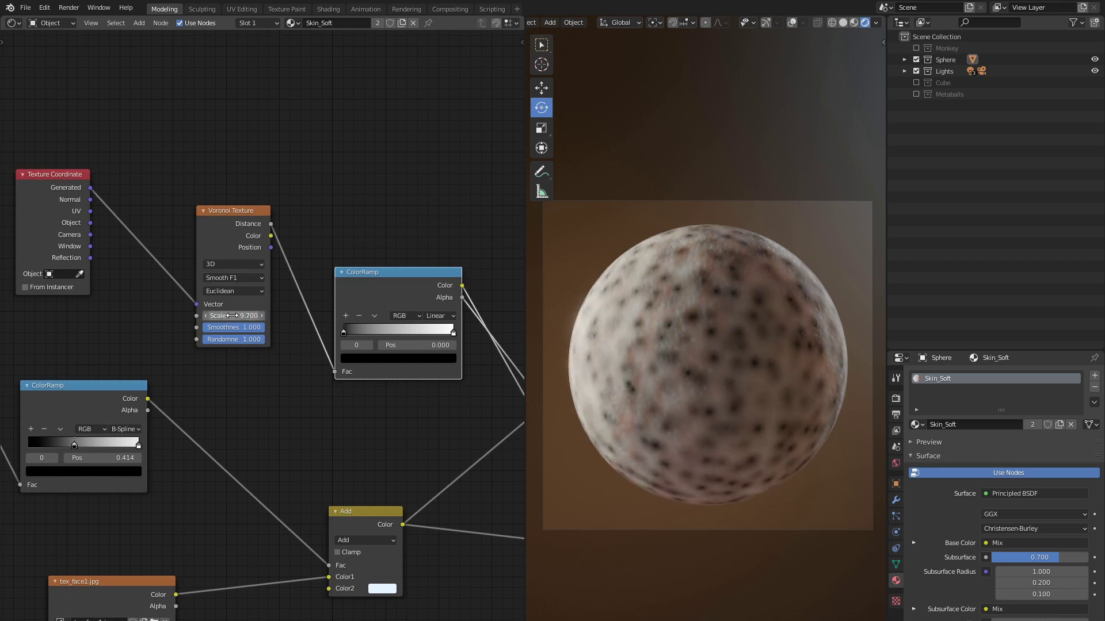
{"action": "left_click", "coordinate": [241, 329]}
{"action": "type", "text": "0.5"}
{"action": "key", "text": "Return"}
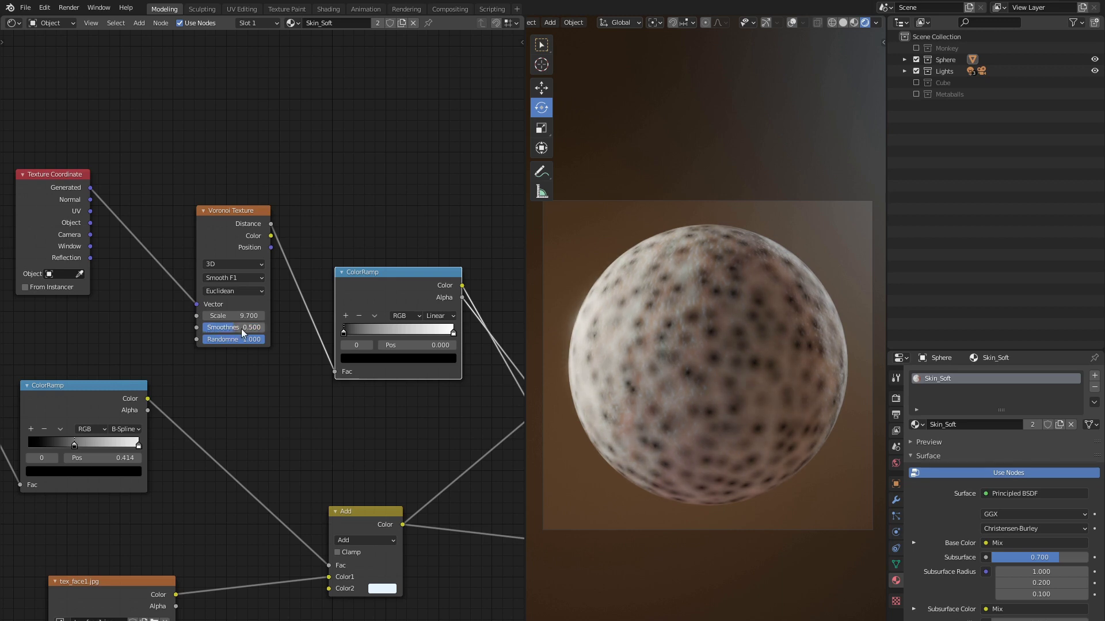
{"action": "left_click_drag", "start_coordinate": [252, 337], "coordinate": [173, 338]}
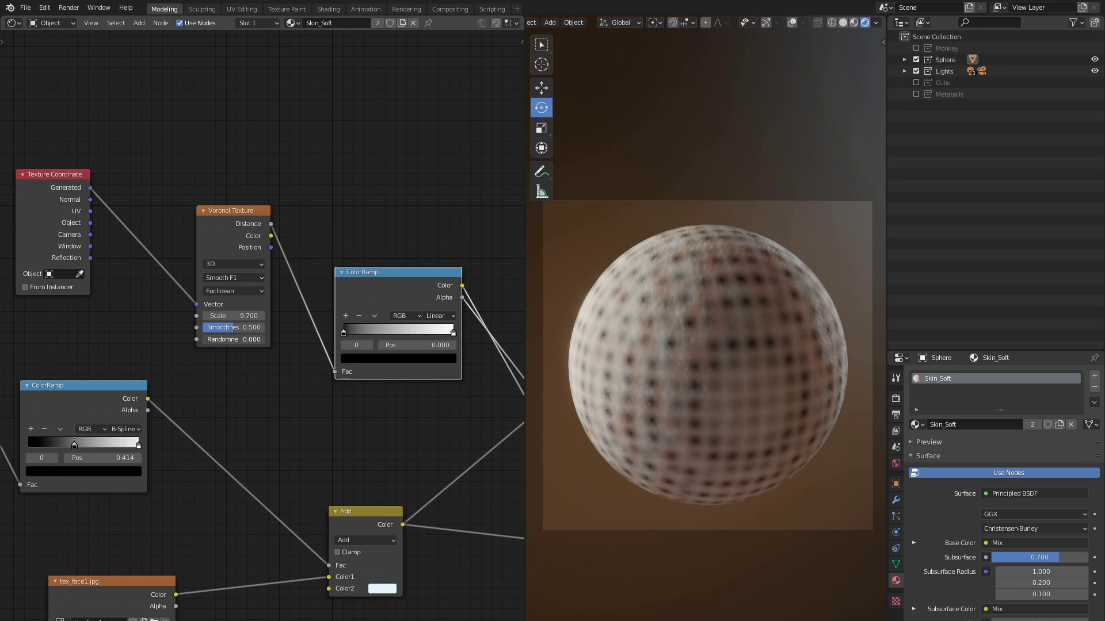
{"action": "mouse_move", "coordinate": [234, 339]}
{"action": "left_mouse_down"}
{"action": "mouse_move", "coordinate": [258, 339]}
{"action": "mouse_move", "coordinate": [235, 339]}
{"action": "left_mouse_up"}
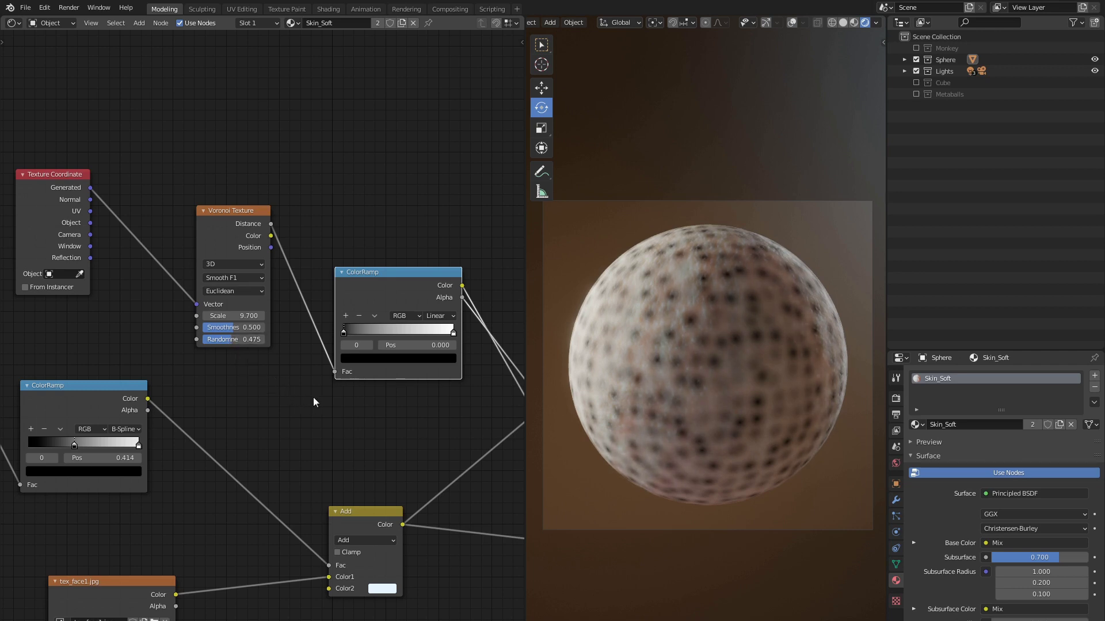
{"action": "mouse_move", "coordinate": [313, 401]}
{"action": "middle_mouse_down"}
{"action": "mouse_move", "coordinate": [227, 394]}
{"action": "mouse_move", "coordinate": [207, 414]}
{"action": "middle_mouse_up"}
{"action": "scroll", "coordinate": [207, 414], "scroll_direction": "up", "scroll_amount": 3}
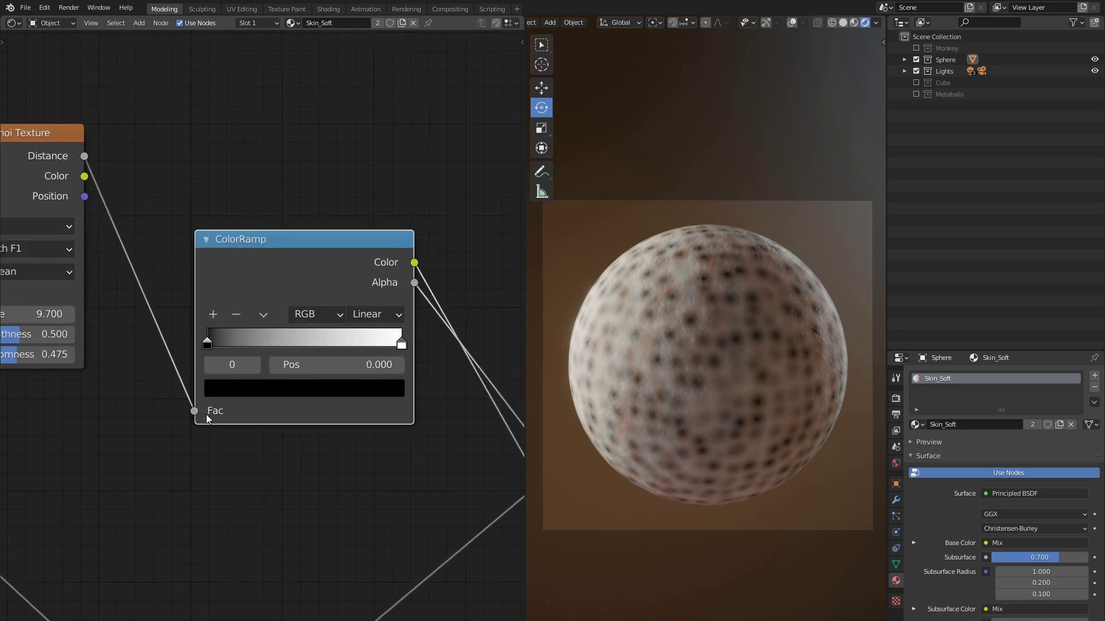
Step: Make the black ramp stop pale pink at half transparency and use B-Spline interpolation
{"action": "left_click", "coordinate": [240, 390]}
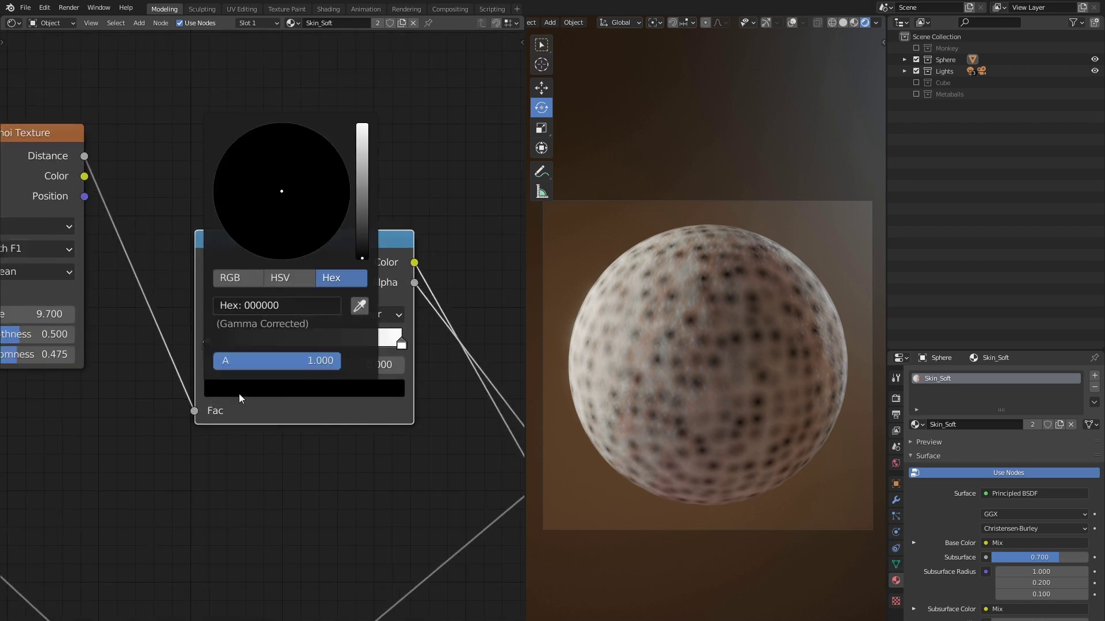
{"action": "left_click", "coordinate": [276, 304]}
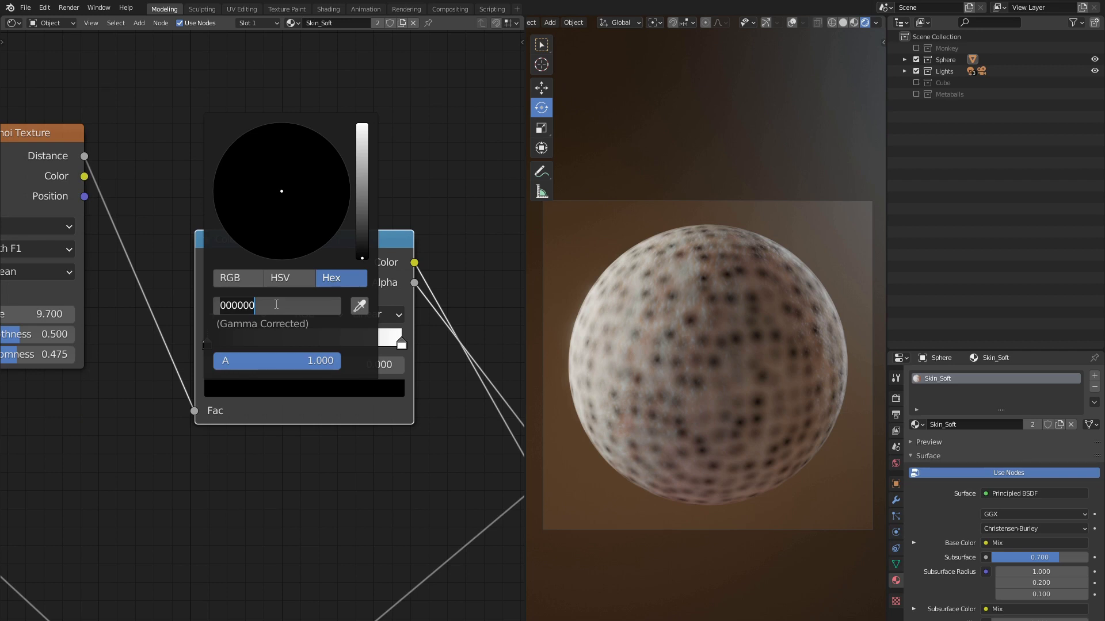
{"action": "type", "text": "e4b49f"}
{"action": "key", "text": "Return"}
{"action": "double_click", "coordinate": [277, 360]}
{"action": "type", "text": "0.5"}
{"action": "key", "text": "Return"}
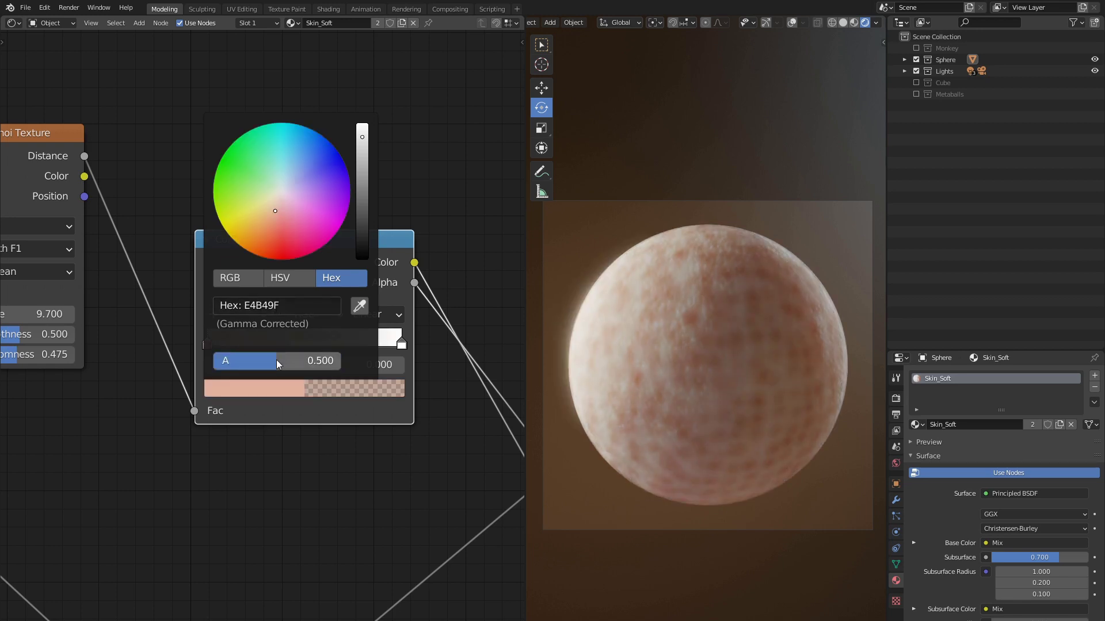
{"action": "left_click", "coordinate": [363, 314]}
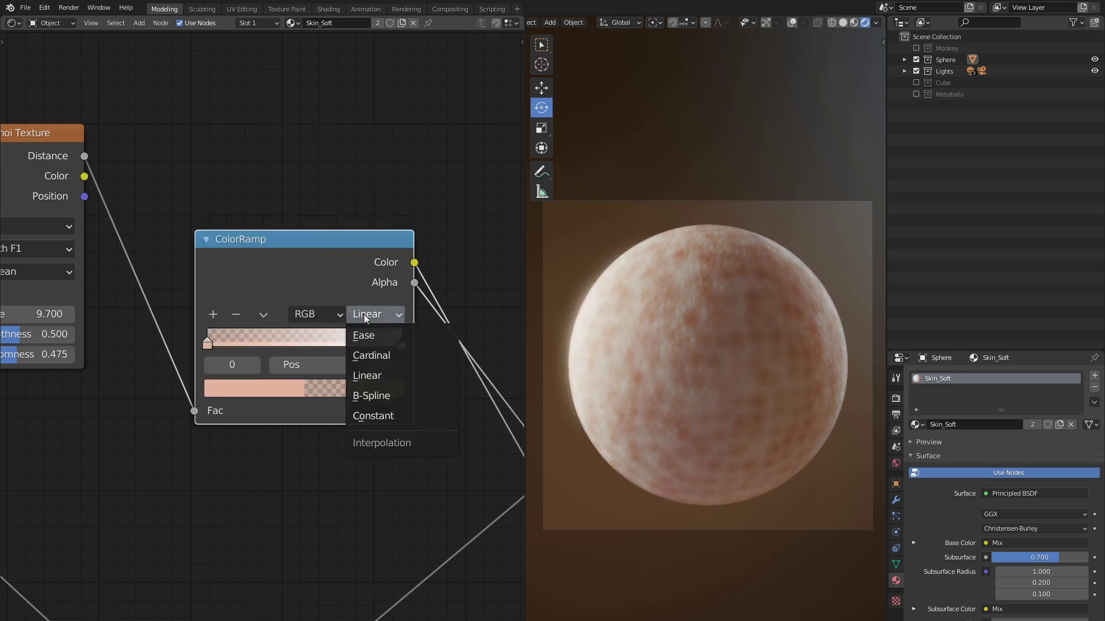
{"action": "left_click", "coordinate": [377, 393]}
Step: Add a dark brown-red color stop at position 0.168
{"action": "left_click", "coordinate": [213, 314]}
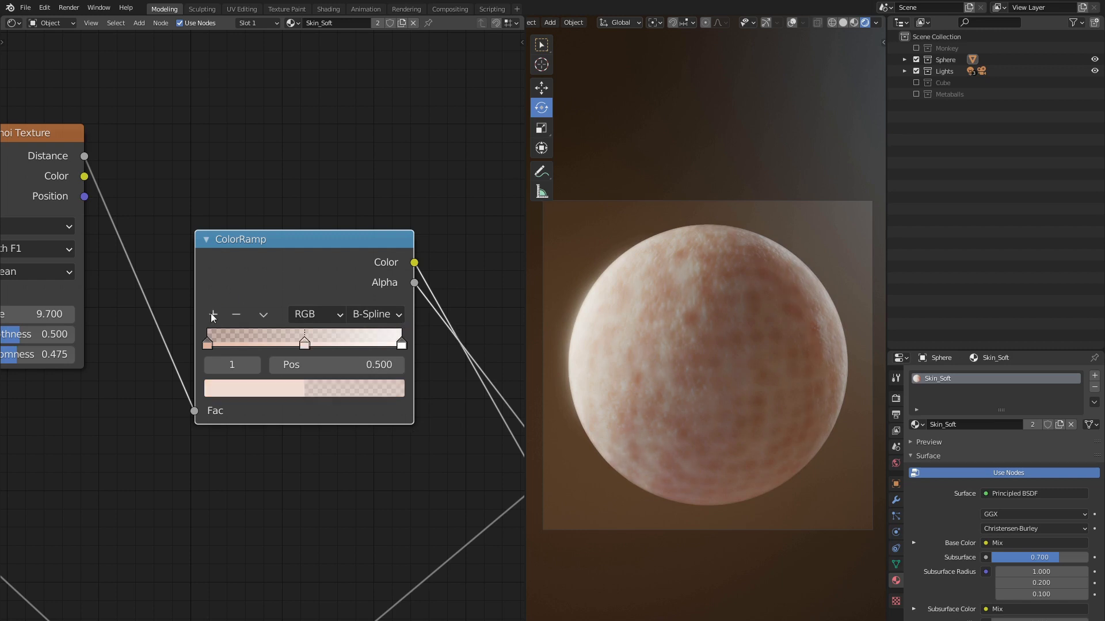
{"action": "left_click_drag", "start_coordinate": [305, 343], "coordinate": [233, 347]}
{"action": "left_click", "coordinate": [251, 387]}
{"action": "left_click", "coordinate": [298, 306]}
{"action": "type", "text": "4"}
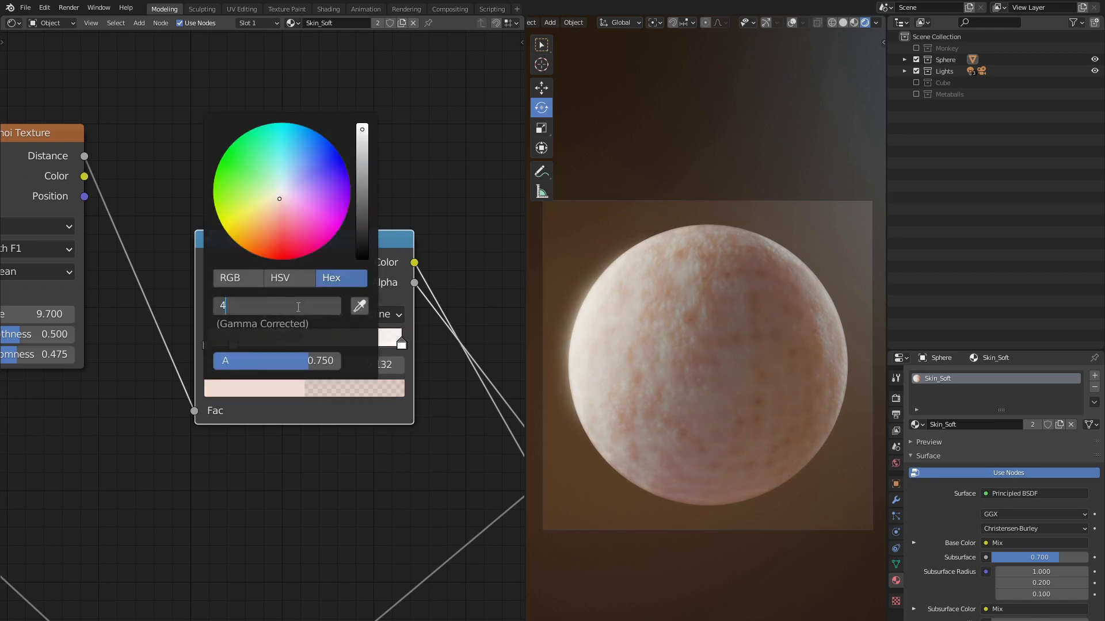
{"action": "type", "text": "70500"}
{"action": "key", "text": "Return"}
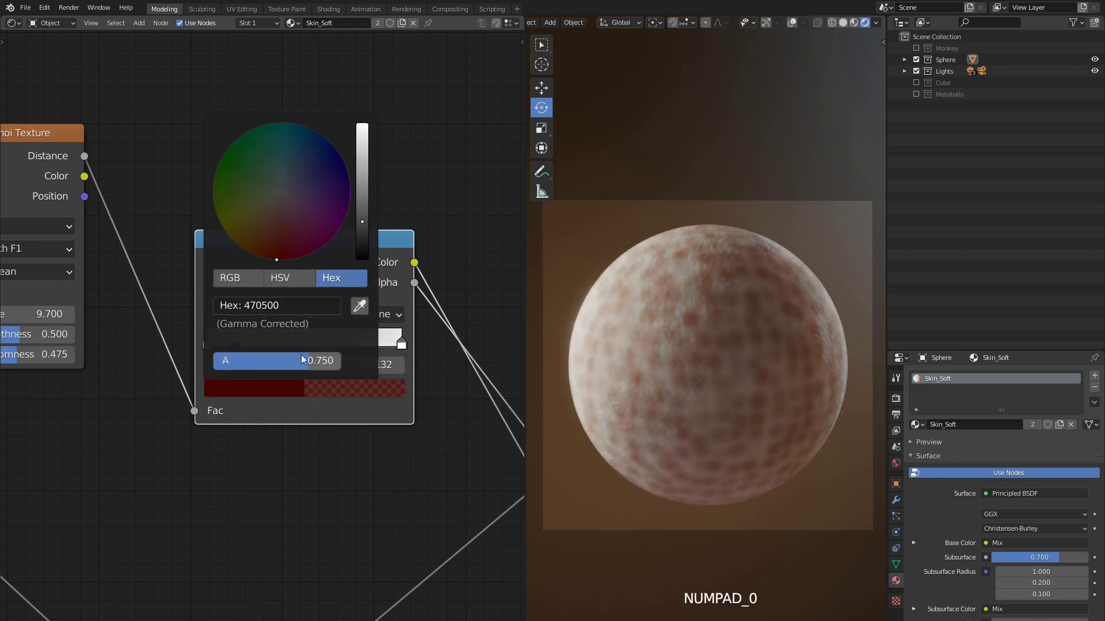
{"action": "left_click", "coordinate": [301, 359]}
{"action": "type", "text": "1"}
{"action": "key", "text": "Return"}
{"action": "left_click", "coordinate": [330, 363]}
{"action": "type", "text": "0.1"}
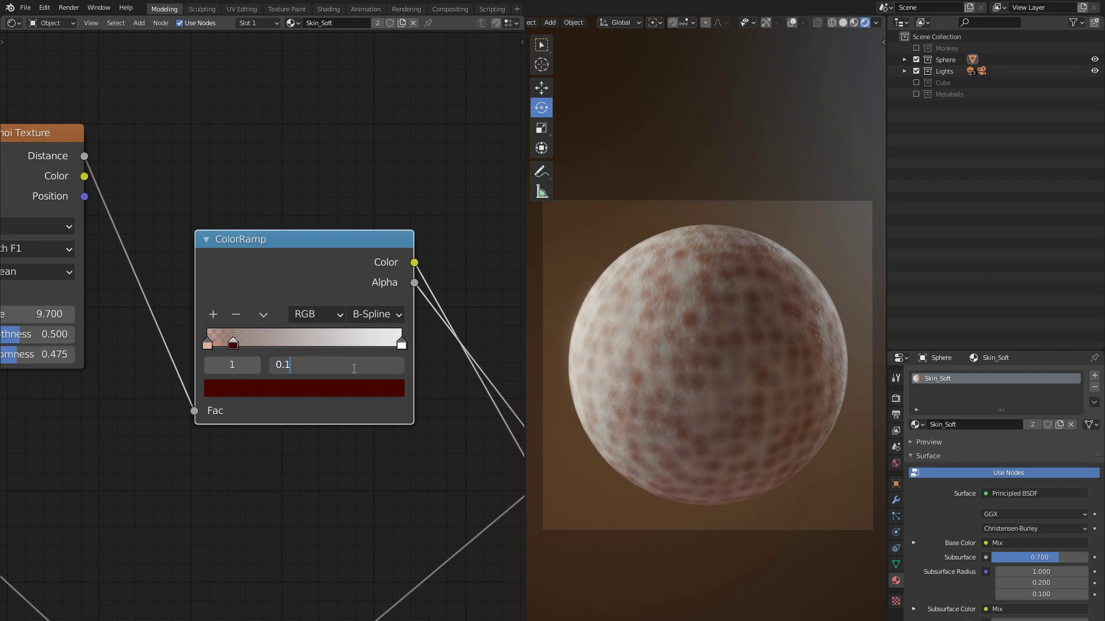
{"action": "type", "text": "68"}
{"action": "key", "text": "Return"}
Step: Add a fully opaque dark red stop at about 0.3
{"action": "left_click", "coordinate": [213, 314]}
{"action": "left_click_drag", "start_coordinate": [240, 344], "coordinate": [266, 344]}
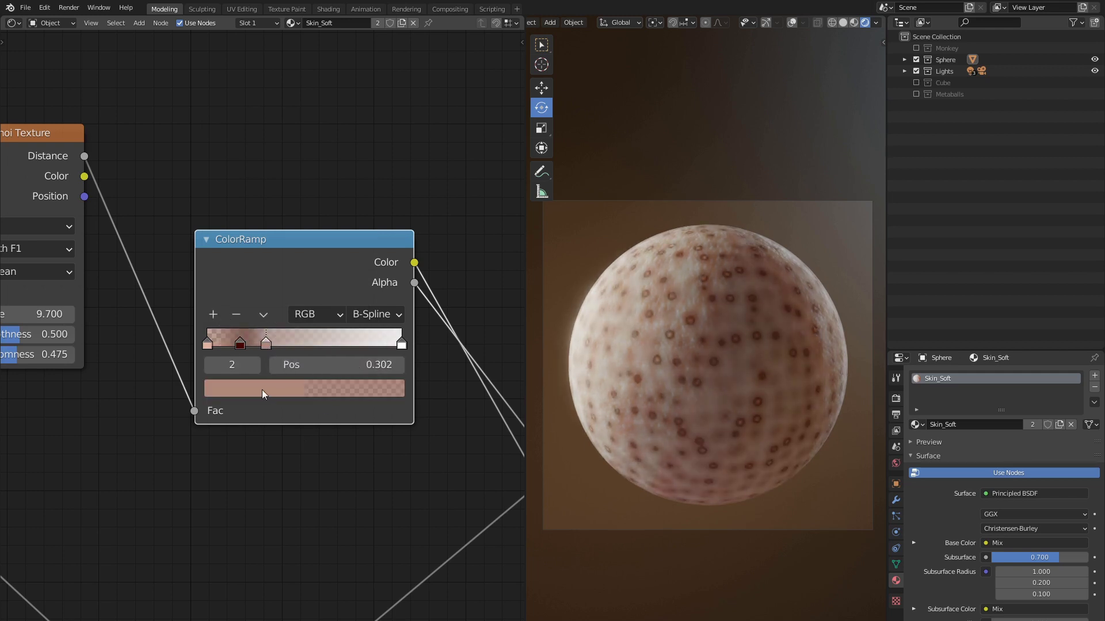
{"action": "left_click", "coordinate": [286, 389]}
{"action": "left_click", "coordinate": [286, 306]}
{"action": "type", "text": "950f00"}
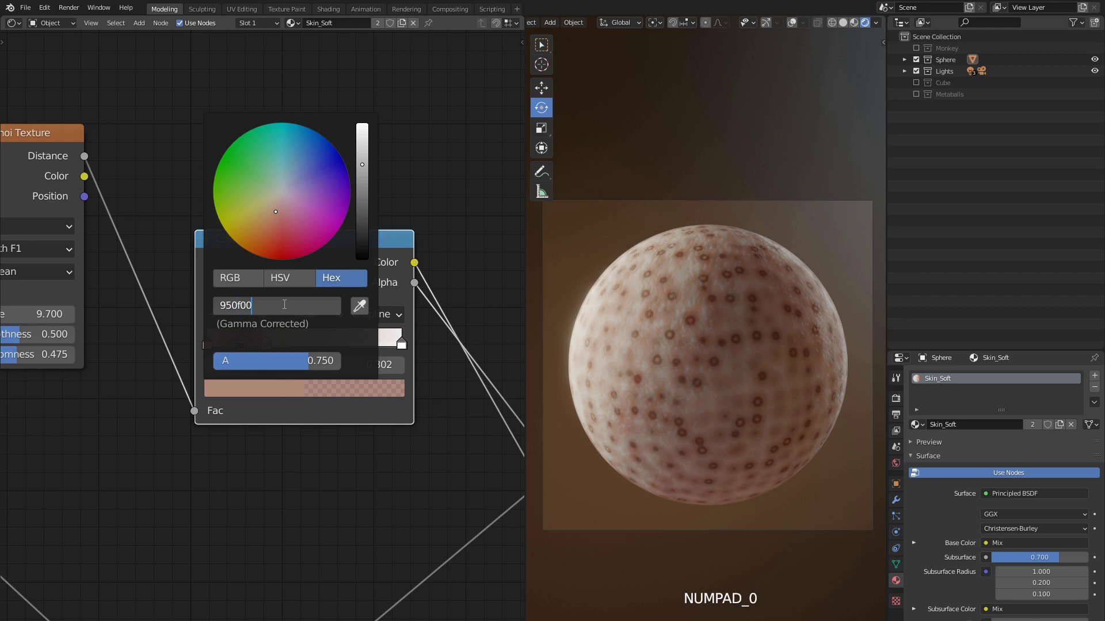
{"action": "key", "text": "Return"}
{"action": "left_click", "coordinate": [294, 361]}
{"action": "type", "text": "1"}
{"action": "key", "text": "Return"}
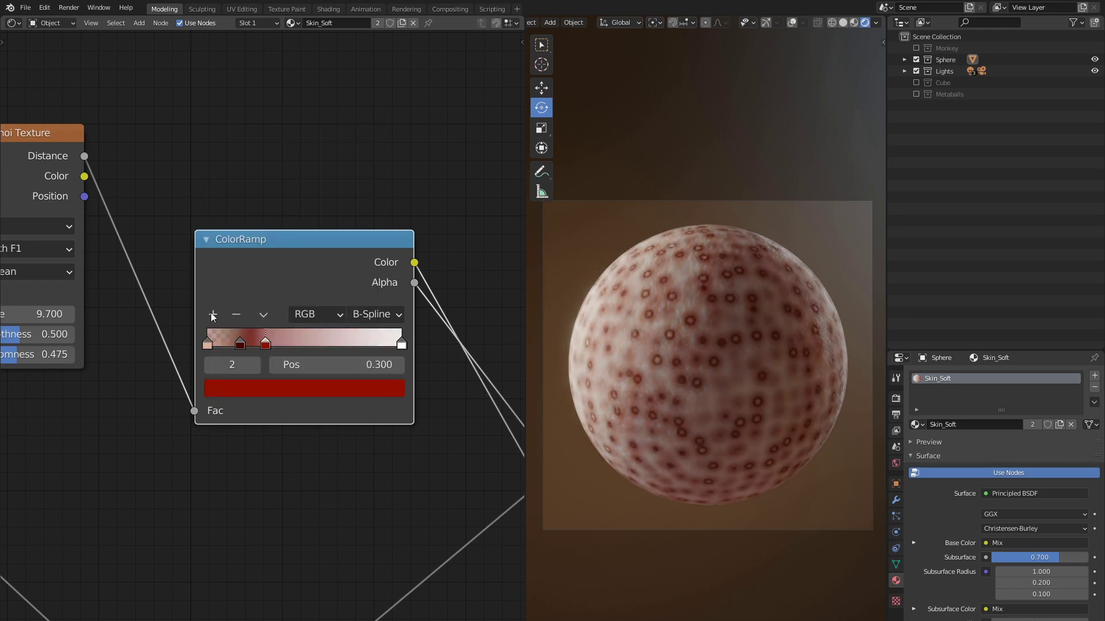
Step: Add a nearly transparent light pink-red stop at about 0.4
{"action": "left_click", "coordinate": [213, 314]}
{"action": "left_click_drag", "start_coordinate": [253, 347], "coordinate": [288, 345]}
{"action": "left_click", "coordinate": [311, 396]}
{"action": "left_click", "coordinate": [288, 306]}
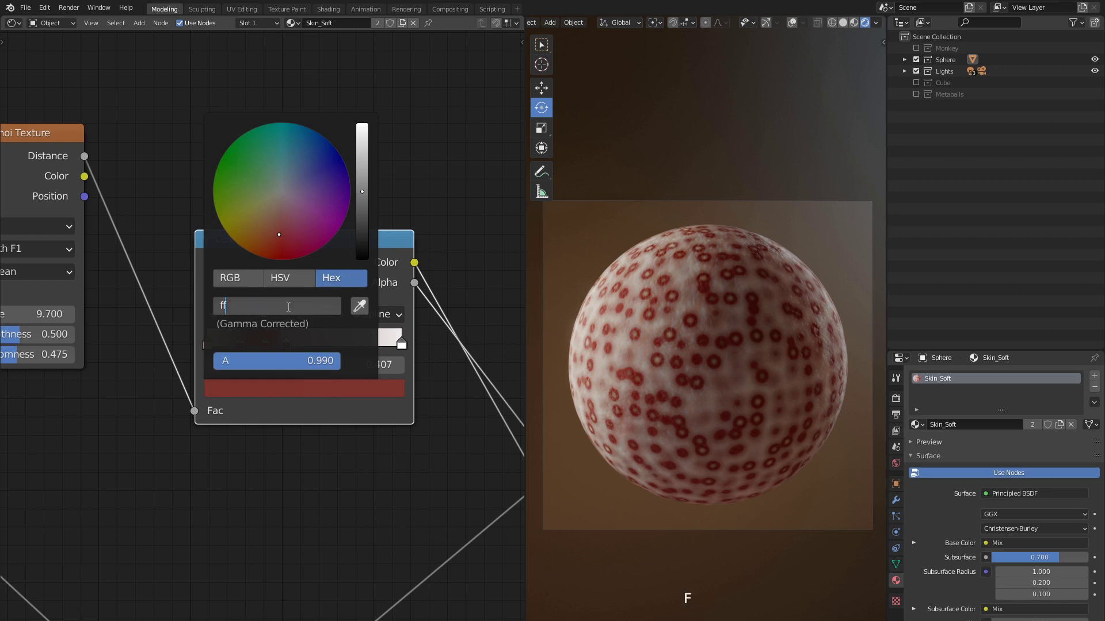
{"action": "type", "text": "ff6565"}
{"action": "key", "text": "Return"}
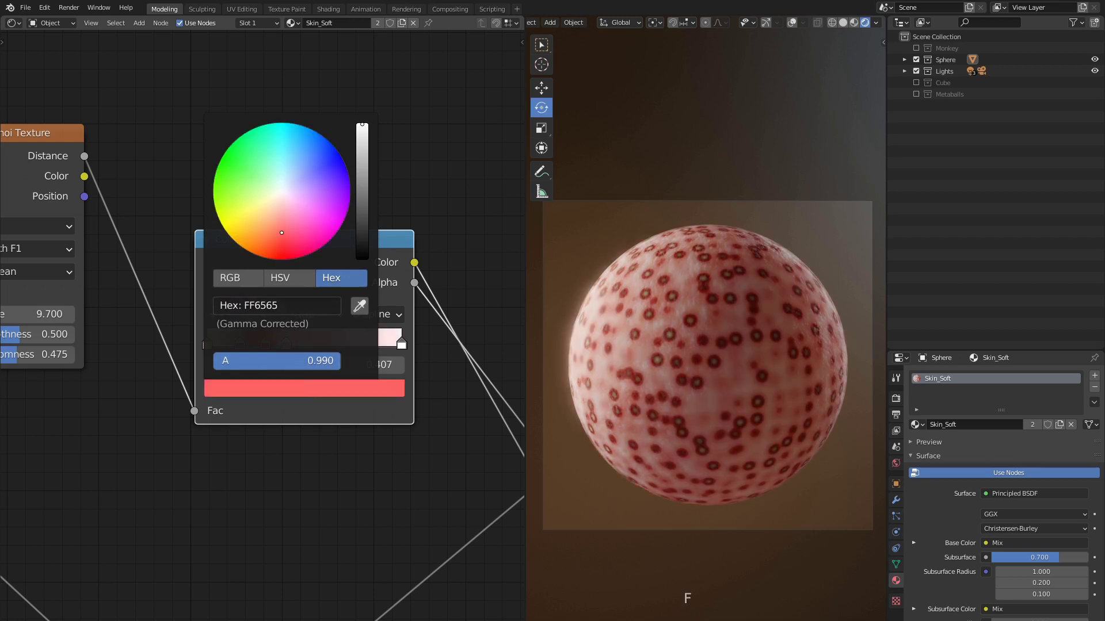
{"action": "left_click", "coordinate": [300, 360]}
{"action": "type", "text": "0"}
{"action": "type", "text": "3"}
{"action": "key", "text": "Return"}
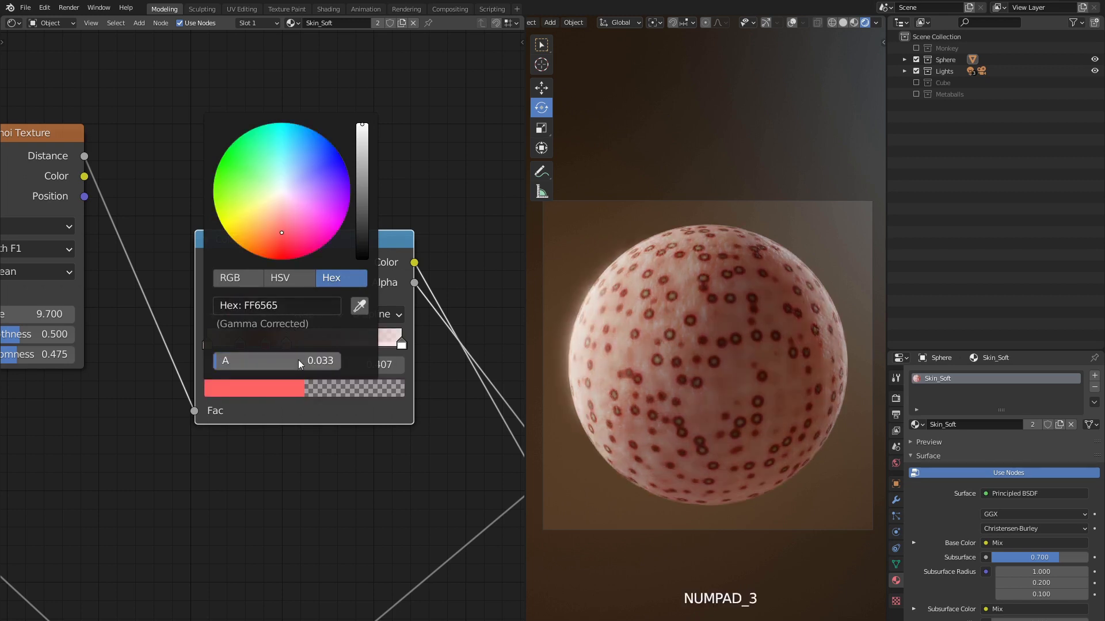
{"action": "left_click_drag", "start_coordinate": [287, 345], "coordinate": [297, 345]}
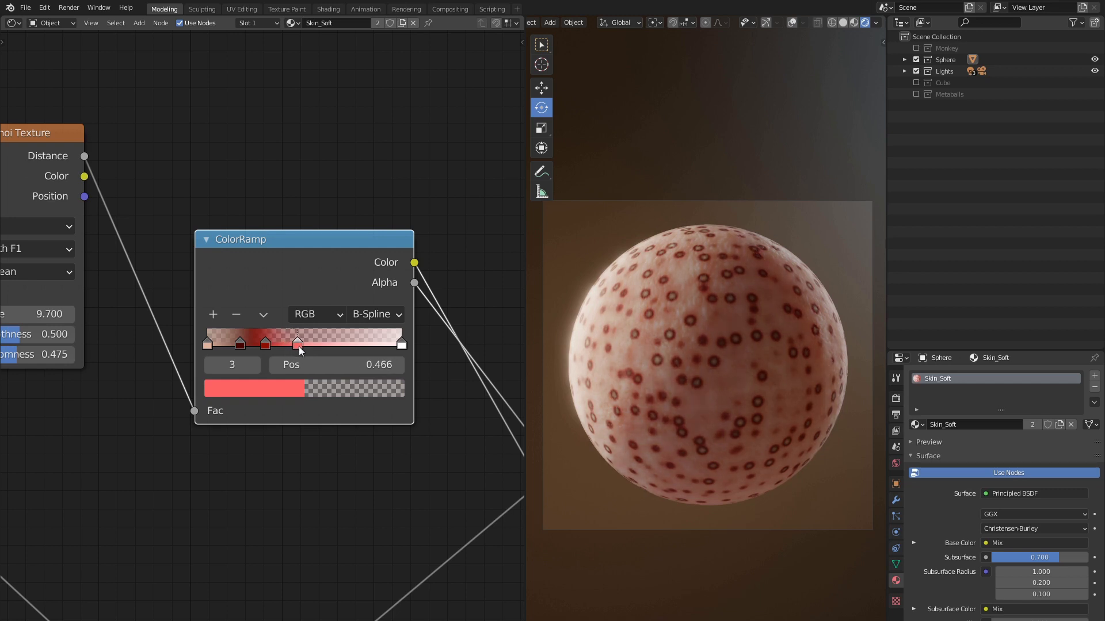
Step: Make the white end stop B38A7B with alpha 0 at position 0.636
{"action": "left_click", "coordinate": [401, 345]}
{"action": "left_click", "coordinate": [341, 391]}
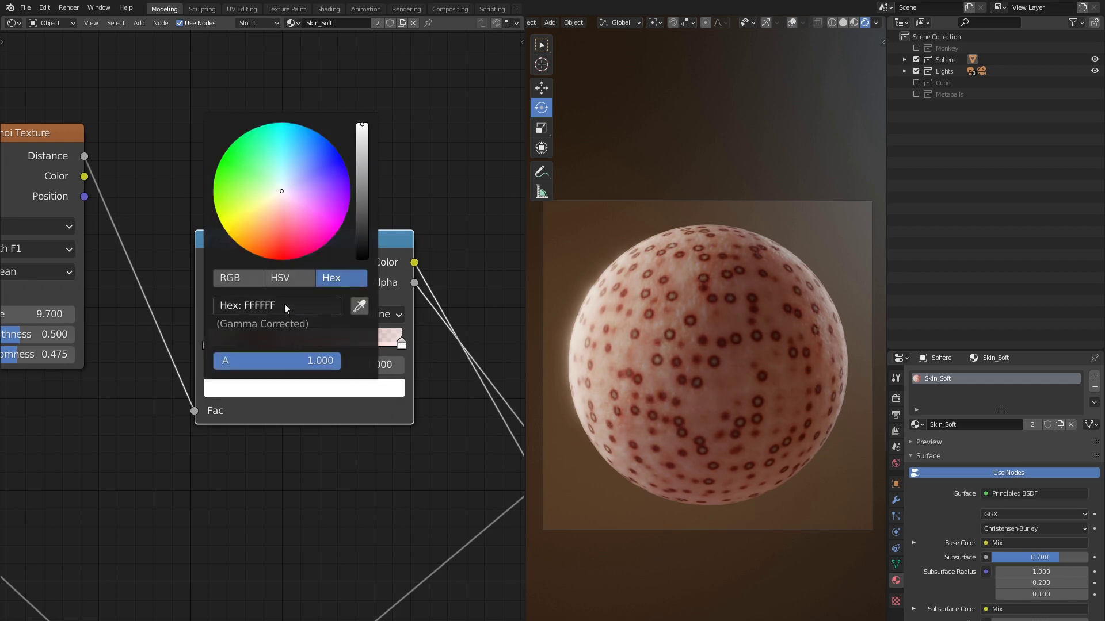
{"action": "left_click", "coordinate": [284, 303]}
{"action": "type", "text": "b38a7b"}
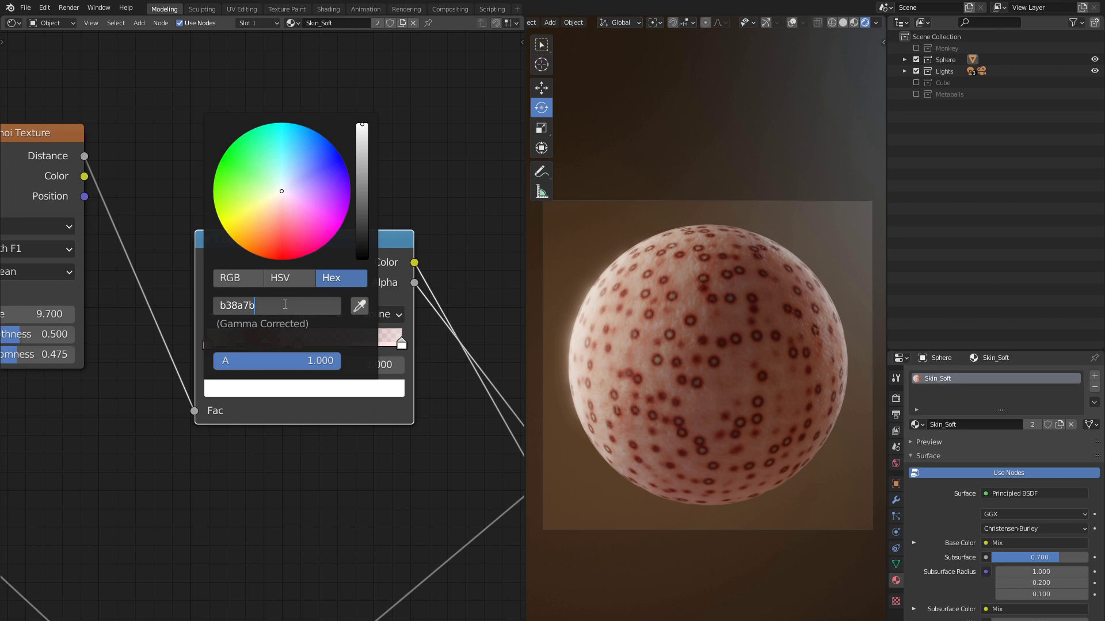
{"action": "key", "text": "Return"}
{"action": "left_click", "coordinate": [298, 360]}
{"action": "type", "text": "0"}
{"action": "key", "text": "Return"}
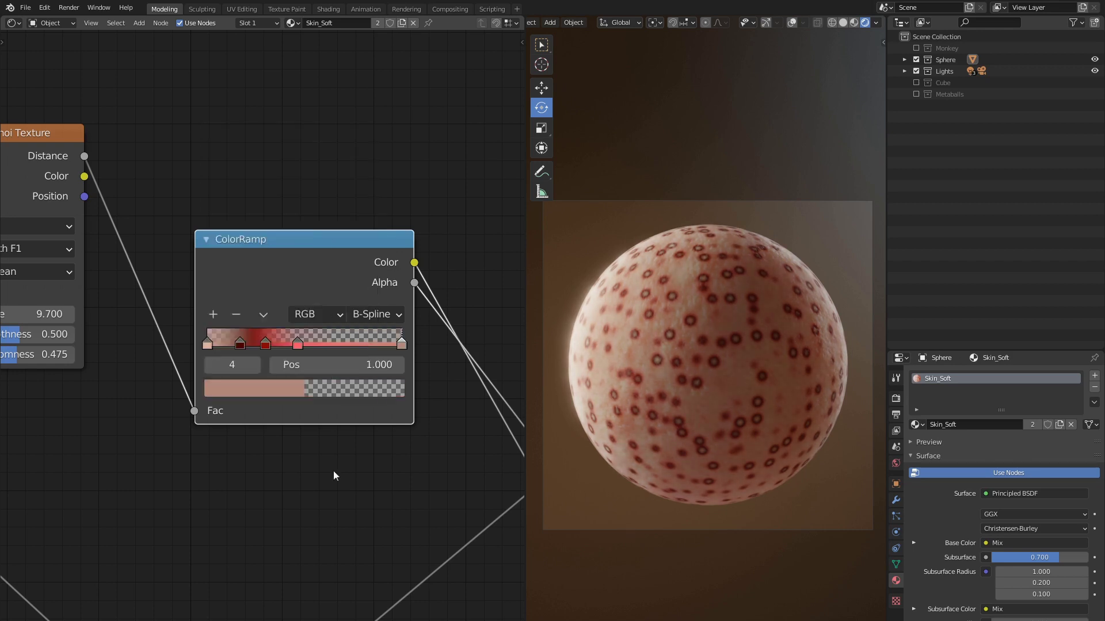
{"action": "left_click_drag", "start_coordinate": [402, 345], "coordinate": [328, 337]}
{"action": "scroll", "coordinate": [709, 315], "scroll_direction": "up", "scroll_amount": 2}
{"action": "scroll", "coordinate": [709, 315], "scroll_direction": "up", "scroll_amount": 2}
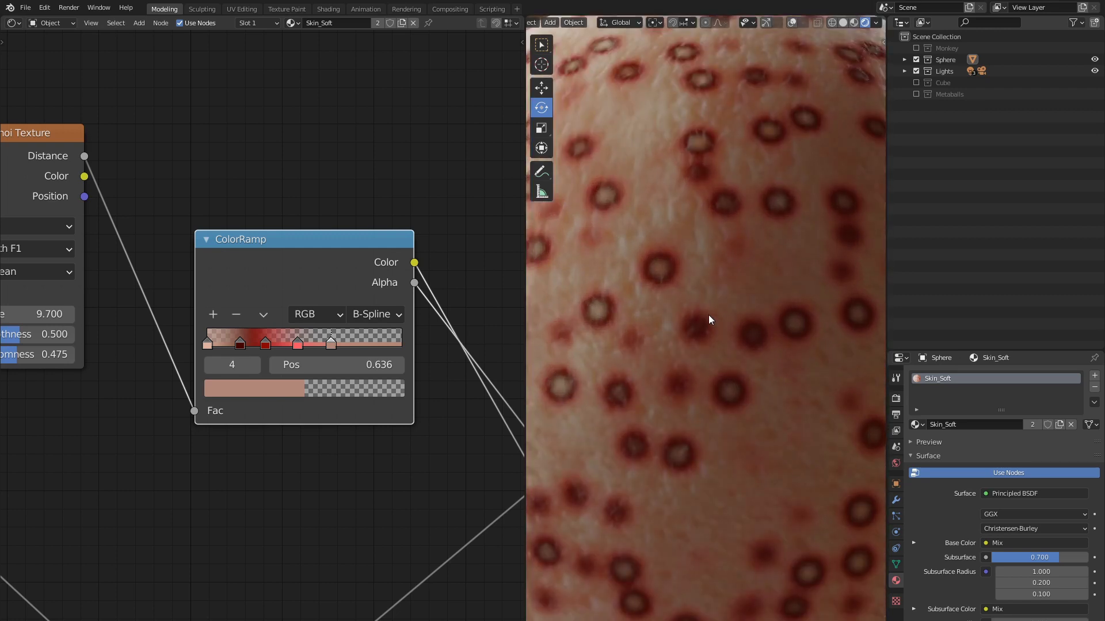
{"action": "scroll", "coordinate": [709, 316], "scroll_direction": "up", "scroll_amount": 2}
{"action": "scroll", "coordinate": [640, 353], "scroll_direction": "down", "scroll_amount": 2}
{"action": "scroll", "coordinate": [703, 338], "scroll_direction": "down", "scroll_amount": 2}
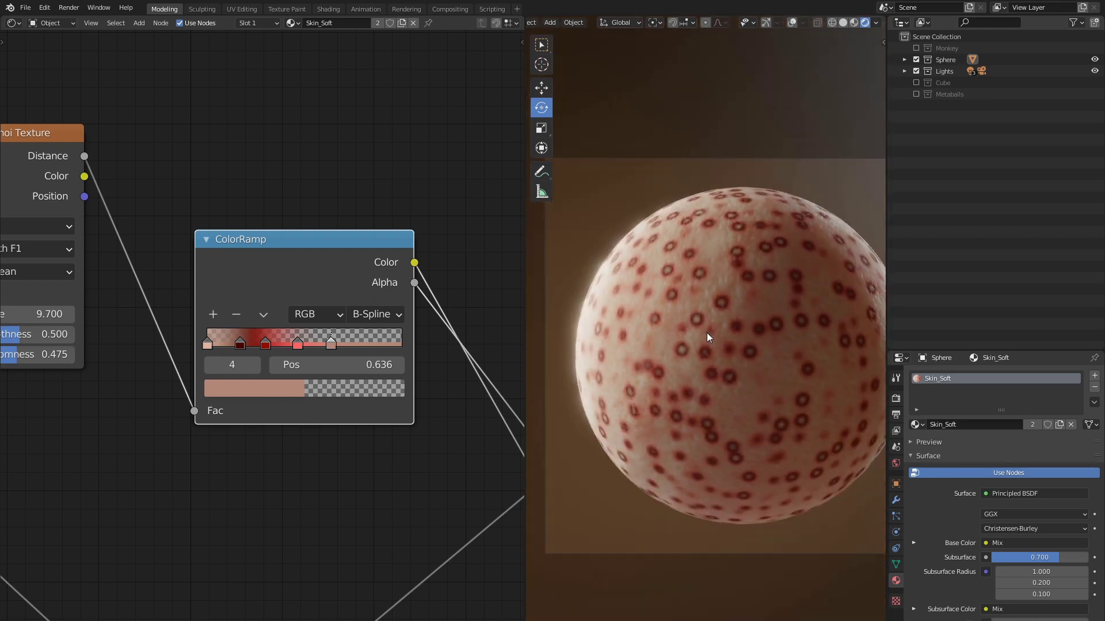
{"action": "scroll", "coordinate": [698, 320], "scroll_direction": "down", "scroll_amount": 2}
{"action": "scroll", "coordinate": [259, 415], "scroll_direction": "down", "scroll_amount": 2}
{"action": "scroll", "coordinate": [245, 437], "scroll_direction": "down", "scroll_amount": 2}
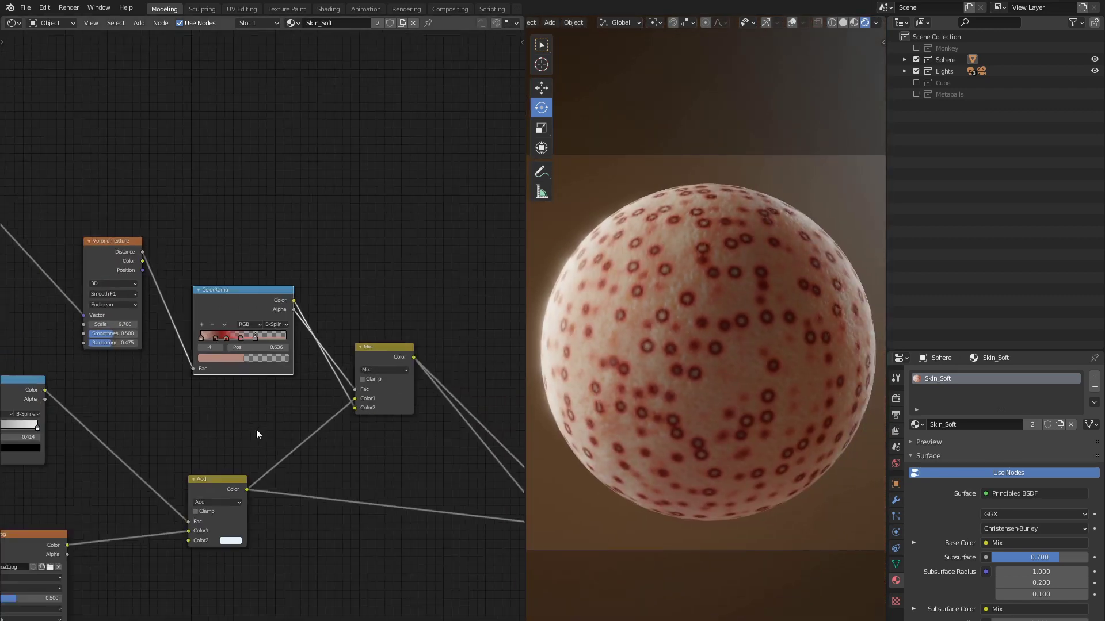
{"action": "scroll", "coordinate": [256, 428], "scroll_direction": "down", "scroll_amount": 2}
{"action": "mouse_move", "coordinate": [280, 423]}
{"action": "middle_mouse_down"}
{"action": "mouse_move", "coordinate": [378, 442]}
{"action": "mouse_move", "coordinate": [384, 429]}
{"action": "middle_mouse_up"}
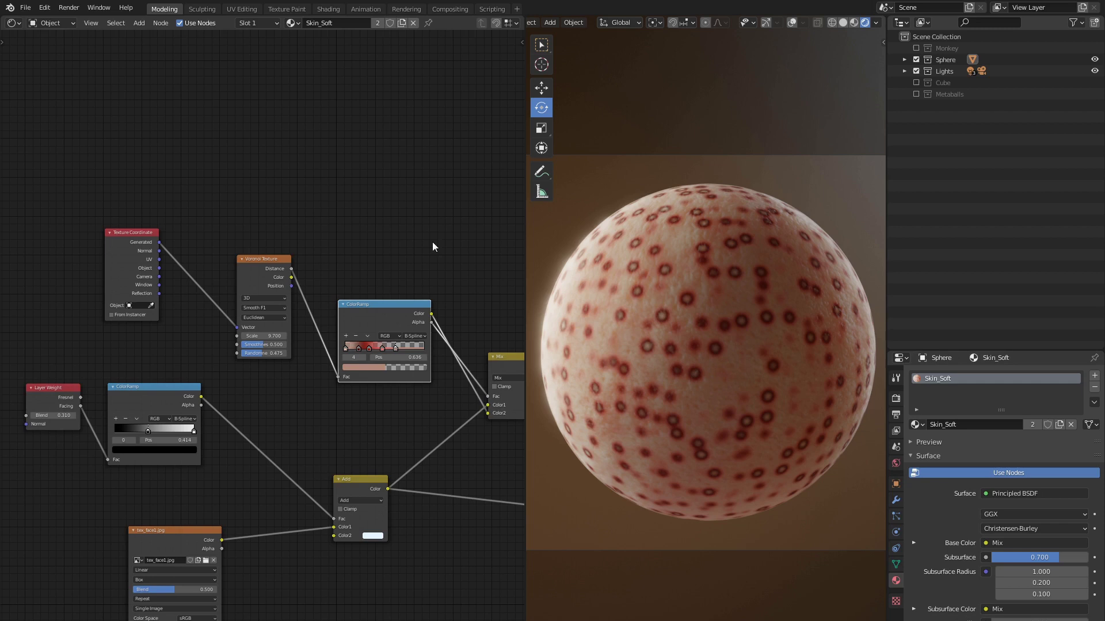
Step: Group the ColorRamp, Voronoi Texture and Texture Coordinate nodes with Ctrl+G
{"action": "left_click", "coordinate": [249, 265], "text": "shift"}
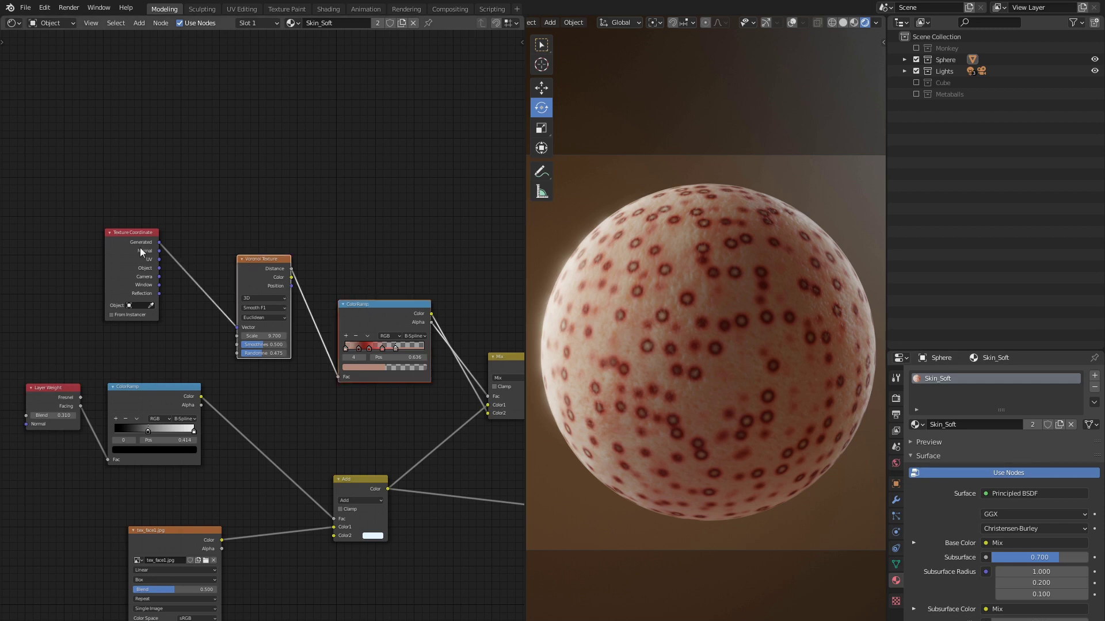
{"action": "left_click", "coordinate": [128, 236], "text": "shift"}
{"action": "middle_click_drag", "start_coordinate": [270, 244], "coordinate": [225, 246]}
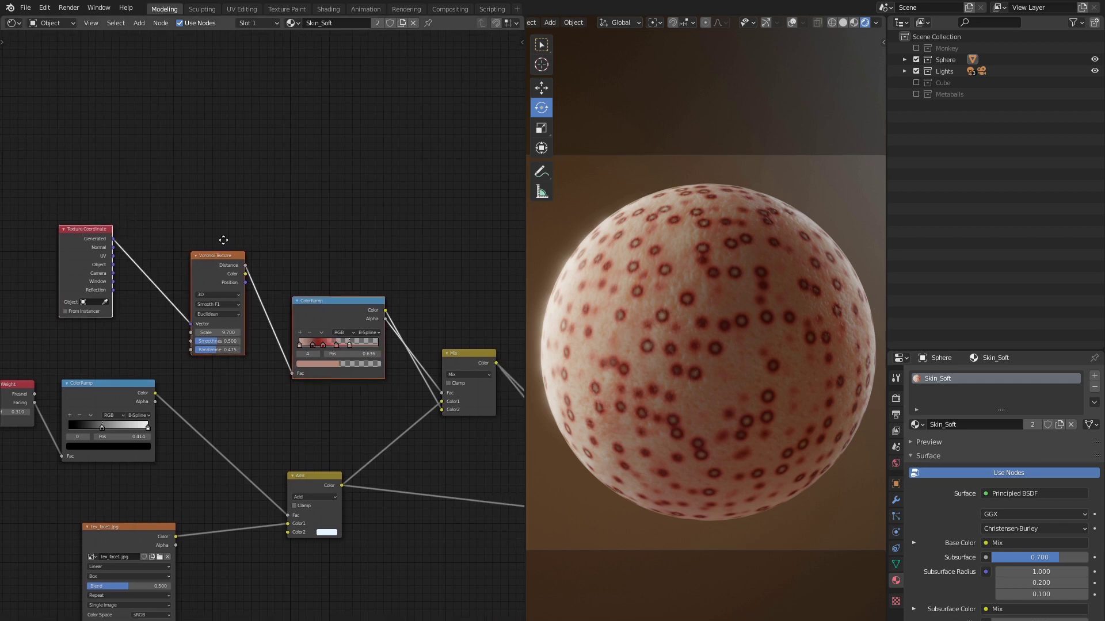
{"action": "key", "text": "ctrl+g"}
Step: Place Group Output beside the ColorRamp, show the sidebar, and reposition the ColorRamp
{"action": "middle_click_drag", "start_coordinate": [305, 289], "coordinate": [238, 225]}
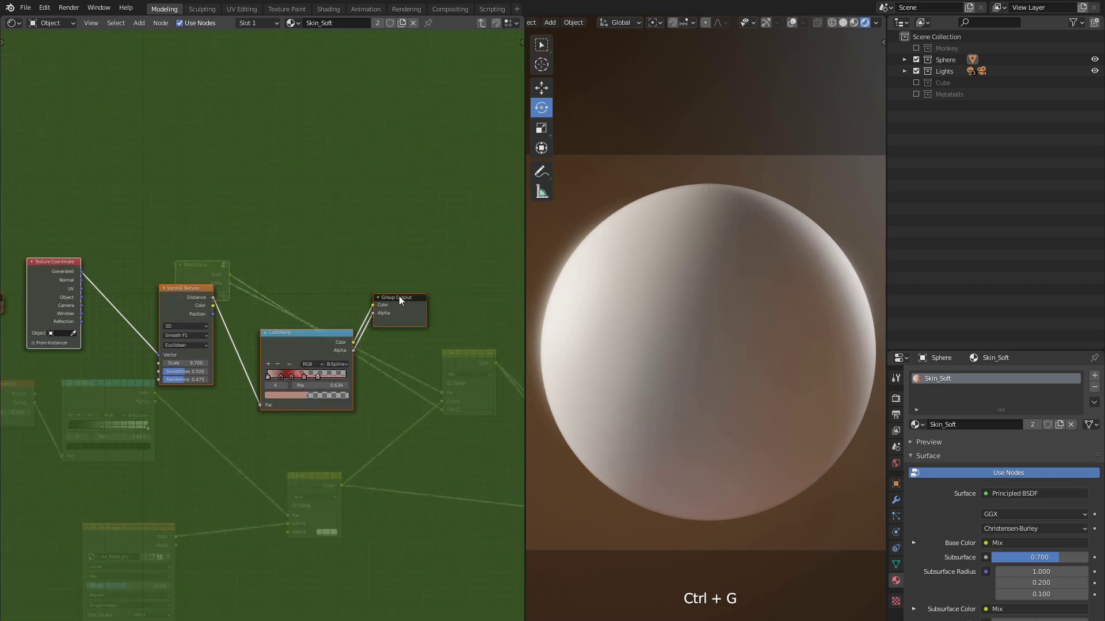
{"action": "key", "text": "g"}
{"action": "left_click", "coordinate": [440, 328]}
{"action": "middle_click_drag", "start_coordinate": [337, 257], "coordinate": [375, 253]}
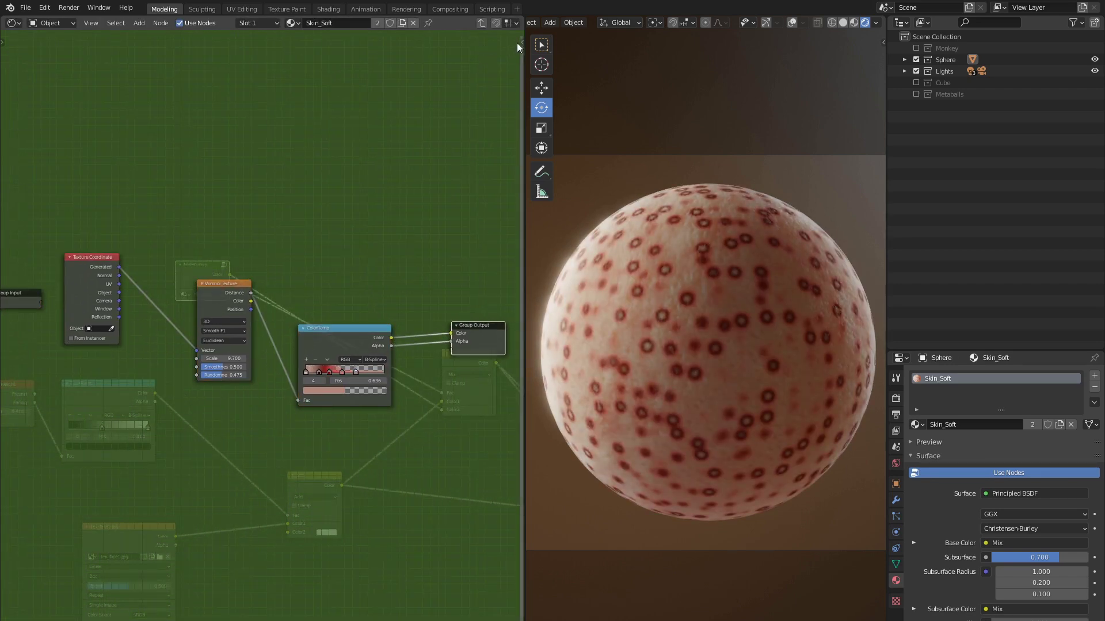
{"action": "key", "text": "n"}
{"action": "middle_click_drag", "start_coordinate": [413, 146], "coordinate": [350, 128]}
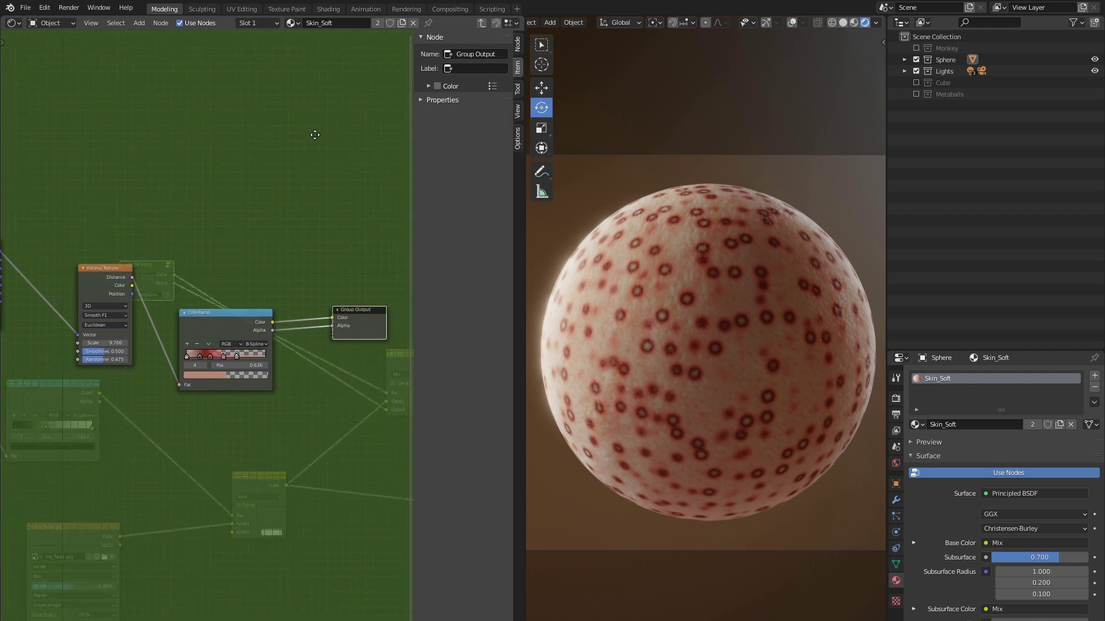
{"action": "scroll", "coordinate": [254, 192], "scroll_direction": "up", "scroll_amount": 1}
{"action": "left_click", "coordinate": [189, 285]}
{"action": "key", "text": "g"}
{"action": "left_click", "coordinate": [210, 246]}
{"action": "middle_click_drag", "start_coordinate": [204, 206], "coordinate": [248, 175]}
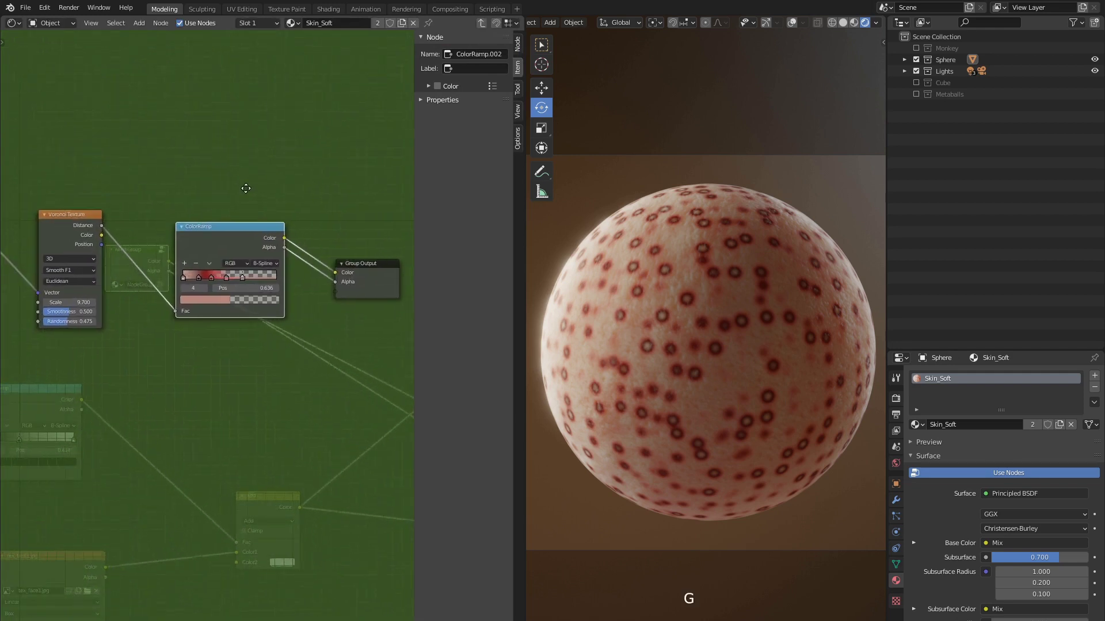
{"action": "scroll", "coordinate": [674, 326], "scroll_direction": "up", "scroll_amount": 5}
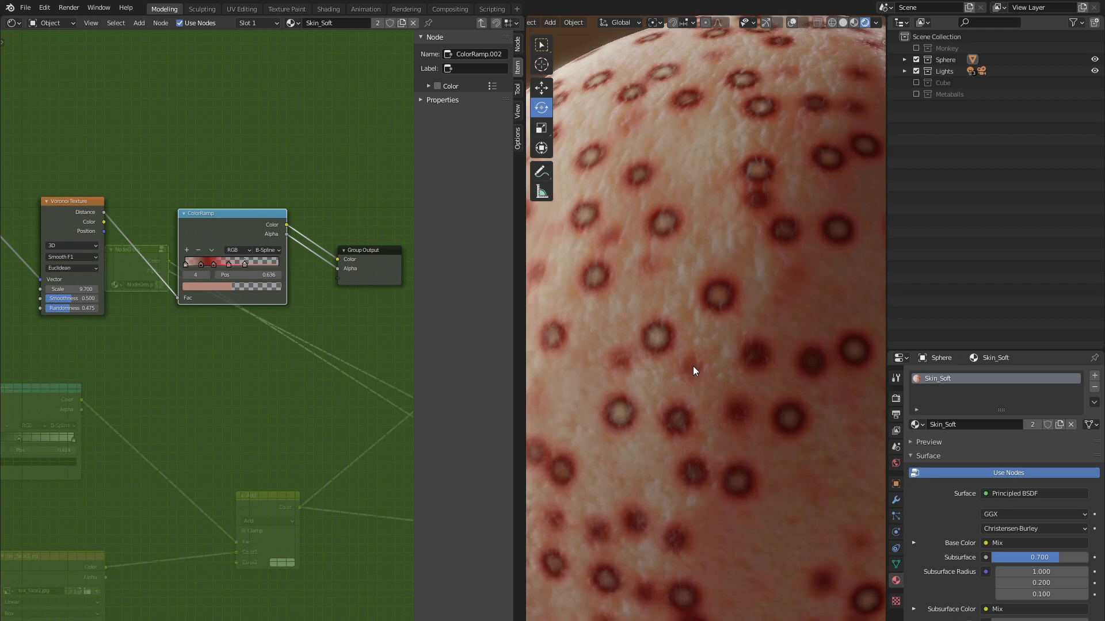
{"action": "scroll", "coordinate": [738, 364], "scroll_direction": "down", "scroll_amount": 2}
{"action": "scroll", "coordinate": [739, 367], "scroll_direction": "up", "scroll_amount": 4}
Step: Add a Noise Texture and insert a Mix color node between Texture Coordinate and Voronoi
{"action": "middle_click_drag", "start_coordinate": [29, 357], "coordinate": [262, 338]}
{"action": "key", "text": "shift+a"}
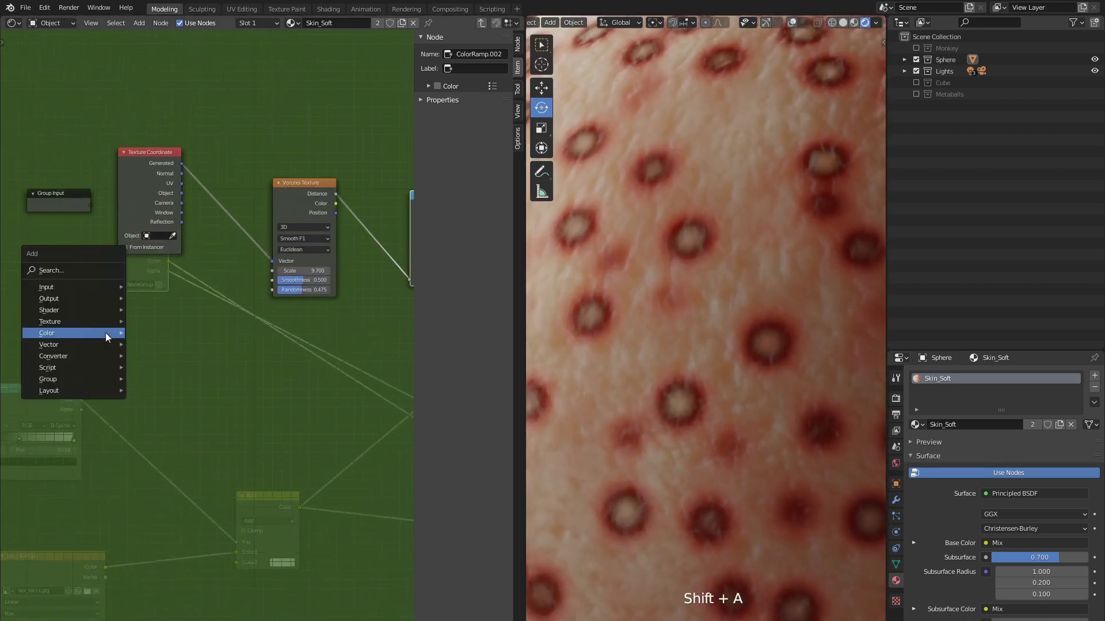
{"action": "mouse_move", "coordinate": [50, 321]}
{"action": "left_click", "coordinate": [174, 422]}
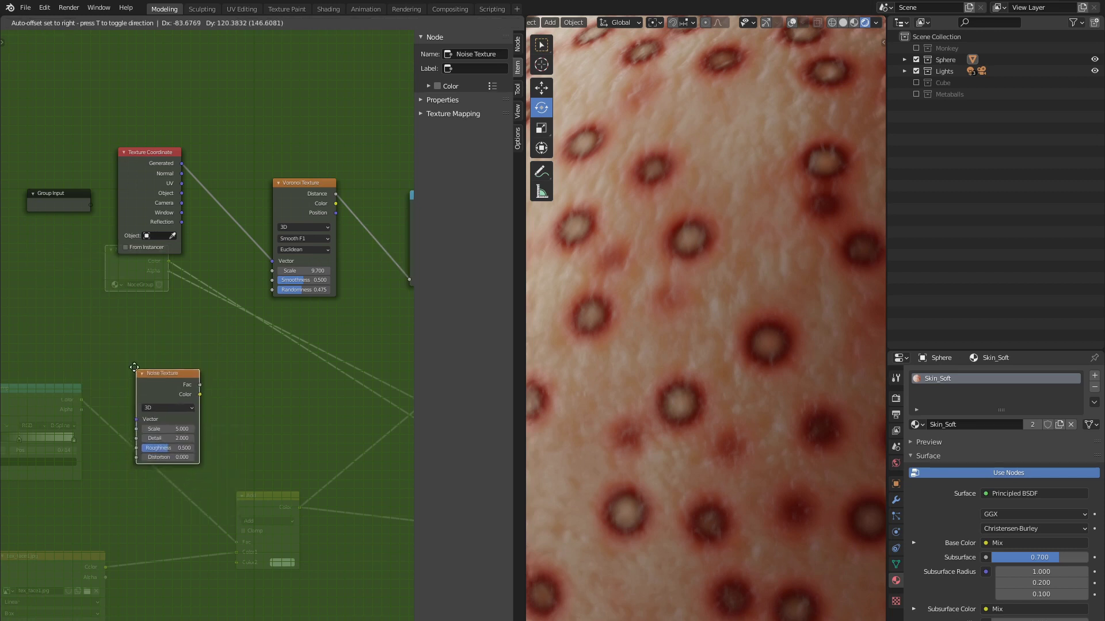
{"action": "left_click", "coordinate": [137, 345]}
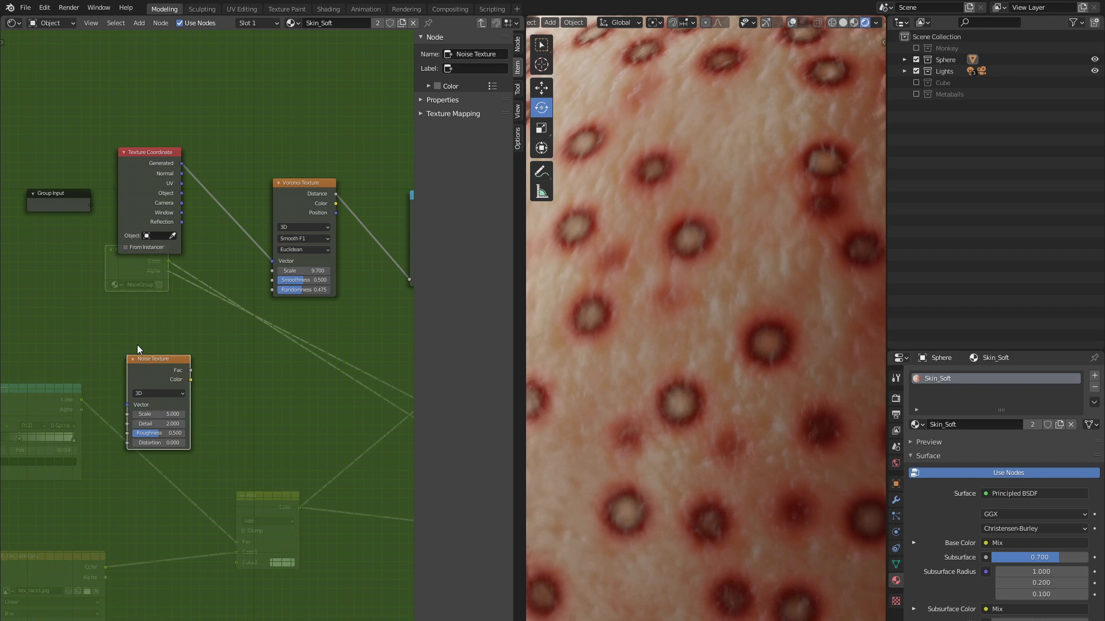
{"action": "middle_click_drag", "start_coordinate": [120, 284], "coordinate": [157, 315]}
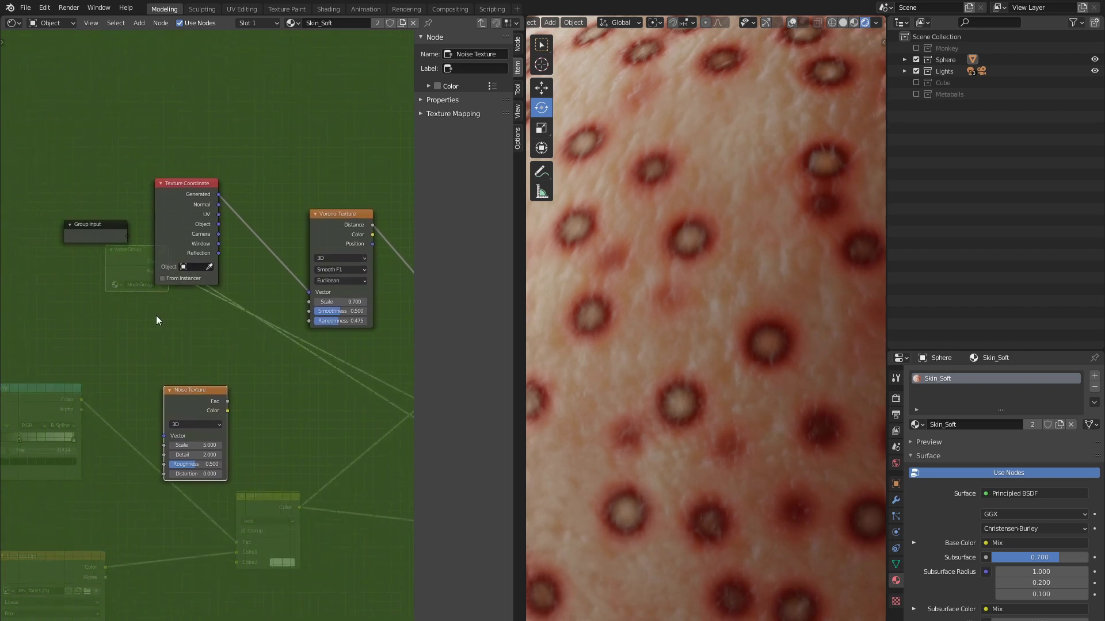
{"action": "key", "text": "shift+a"}
{"action": "left_click", "coordinate": [211, 388]}
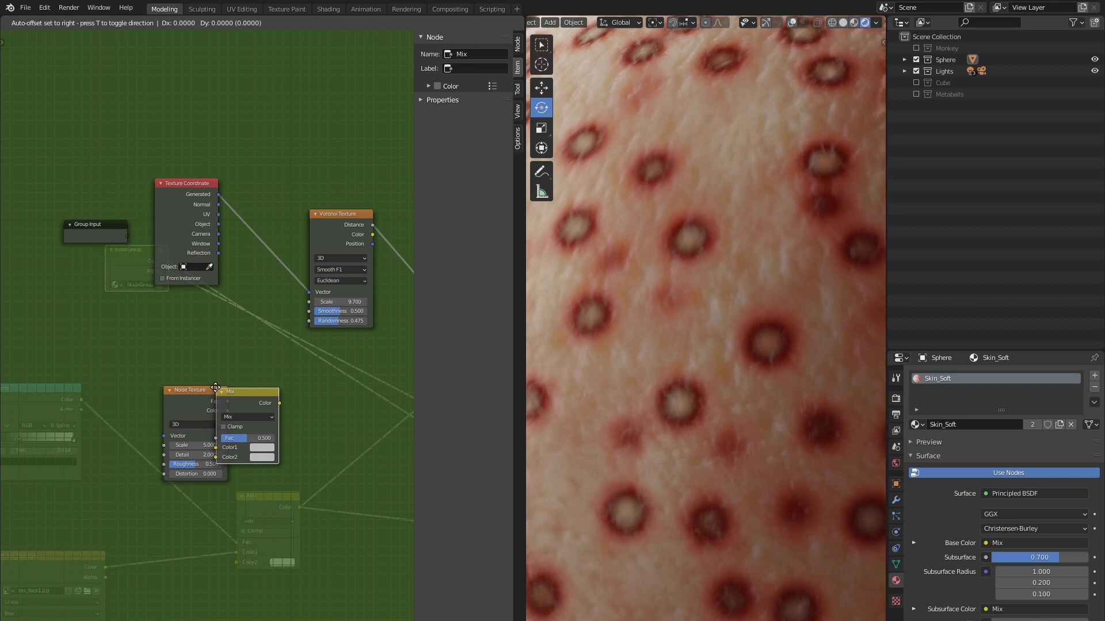
{"action": "left_click", "coordinate": [236, 239]}
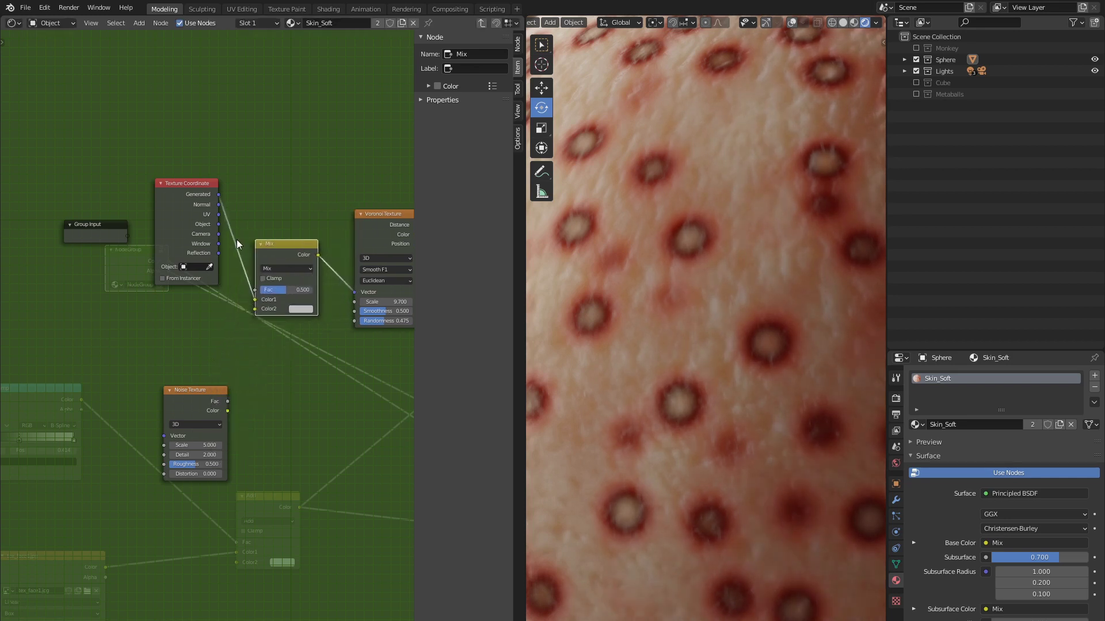
Step: Connect the Noise Fac into the Mix's Color2 and set Noise Scale to 14
{"action": "left_click", "coordinate": [204, 391]}
{"action": "key", "text": "g"}
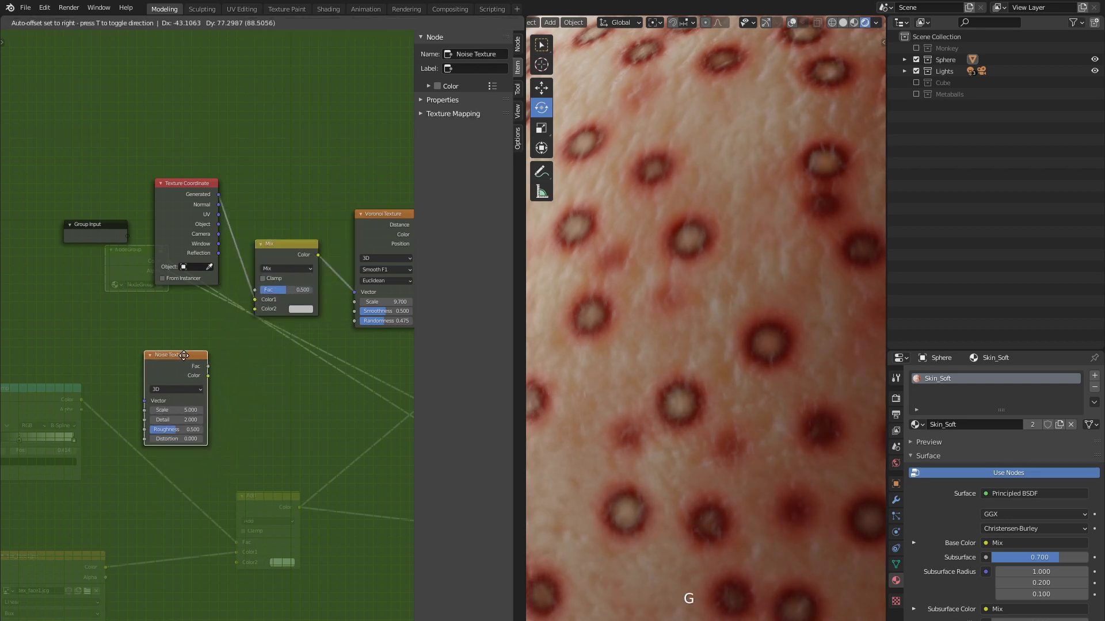
{"action": "left_click", "coordinate": [209, 362]}
{"action": "left_click_drag", "start_coordinate": [209, 362], "coordinate": [252, 311]}
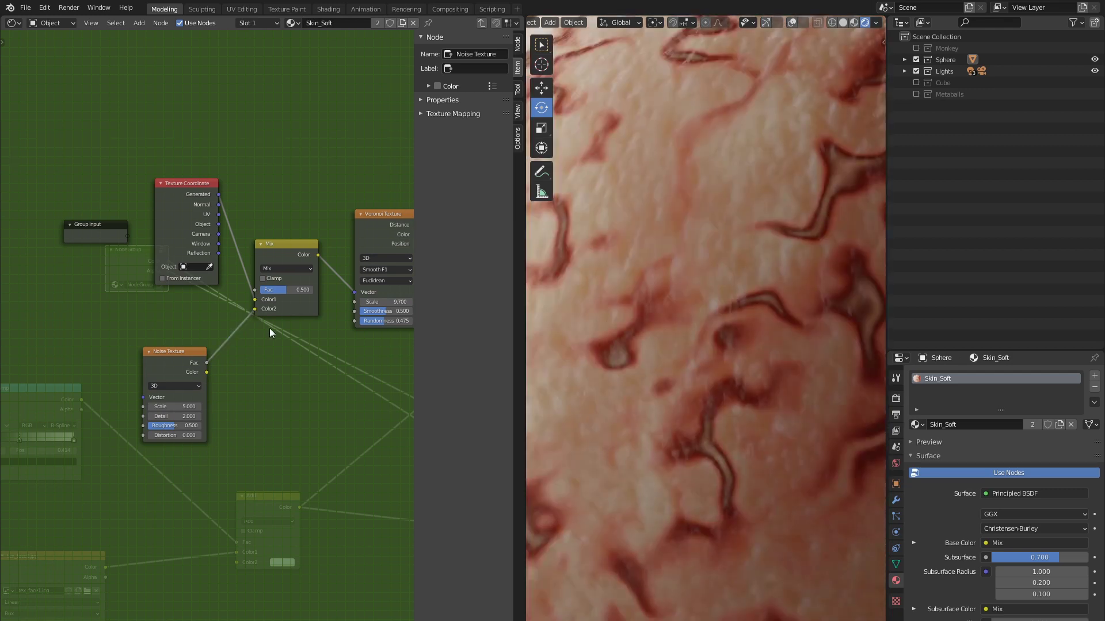
{"action": "scroll", "coordinate": [716, 382], "scroll_direction": "down", "scroll_amount": 5}
{"action": "scroll", "coordinate": [679, 344], "scroll_direction": "up", "scroll_amount": 2}
{"action": "scroll", "coordinate": [643, 311], "scroll_direction": "up", "scroll_amount": 1}
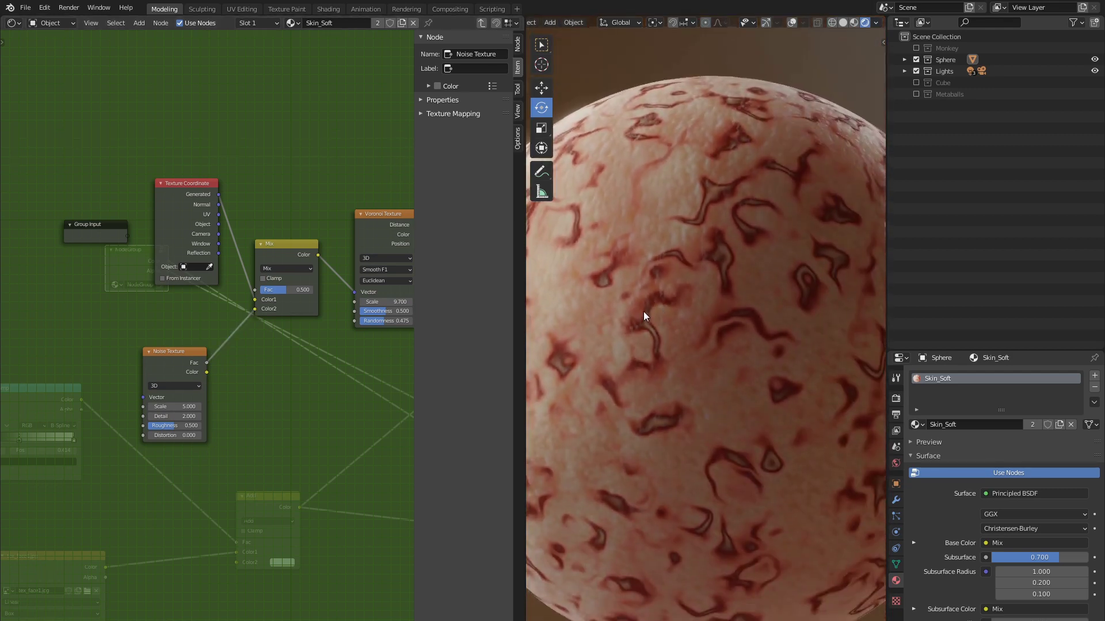
{"action": "scroll", "coordinate": [222, 409], "scroll_direction": "up", "scroll_amount": 2}
{"action": "middle_click_drag", "start_coordinate": [223, 410], "coordinate": [249, 386]}
{"action": "left_click", "coordinate": [177, 412]}
{"action": "type", "text": "14"}
{"action": "key", "text": "Return"}
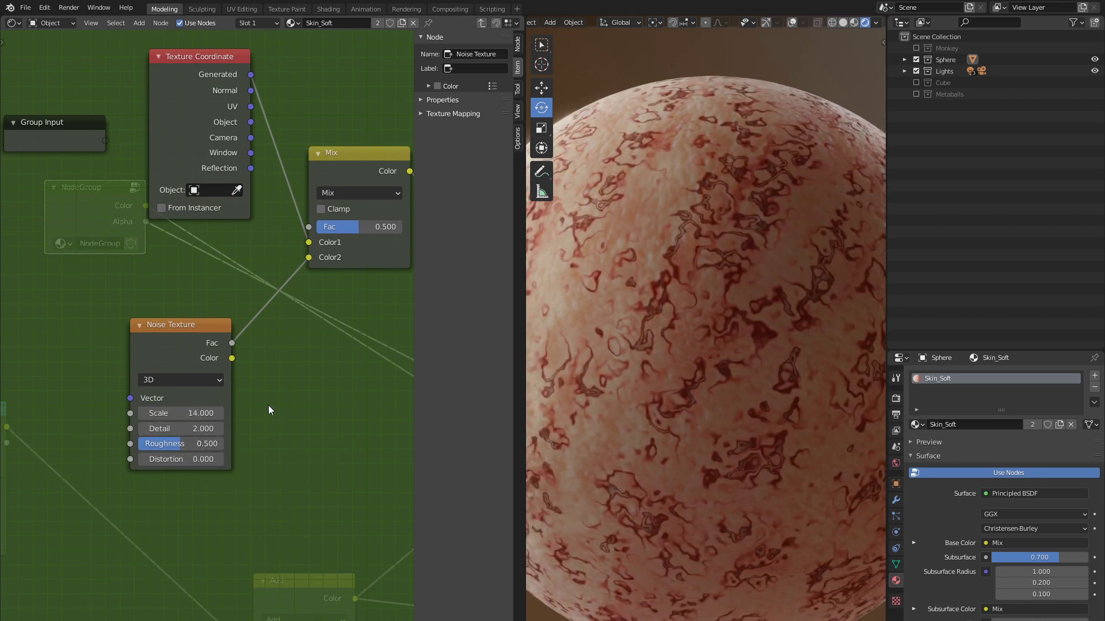
Step: Set the Mix factor to 0.033 and orbit to check the warped spots
{"action": "middle_click_drag", "start_coordinate": [268, 405], "coordinate": [191, 455]}
{"action": "left_click_drag", "start_coordinate": [268, 277], "coordinate": [216, 277]}
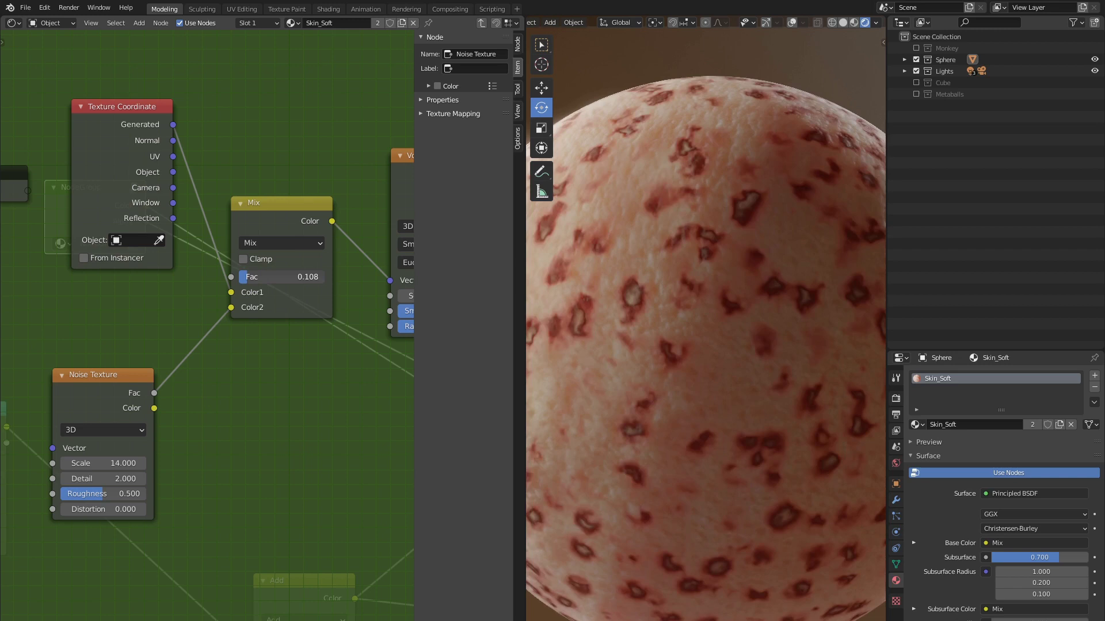
{"action": "double_click", "coordinate": [268, 277]}
{"action": "type", "text": "0.033"}
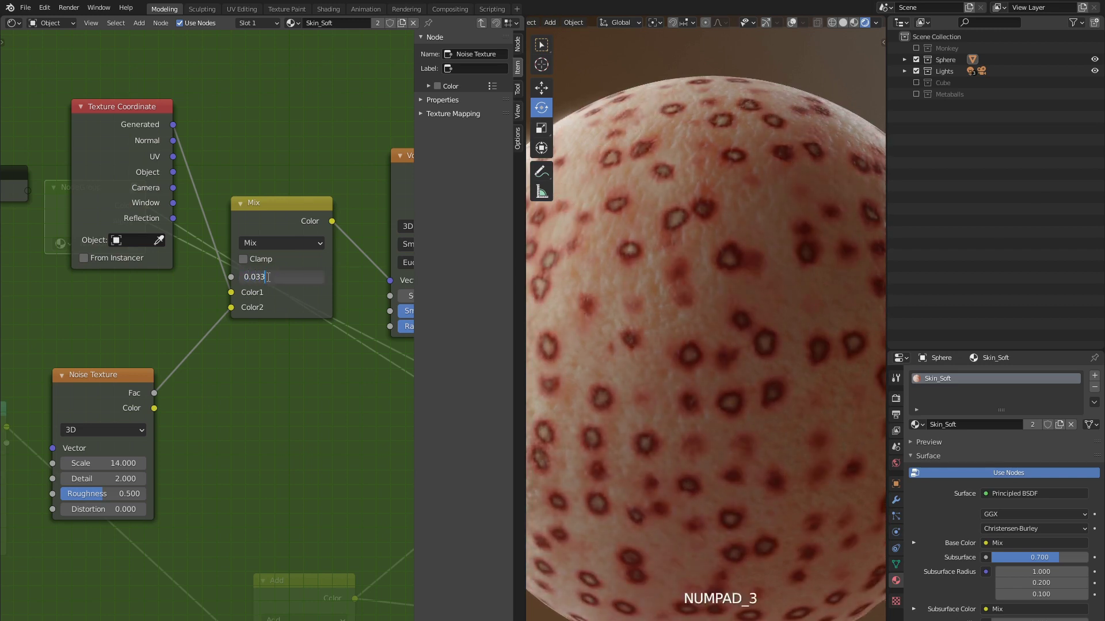
{"action": "key", "text": "Return"}
{"action": "middle_click_drag", "start_coordinate": [604, 291], "coordinate": [684, 272]}
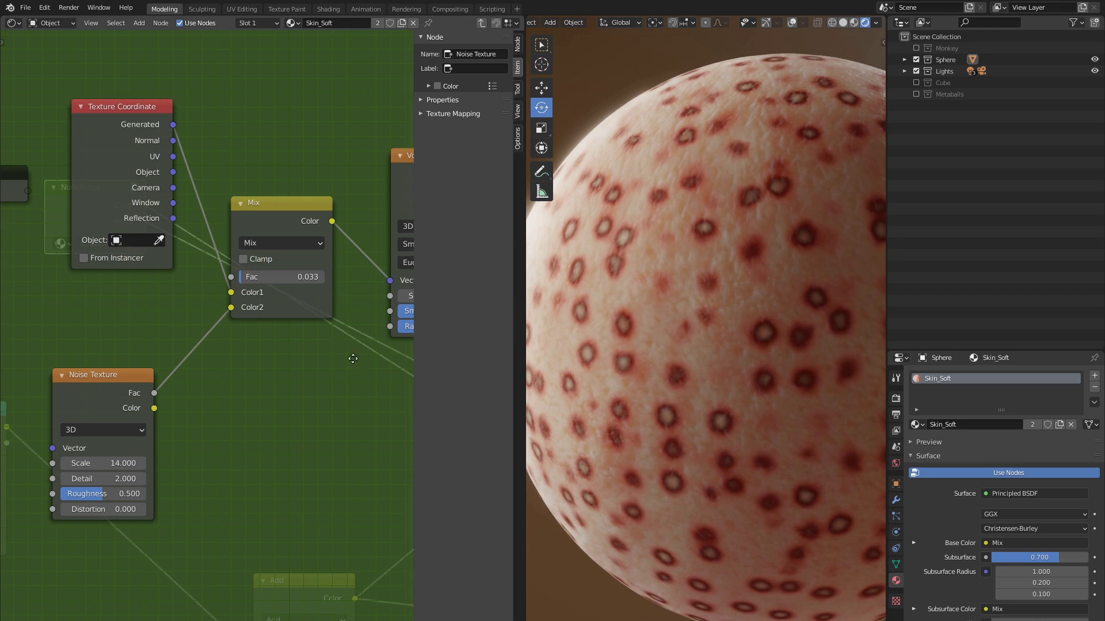
{"action": "scroll", "coordinate": [353, 358], "scroll_direction": "down", "scroll_amount": 3}
{"action": "scroll", "coordinate": [224, 347], "scroll_direction": "up", "scroll_amount": 3}
Step: Add Bump, Specular and Roughness output sockets to the group's interface
{"action": "middle_click_drag", "start_coordinate": [241, 350], "coordinate": [189, 351]}
{"action": "left_click", "coordinate": [266, 316]}
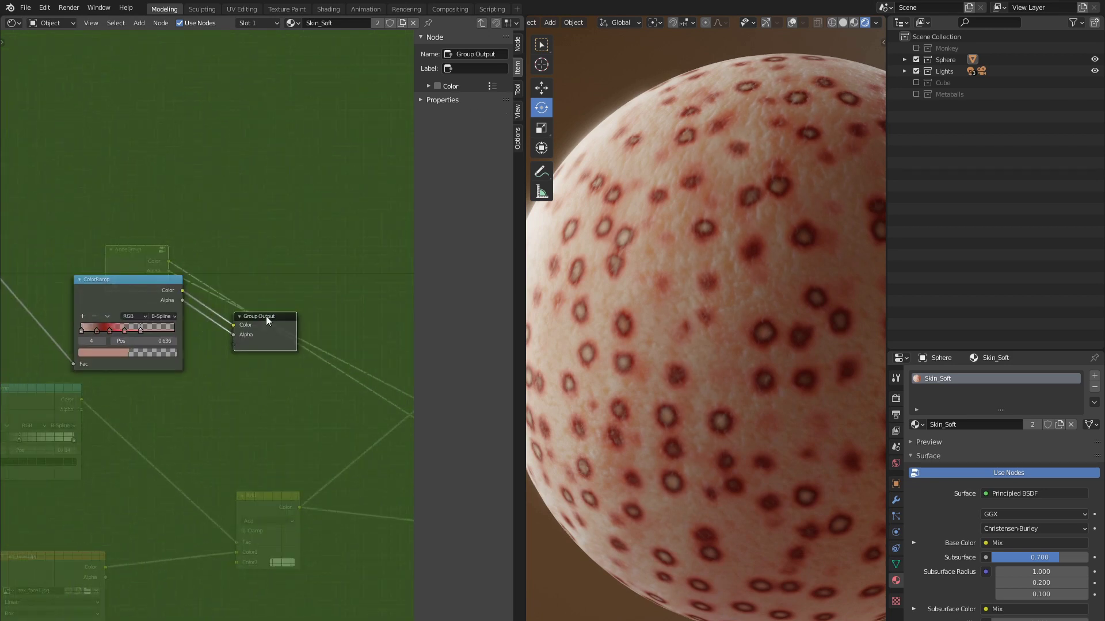
{"action": "left_click", "coordinate": [519, 43]}
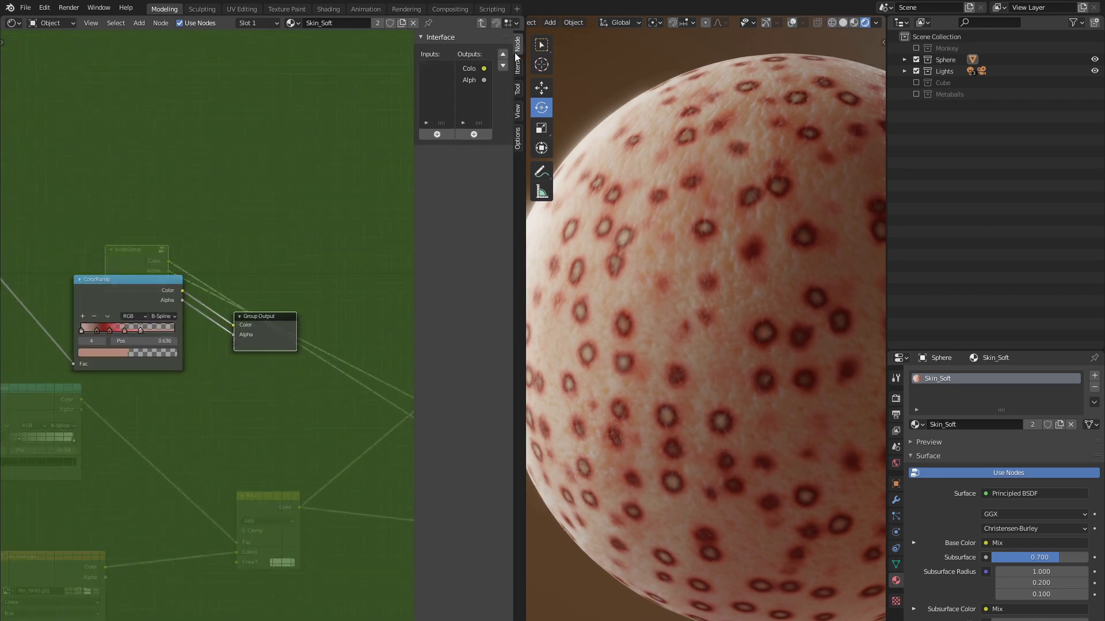
{"action": "left_click", "coordinate": [474, 135]}
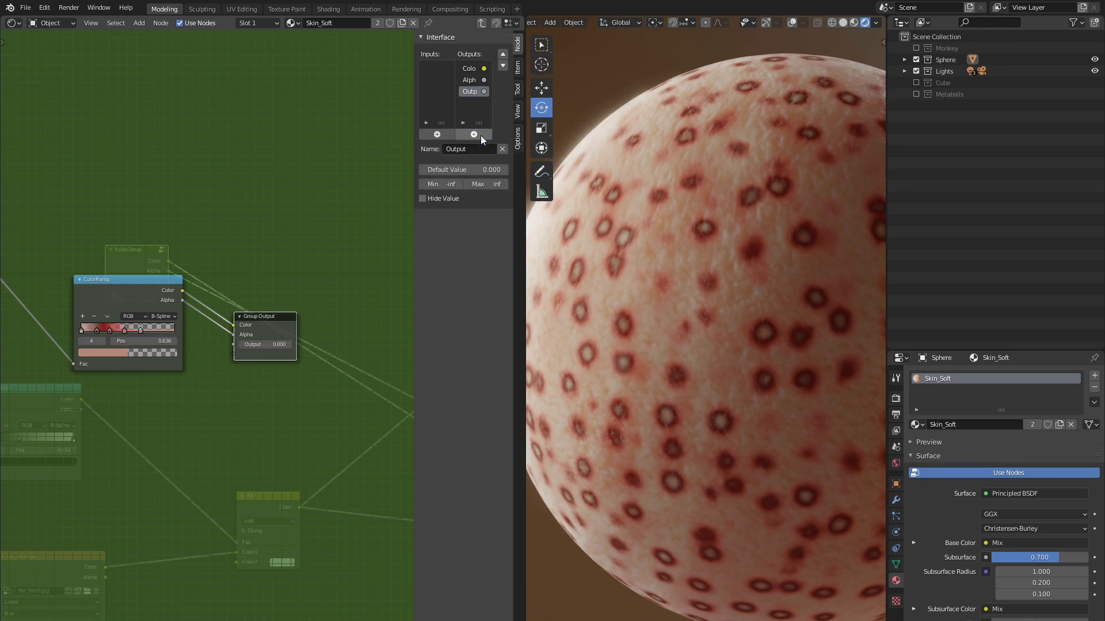
{"action": "type", "text": "Bump"}
{"action": "key", "text": "Return"}
{"action": "left_click", "coordinate": [474, 134]}
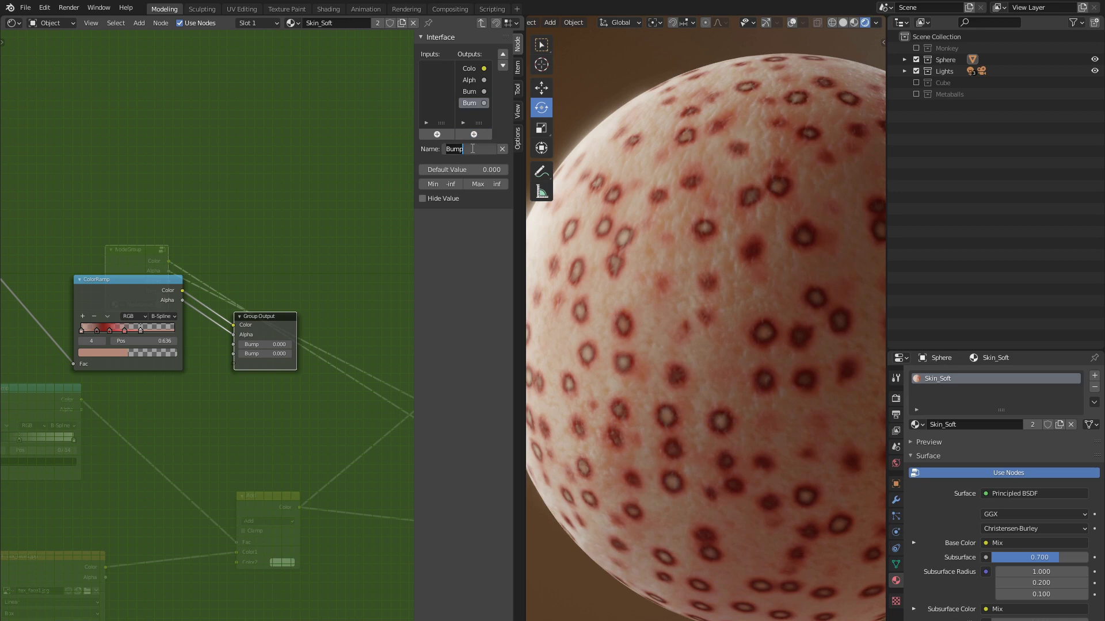
{"action": "type", "text": "Specular"}
{"action": "left_click", "coordinate": [474, 135]}
{"action": "type", "text": "ughness"}
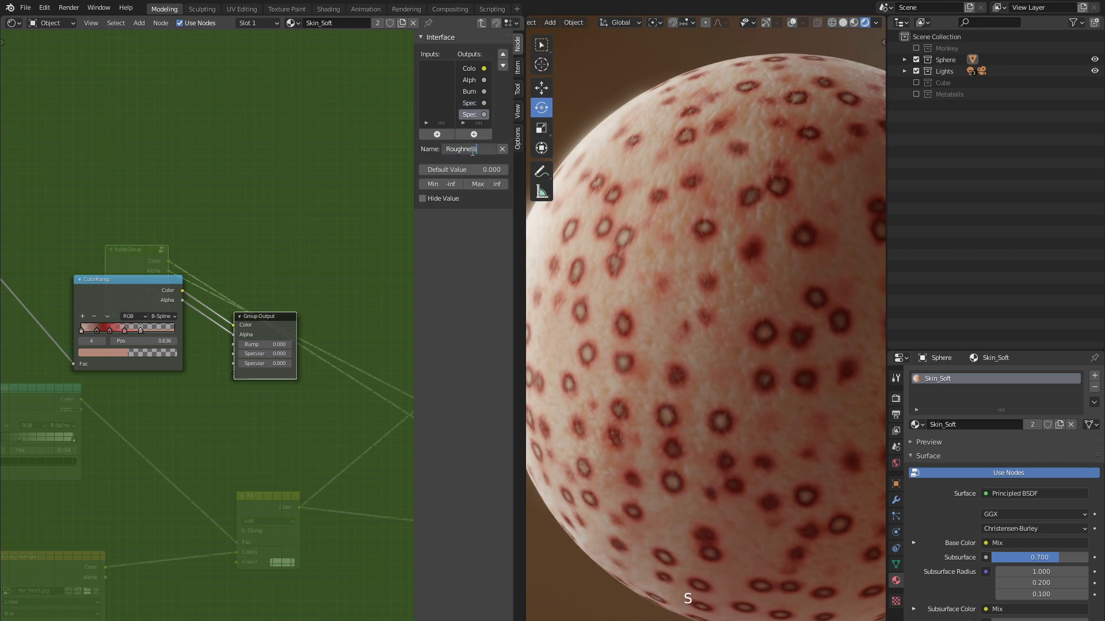
{"action": "key", "text": "Return"}
Step: Add a second ColorRamp fed by Voronoi Distance, with its Color driving the group's Bump output
{"action": "key", "text": "n"}
{"action": "key", "text": "g"}
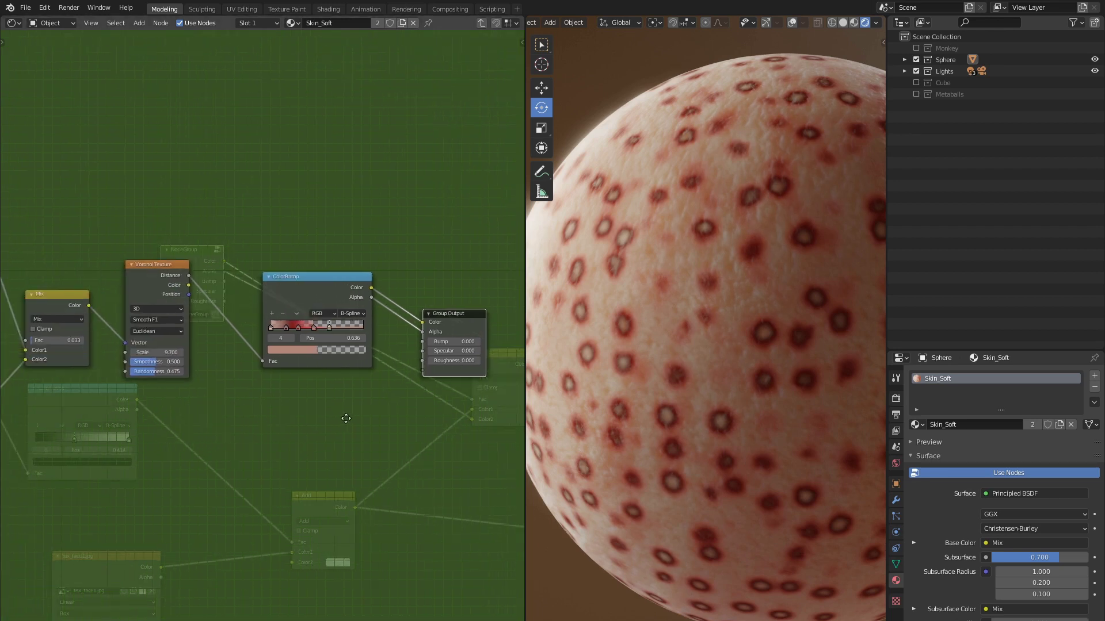
{"action": "left_click", "coordinate": [298, 221]}
{"action": "scroll", "coordinate": [298, 222], "scroll_direction": "up", "scroll_amount": 2}
{"action": "key", "text": "shift+a"}
{"action": "left_click", "coordinate": [358, 275]}
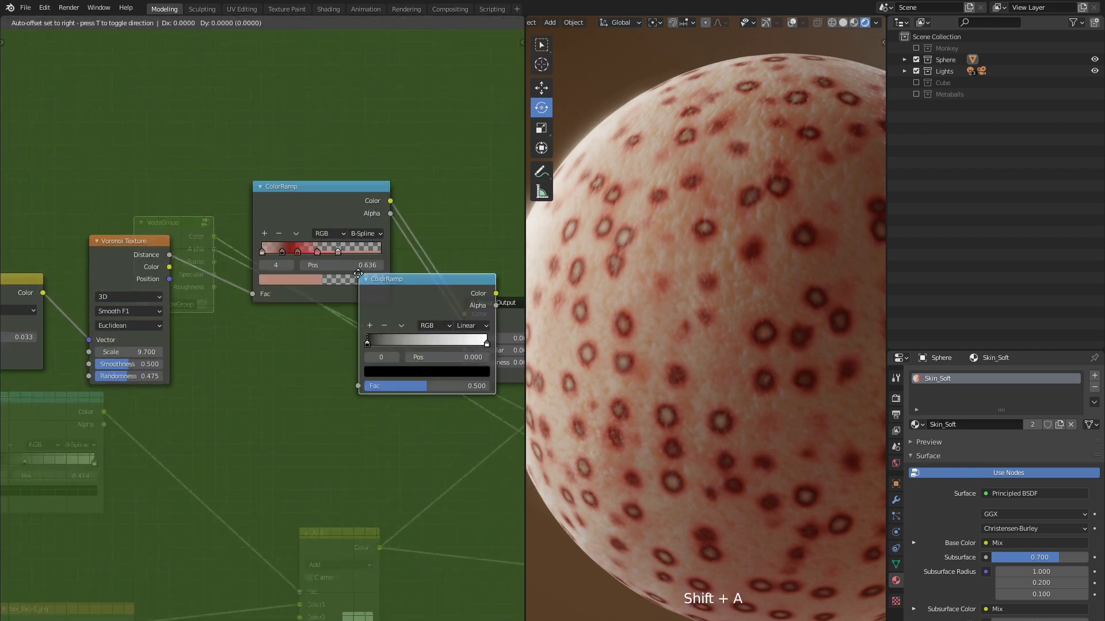
{"action": "left_click", "coordinate": [256, 328]}
{"action": "left_click_drag", "start_coordinate": [169, 254], "coordinate": [256, 440]}
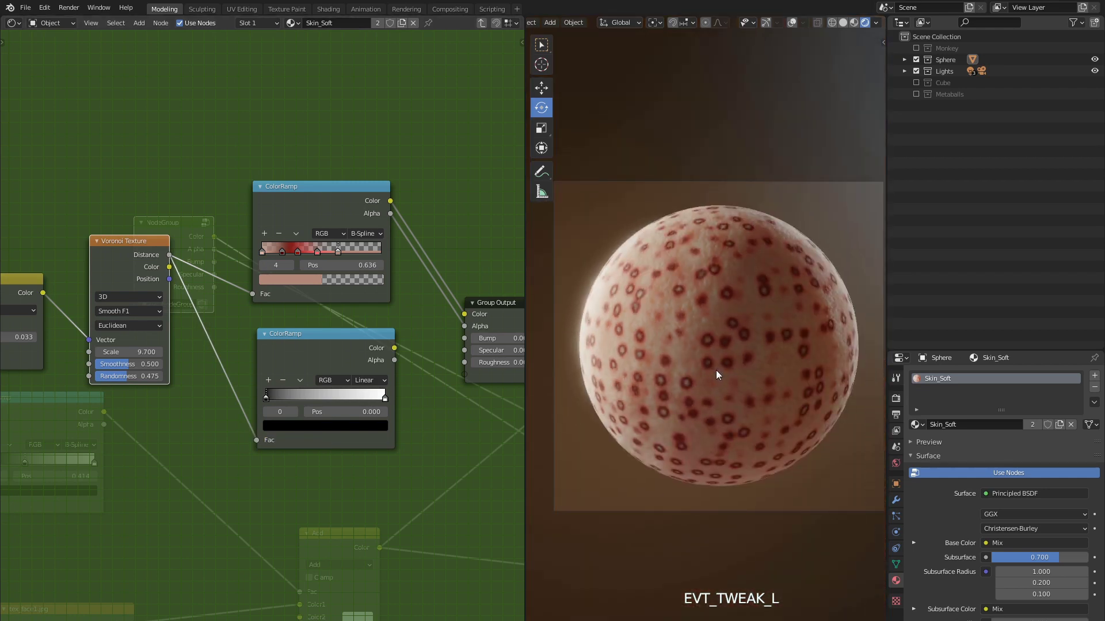
{"action": "scroll", "coordinate": [716, 370], "scroll_direction": "up", "scroll_amount": 2}
{"action": "middle_click_drag", "start_coordinate": [386, 379], "coordinate": [332, 374]}
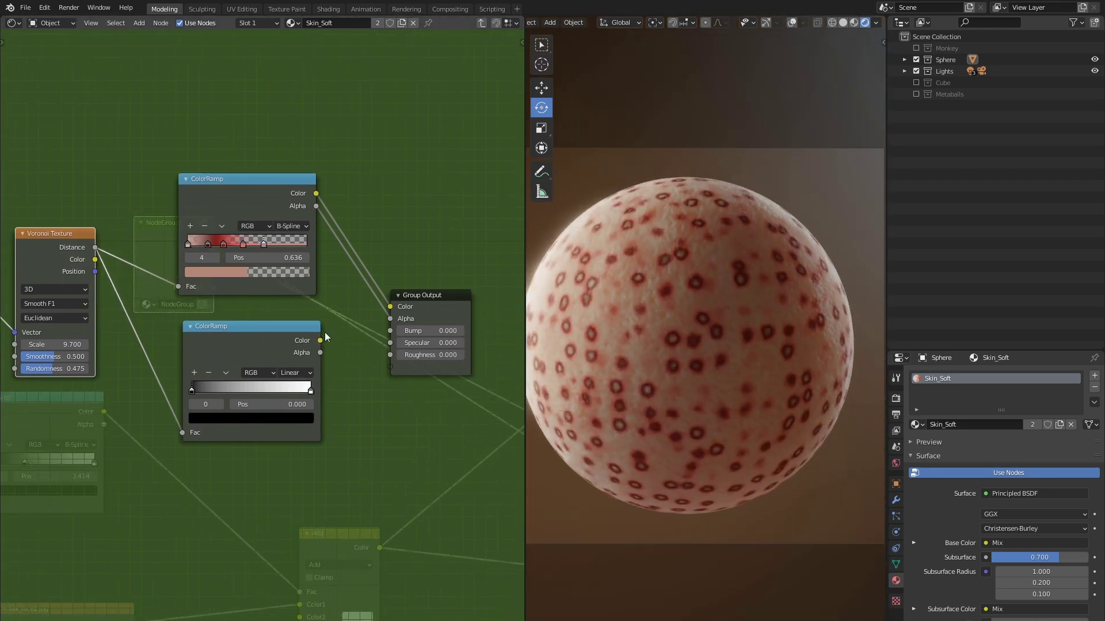
{"action": "left_click_drag", "start_coordinate": [319, 340], "coordinate": [391, 331]}
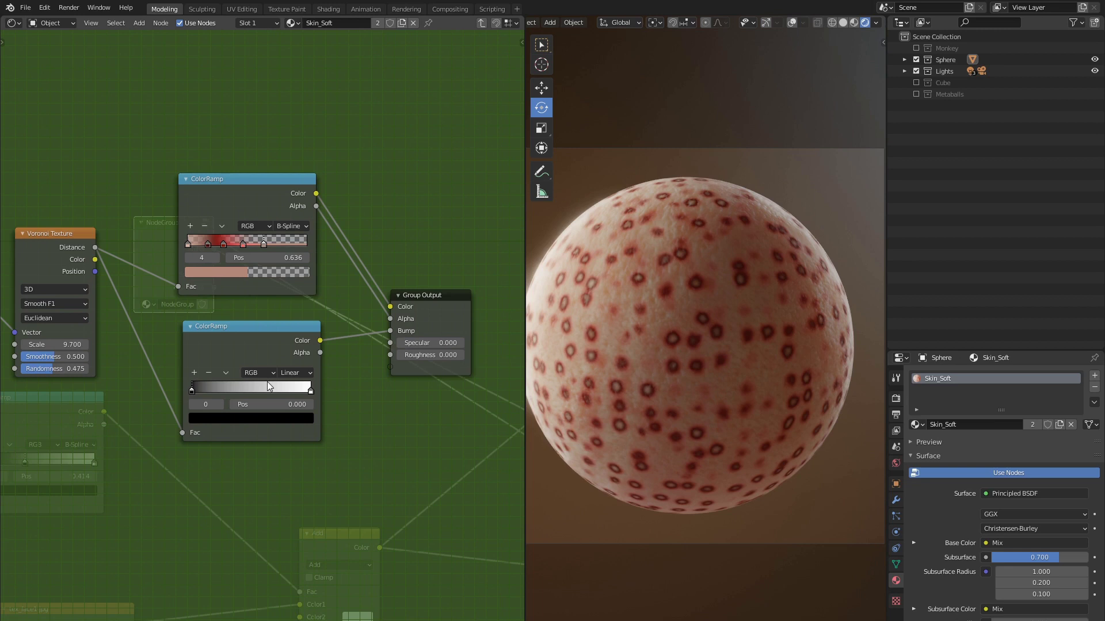
{"action": "scroll", "coordinate": [225, 392], "scroll_direction": "up", "scroll_amount": 2}
Step: Switch the new ramp to B-Spline and make its left stop white at 0.059
{"action": "left_click", "coordinate": [304, 377]}
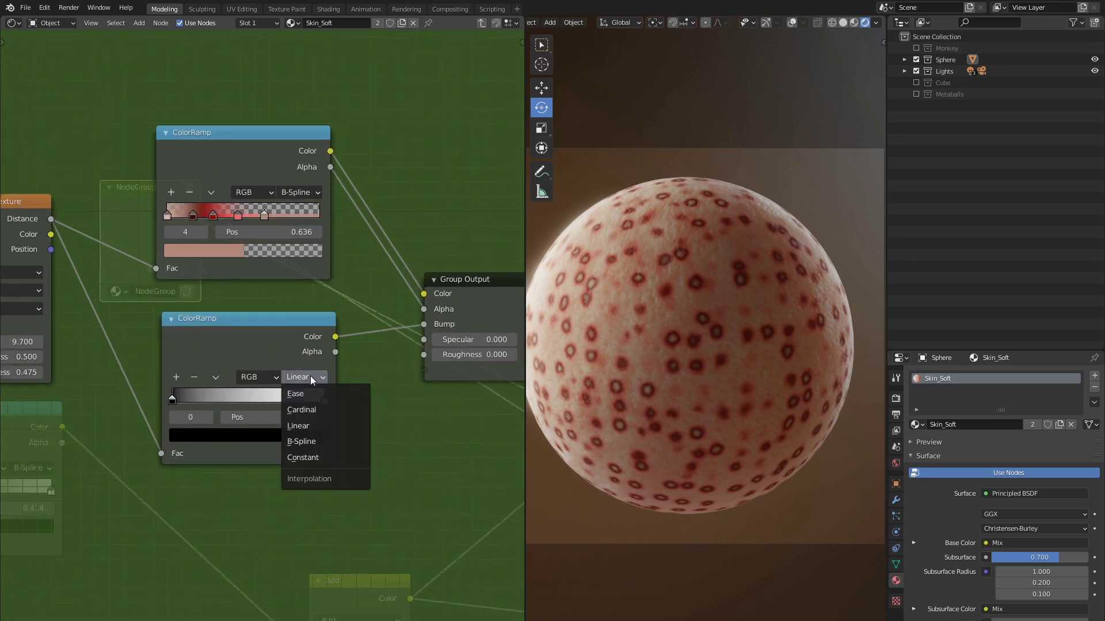
{"action": "left_click", "coordinate": [309, 442]}
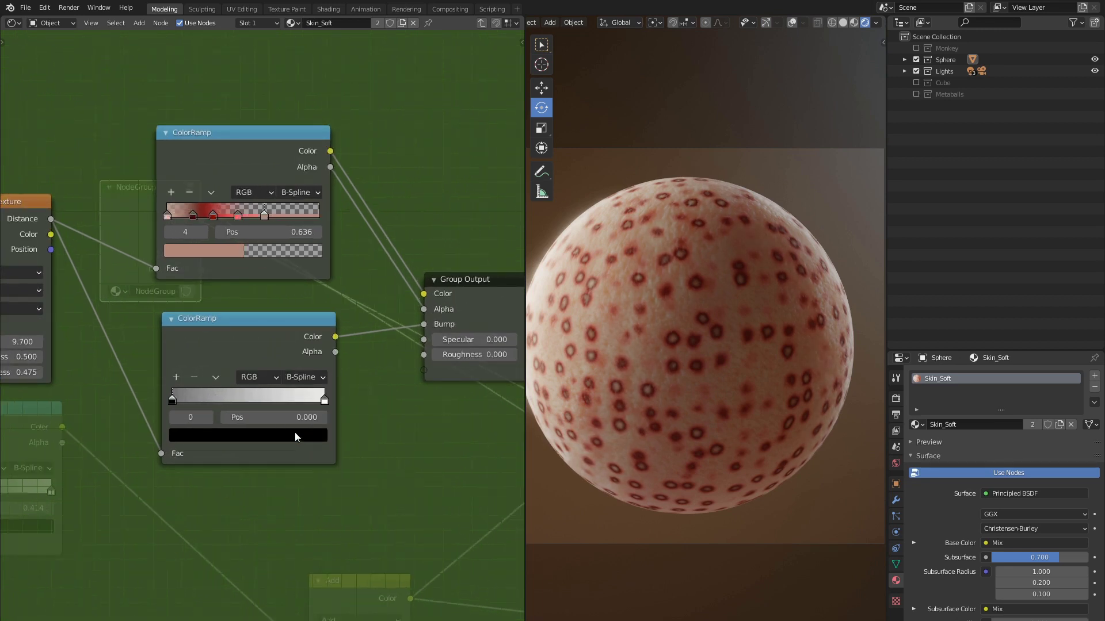
{"action": "left_click", "coordinate": [216, 439]}
{"action": "left_click", "coordinate": [241, 367]}
{"action": "type", "text": "ffffff"}
{"action": "key", "text": "Return"}
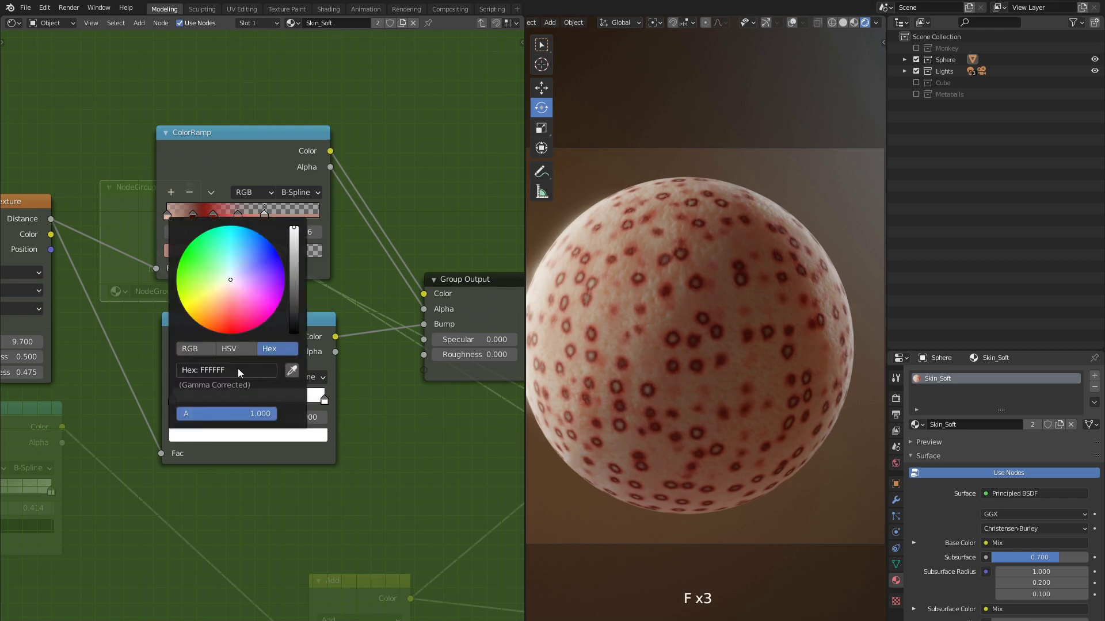
{"action": "left_click", "coordinate": [303, 416]}
{"action": "type", "text": ".059"}
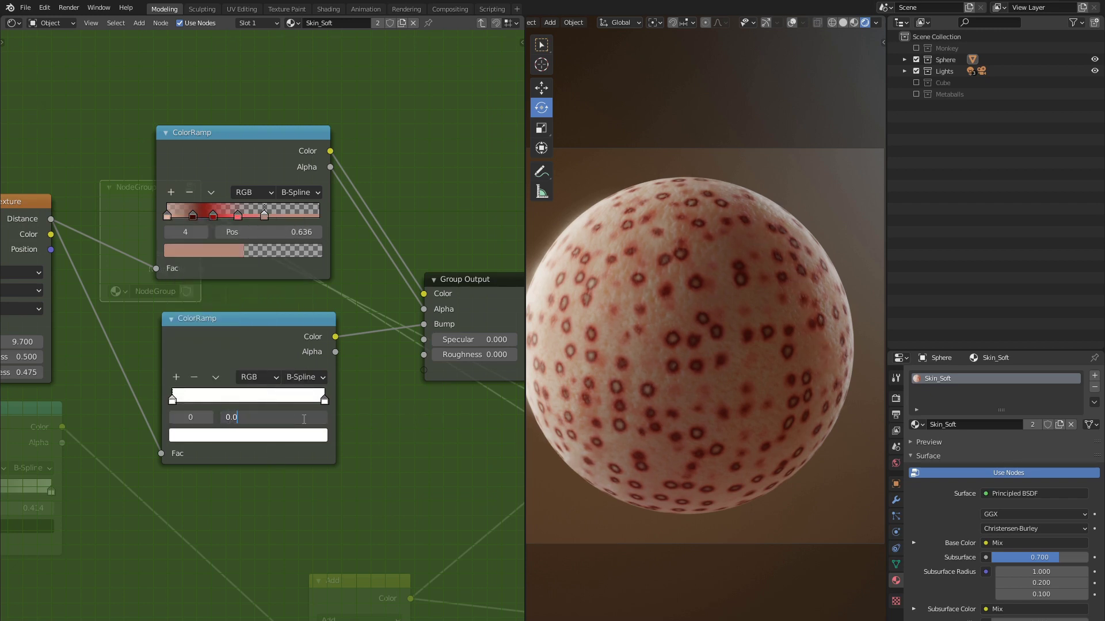
{"action": "key", "text": "Return"}
Step: Add two black stops to the ramp, the second at position 0.202
{"action": "left_click", "coordinate": [181, 380]}
{"action": "left_click", "coordinate": [217, 436]}
{"action": "left_click", "coordinate": [246, 372]}
{"action": "type", "text": "000000"}
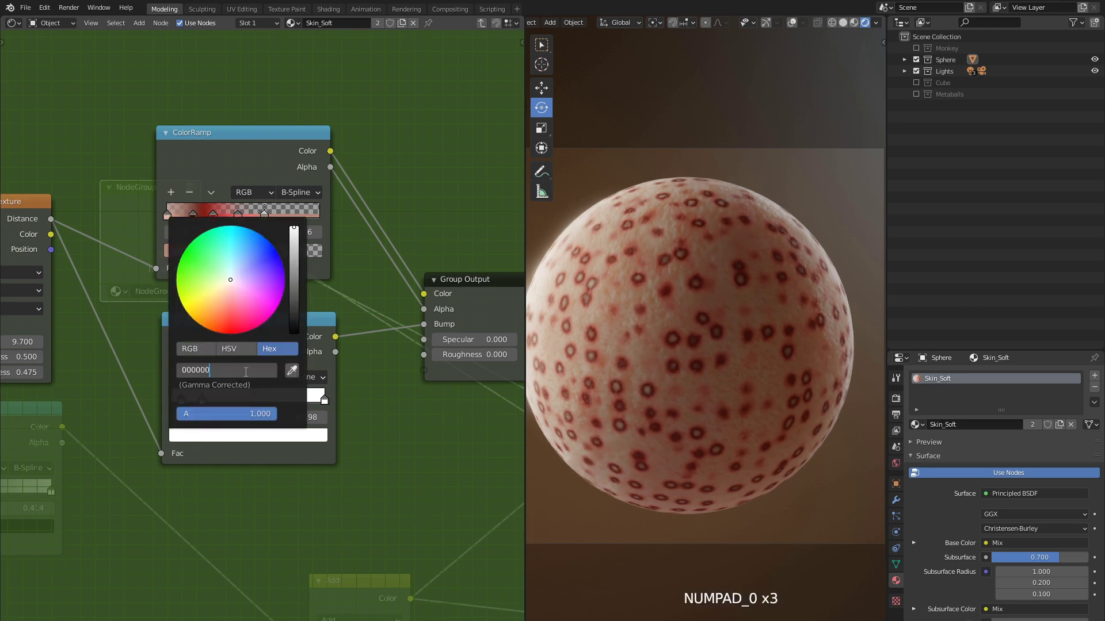
{"action": "key", "text": "Return"}
{"action": "left_click", "coordinate": [307, 418]}
{"action": "type", "text": "0.17"}
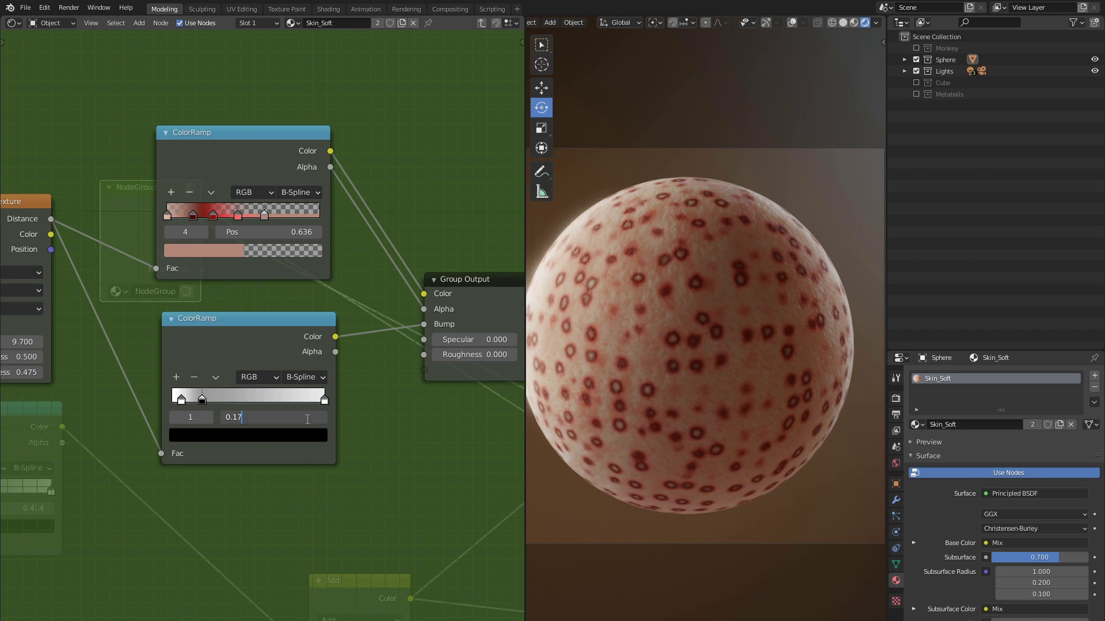
{"action": "type", "text": "3"}
{"action": "key", "text": "Return"}
{"action": "left_click", "coordinate": [176, 378]}
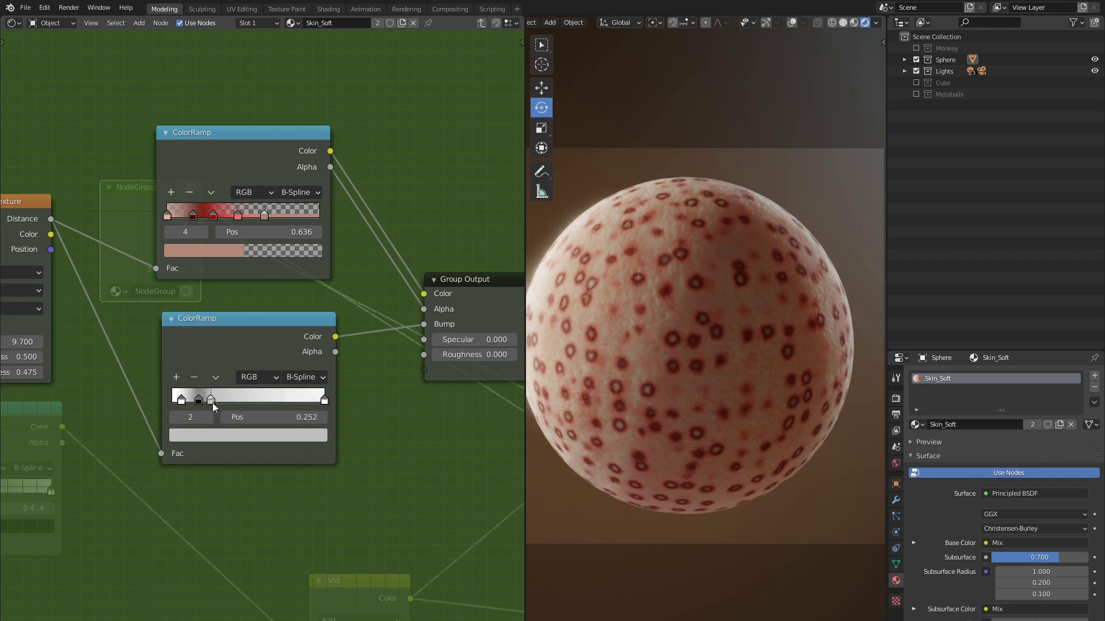
{"action": "left_click", "coordinate": [226, 436]}
{"action": "left_click", "coordinate": [247, 372]}
{"action": "type", "text": "0000"}
{"action": "key", "text": "Return"}
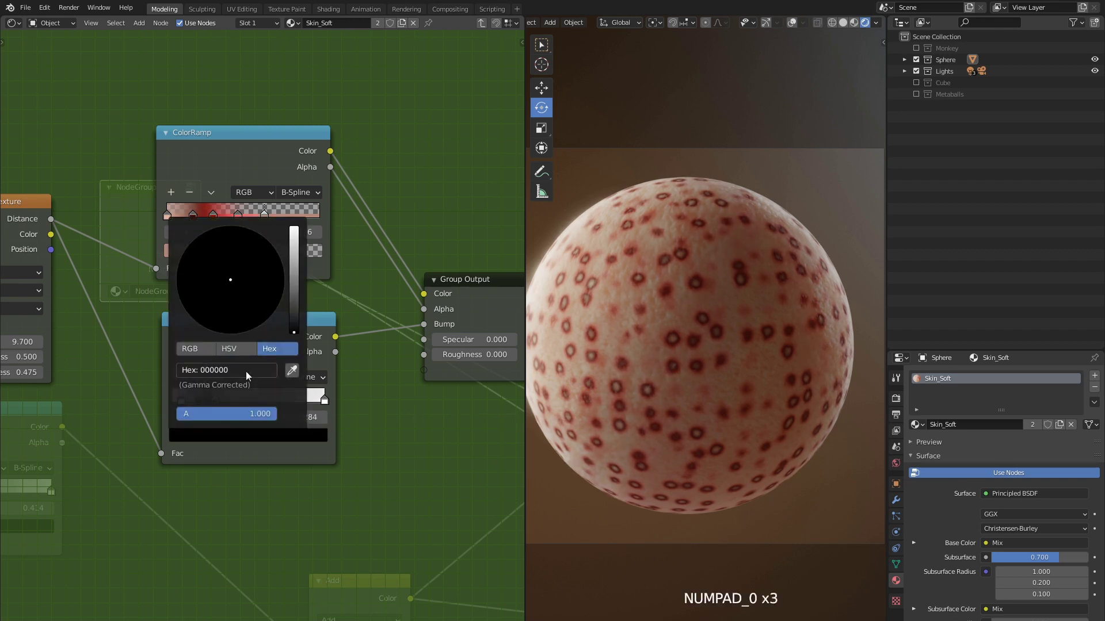
{"action": "left_click", "coordinate": [303, 417]}
{"action": "type", "text": "0.202"}
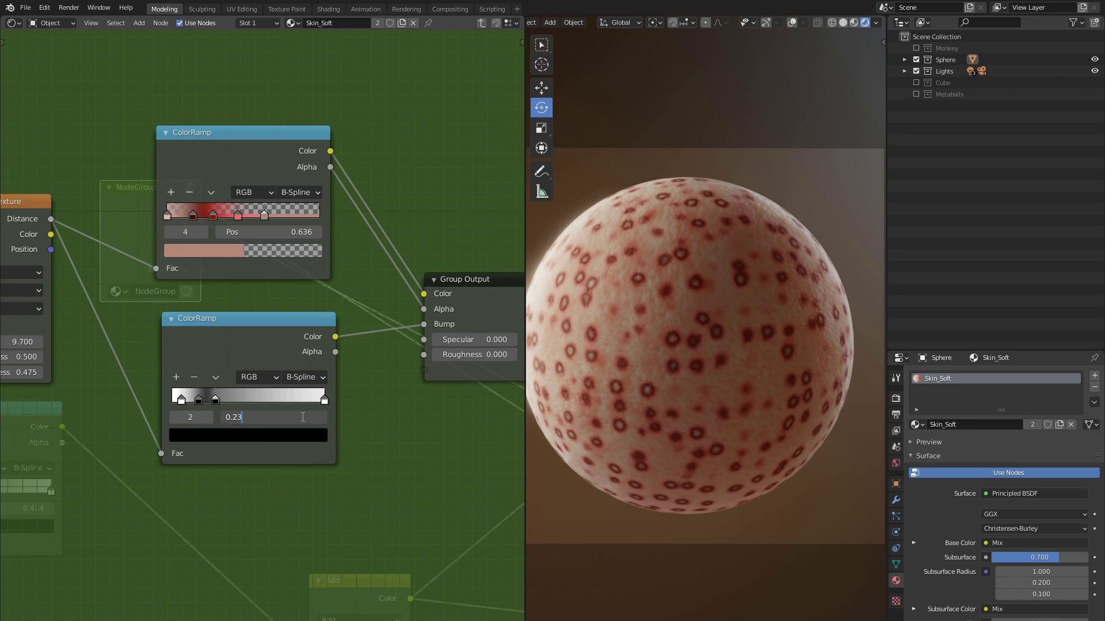
{"action": "key", "text": "Return"}
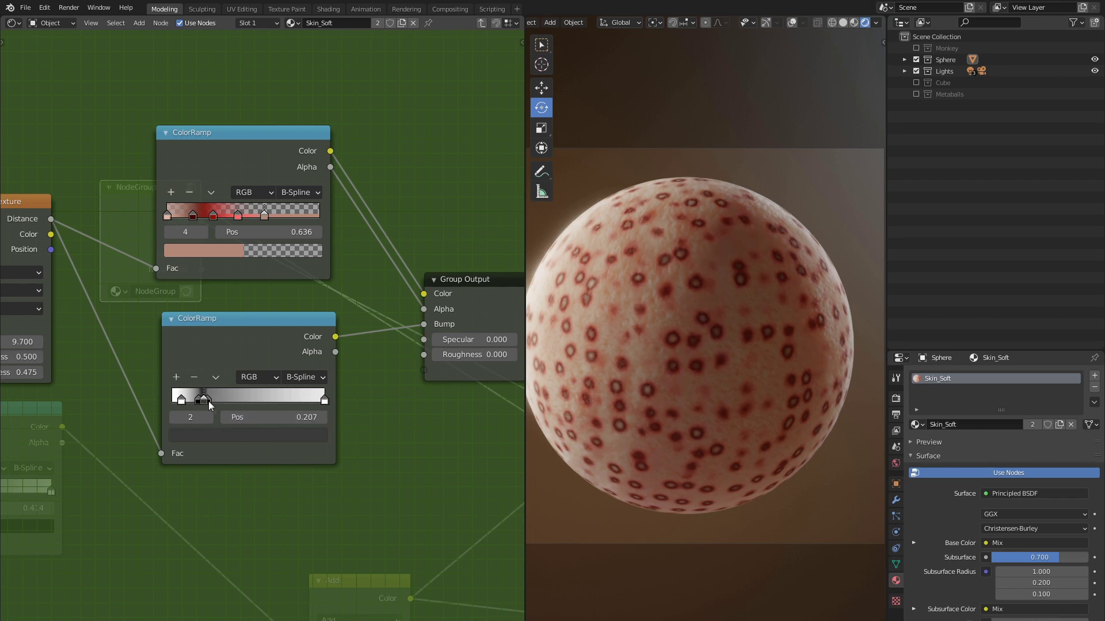
Step: Make the next stop white and set the rightmost stop to grey at 0.486
{"action": "left_click", "coordinate": [250, 436]}
{"action": "left_click", "coordinate": [245, 370]}
{"action": "type", "text": "fff"}
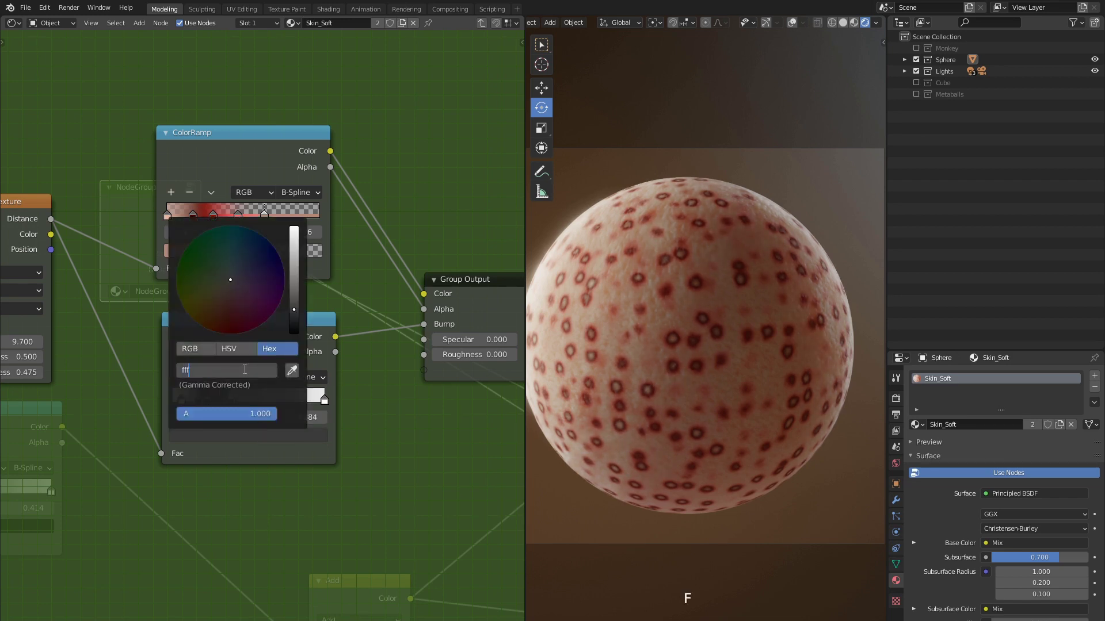
{"action": "key", "text": "Return"}
{"action": "left_click", "coordinate": [304, 418]}
{"action": "type", "text": "0"}
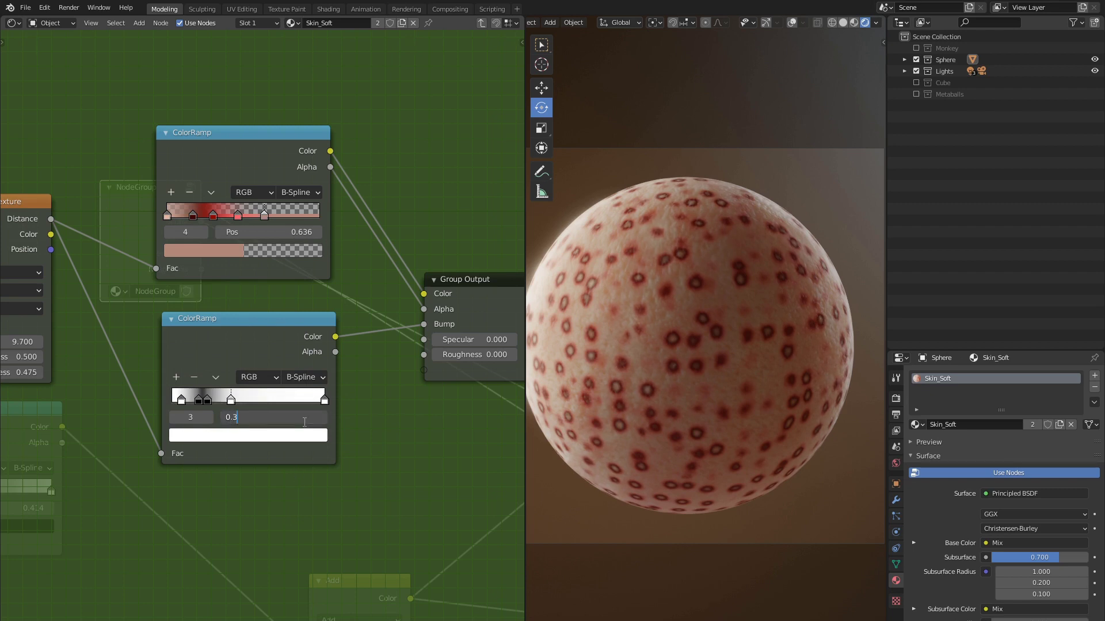
{"action": "type", "text": ".3"}
{"action": "key", "text": "Return"}
{"action": "left_click", "coordinate": [324, 401]}
{"action": "left_click", "coordinate": [248, 436]}
{"action": "left_click", "coordinate": [246, 370]}
{"action": "type", "text": "7f7f7f"}
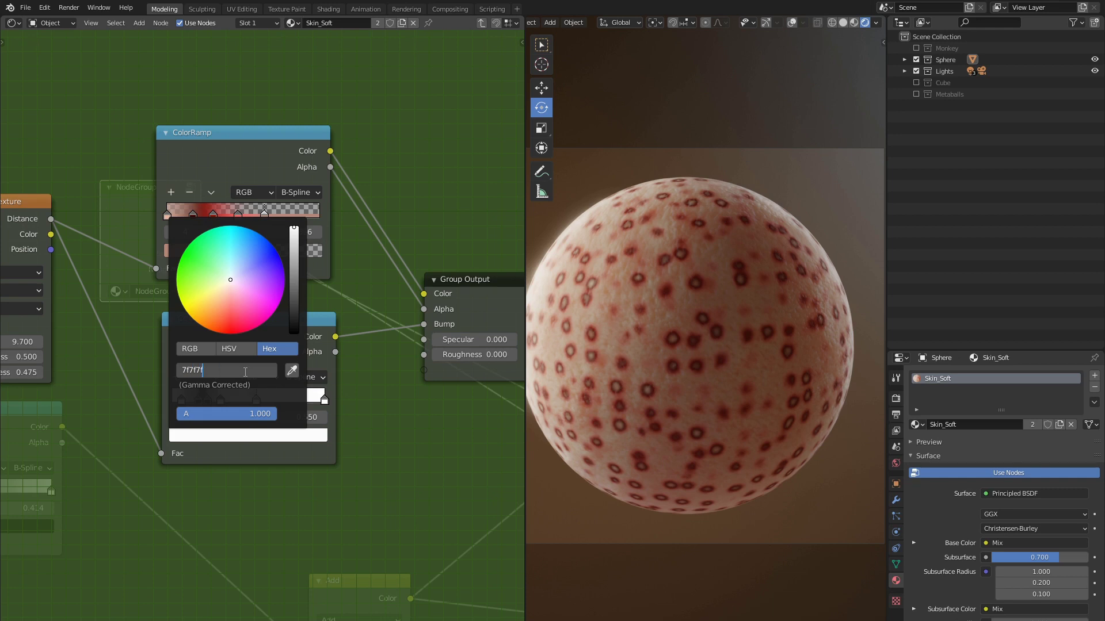
{"action": "key", "text": "Return"}
{"action": "left_click", "coordinate": [317, 418]}
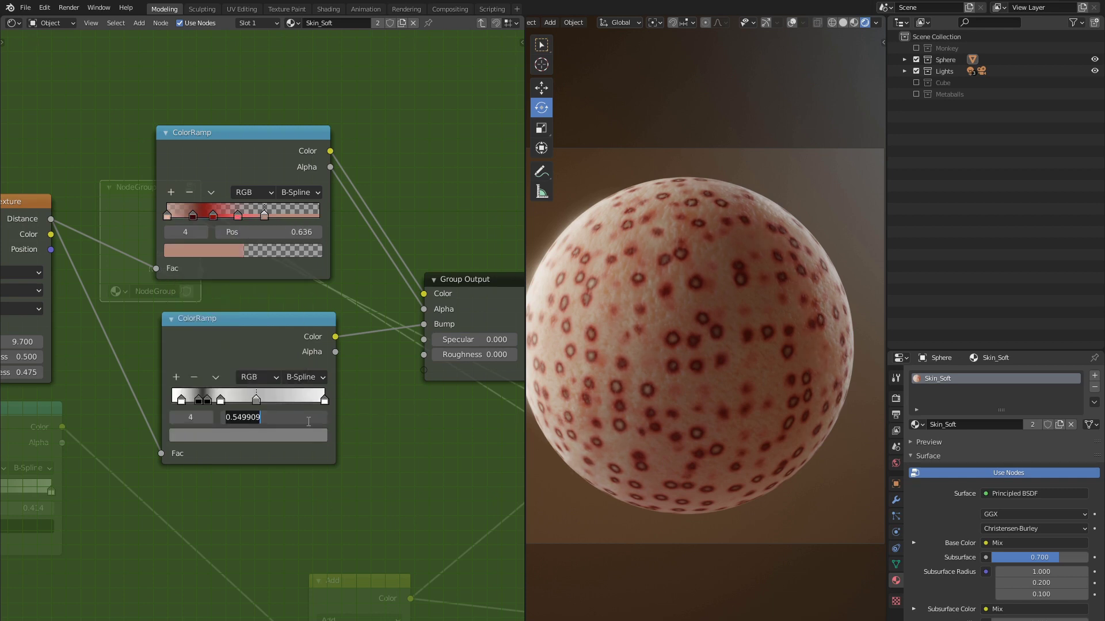
{"action": "type", "text": "0.486"}
{"action": "key", "text": "Return"}
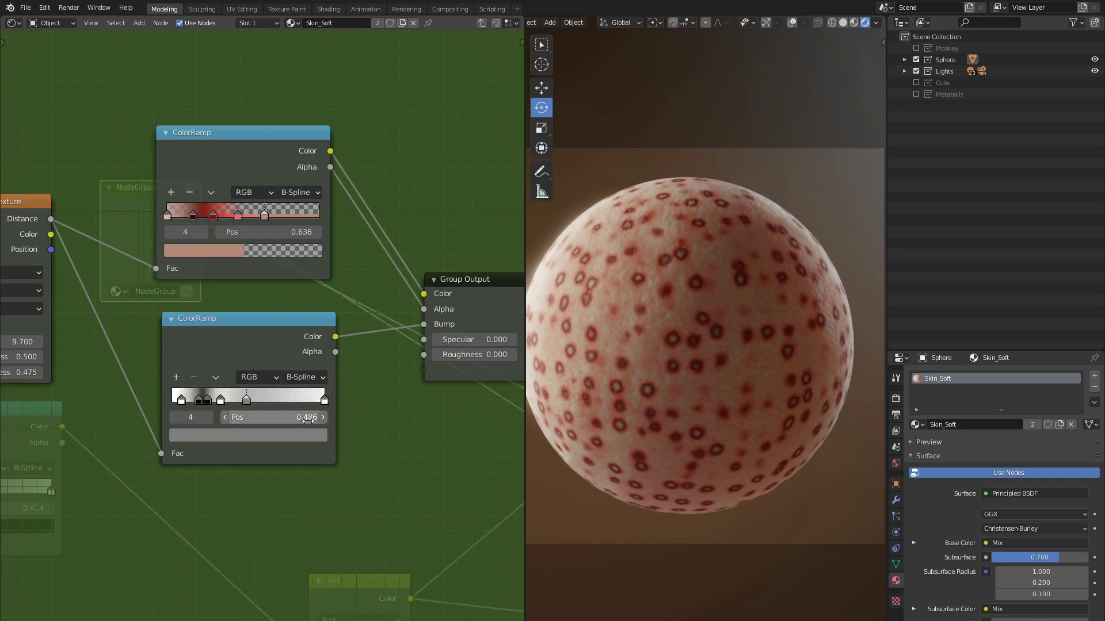
Step: Add a fifth grey stop at 0.664, then exit the node group
{"action": "left_click", "coordinate": [239, 436]}
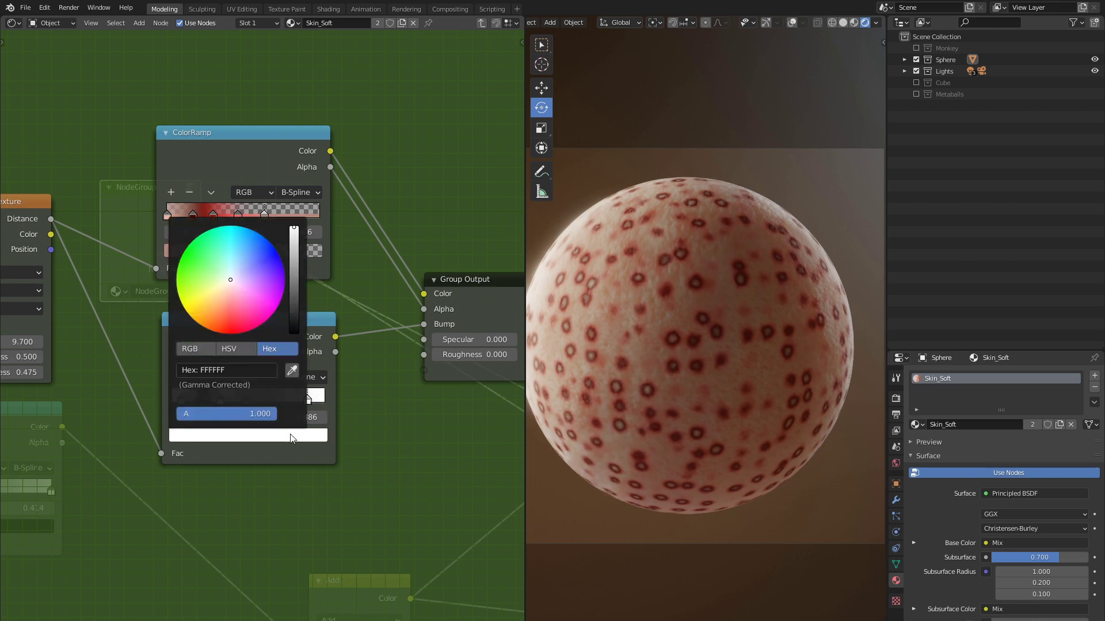
{"action": "left_click", "coordinate": [238, 369]}
{"action": "type", "text": "7f7f7f"}
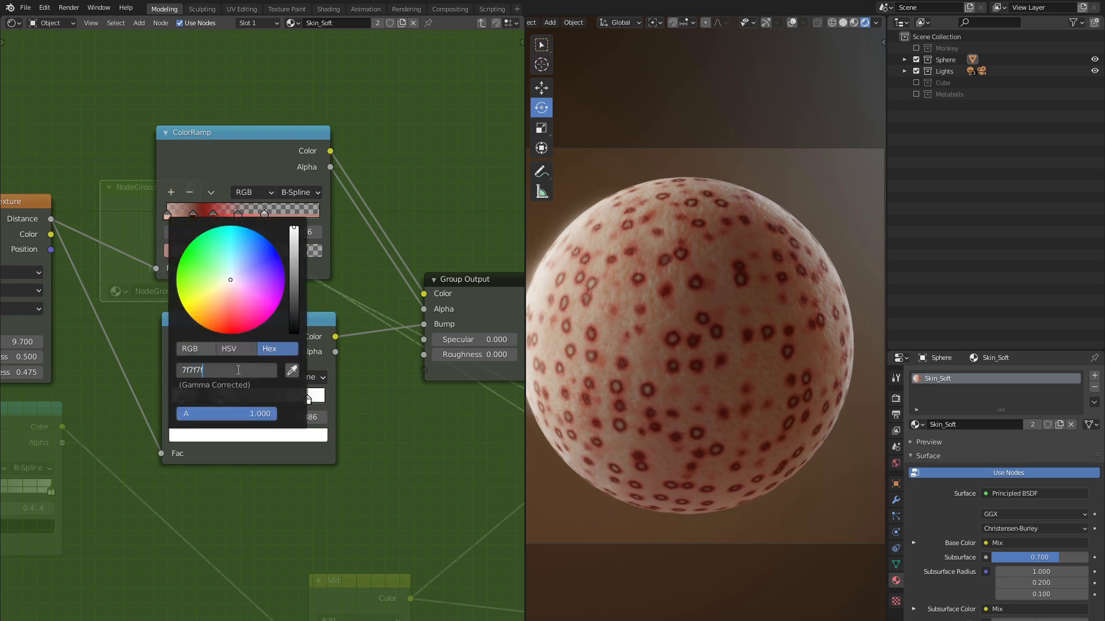
{"action": "key", "text": "Return"}
{"action": "left_click", "coordinate": [311, 421]}
{"action": "type", "text": "0."}
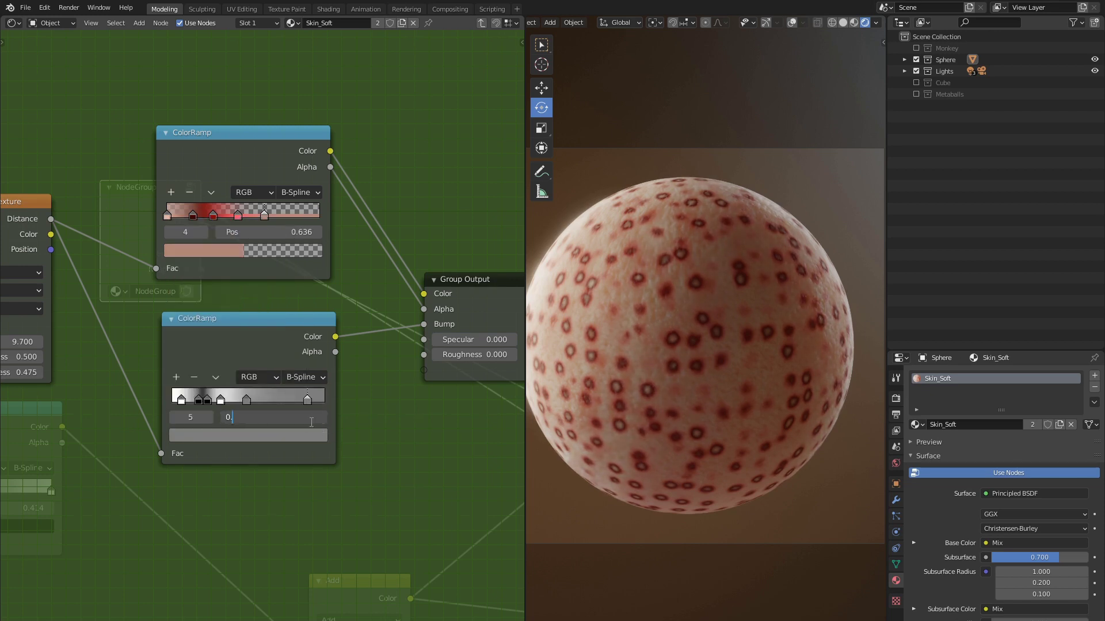
{"action": "type", "text": "664"}
{"action": "key", "text": "Return"}
{"action": "scroll", "coordinate": [381, 414], "scroll_direction": "down", "scroll_amount": 2}
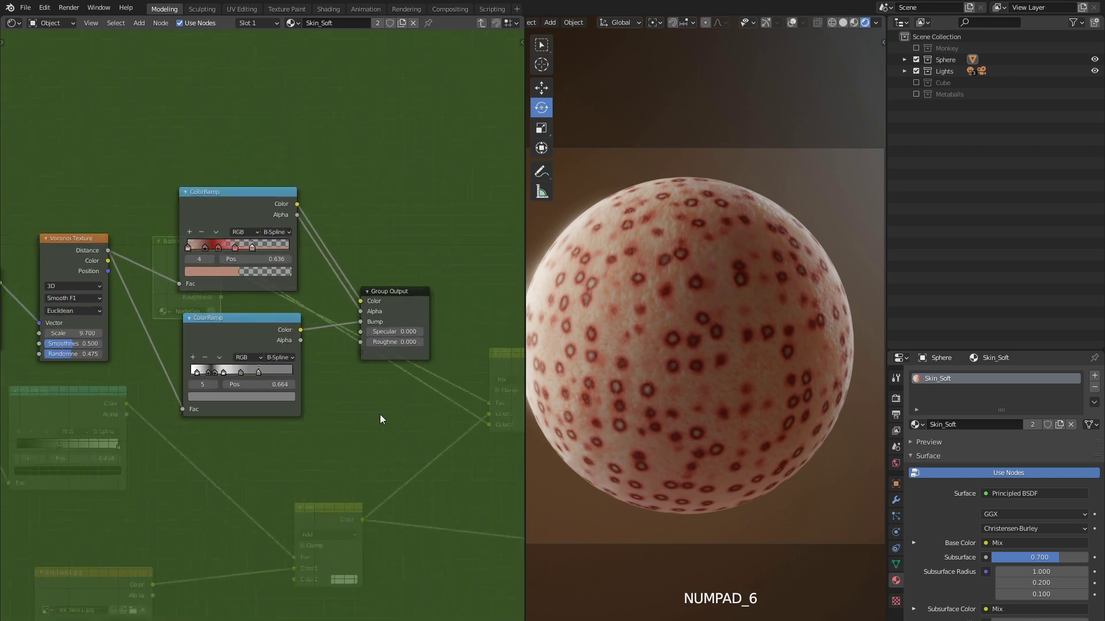
{"action": "key", "text": "Tab"}
{"action": "middle_click_drag", "start_coordinate": [370, 409], "coordinate": [353, 399]}
{"action": "scroll", "coordinate": [353, 399], "scroll_direction": "down", "scroll_amount": 2}
Step: Save, then name the node and its group Trypophobia and keep the group with a fake user
{"action": "key", "text": "ctrl+s"}
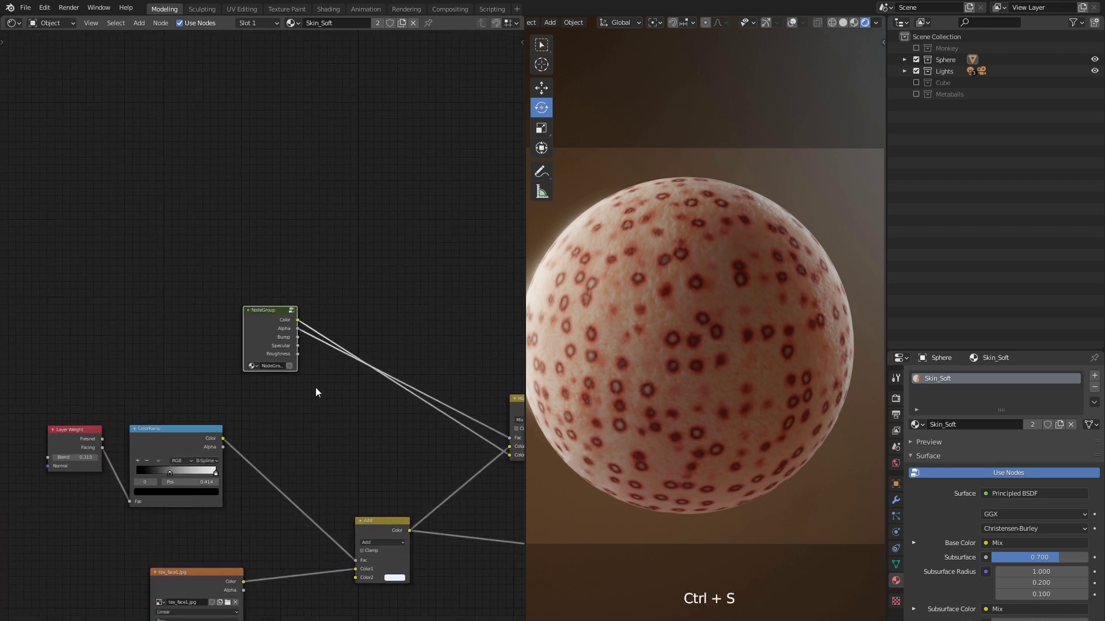
{"action": "scroll", "coordinate": [285, 337], "scroll_direction": "up", "scroll_amount": 5}
{"action": "left_click", "coordinate": [520, 41]}
{"action": "type", "text": "Trypophobia"}
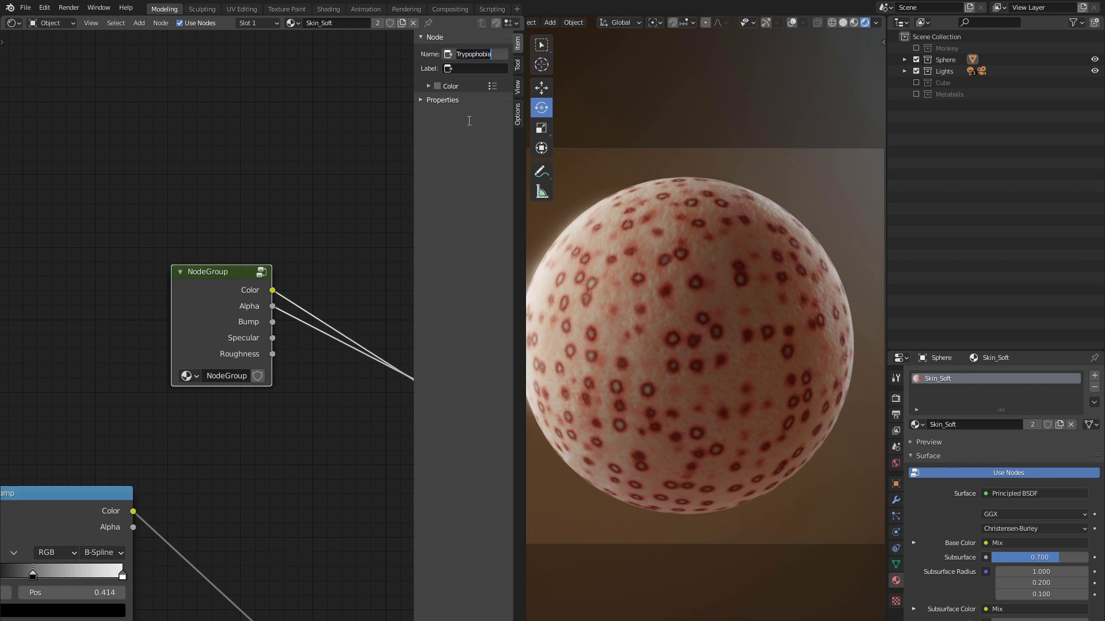
{"action": "key", "text": "Return"}
{"action": "key", "text": "ctrl+a"}
{"action": "type", "text": "Trypophobia"}
{"action": "key", "text": "Return"}
{"action": "left_click", "coordinate": [257, 376]}
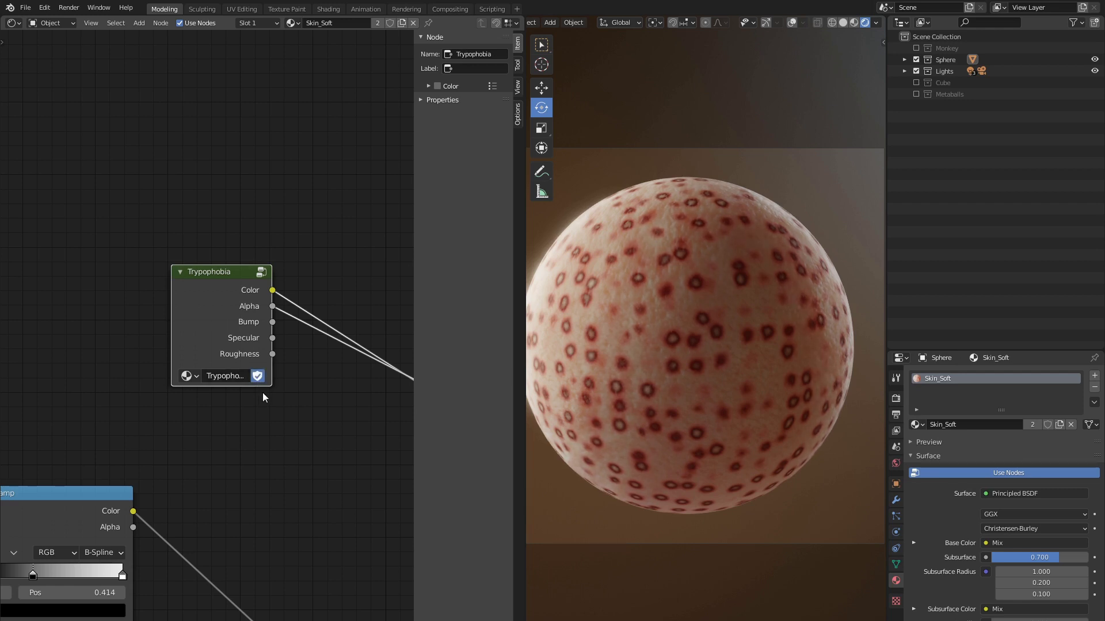
{"action": "middle_click_drag", "start_coordinate": [293, 414], "coordinate": [227, 385]}
{"action": "scroll", "coordinate": [230, 385], "scroll_direction": "down", "scroll_amount": 2}
{"action": "mouse_move", "coordinate": [272, 425]}
{"action": "middle_mouse_down"}
{"action": "mouse_move", "coordinate": [235, 400]}
{"action": "mouse_move", "coordinate": [221, 242]}
{"action": "middle_mouse_up"}
{"action": "scroll", "coordinate": [230, 371], "scroll_direction": "down", "scroll_amount": 1}
{"action": "scroll", "coordinate": [169, 267], "scroll_direction": "down", "scroll_amount": 2}
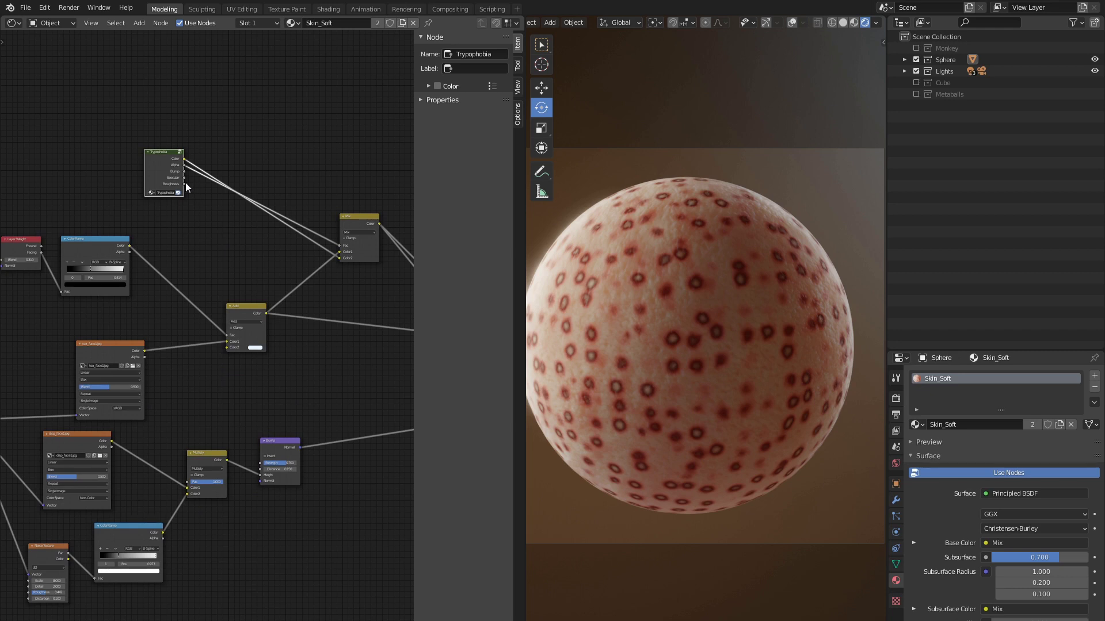
Step: Duplicate the Trypophobia node and insert a color Mix node between Multiply and Bump
{"action": "key", "text": "shift+d"}
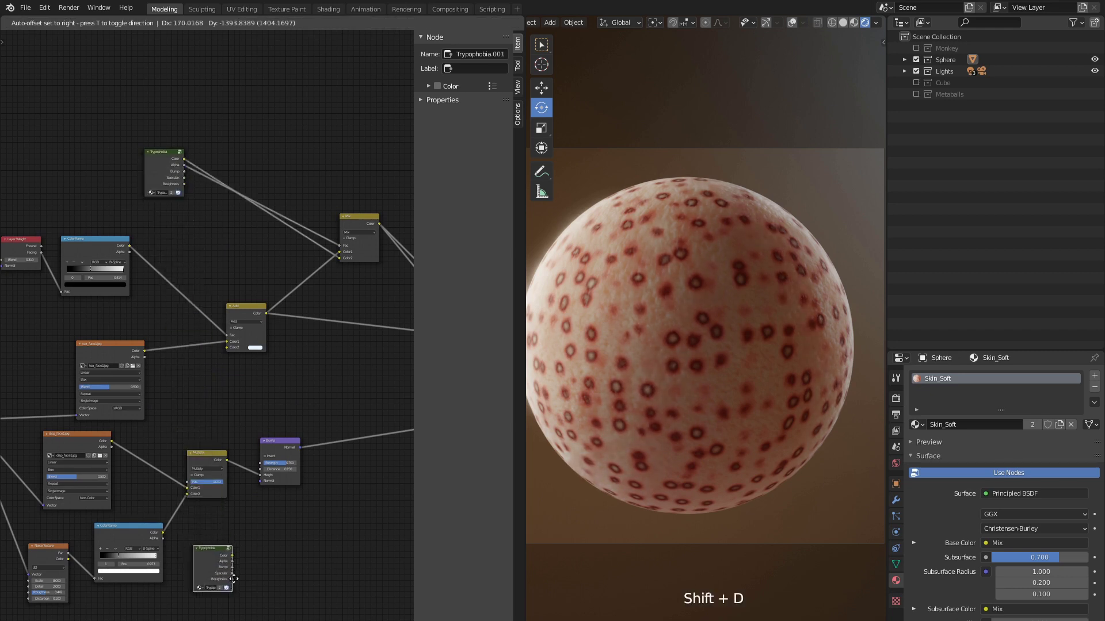
{"action": "left_click", "coordinate": [232, 578]}
{"action": "scroll", "coordinate": [217, 422], "scroll_direction": "up", "scroll_amount": 2}
{"action": "scroll", "coordinate": [217, 423], "scroll_direction": "up", "scroll_amount": 2}
{"action": "scroll", "coordinate": [217, 422], "scroll_direction": "up", "scroll_amount": 1}
{"action": "left_click", "coordinate": [216, 285]}
{"action": "key", "text": "g"}
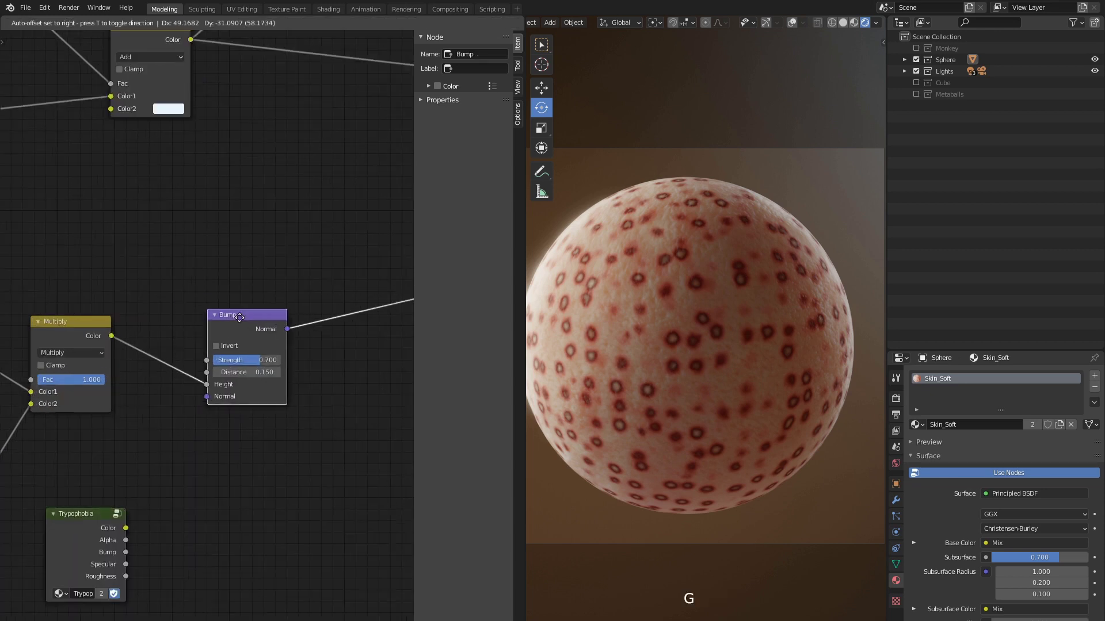
{"action": "key", "text": "g"}
{"action": "left_click", "coordinate": [344, 329]}
{"action": "key", "text": "shift+a"}
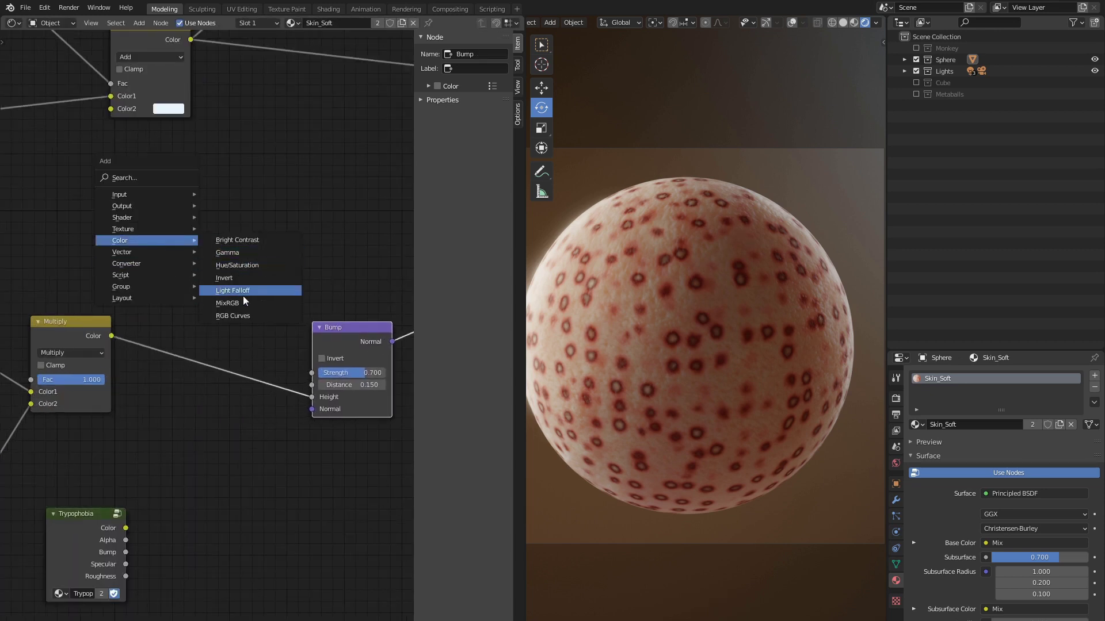
{"action": "left_click", "coordinate": [229, 302]}
{"action": "left_click", "coordinate": [190, 332]}
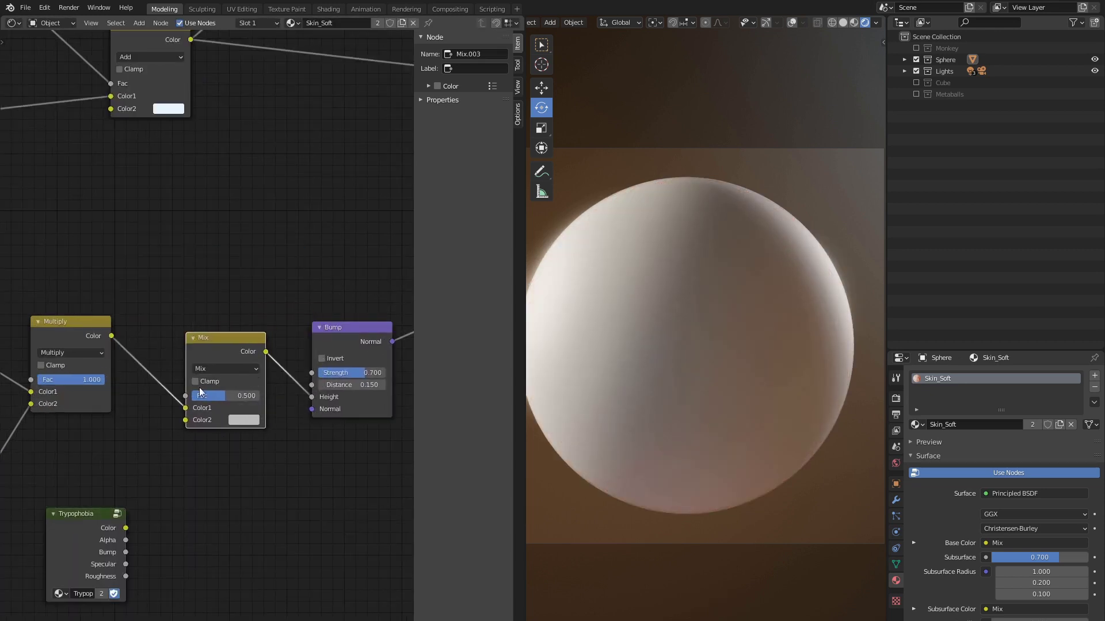
Step: Feed the duplicate's Bump output into Color2, using Overlay blend at factor 1
{"action": "left_click_drag", "start_coordinate": [126, 552], "coordinate": [180, 423]}
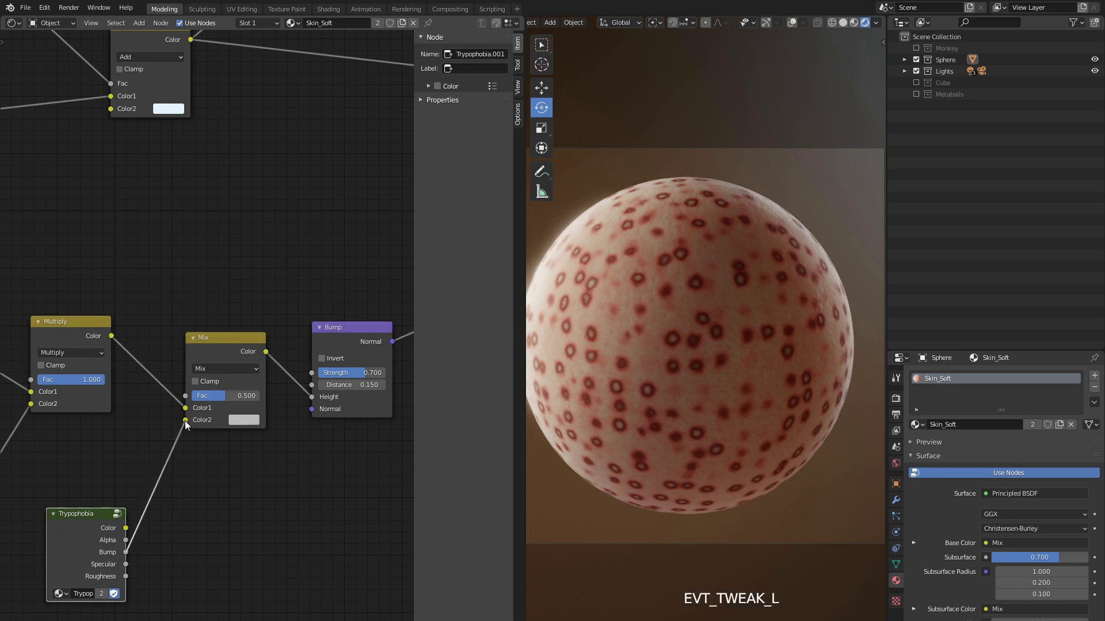
{"action": "left_click", "coordinate": [226, 368]}
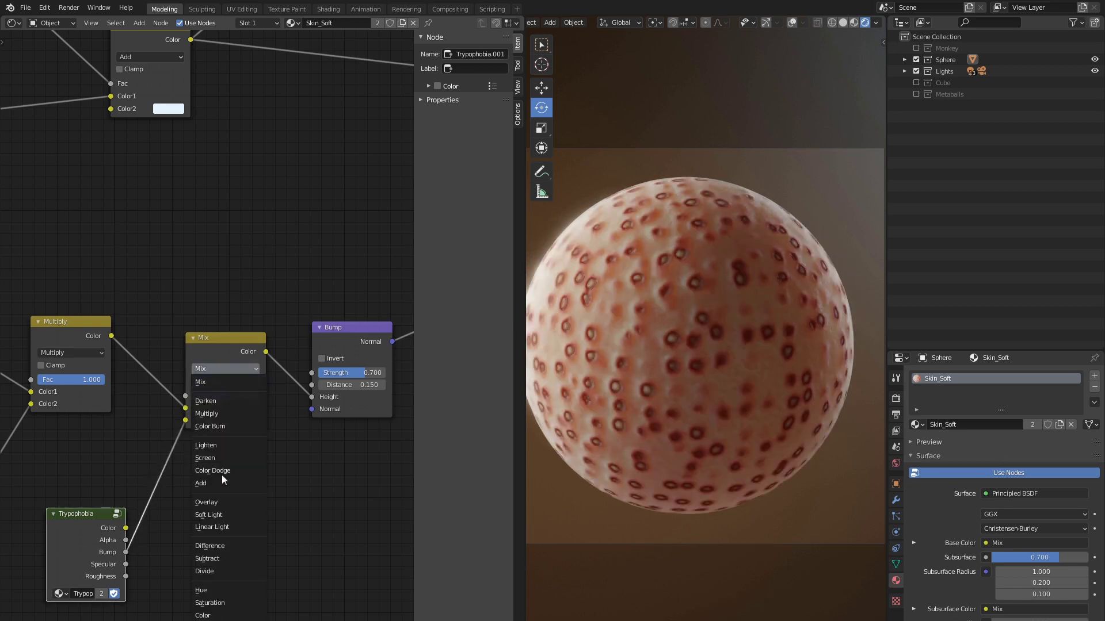
{"action": "left_click", "coordinate": [218, 502]}
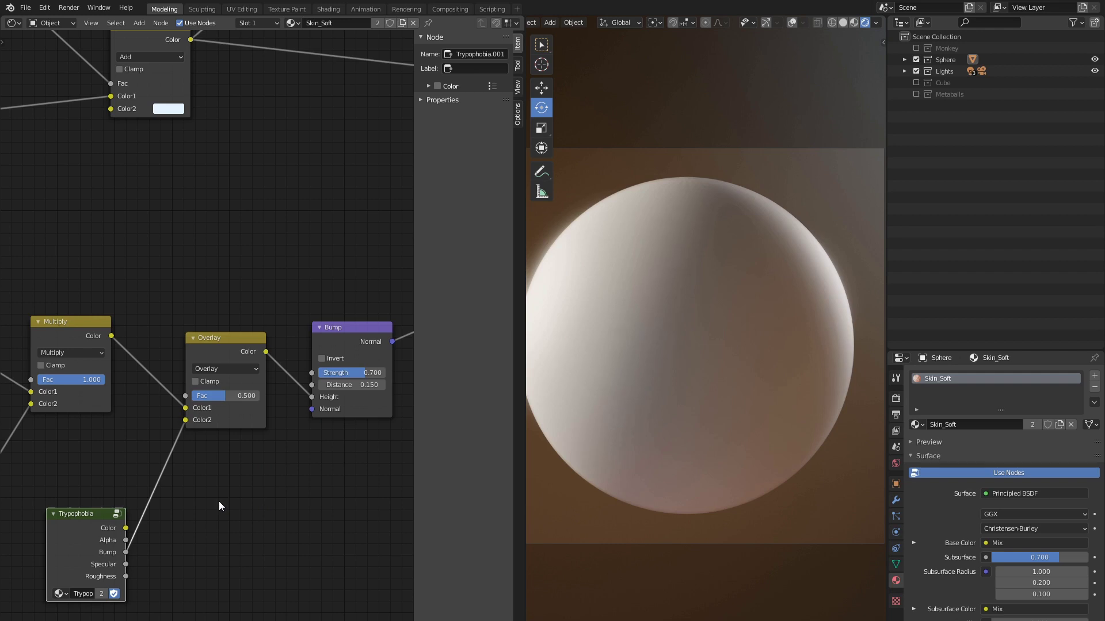
{"action": "left_click_drag", "start_coordinate": [228, 395], "coordinate": [270, 396]}
{"action": "scroll", "coordinate": [593, 360], "scroll_direction": "up", "scroll_amount": 2}
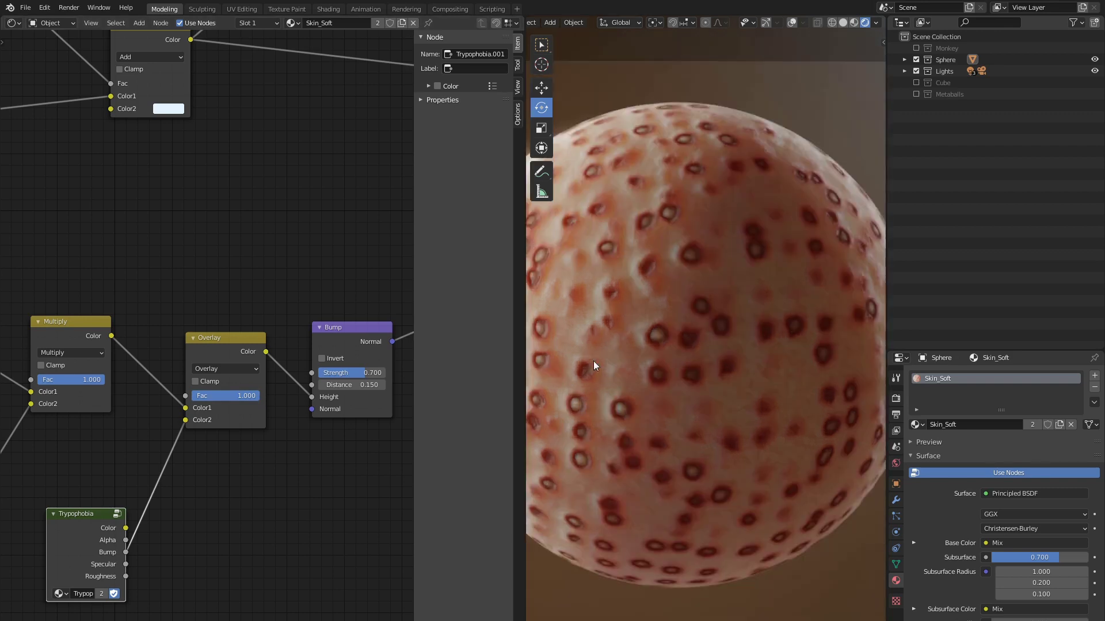
{"action": "scroll", "coordinate": [593, 361], "scroll_direction": "up", "scroll_amount": 2}
{"action": "scroll", "coordinate": [604, 362], "scroll_direction": "up", "scroll_amount": 2}
{"action": "scroll", "coordinate": [677, 339], "scroll_direction": "up", "scroll_amount": 3}
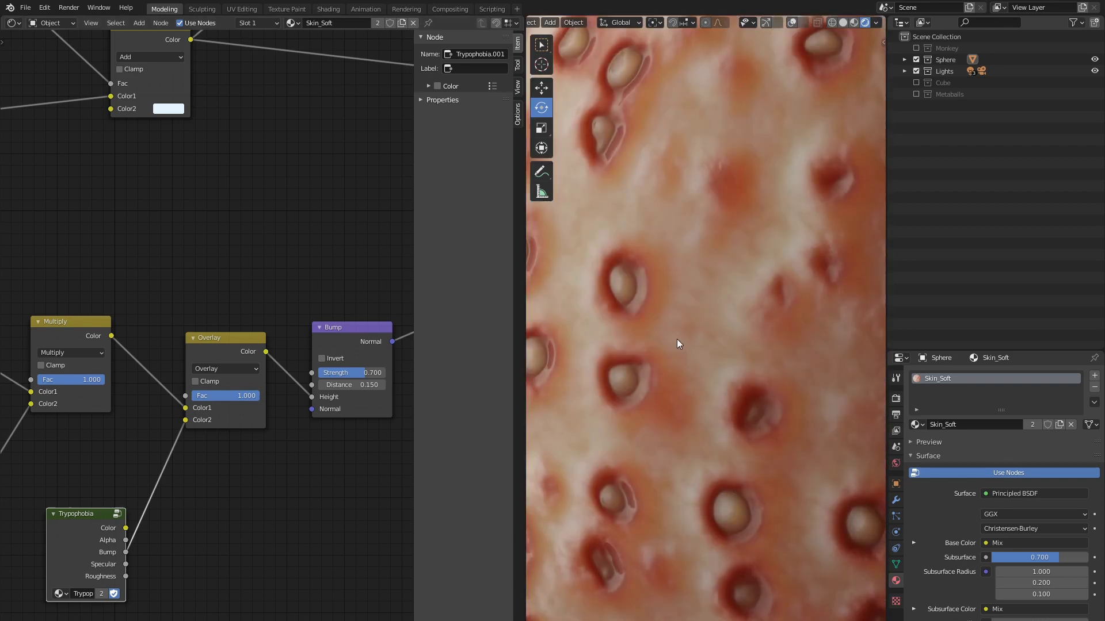
{"action": "scroll", "coordinate": [726, 349], "scroll_direction": "up", "scroll_amount": 1}
{"action": "scroll", "coordinate": [739, 349], "scroll_direction": "up", "scroll_amount": 1}
{"action": "scroll", "coordinate": [740, 350], "scroll_direction": "down", "scroll_amount": 2}
{"action": "scroll", "coordinate": [740, 350], "scroll_direction": "down", "scroll_amount": 2}
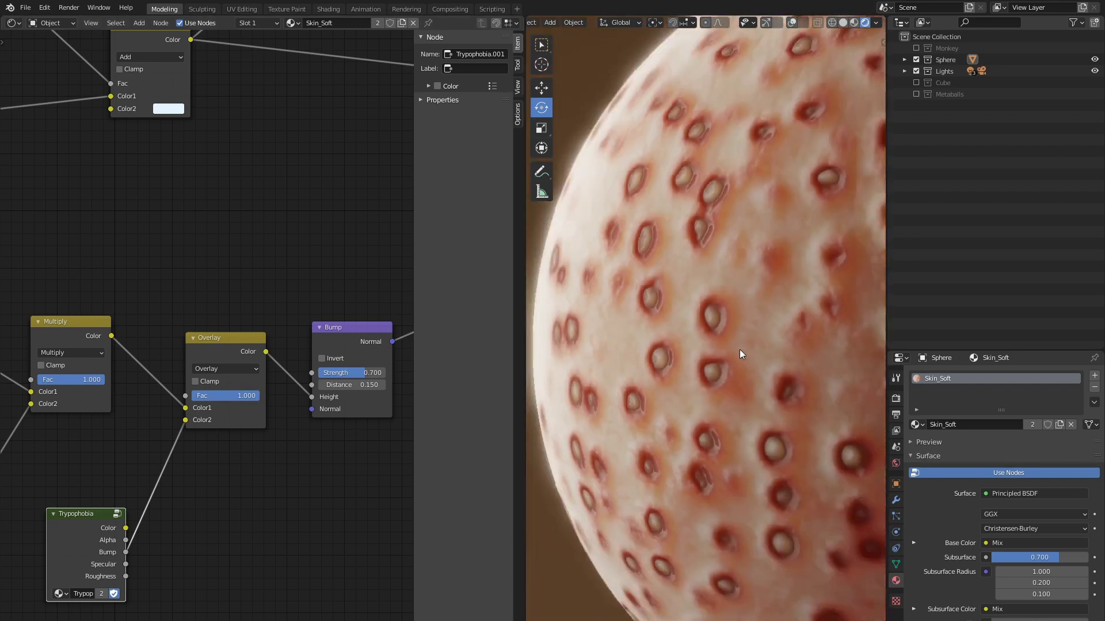
{"action": "scroll", "coordinate": [796, 329], "scroll_direction": "down", "scroll_amount": 1}
{"action": "scroll", "coordinate": [655, 335], "scroll_direction": "up", "scroll_amount": 1}
{"action": "scroll", "coordinate": [656, 339], "scroll_direction": "down", "scroll_amount": 1}
{"action": "scroll", "coordinate": [735, 345], "scroll_direction": "down", "scroll_amount": 2}
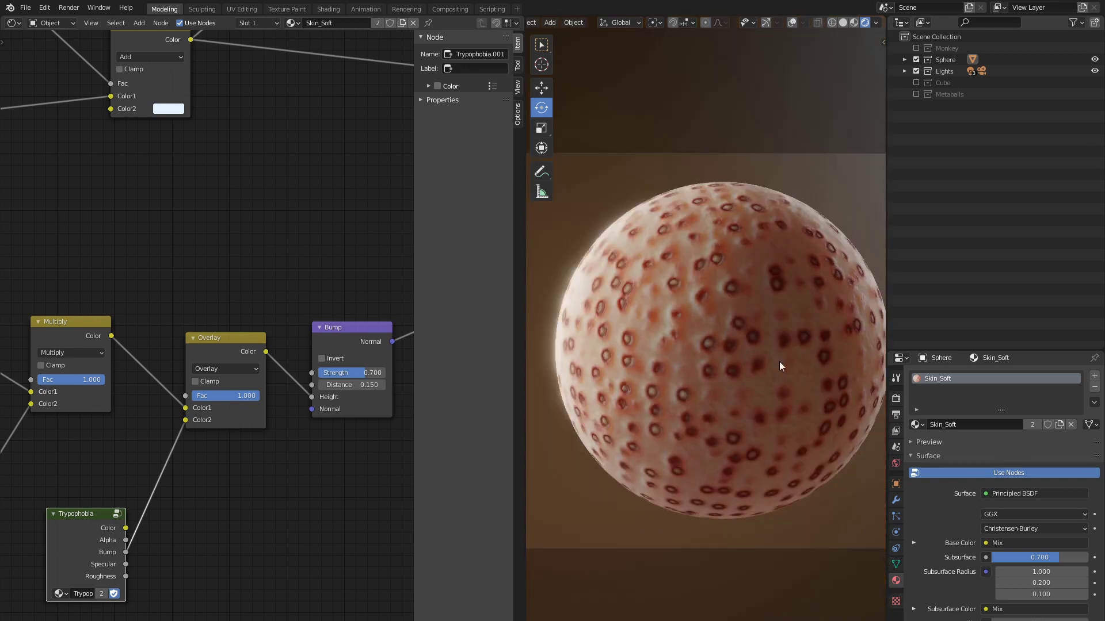
{"action": "scroll", "coordinate": [287, 225], "scroll_direction": "down", "scroll_amount": 2}
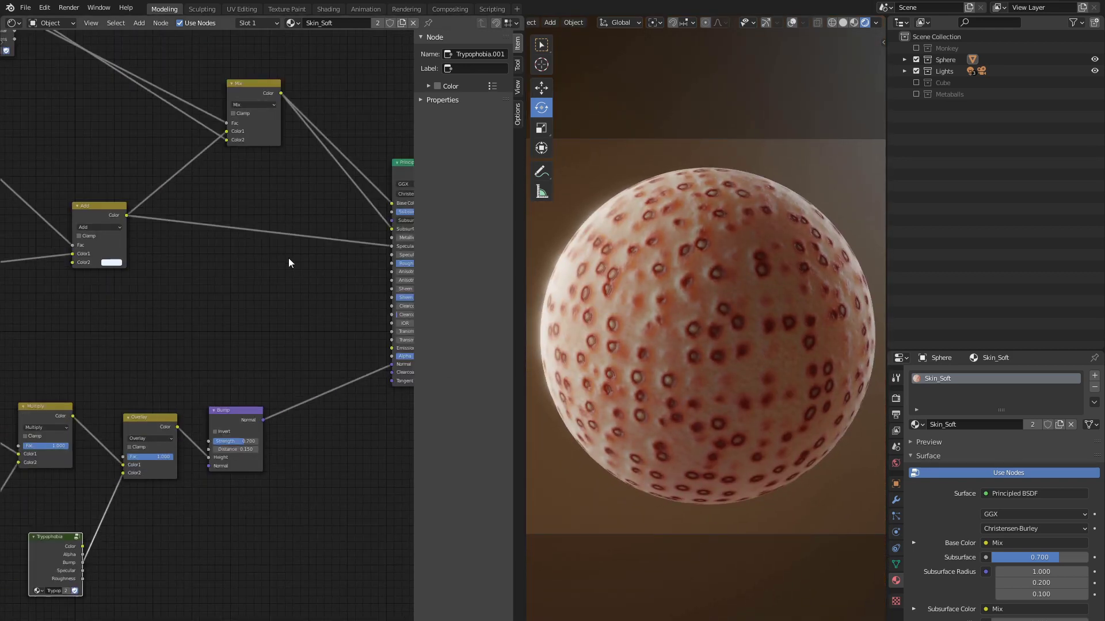
Step: Inside the Trypophobia group, add a B-Spline ColorRamp from Voronoi Distance to the Roughness output
{"action": "middle_click_drag", "start_coordinate": [288, 259], "coordinate": [291, 296]}
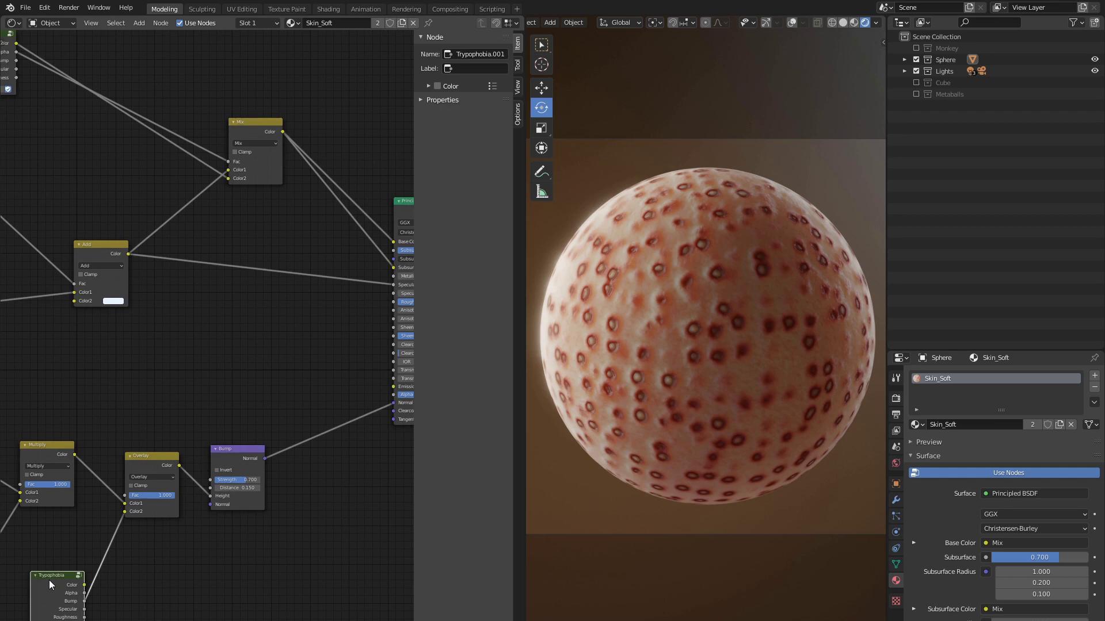
{"action": "key", "text": "Tab"}
{"action": "key", "text": "g"}
{"action": "left_click", "coordinate": [173, 381]}
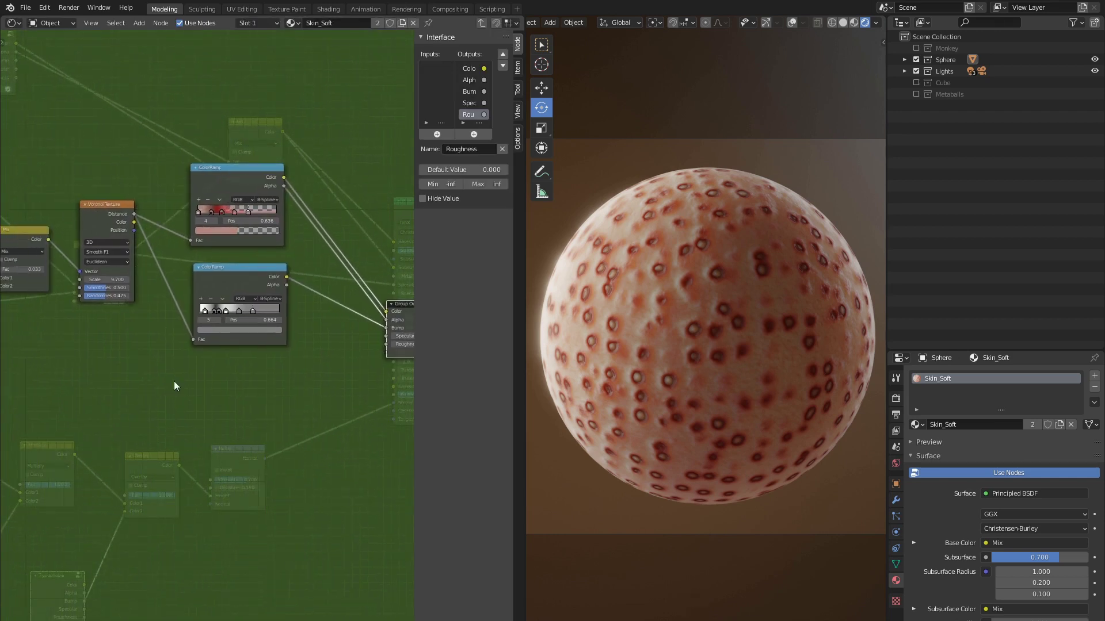
{"action": "scroll", "coordinate": [177, 377], "scroll_direction": "up", "scroll_amount": 2}
{"action": "key", "text": "shift+a"}
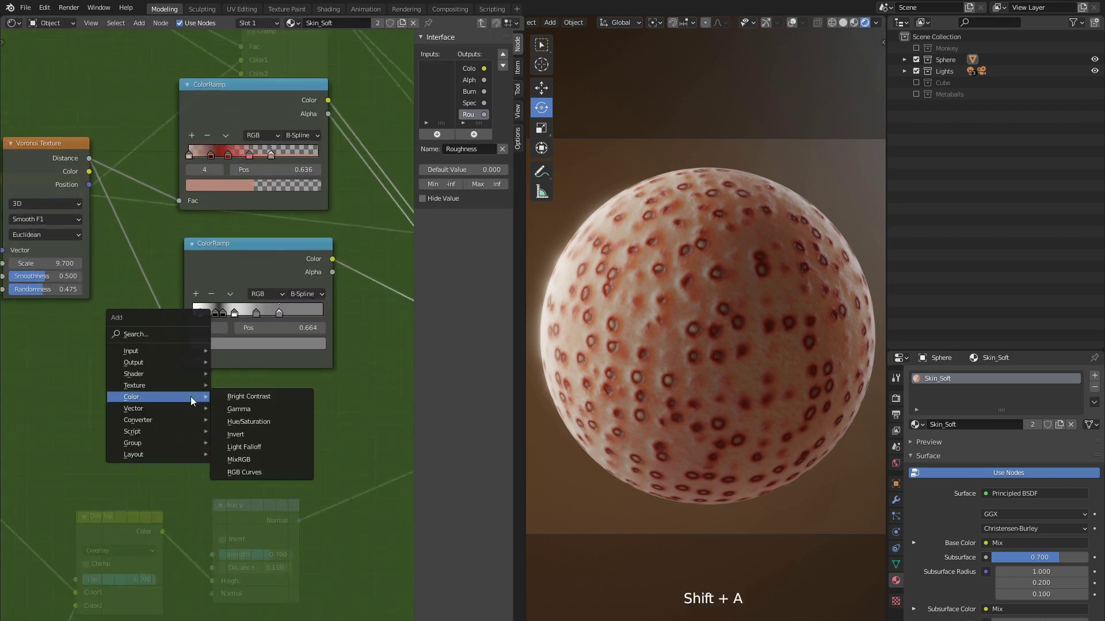
{"action": "left_click", "coordinate": [246, 436]}
{"action": "left_click", "coordinate": [259, 462]}
{"action": "left_click", "coordinate": [309, 454]}
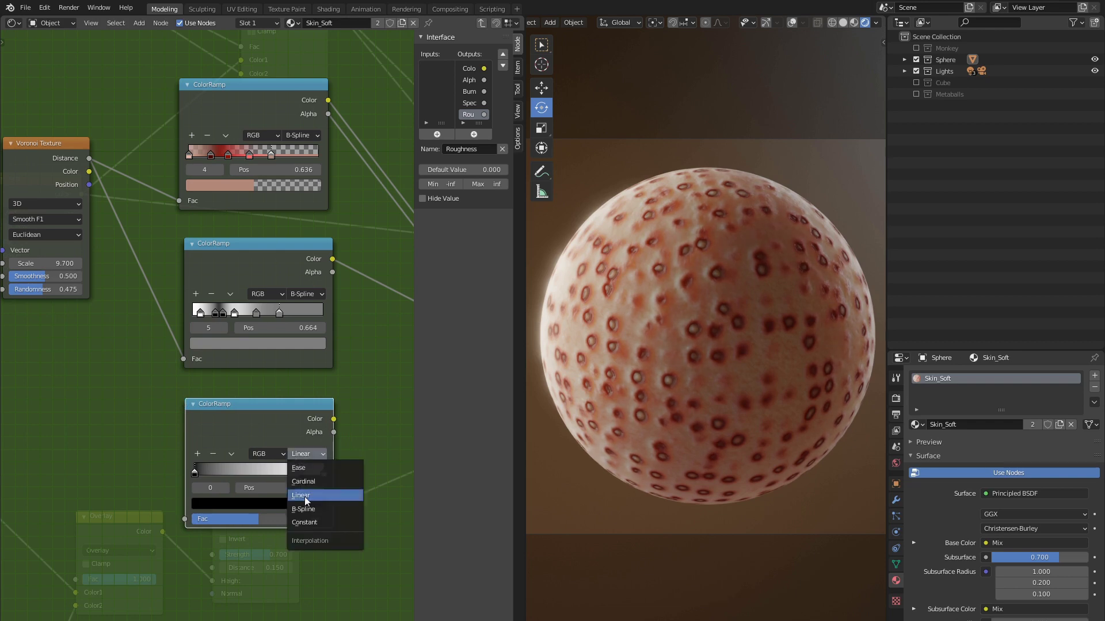
{"action": "left_click", "coordinate": [302, 498]}
{"action": "left_click_drag", "start_coordinate": [88, 158], "coordinate": [183, 518]}
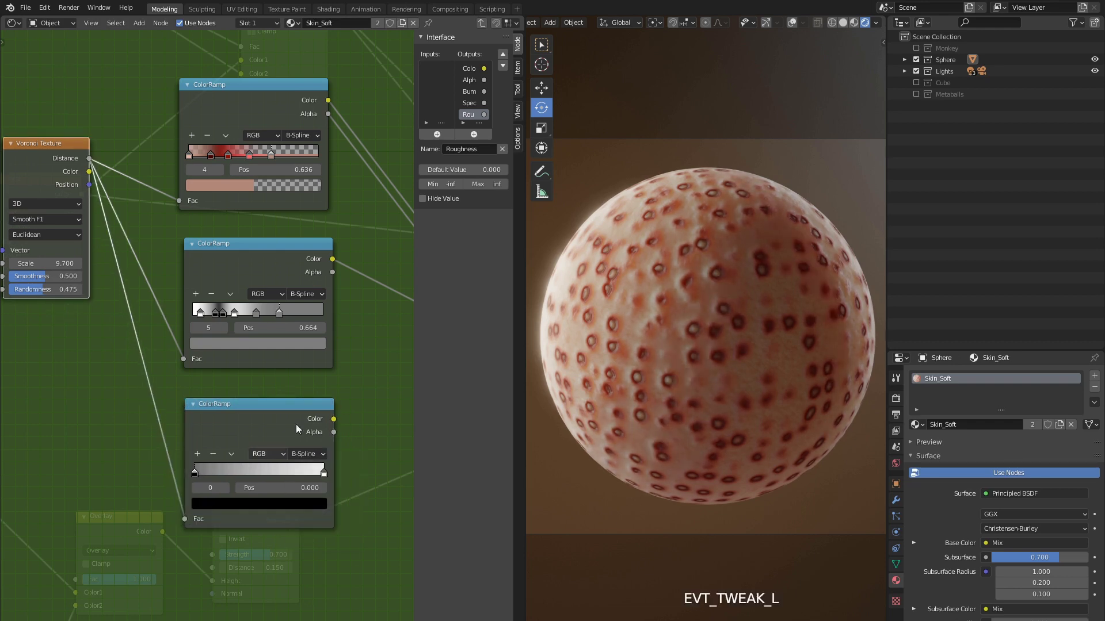
{"action": "middle_click_drag", "start_coordinate": [355, 376], "coordinate": [156, 377]}
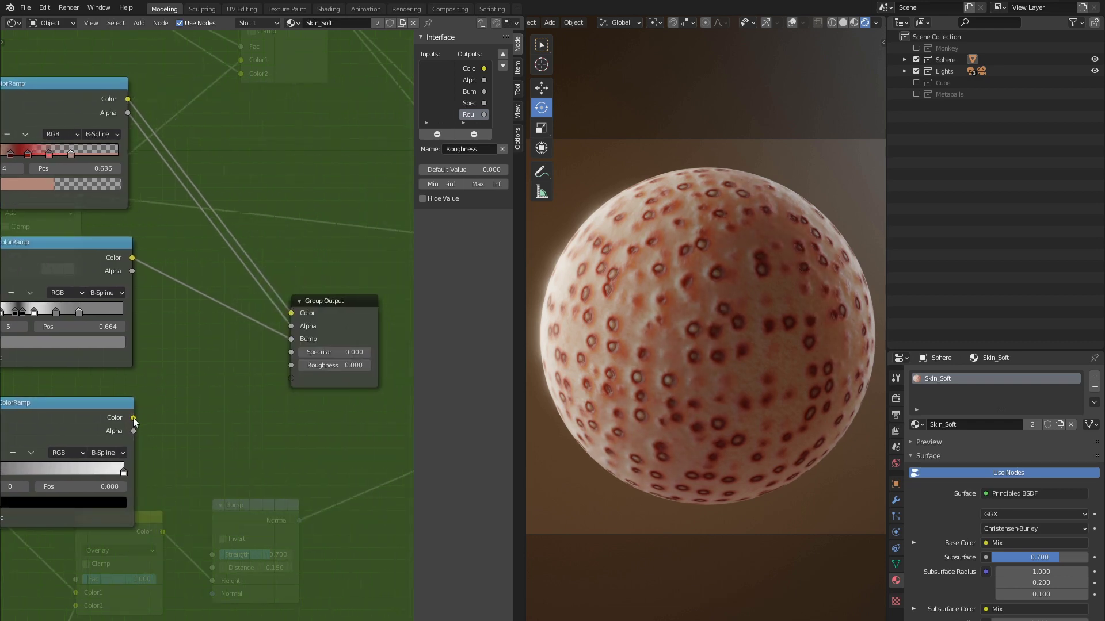
{"action": "left_click_drag", "start_coordinate": [134, 417], "coordinate": [290, 364]}
{"action": "middle_click_drag", "start_coordinate": [181, 450], "coordinate": [333, 403]}
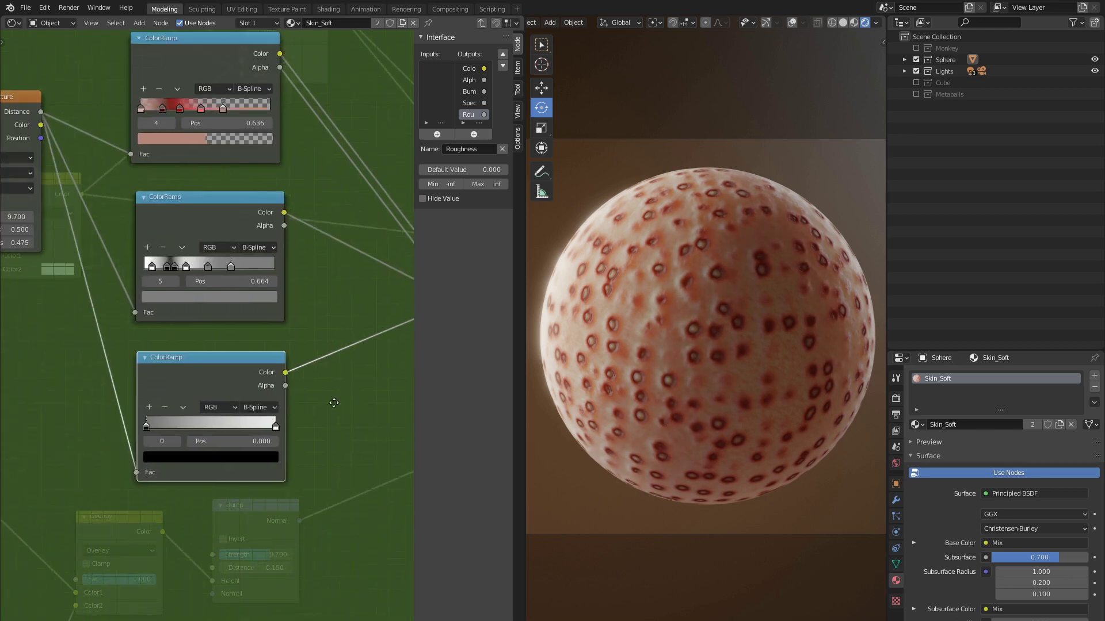
{"action": "scroll", "coordinate": [172, 408], "scroll_direction": "up", "scroll_amount": 2}
Step: Recolour the black stop light blue-grey and add a dark red stop at 0.168
{"action": "left_click", "coordinate": [158, 507]}
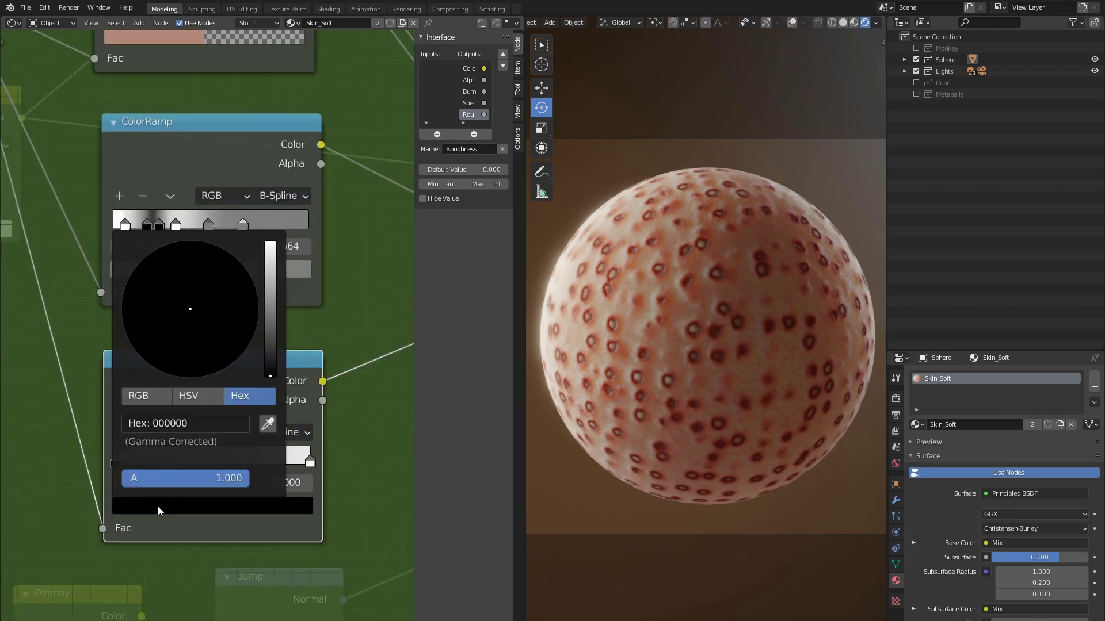
{"action": "left_click", "coordinate": [199, 423]}
{"action": "type", "text": "c8dae"}
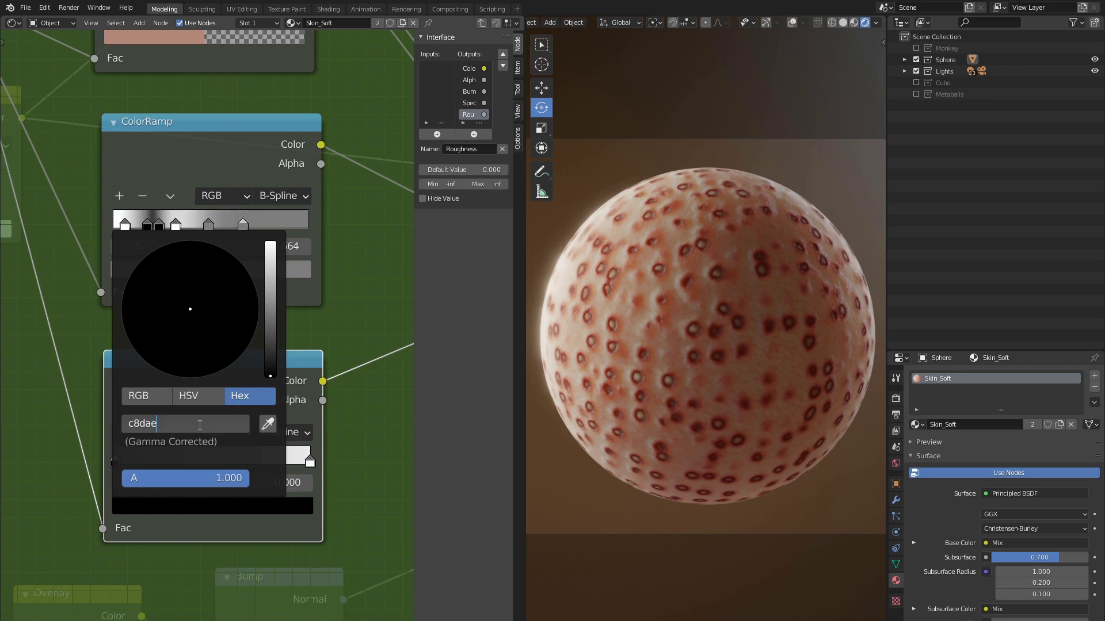
{"action": "type", "text": "4"}
{"action": "key", "text": "Return"}
{"action": "left_click", "coordinate": [121, 432]}
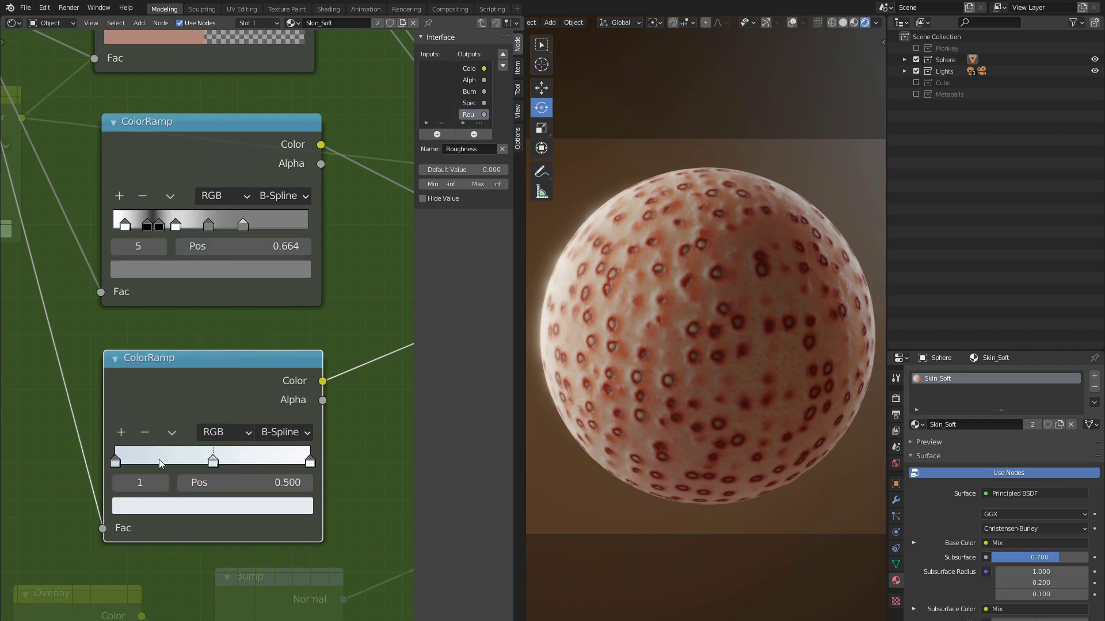
{"action": "left_click_drag", "start_coordinate": [213, 462], "coordinate": [140, 461]}
{"action": "left_click", "coordinate": [158, 507]}
{"action": "left_click", "coordinate": [175, 423]}
{"action": "type", "text": "47"}
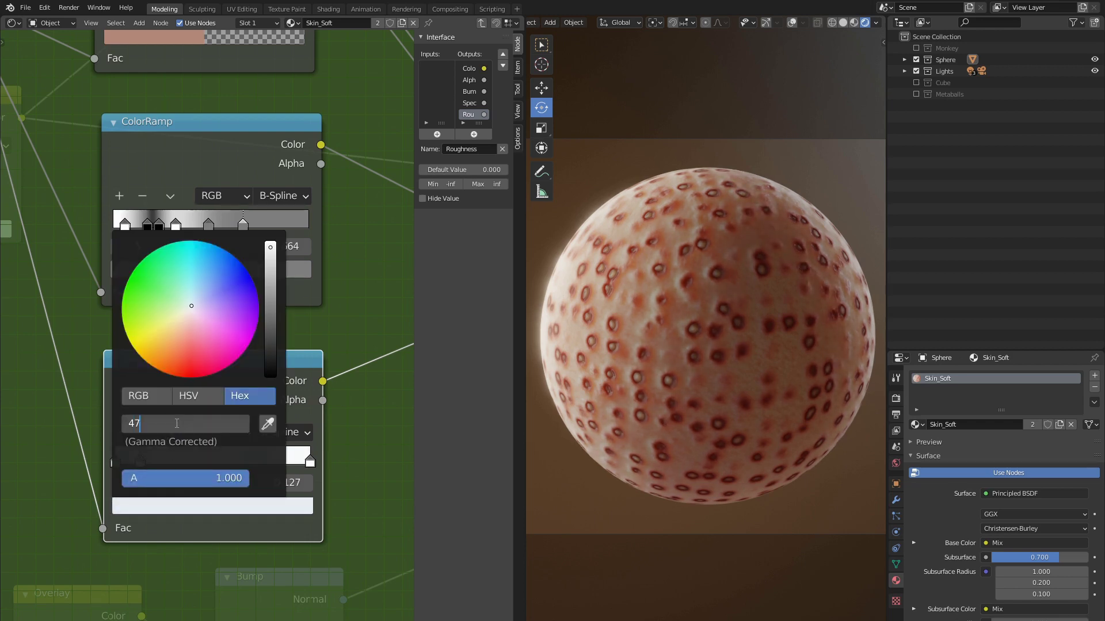
{"action": "type", "text": "0500"}
{"action": "key", "text": "Return"}
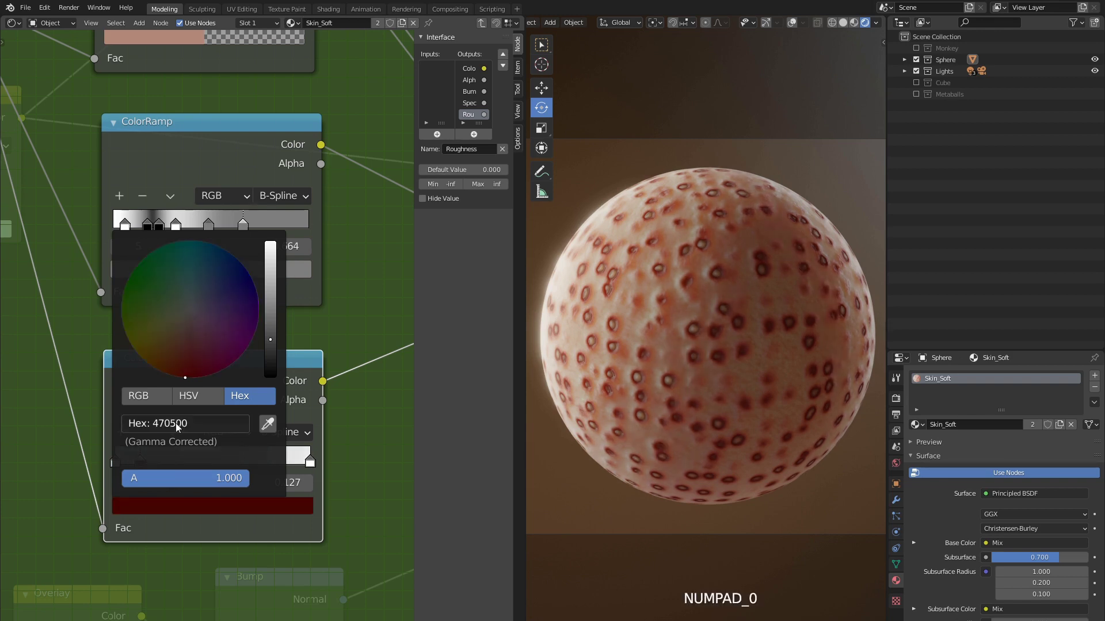
{"action": "left_click", "coordinate": [293, 483]}
{"action": "type", "text": "0.168"}
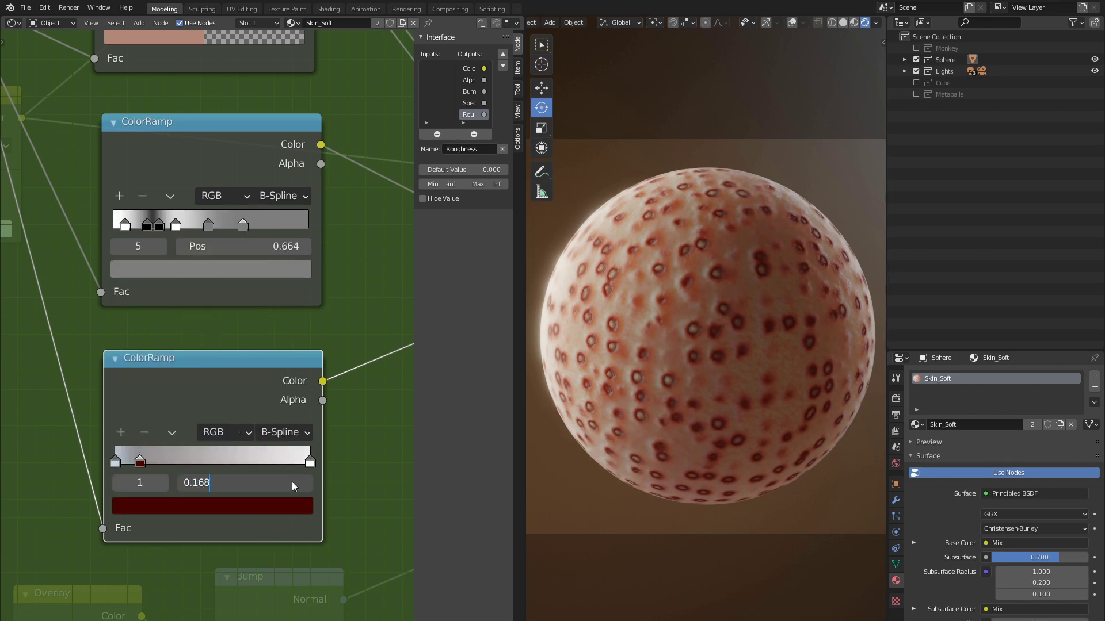
{"action": "key", "text": "Return"}
Step: Add a red stop to the ramp
{"action": "left_click", "coordinate": [123, 433]}
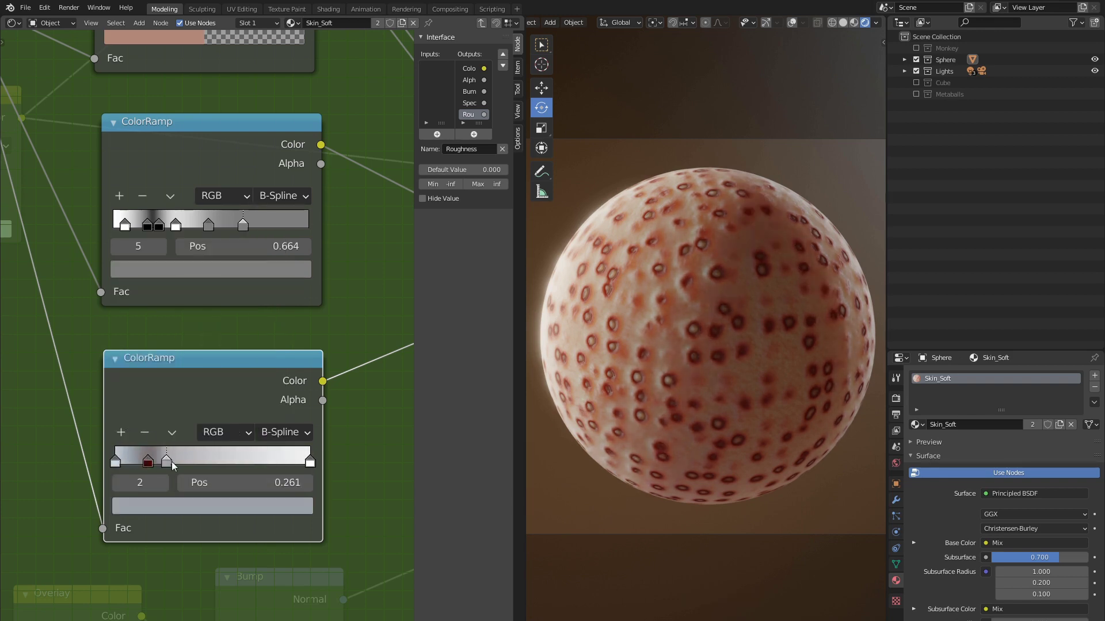
{"action": "left_click", "coordinate": [182, 503]}
{"action": "left_click", "coordinate": [185, 422]}
{"action": "type", "text": "95"}
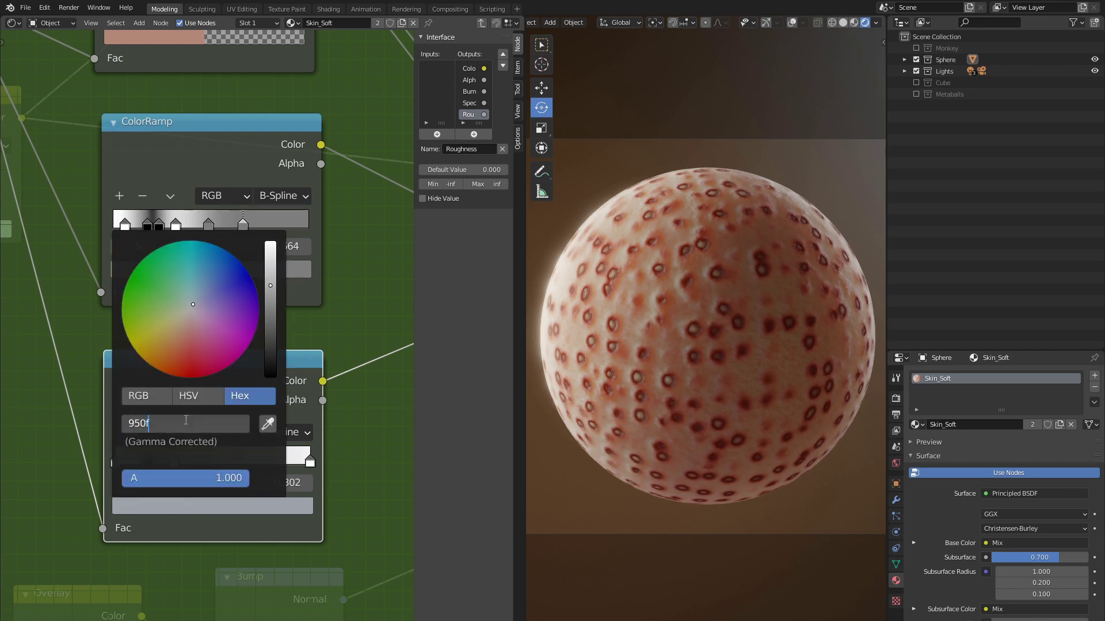
{"action": "type", "text": "0f"}
{"action": "key", "text": "Return"}
{"action": "left_click", "coordinate": [290, 485]}
{"action": "type", "text": "0."}
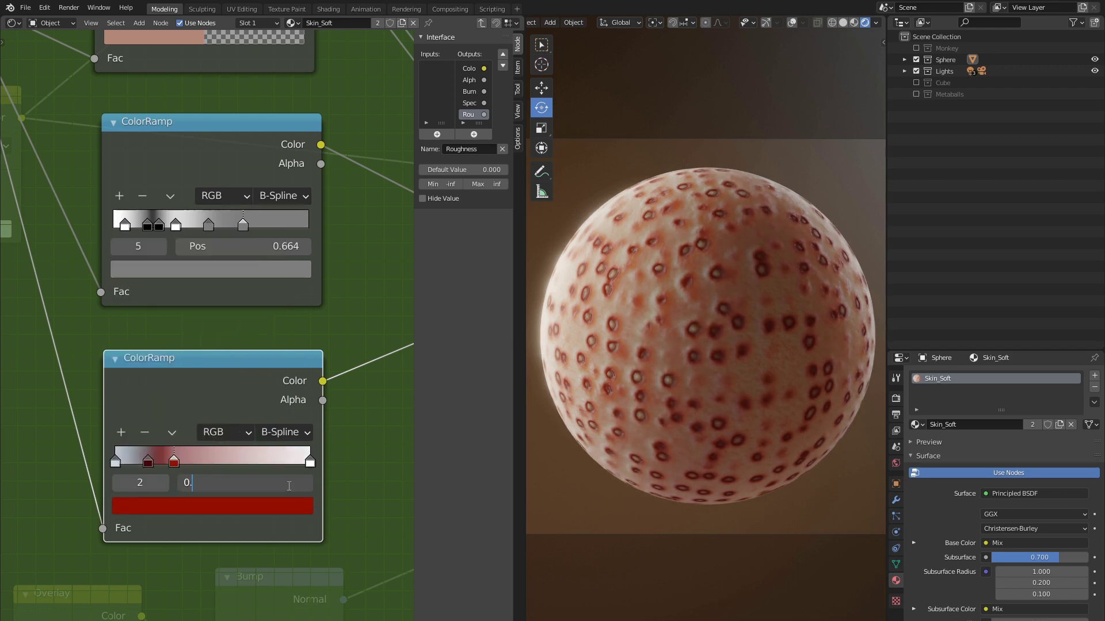
{"action": "type", "text": "3"}
{"action": "key", "text": "Return"}
Step: Add a pink stop at position 0.364
{"action": "left_click", "coordinate": [121, 432]}
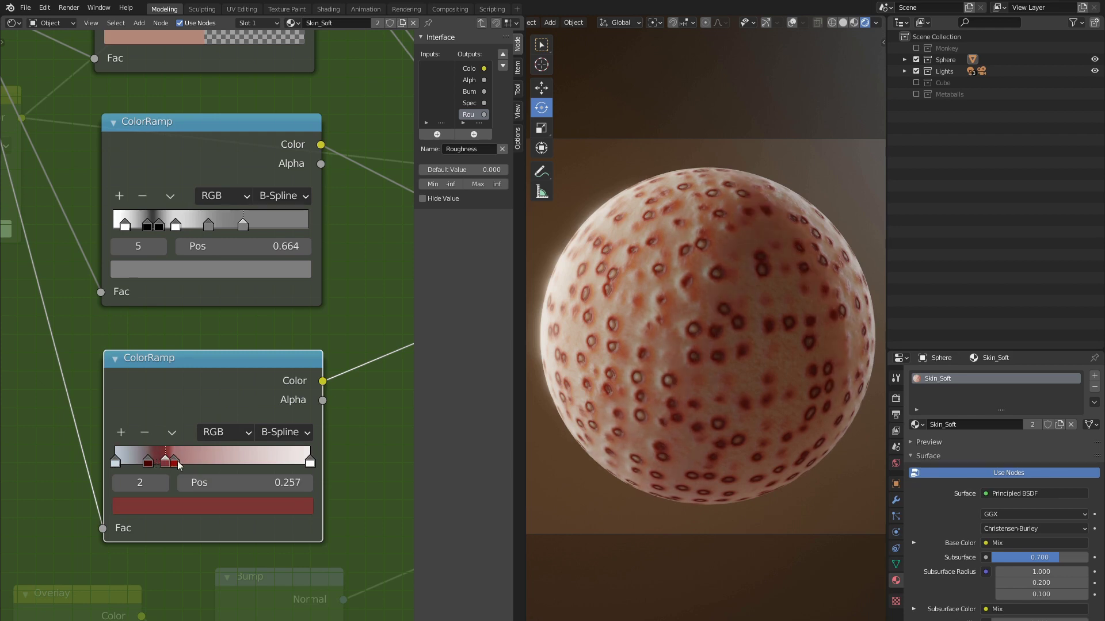
{"action": "left_click_drag", "start_coordinate": [179, 465], "coordinate": [203, 465]}
{"action": "left_click", "coordinate": [203, 506]}
{"action": "left_click", "coordinate": [183, 423]}
{"action": "type", "text": "ffcdb3"}
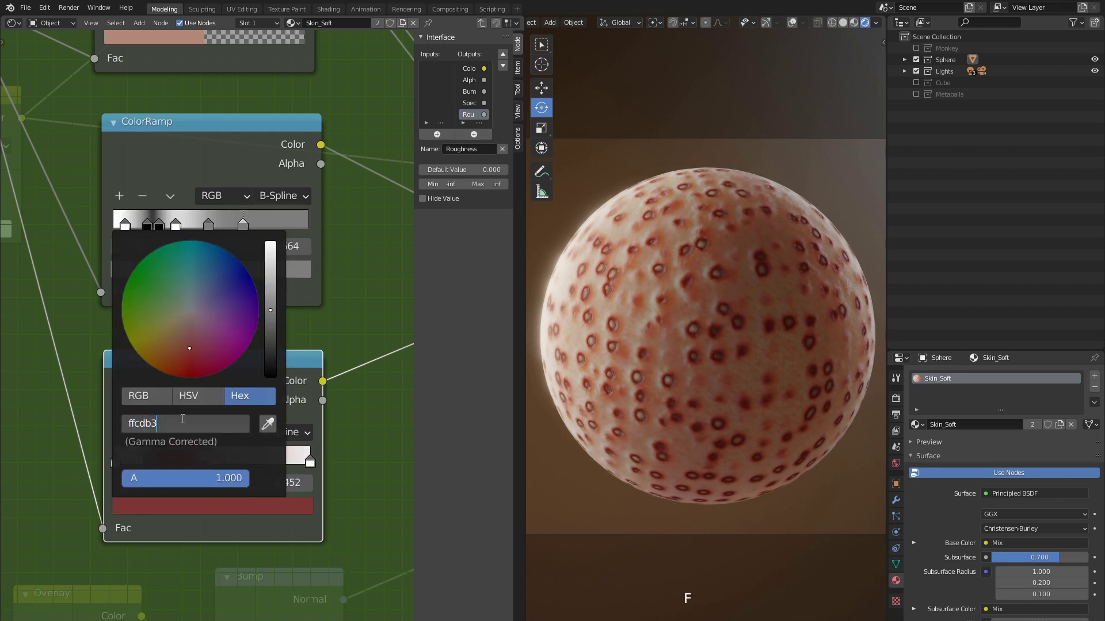
{"action": "key", "text": "Return"}
{"action": "left_click", "coordinate": [283, 485]}
{"action": "type", "text": "0.364"}
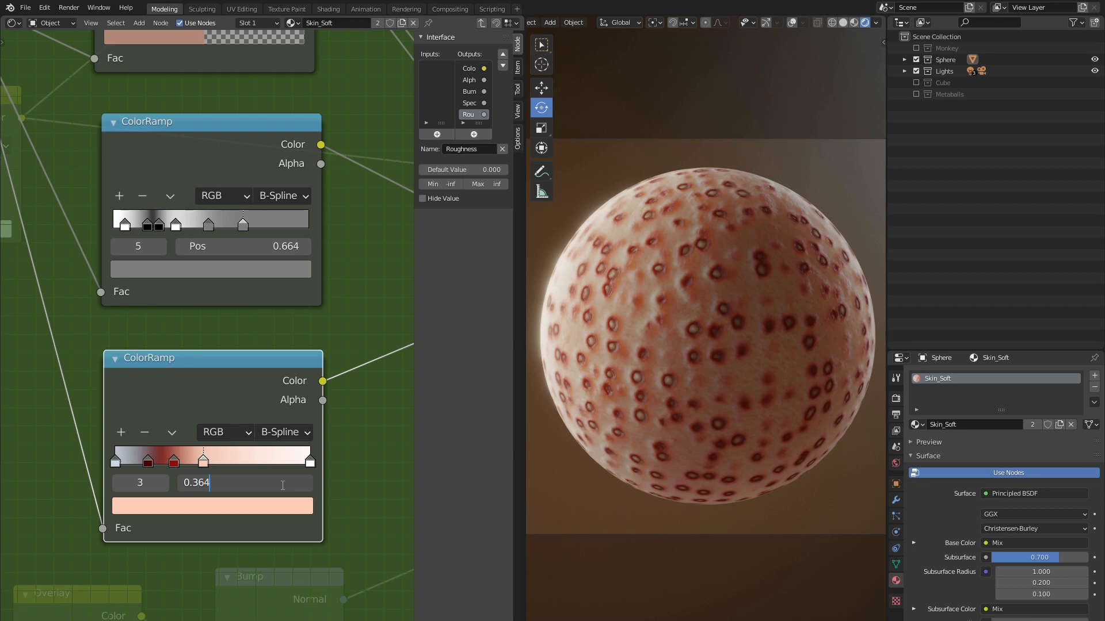
{"action": "key", "text": "Return"}
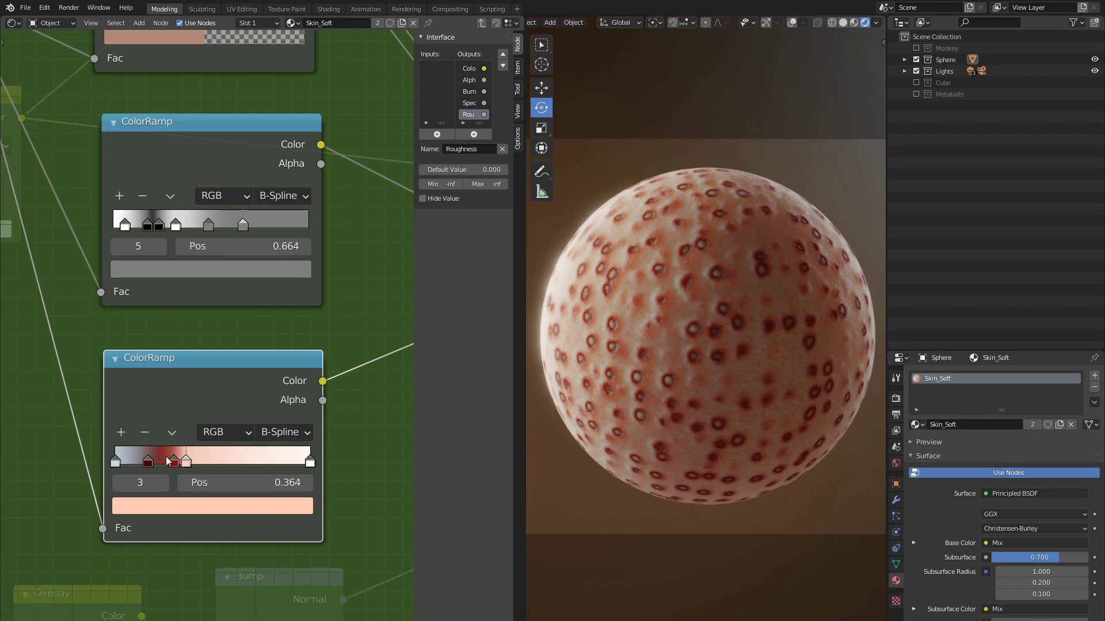
Step: Colour the selected stop B38A7B and move the end stop to 0.475
{"action": "left_click", "coordinate": [212, 506]}
{"action": "left_click", "coordinate": [190, 424]}
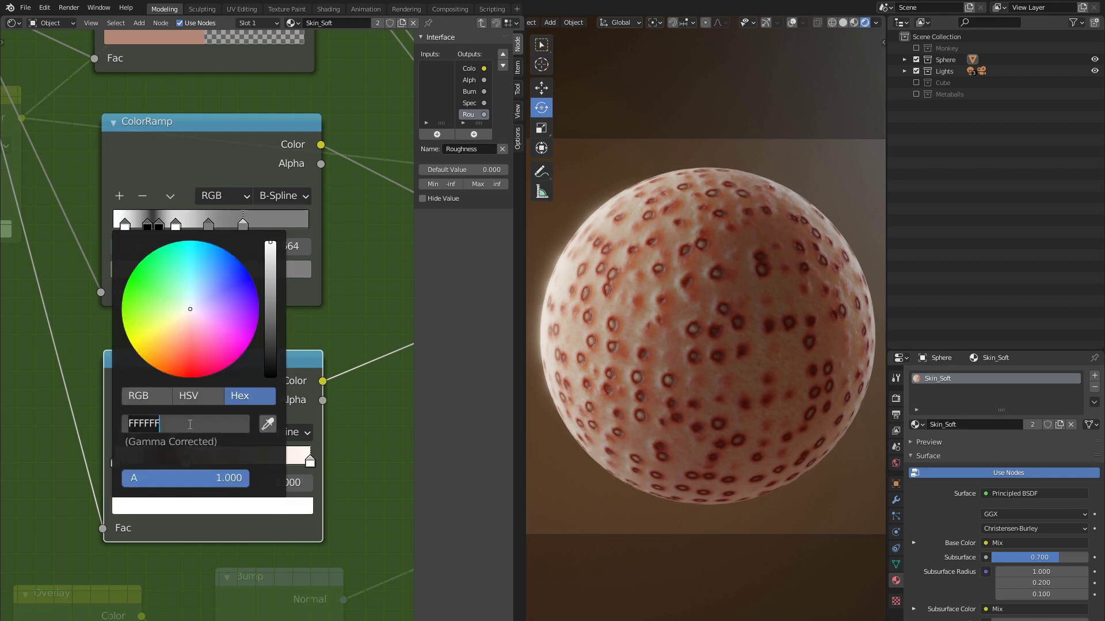
{"action": "type", "text": "b38a"}
{"action": "type", "text": "b"}
{"action": "key", "text": "Return"}
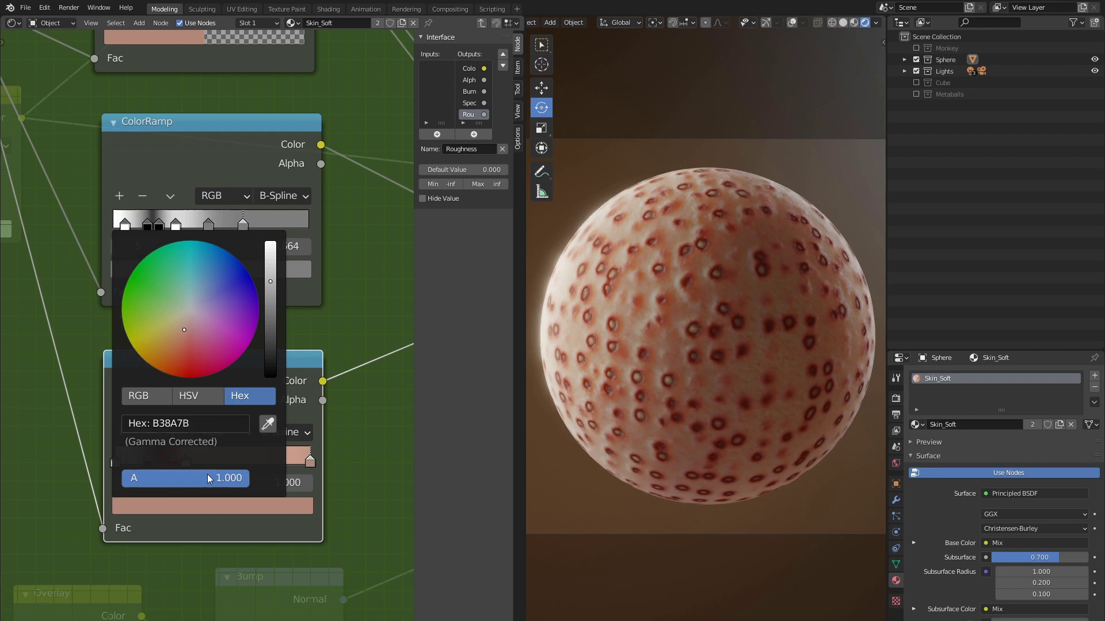
{"action": "left_click_drag", "start_coordinate": [308, 462], "coordinate": [205, 460]}
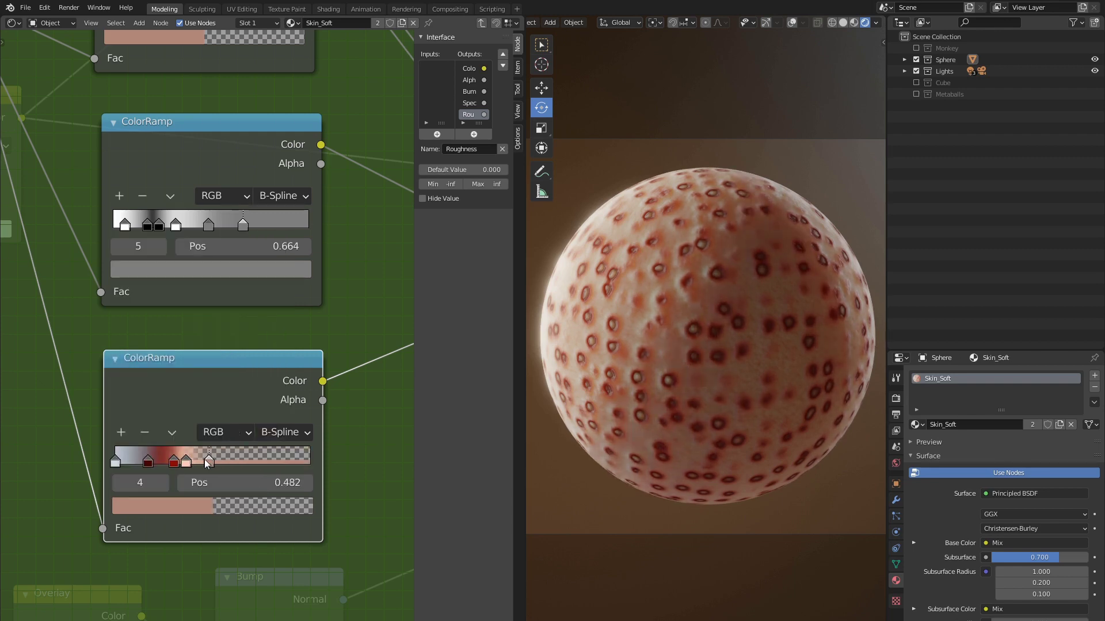
{"action": "left_click", "coordinate": [281, 484]}
{"action": "type", "text": "0.475"}
{"action": "key", "text": "Return"}
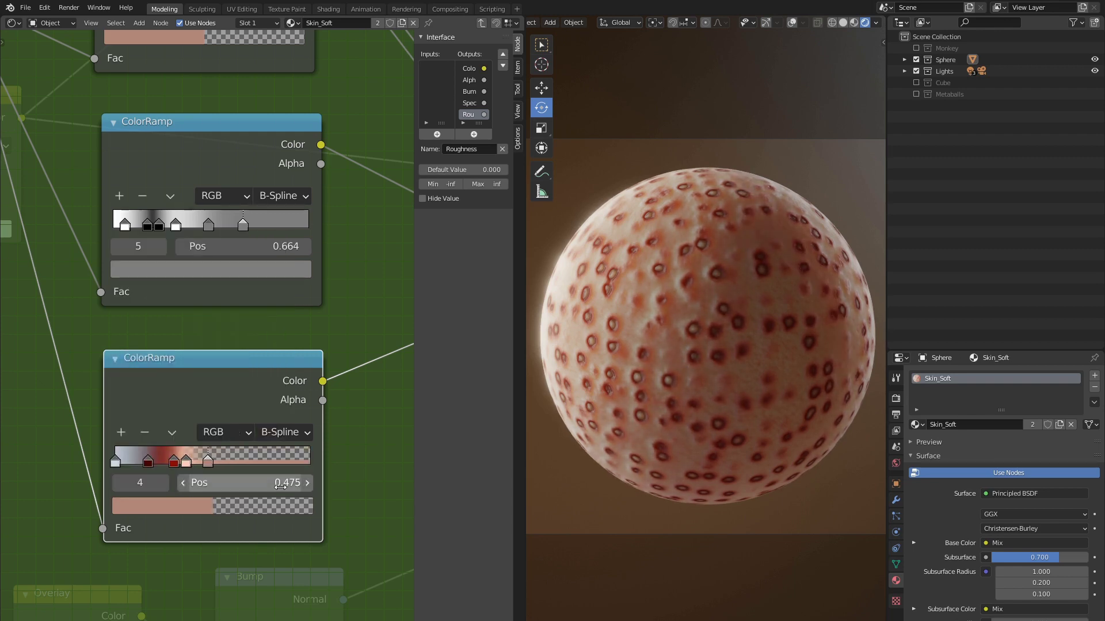
{"action": "scroll", "coordinate": [332, 440], "scroll_direction": "down", "scroll_amount": 1}
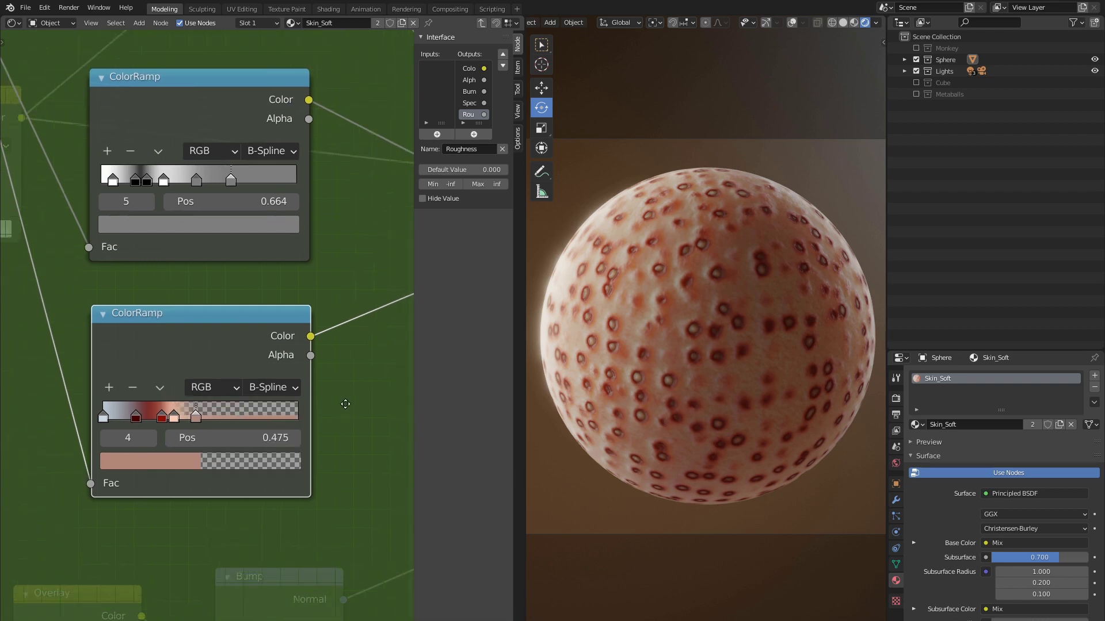
{"action": "scroll", "coordinate": [345, 404], "scroll_direction": "down", "scroll_amount": 2}
Step: Back in the material, duplicate the Trypophobia node and wire its Specular into the Principled BSDF Specular
{"action": "key", "text": "Tab"}
{"action": "scroll", "coordinate": [203, 369], "scroll_direction": "down", "scroll_amount": 2}
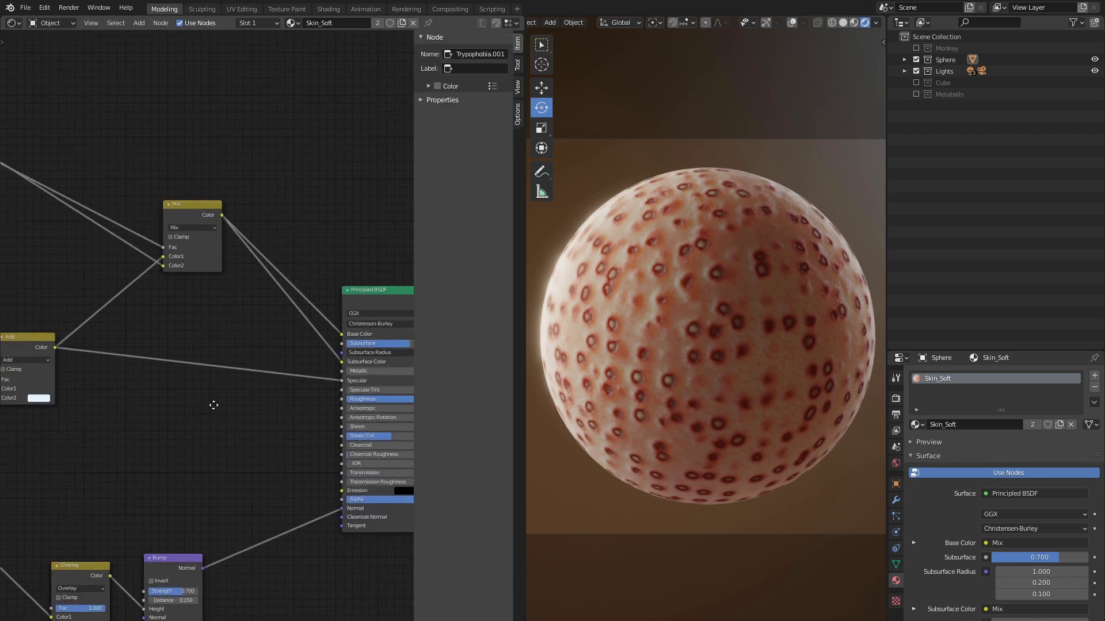
{"action": "scroll", "coordinate": [212, 394], "scroll_direction": "down", "scroll_amount": 1}
{"action": "left_click", "coordinate": [54, 192]}
{"action": "key", "text": "shift+d"}
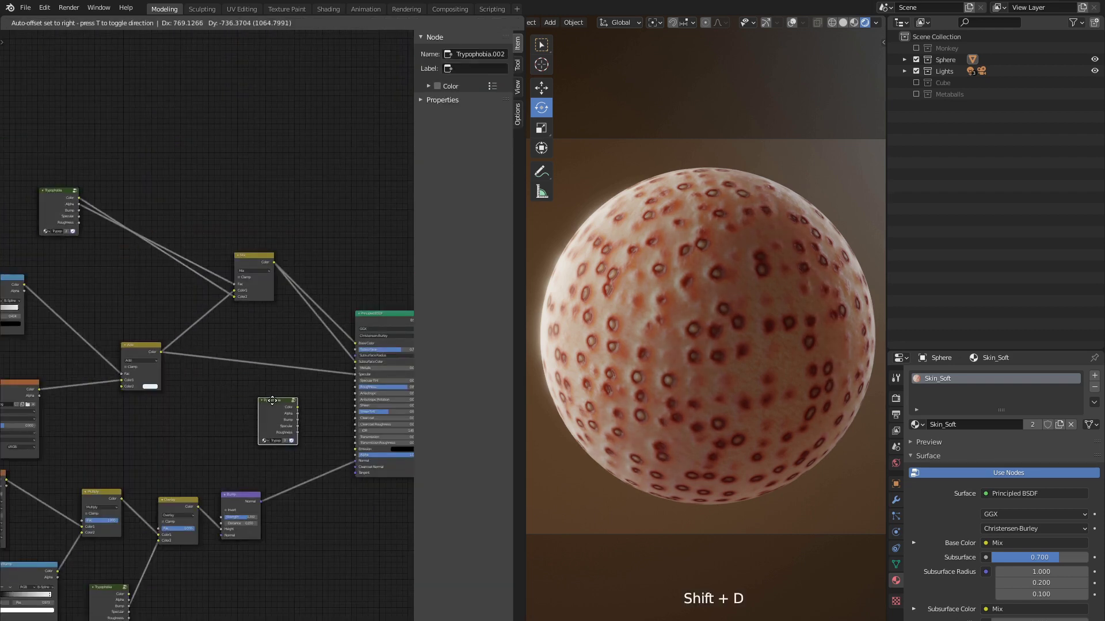
{"action": "left_click", "coordinate": [302, 381]}
{"action": "scroll", "coordinate": [259, 379], "scroll_direction": "up", "scroll_amount": 1}
{"action": "scroll", "coordinate": [229, 371], "scroll_direction": "up", "scroll_amount": 2}
{"action": "scroll", "coordinate": [224, 368], "scroll_direction": "up", "scroll_amount": 1}
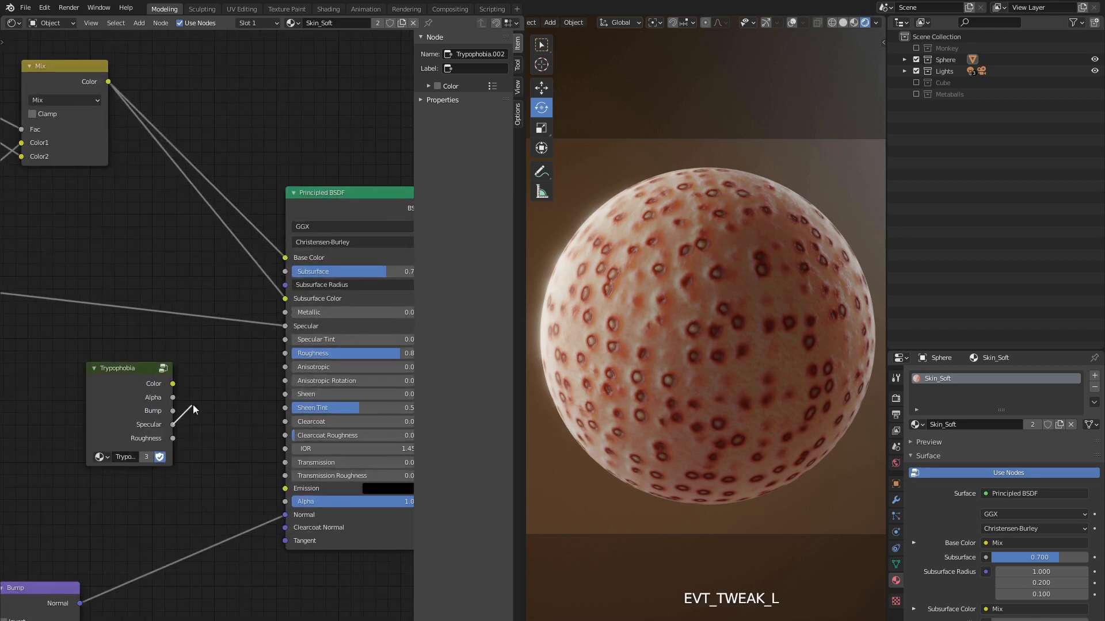
{"action": "left_click_drag", "start_coordinate": [173, 424], "coordinate": [287, 330]}
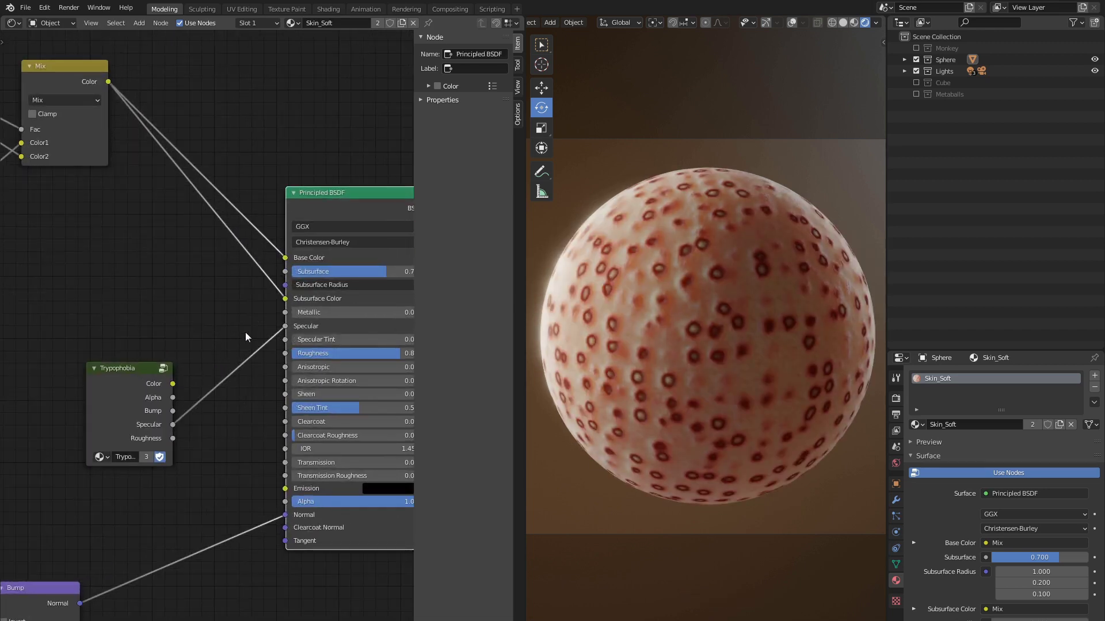
{"action": "scroll", "coordinate": [615, 315], "scroll_direction": "up", "scroll_amount": 3}
{"action": "scroll", "coordinate": [707, 335], "scroll_direction": "up", "scroll_amount": 1}
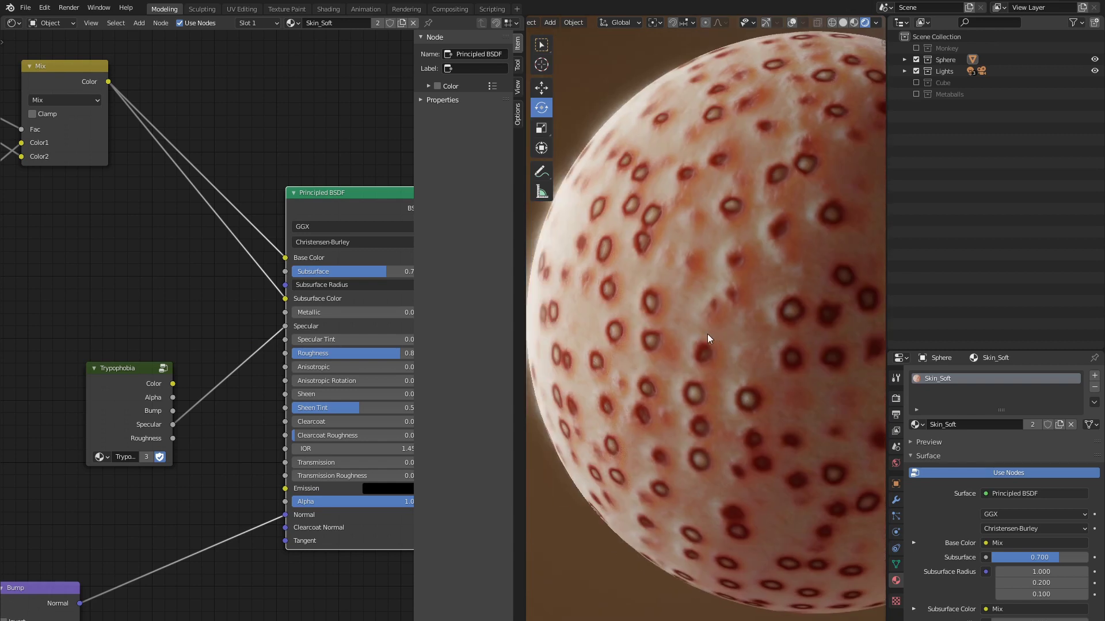
Step: Inside the Trypophobia group, add a ColorRamp from Voronoi Distance to the Roughness output
{"action": "middle_click_drag", "start_coordinate": [707, 334], "coordinate": [710, 334], "text": "shift"}
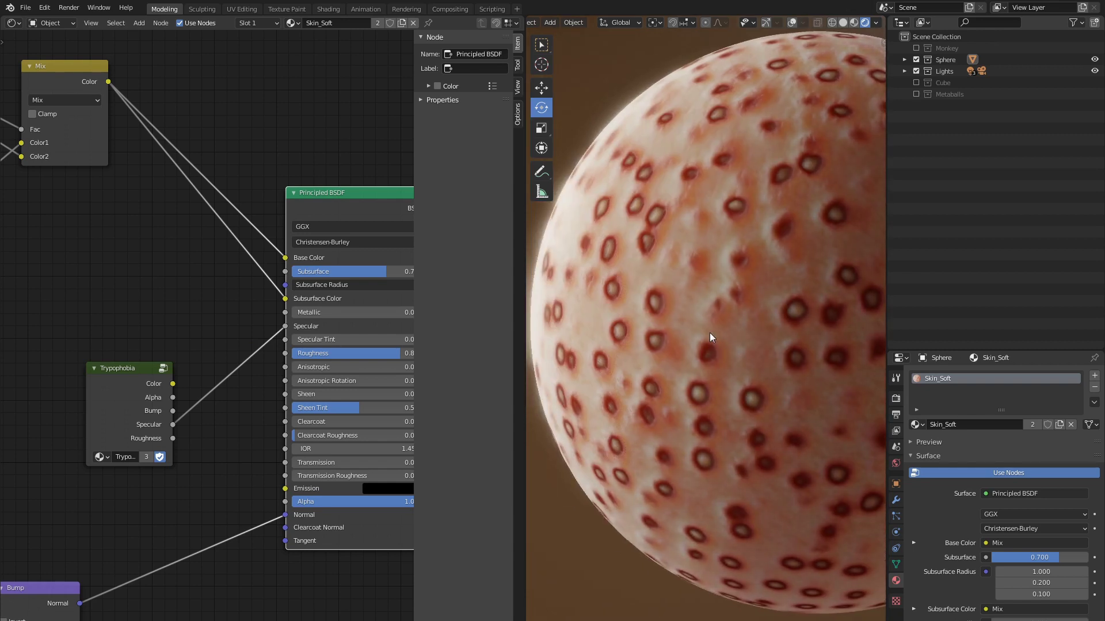
{"action": "middle_click_drag", "start_coordinate": [184, 445], "coordinate": [215, 413]}
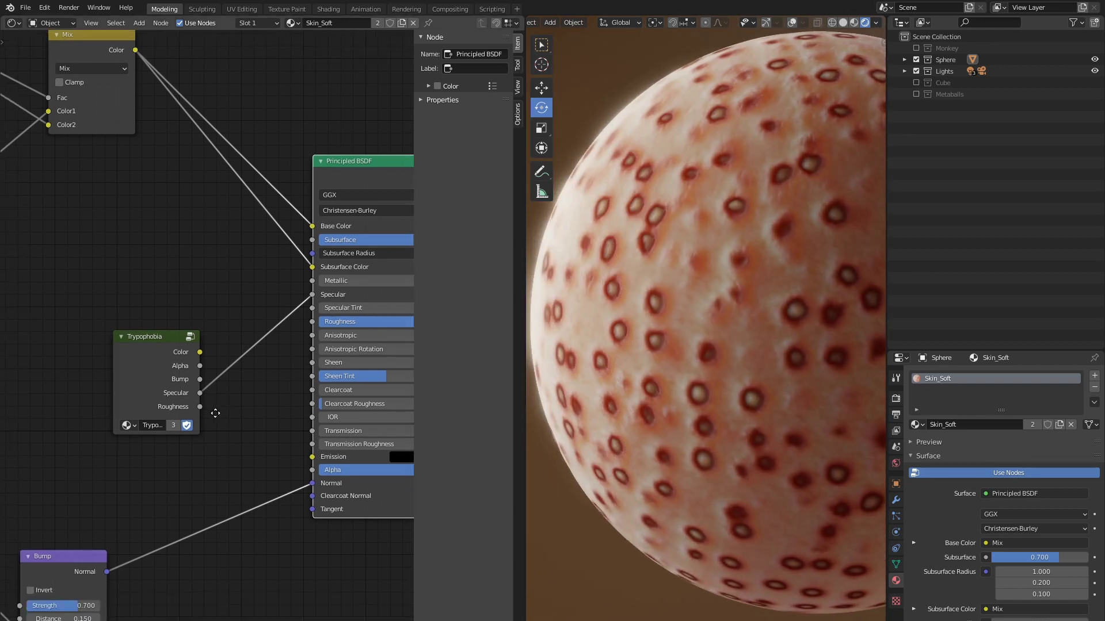
{"action": "left_click", "coordinate": [157, 337]}
{"action": "key", "text": "Tab"}
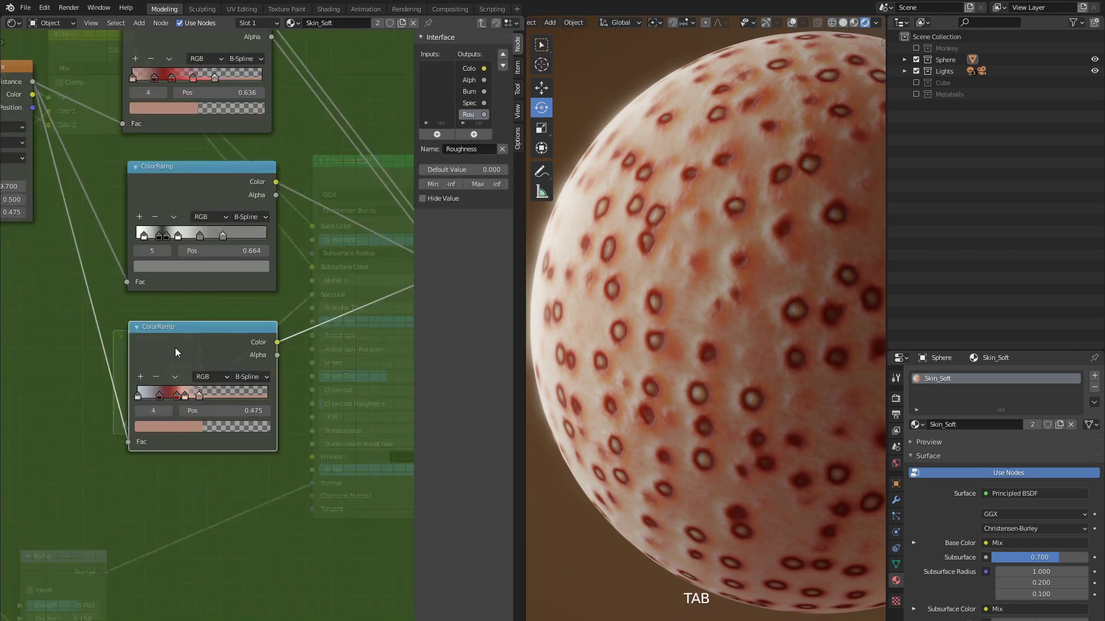
{"action": "key", "text": "shift+a"}
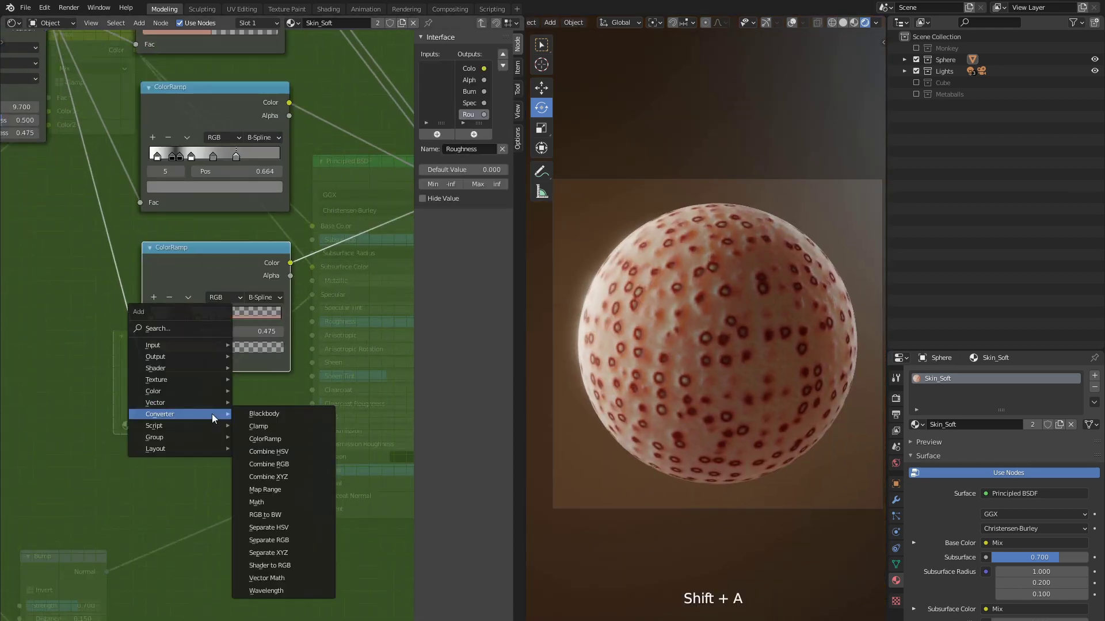
{"action": "left_click", "coordinate": [289, 437]}
{"action": "left_click", "coordinate": [241, 467]}
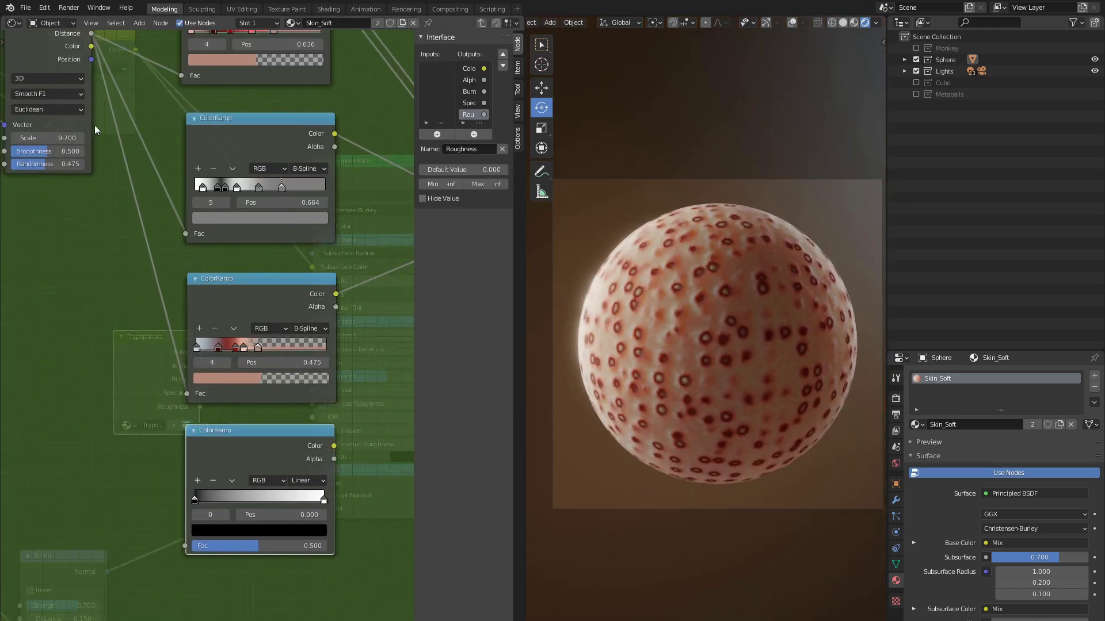
{"action": "middle_click_drag", "start_coordinate": [90, 97], "coordinate": [107, 125]}
{"action": "middle_click_drag", "start_coordinate": [107, 54], "coordinate": [101, 60]}
{"action": "left_click_drag", "start_coordinate": [100, 55], "coordinate": [192, 567]}
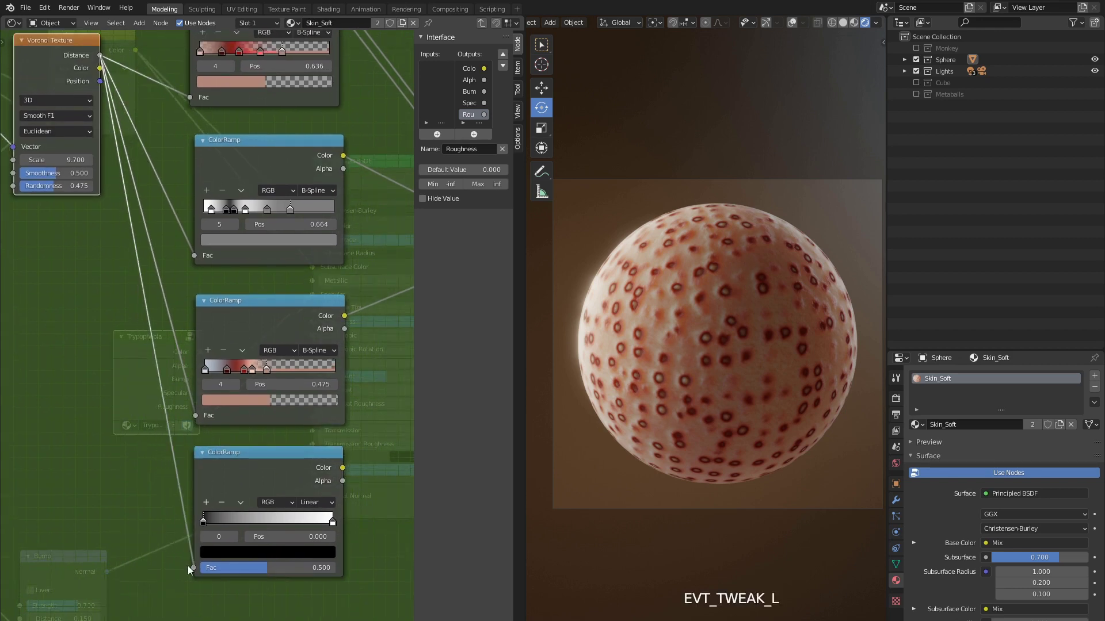
{"action": "middle_click_drag", "start_coordinate": [204, 558], "coordinate": [48, 556]}
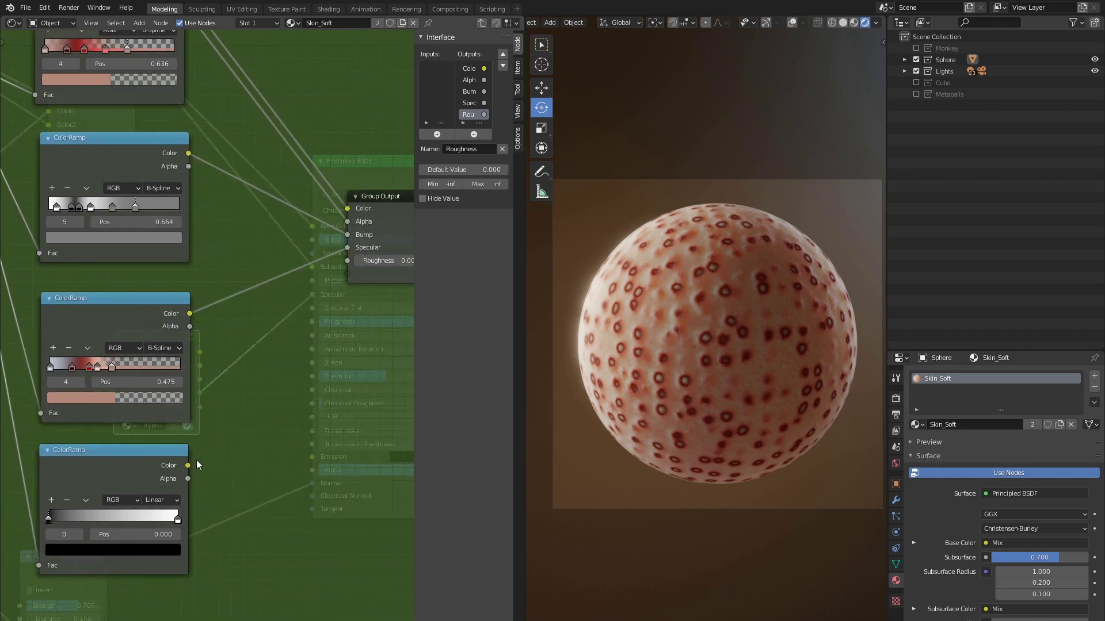
{"action": "left_click_drag", "start_coordinate": [187, 465], "coordinate": [347, 260]}
{"action": "scroll", "coordinate": [344, 284], "scroll_direction": "up", "scroll_amount": 3}
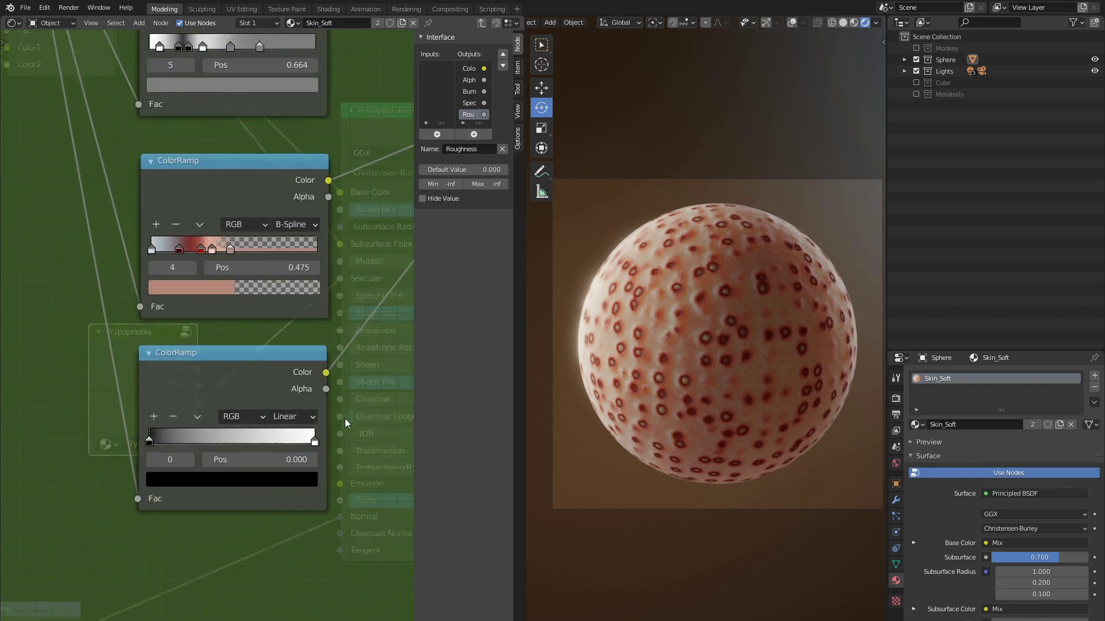
{"action": "scroll", "coordinate": [345, 418], "scroll_direction": "up", "scroll_amount": 2}
Step: Set the new ramp to B-Spline with a dark grey 535353 first stop at 0.064
{"action": "left_click", "coordinate": [334, 397]}
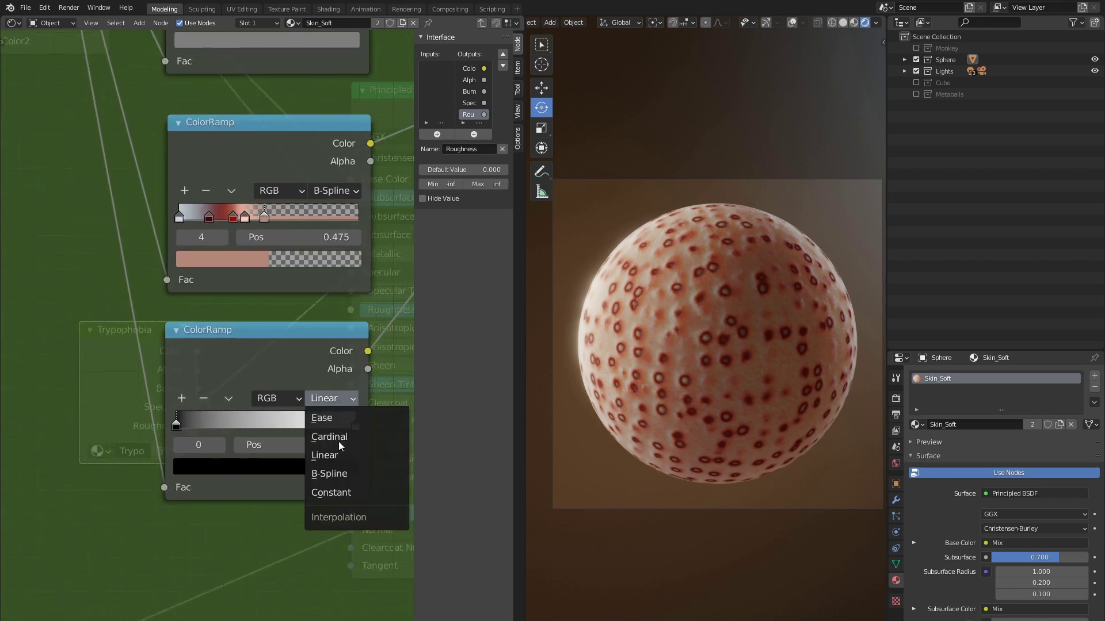
{"action": "left_click", "coordinate": [340, 473]}
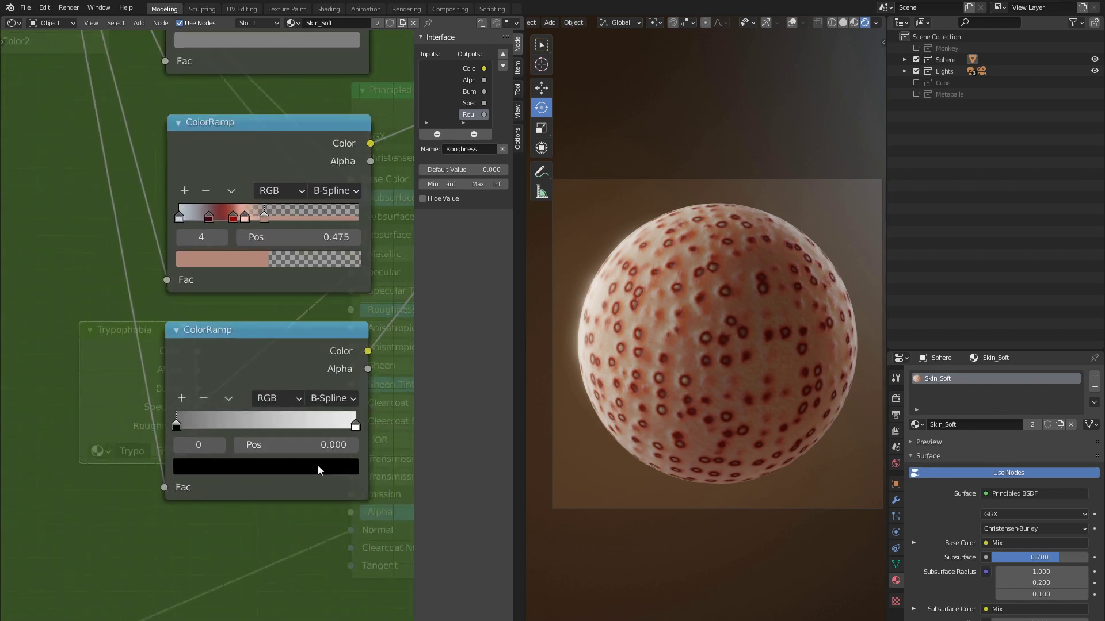
{"action": "left_click", "coordinate": [317, 469]}
{"action": "left_click", "coordinate": [253, 392]}
{"action": "type", "text": "535353"}
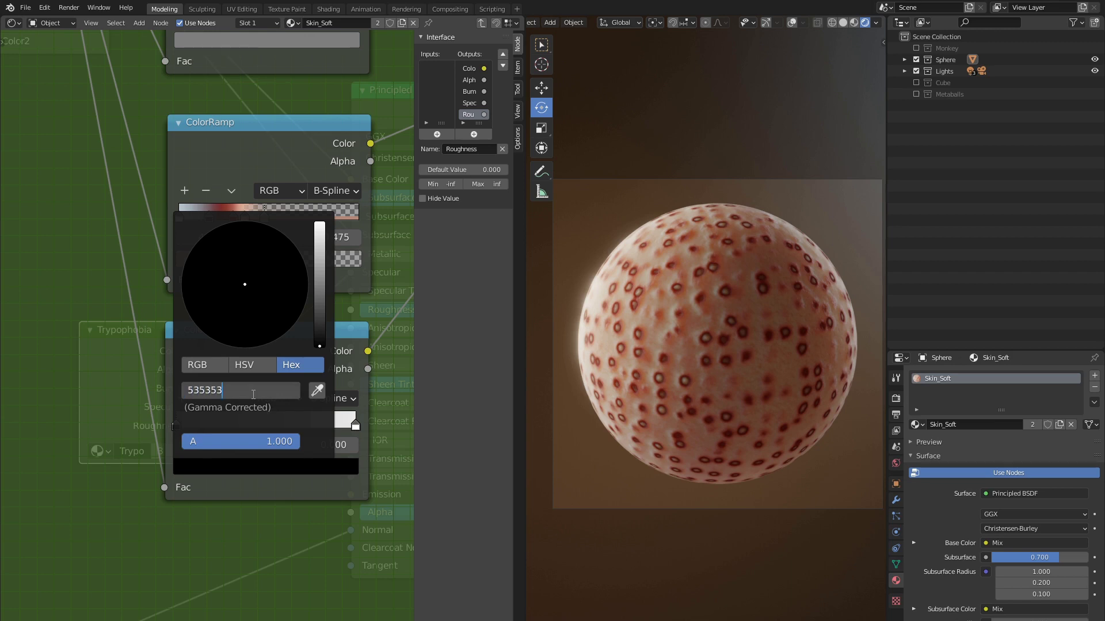
{"action": "key", "text": "Return"}
{"action": "left_click", "coordinate": [335, 450]}
{"action": "type", "text": "0.06"}
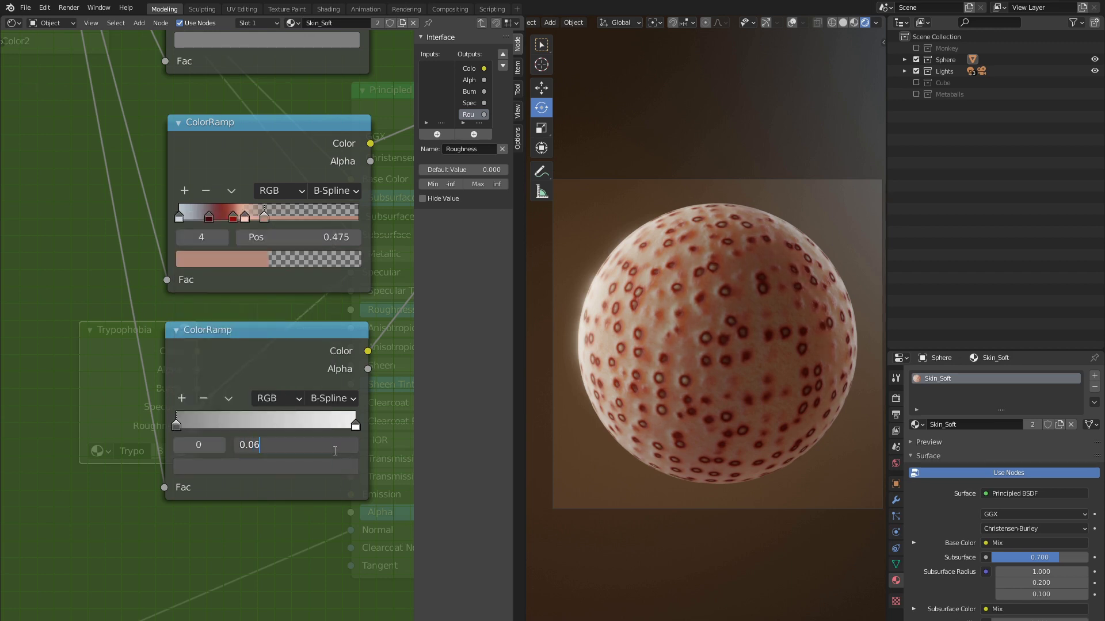
{"action": "type", "text": "4"}
{"action": "key", "text": "Return"}
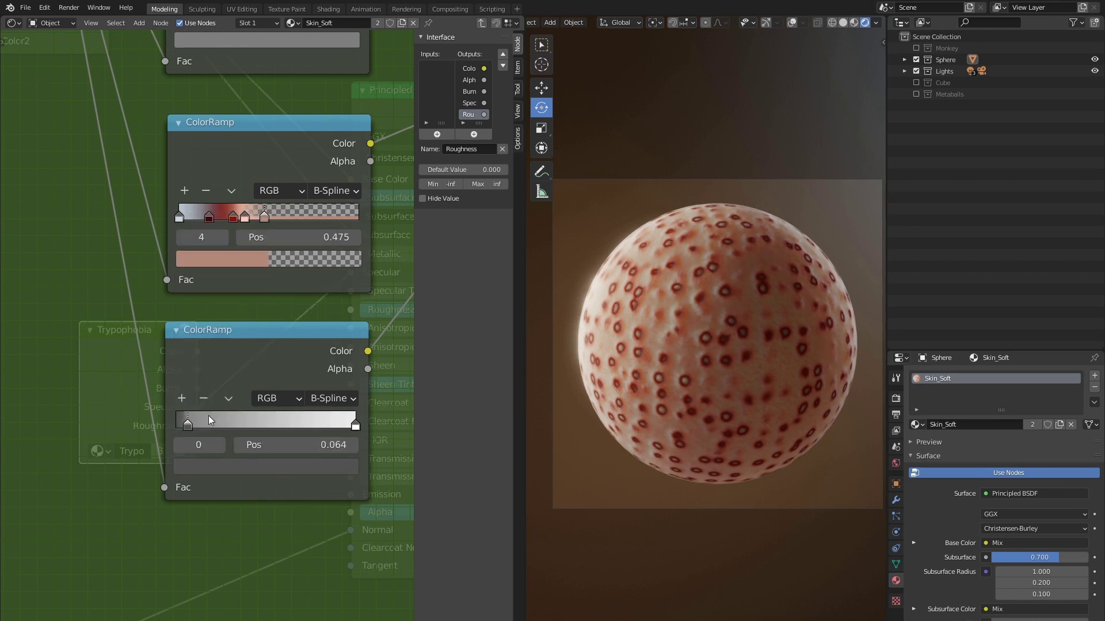
Step: Add a light grey stop at 0.132 and make the end stop CCCCCC at 0.305
{"action": "left_click", "coordinate": [181, 398]}
{"action": "left_click", "coordinate": [279, 471]}
{"action": "left_click", "coordinate": [262, 386]}
{"action": "type", "text": "cccccc"}
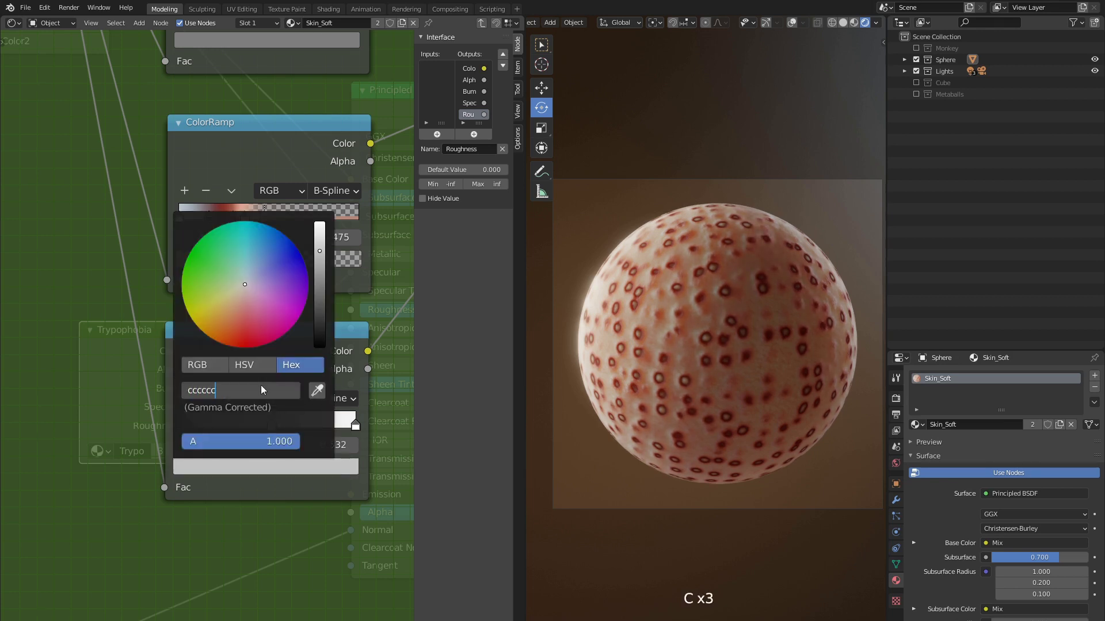
{"action": "key", "text": "Return"}
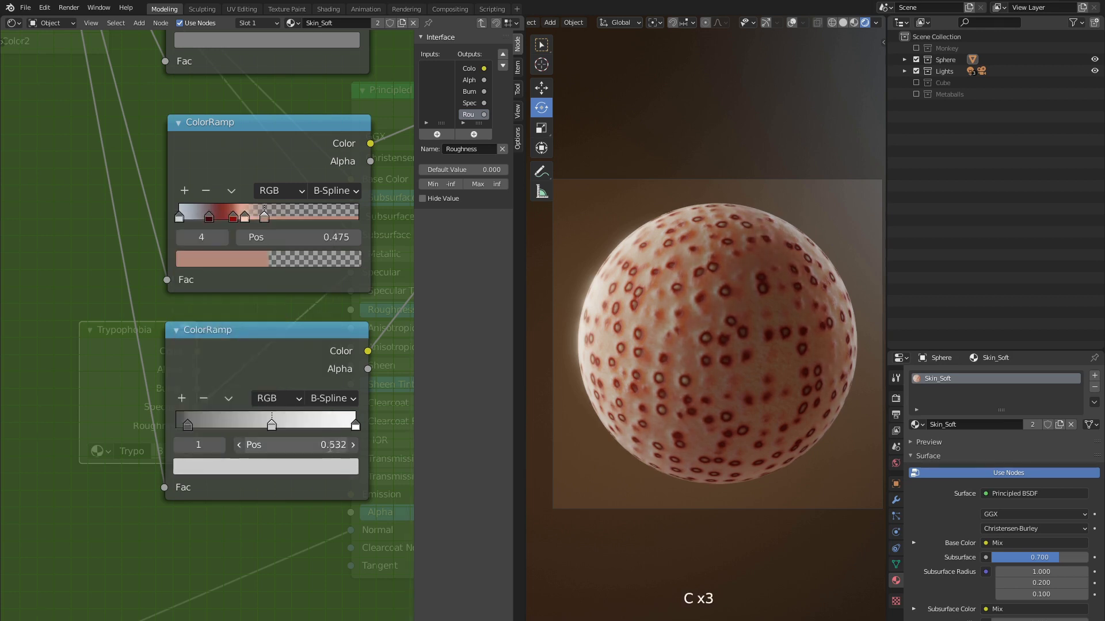
{"action": "left_click", "coordinate": [329, 445]}
{"action": "type", "text": "0."}
{"action": "key", "text": "Return"}
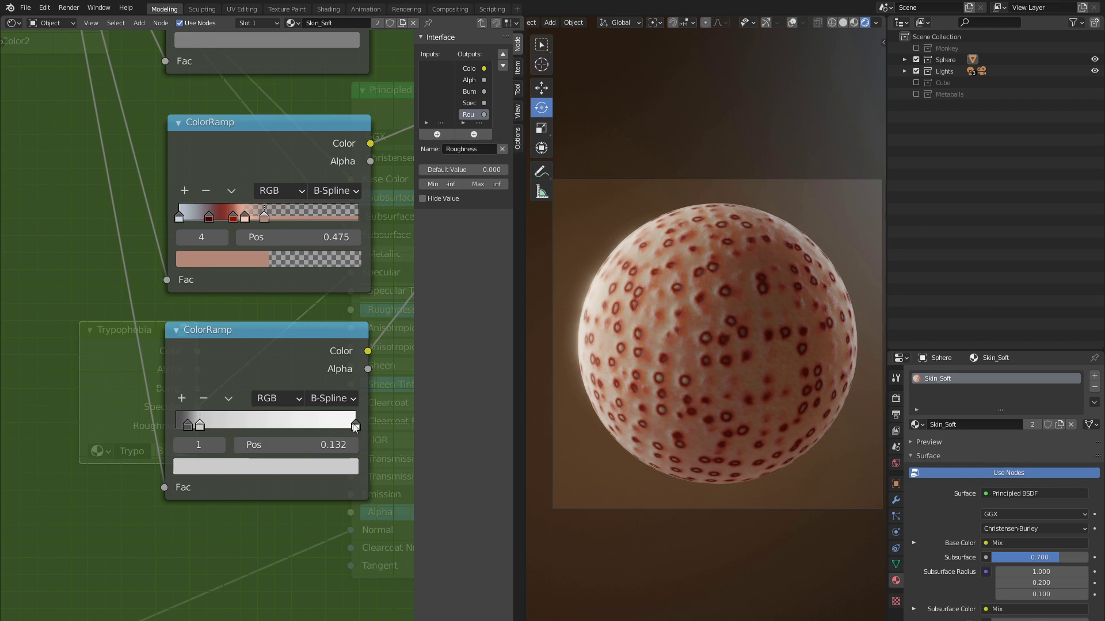
{"action": "left_click", "coordinate": [355, 425]}
{"action": "left_click", "coordinate": [331, 467]}
{"action": "left_click", "coordinate": [268, 389]}
{"action": "type", "text": "cccc"}
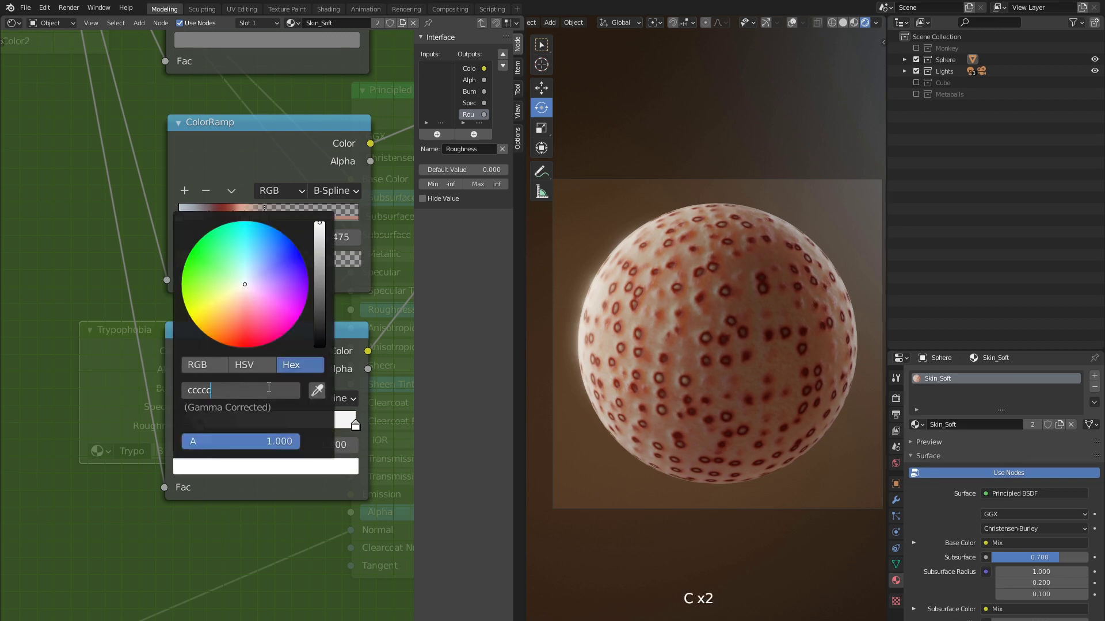
{"action": "type", "text": "c"}
{"action": "key", "text": "Return"}
{"action": "left_click", "coordinate": [325, 446]}
{"action": "type", "text": "0.305"}
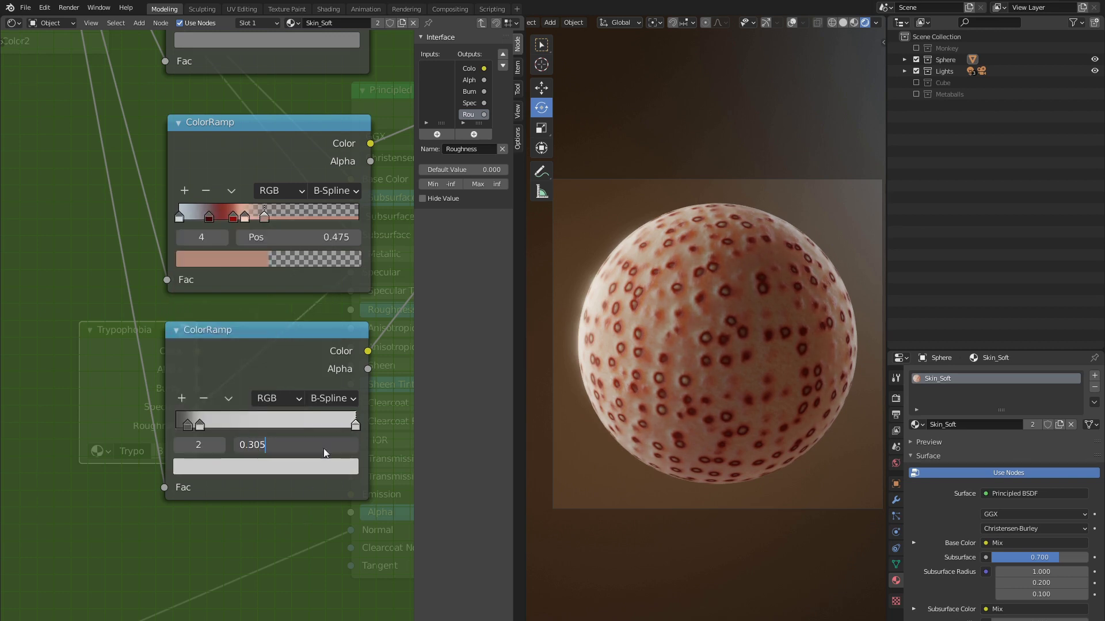
{"action": "key", "text": "Return"}
{"action": "scroll", "coordinate": [279, 386], "scroll_direction": "down", "scroll_amount": 3}
Step: Leave the Trypophobia group, re-enter it briefly, then return to the Skin_Soft material tree
{"action": "key", "text": "Tab"}
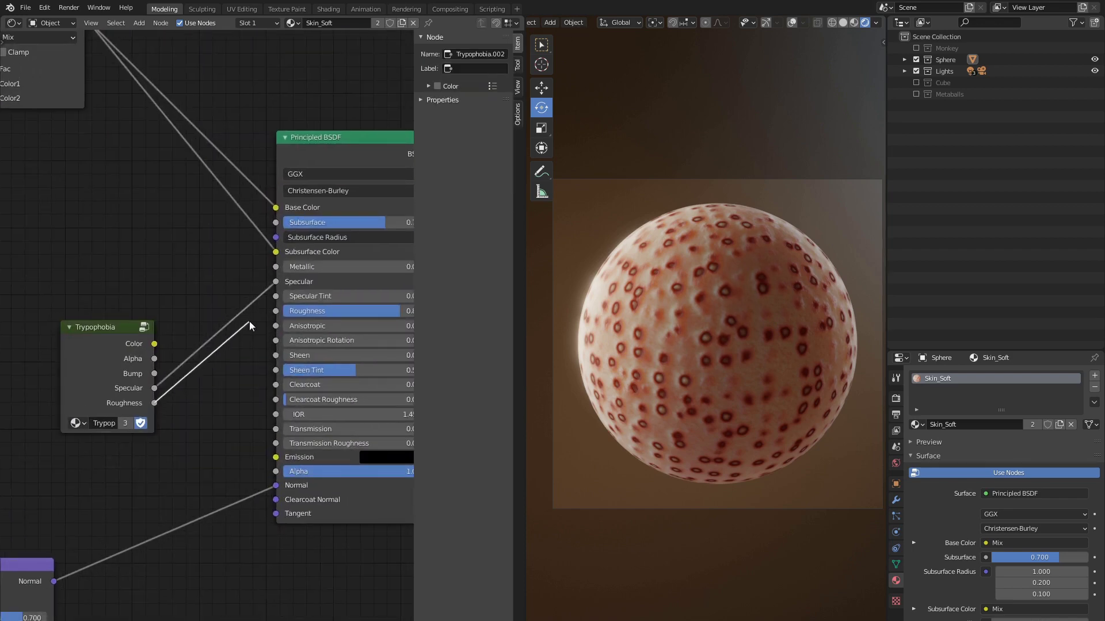
{"action": "key", "text": "Tab"}
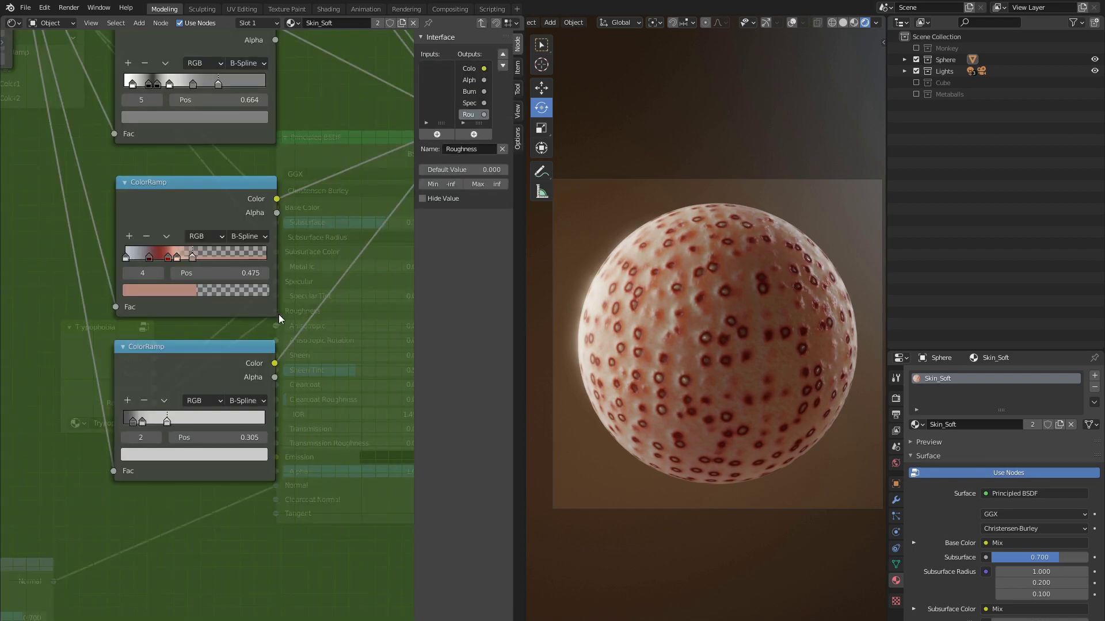
{"action": "scroll", "coordinate": [684, 333], "scroll_direction": "up", "scroll_amount": 5}
{"action": "scroll", "coordinate": [684, 334], "scroll_direction": "up", "scroll_amount": 4}
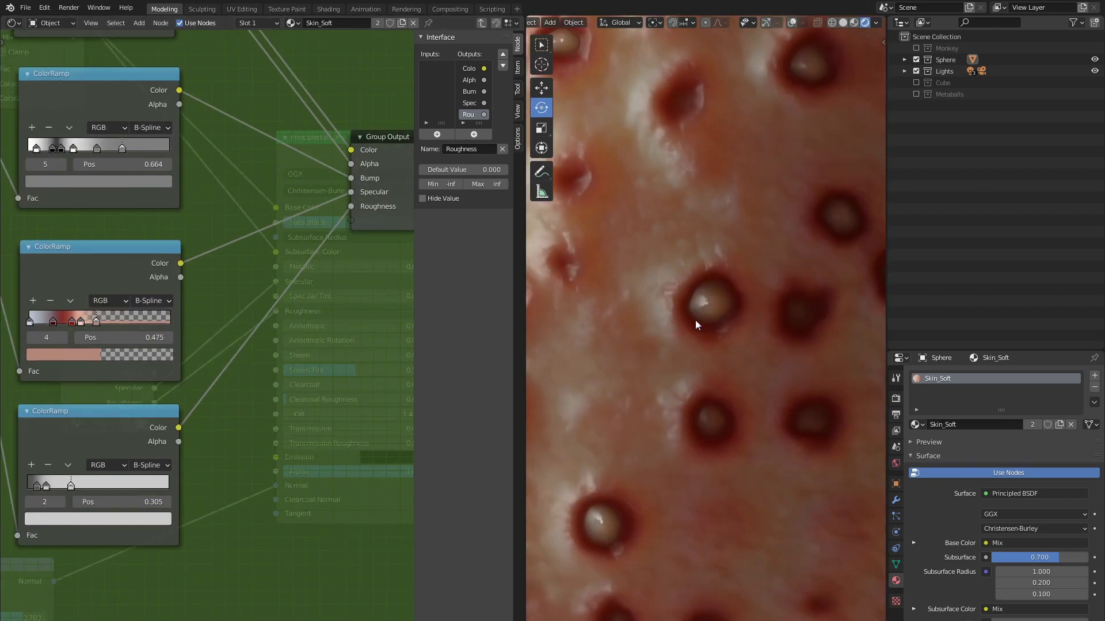
{"action": "scroll", "coordinate": [707, 343], "scroll_direction": "down", "scroll_amount": 2}
{"action": "scroll", "coordinate": [619, 359], "scroll_direction": "down", "scroll_amount": 1}
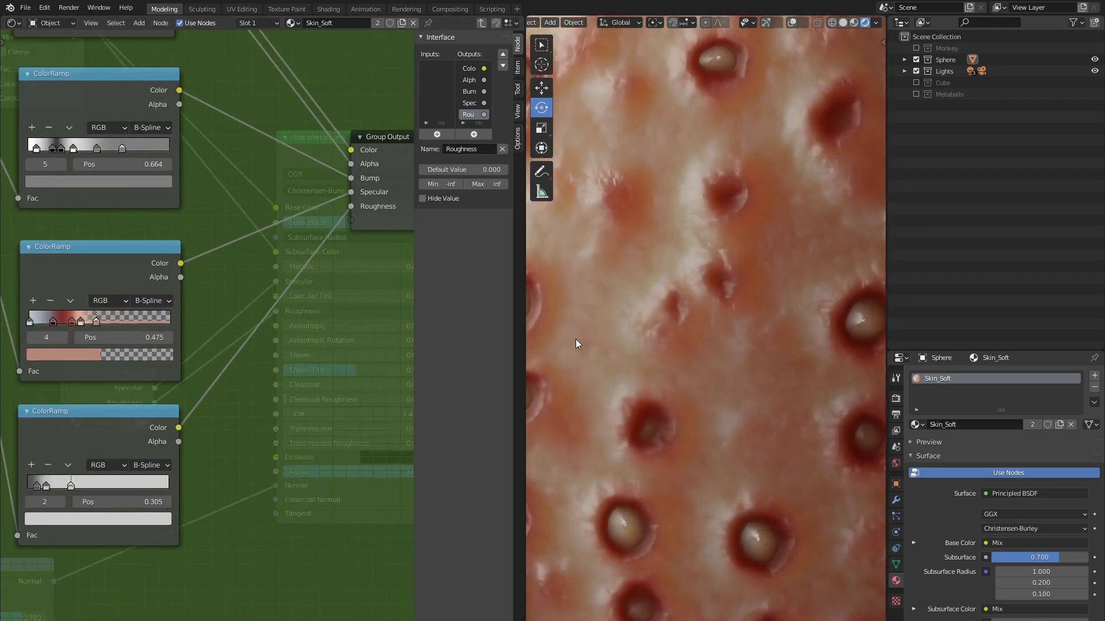
{"action": "scroll", "coordinate": [796, 328], "scroll_direction": "down", "scroll_amount": 1}
{"action": "scroll", "coordinate": [624, 256], "scroll_direction": "down", "scroll_amount": 2}
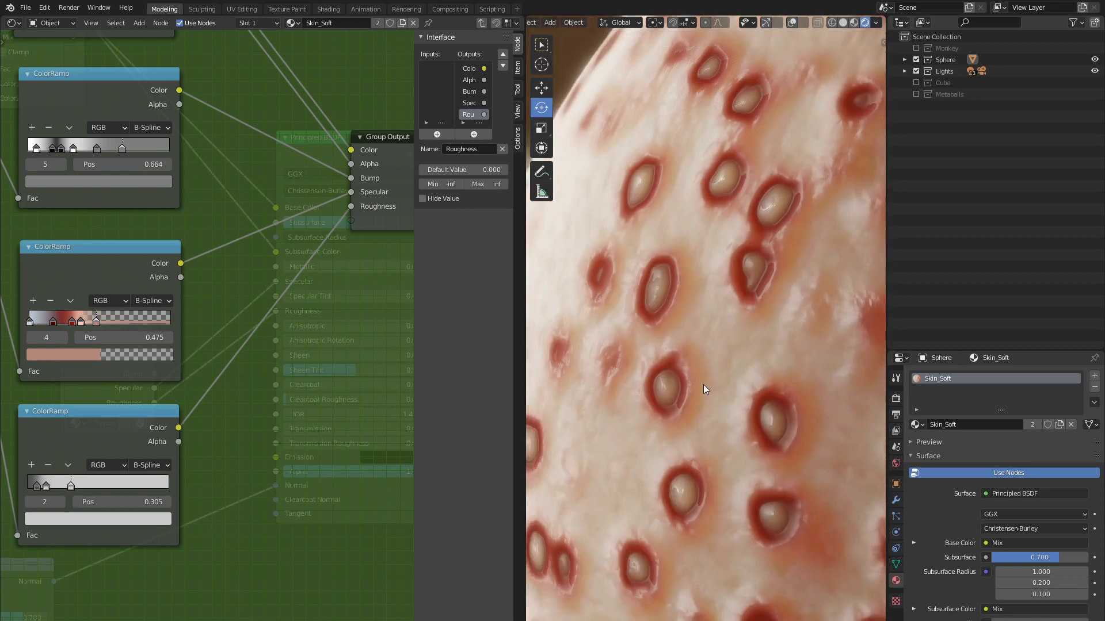
{"action": "scroll", "coordinate": [719, 362], "scroll_direction": "down", "scroll_amount": 1}
{"action": "scroll", "coordinate": [719, 357], "scroll_direction": "down", "scroll_amount": 2}
{"action": "scroll", "coordinate": [685, 352], "scroll_direction": "up", "scroll_amount": 1}
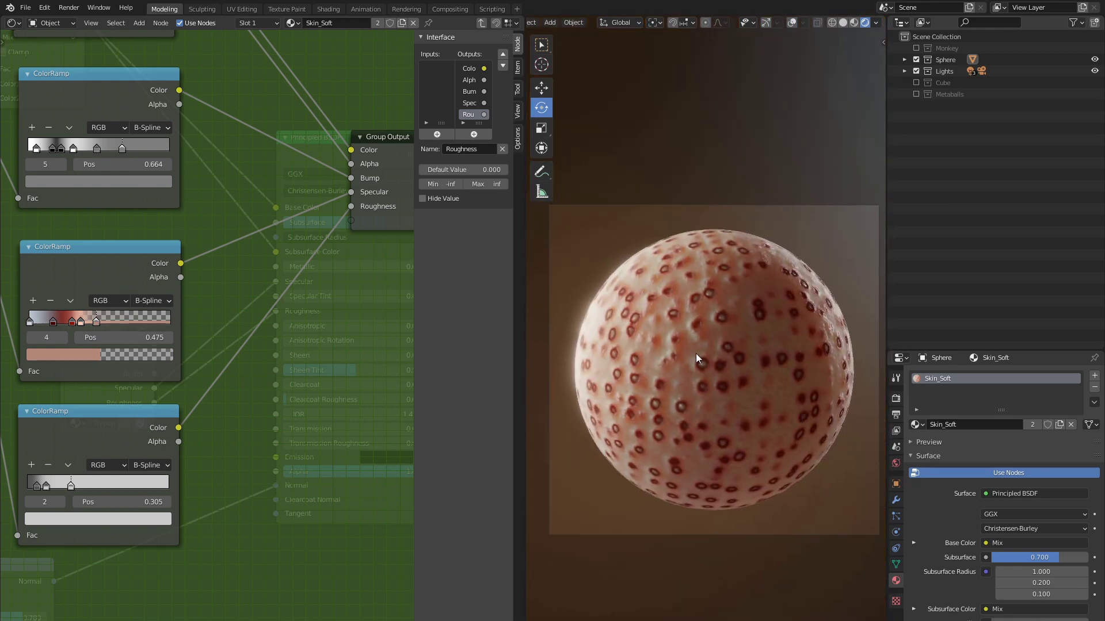
{"action": "scroll", "coordinate": [696, 352], "scroll_direction": "up", "scroll_amount": 1}
{"action": "key", "text": "Tab"}
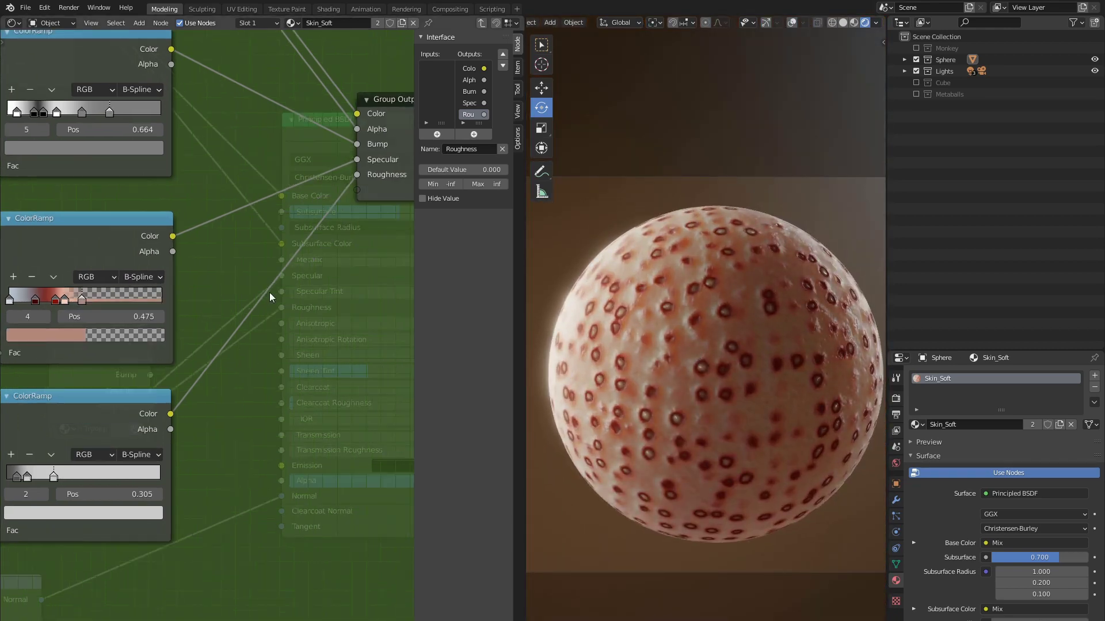
{"action": "scroll", "coordinate": [269, 292], "scroll_direction": "down", "scroll_amount": 1}
{"action": "scroll", "coordinate": [264, 277], "scroll_direction": "down", "scroll_amount": 2}
{"action": "scroll", "coordinate": [264, 284], "scroll_direction": "down", "scroll_amount": 1}
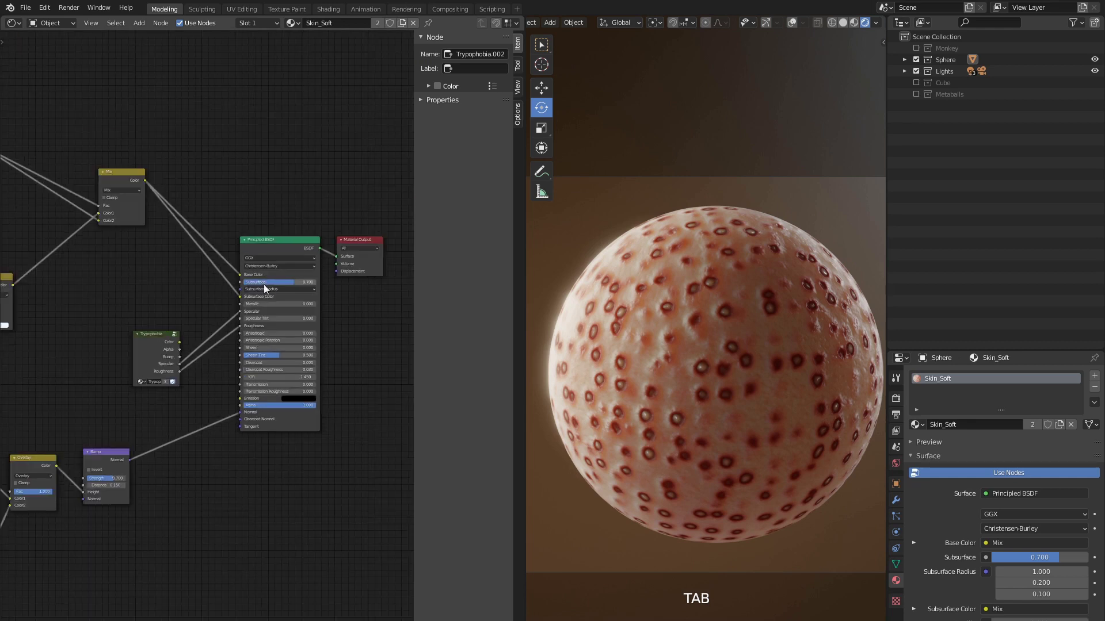
Step: Show the Monkey collection to inspect Suzanne, then re-enable the Sphere collection
{"action": "left_click", "coordinate": [916, 58]}
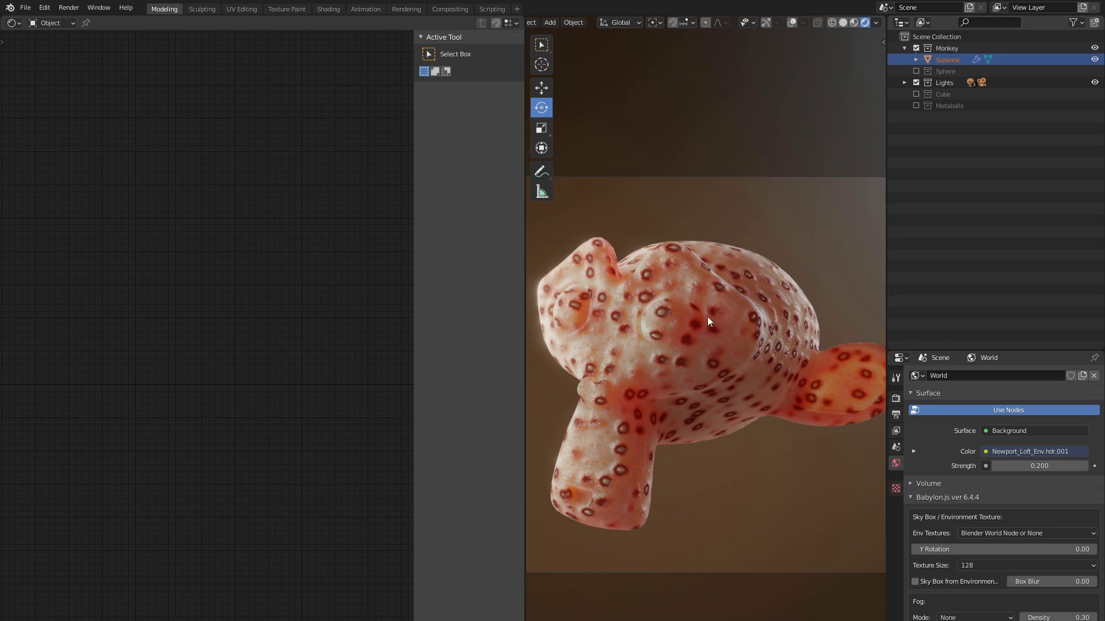
{"action": "scroll", "coordinate": [734, 321], "scroll_direction": "down", "scroll_amount": 1}
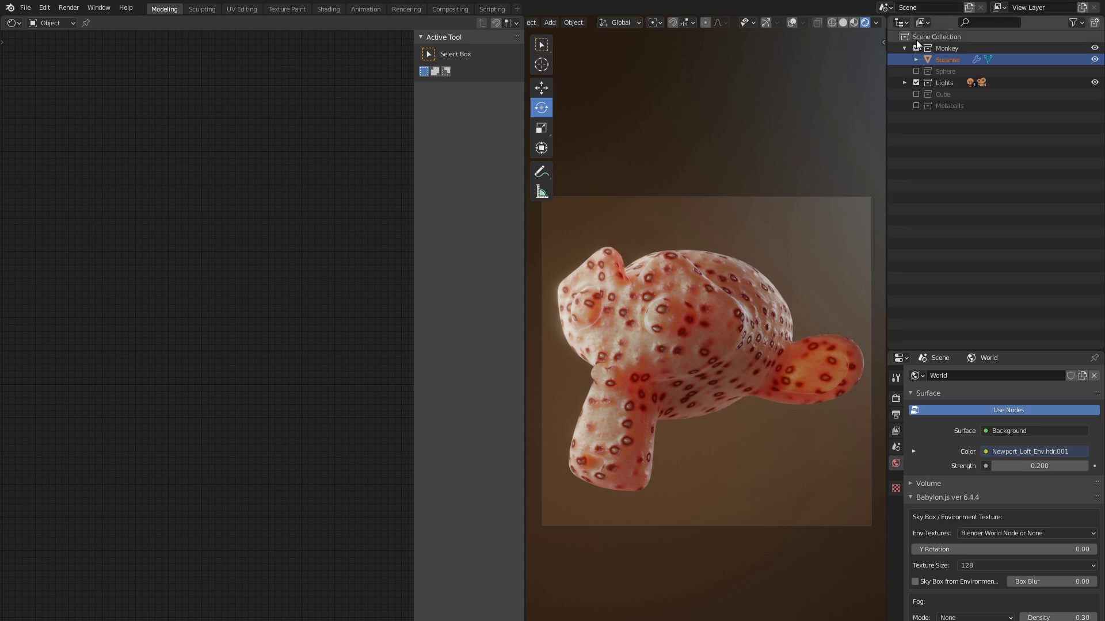
{"action": "left_click", "coordinate": [916, 70]}
Step: Hide Monkey, select the sphere, and bring its Trypophobia group node into view
{"action": "left_click", "coordinate": [915, 47]}
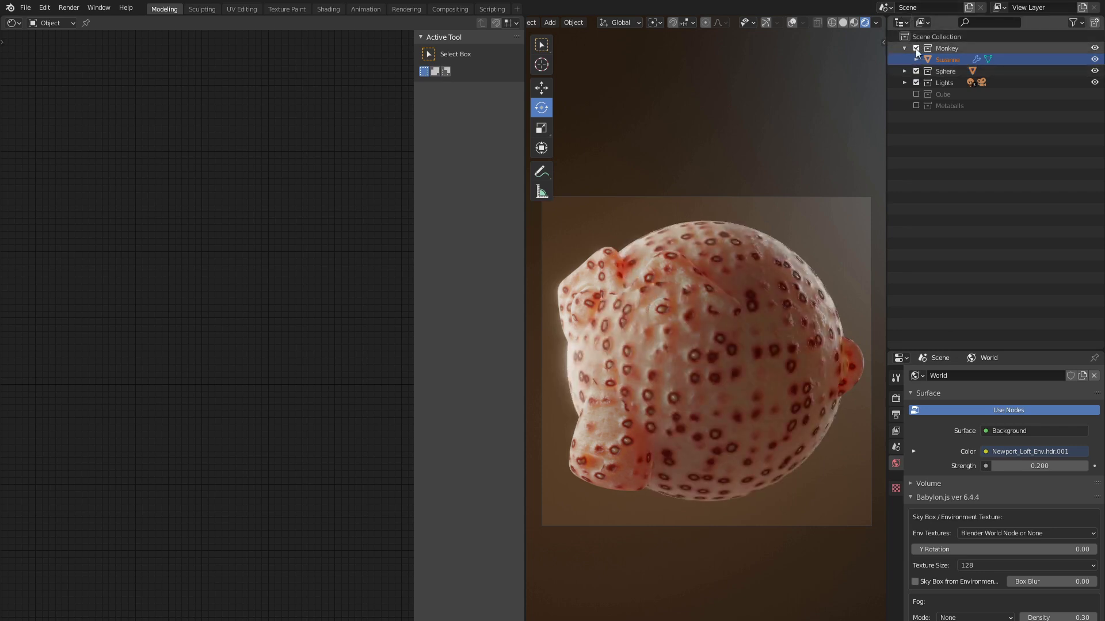
{"action": "left_click", "coordinate": [704, 281]}
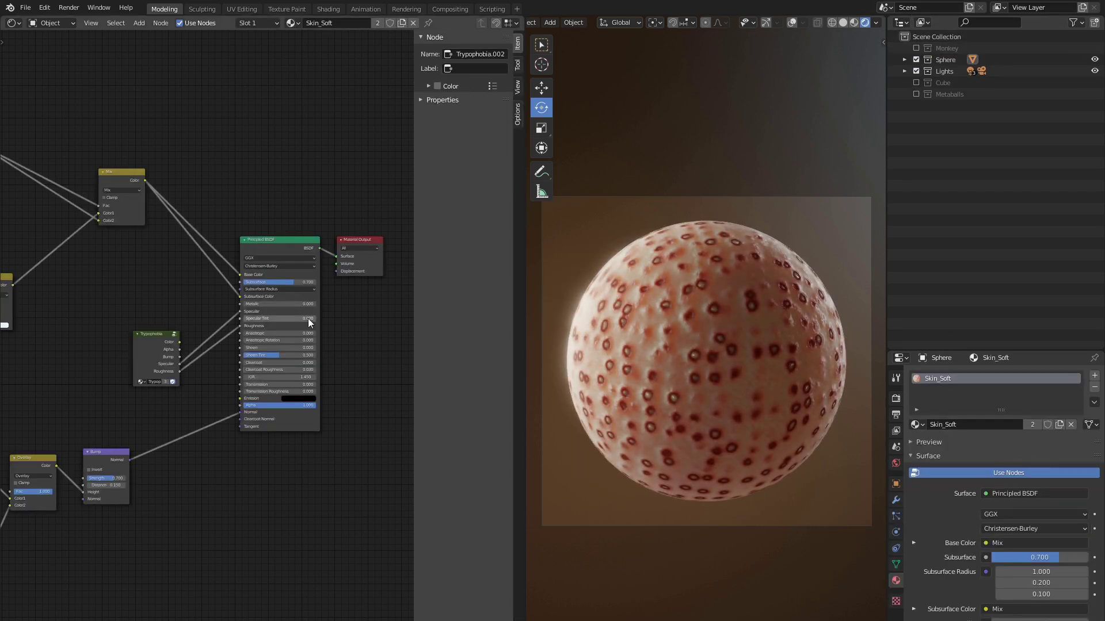
{"action": "middle_click_drag", "start_coordinate": [168, 304], "coordinate": [235, 302]}
{"action": "scroll", "coordinate": [235, 302], "scroll_direction": "up", "scroll_amount": 5}
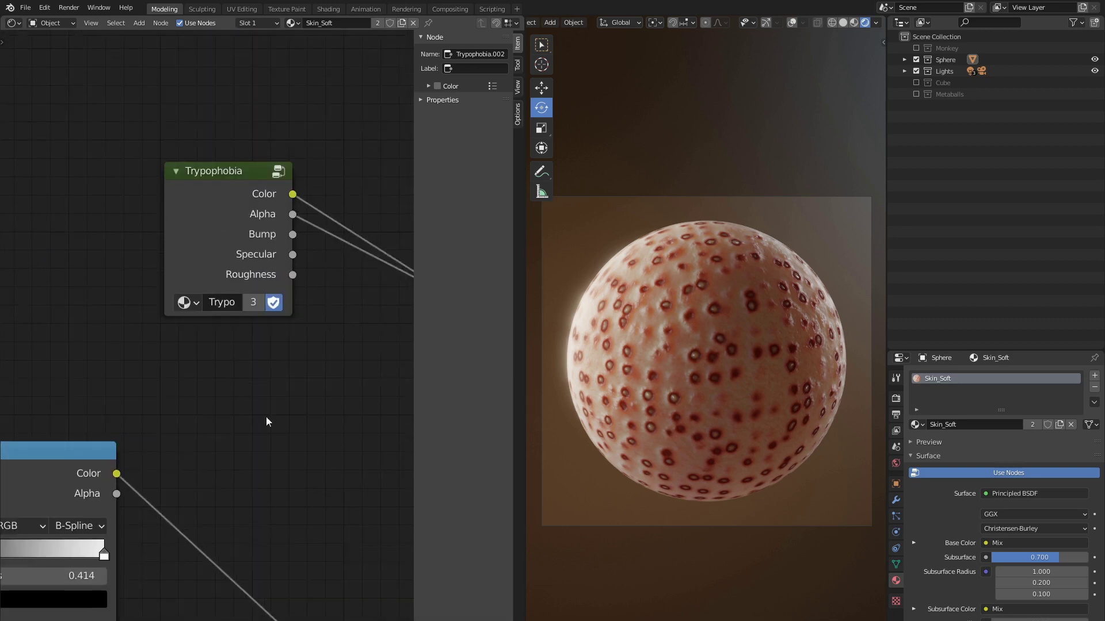
{"action": "key", "text": "Return"}
{"action": "left_click_drag", "start_coordinate": [165, 282], "coordinate": [33, 282]}
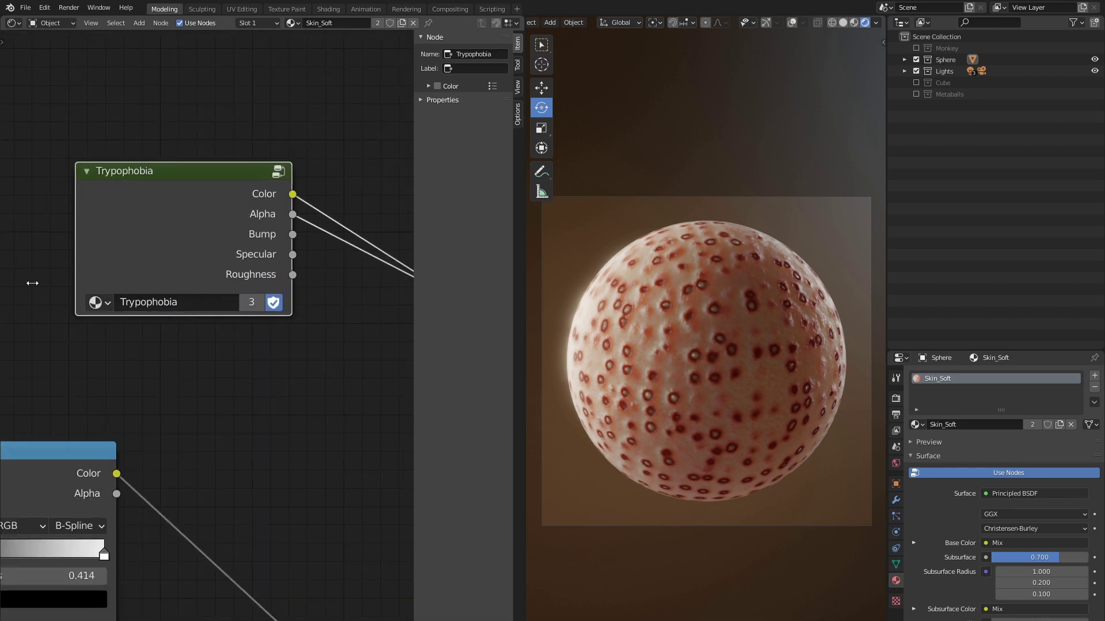
Step: Make a single-user group copy named Trypophobia_Eyes with Fake User enabled
{"action": "left_click", "coordinate": [255, 304]}
{"action": "left_click", "coordinate": [221, 304]}
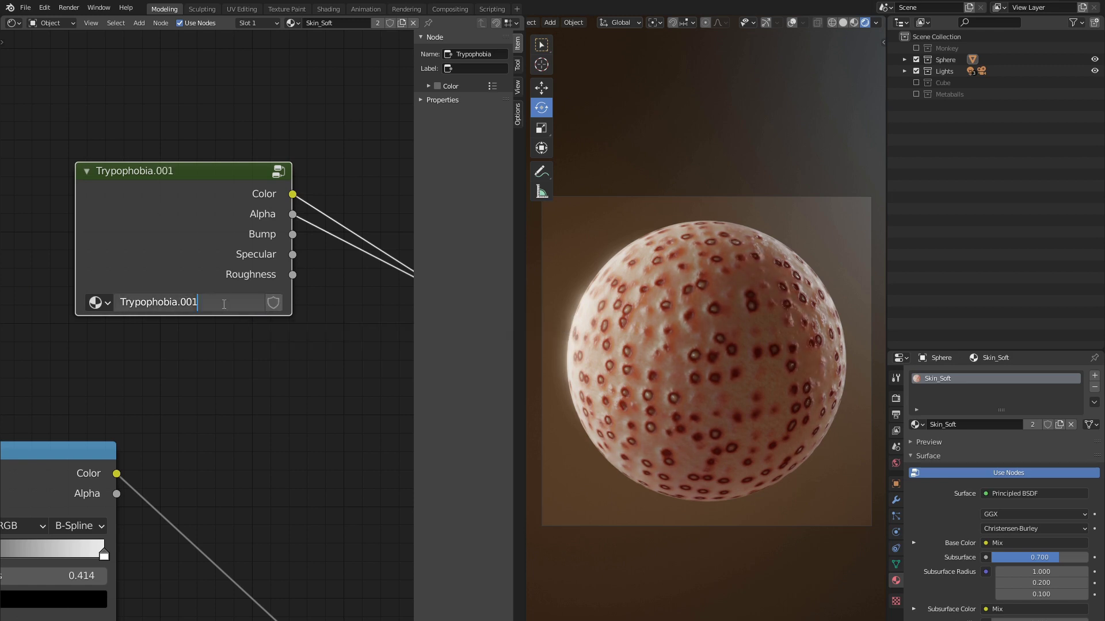
{"action": "key", "text": "BackSpace"}
{"action": "key", "text": "BackSpace"}
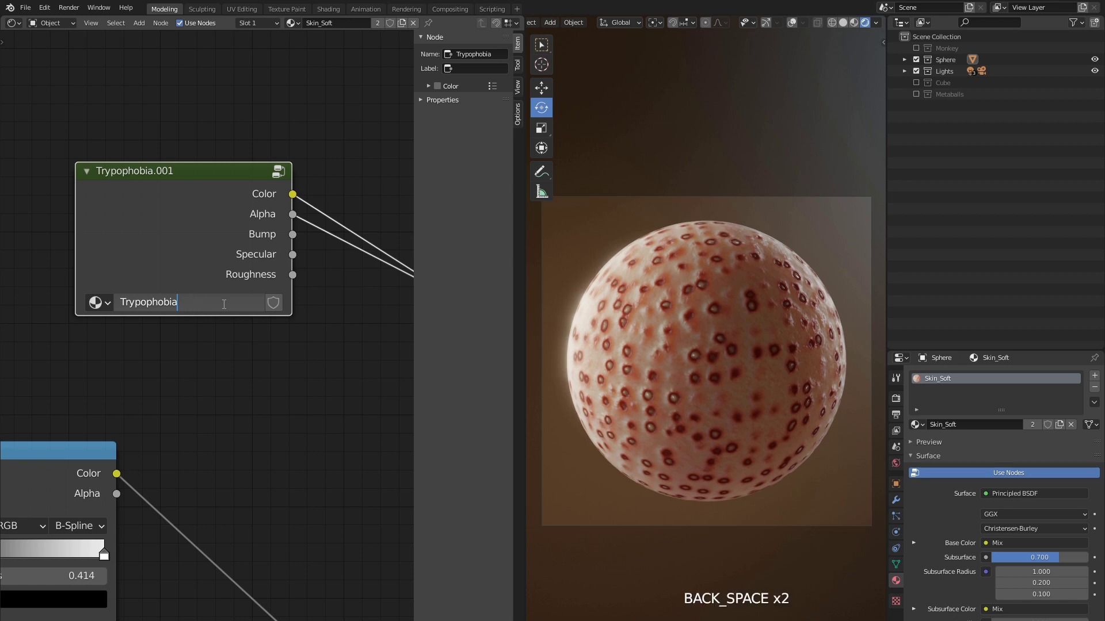
{"action": "type", "text": "_Eyes"}
{"action": "key", "text": "Return"}
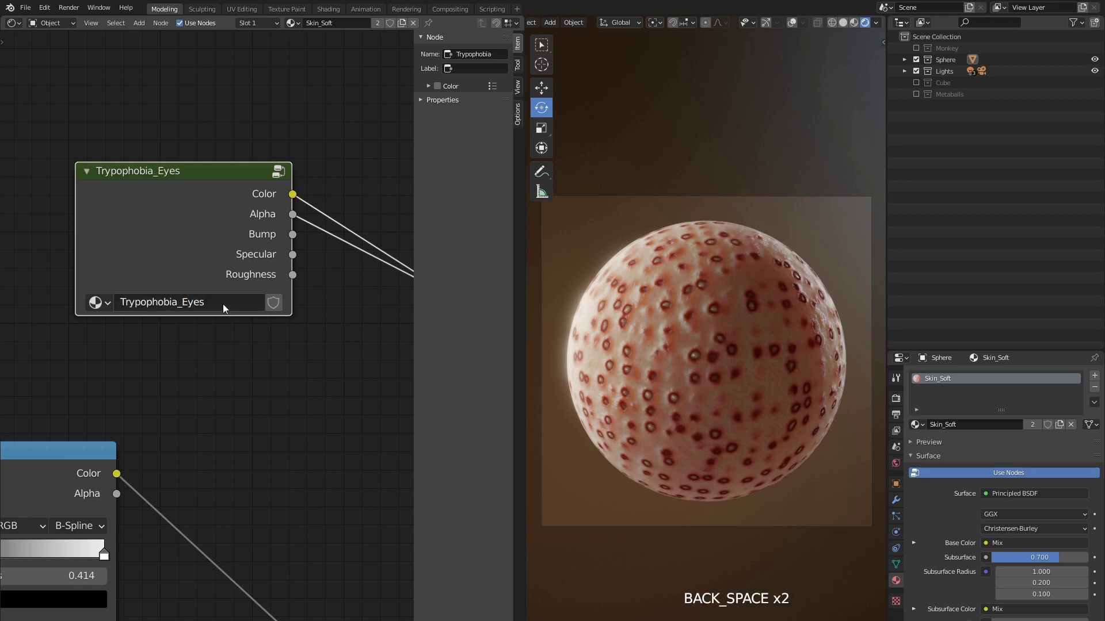
{"action": "left_click", "coordinate": [272, 302]}
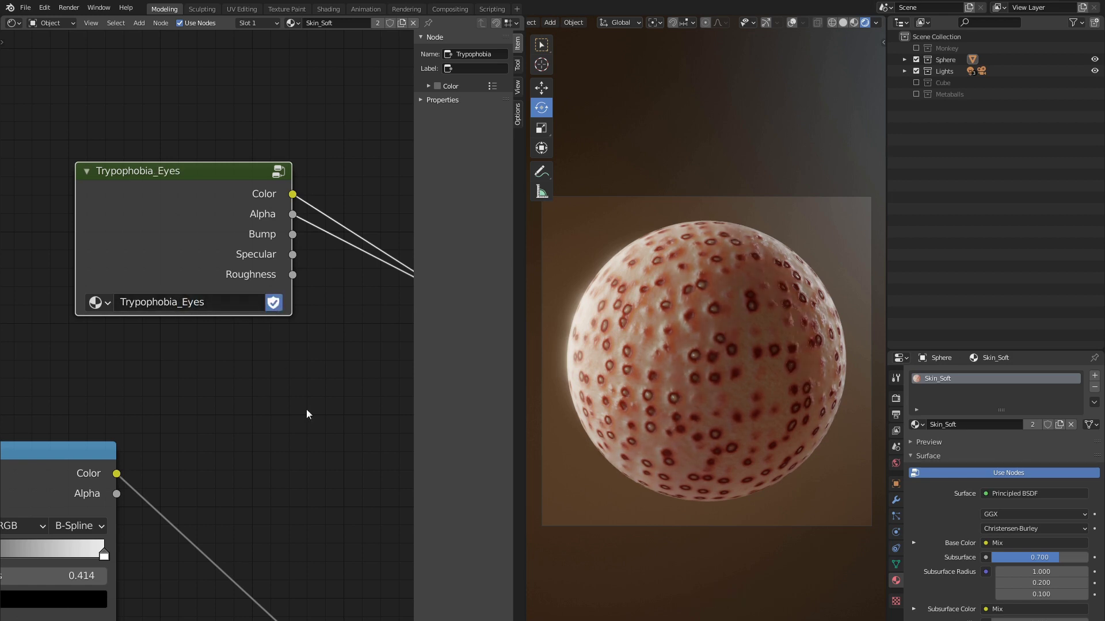
{"action": "scroll", "coordinate": [313, 434], "scroll_direction": "down", "scroll_amount": 2}
{"action": "scroll", "coordinate": [258, 398], "scroll_direction": "down", "scroll_amount": 2}
{"action": "scroll", "coordinate": [241, 381], "scroll_direction": "down", "scroll_amount": 1}
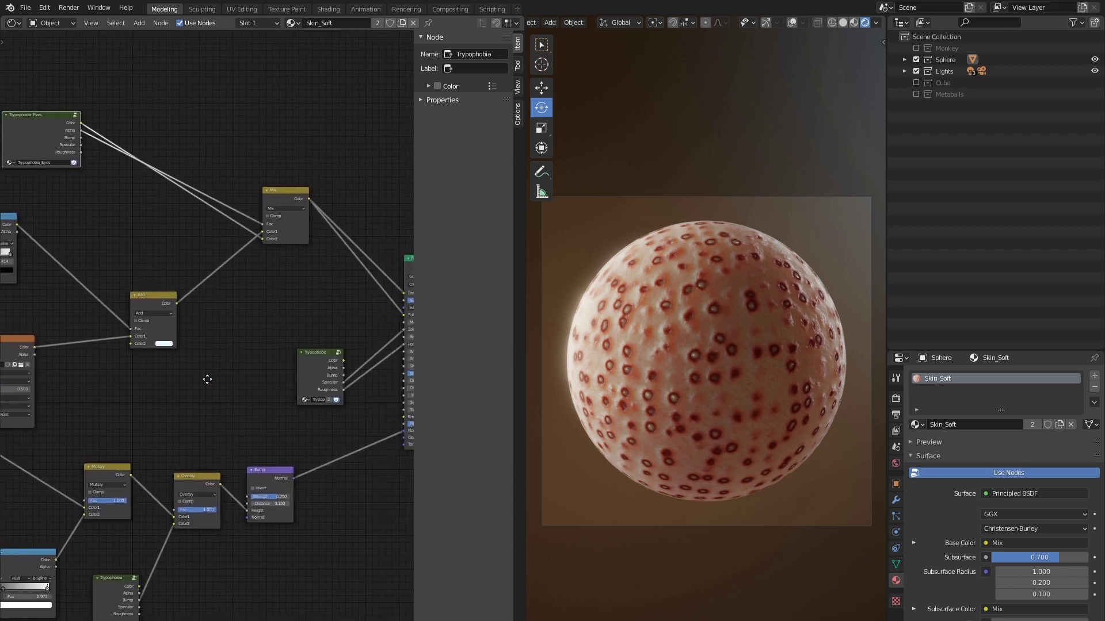
{"action": "scroll", "coordinate": [222, 394], "scroll_direction": "up", "scroll_amount": 1}
{"action": "middle_click_drag", "start_coordinate": [222, 394], "coordinate": [235, 387]}
{"action": "scroll", "coordinate": [235, 387], "scroll_direction": "up", "scroll_amount": 2}
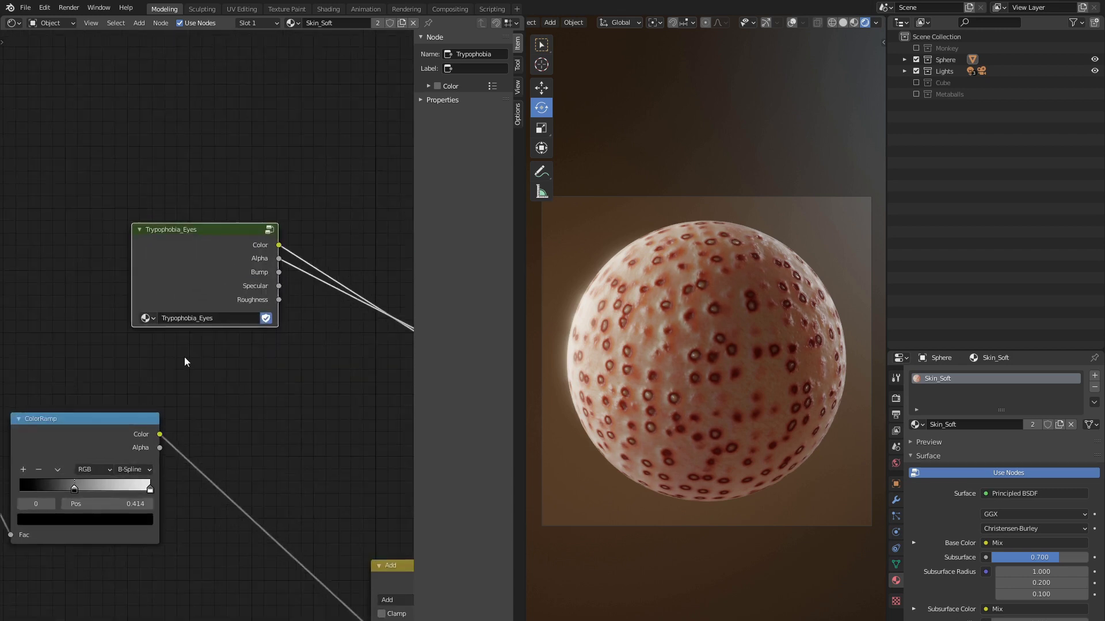
{"action": "left_click", "coordinate": [147, 317]}
Step: Fake-user Trypophobia_Skin and duplicate it as a fake-user Trypophobia_Eyes material
{"action": "left_click", "coordinate": [159, 337]}
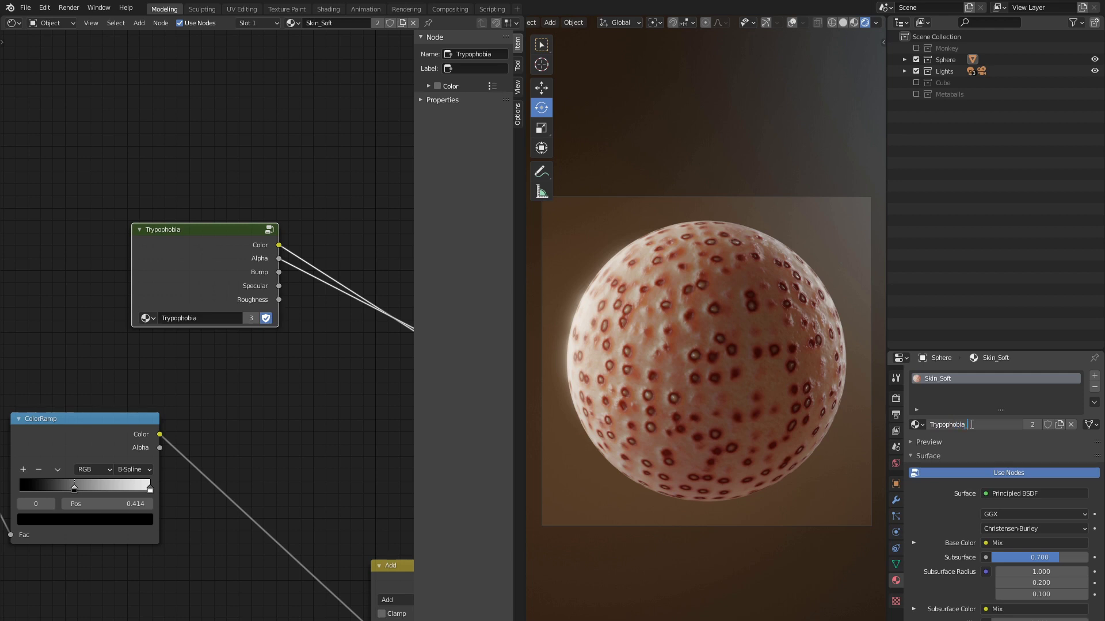
{"action": "type", "text": "Skin"}
{"action": "key", "text": "Return"}
{"action": "left_click", "coordinate": [1045, 428]}
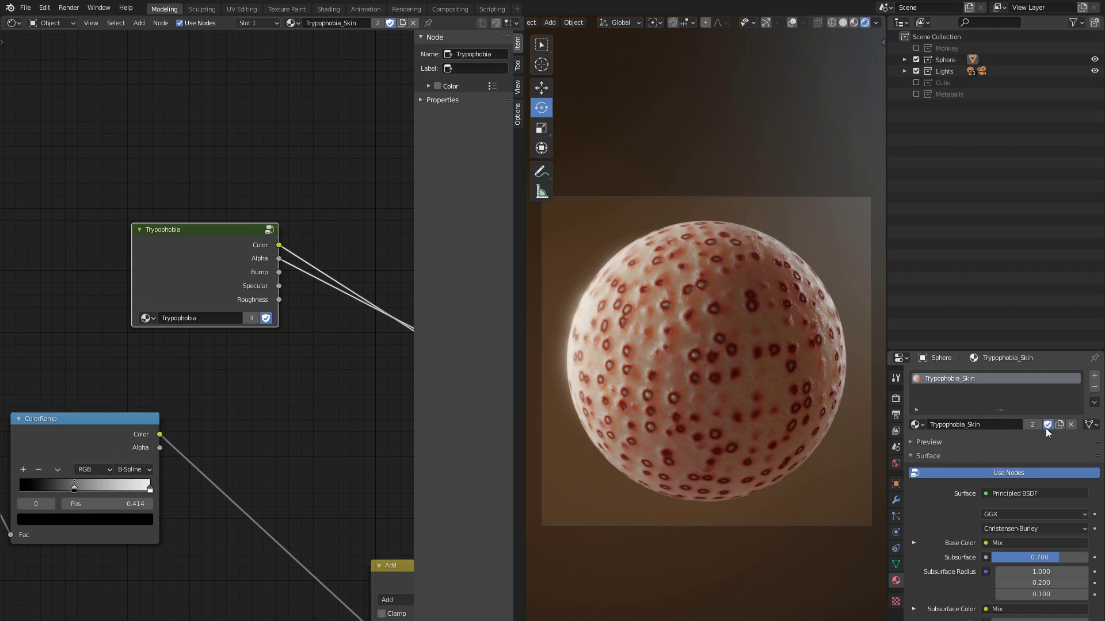
{"action": "left_click", "coordinate": [1059, 425]}
{"action": "double_click", "coordinate": [978, 427]}
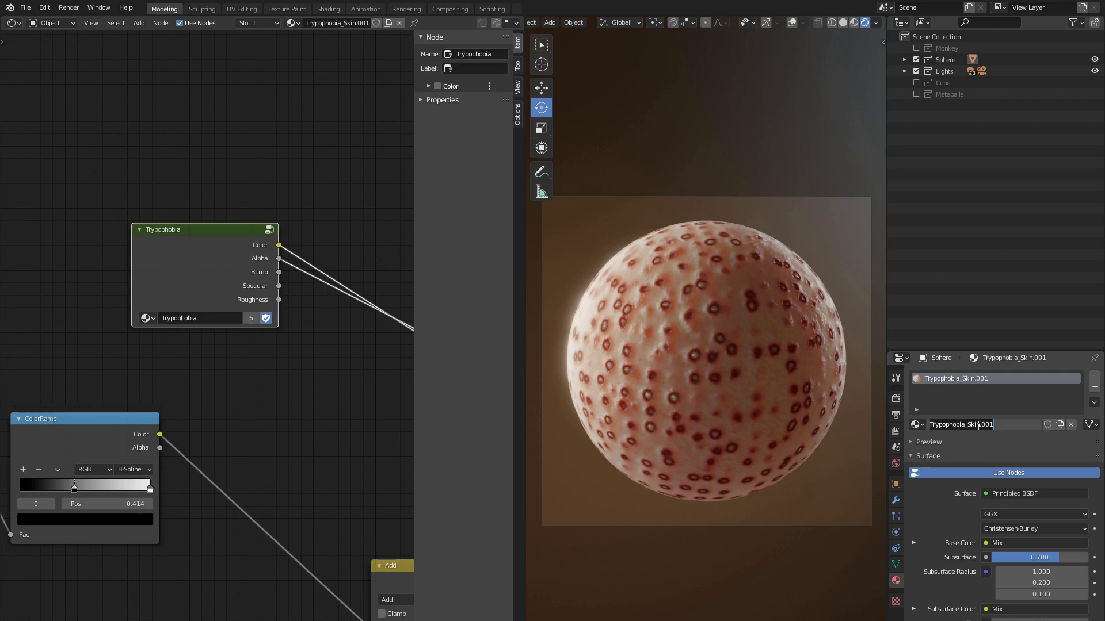
{"action": "left_click_drag", "start_coordinate": [970, 424], "coordinate": [1010, 424]}
{"action": "type", "text": "yes"}
{"action": "key", "text": "Return"}
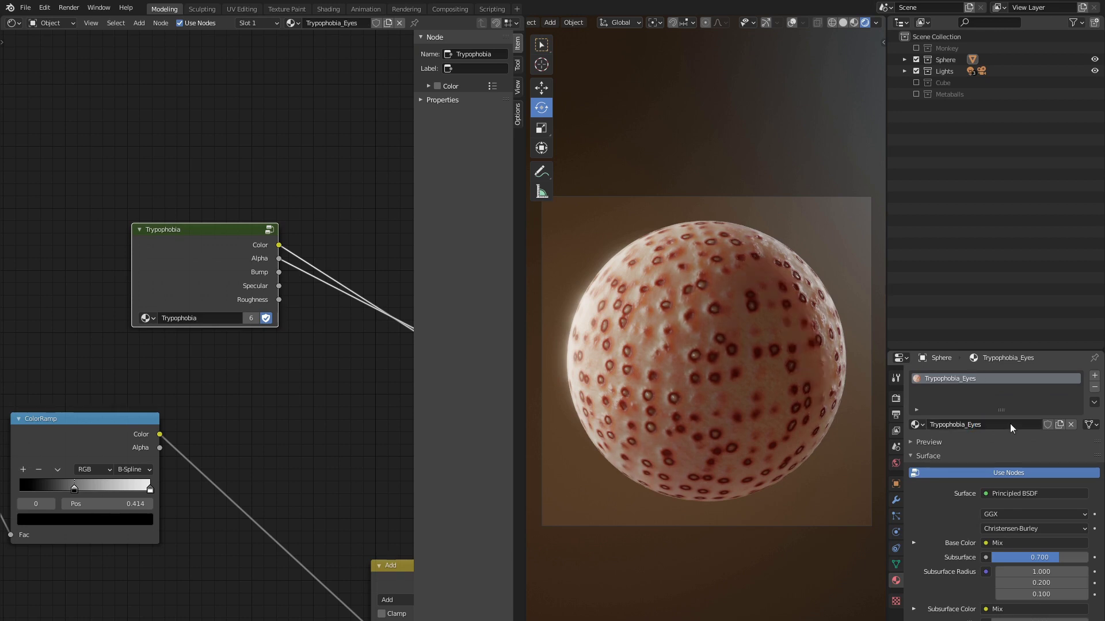
{"action": "left_click", "coordinate": [1047, 425]}
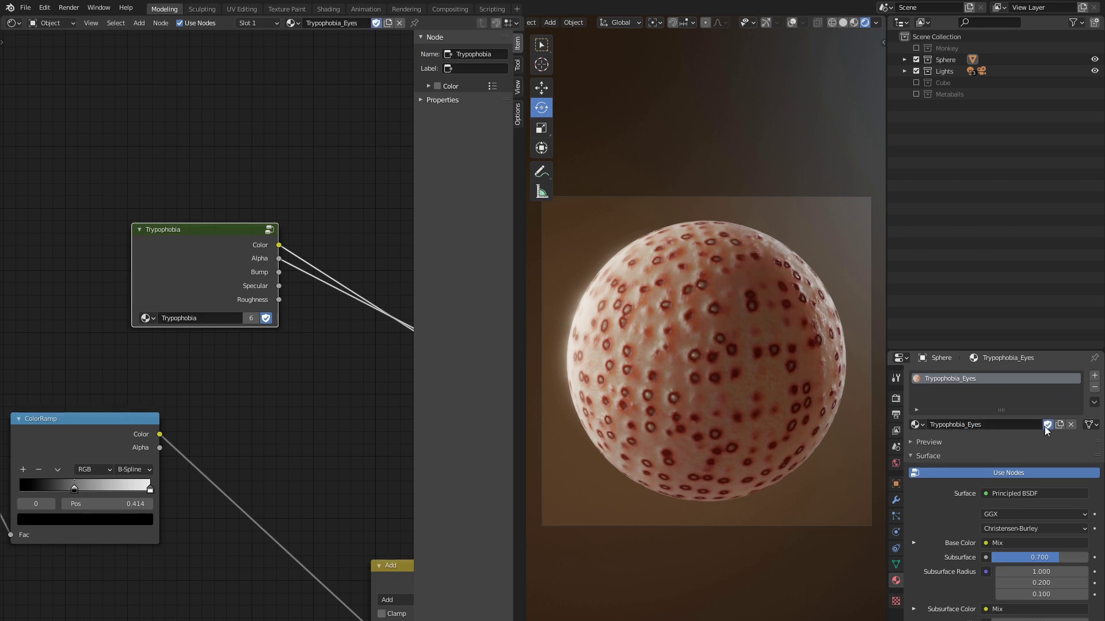
Step: Keep the sphere on Trypophobia_Eyes and give the first group node the Trypophobia_Eyes group
{"action": "left_click", "coordinate": [916, 424]}
{"action": "left_click", "coordinate": [945, 454]}
{"action": "key", "text": "ctrl+z"}
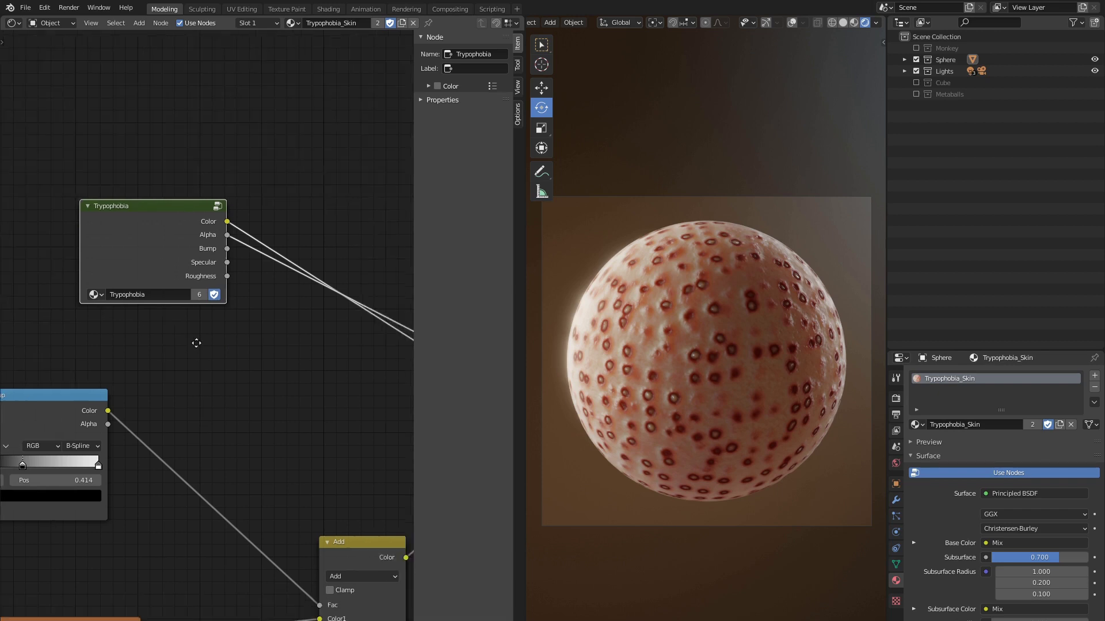
{"action": "left_click", "coordinate": [95, 295]}
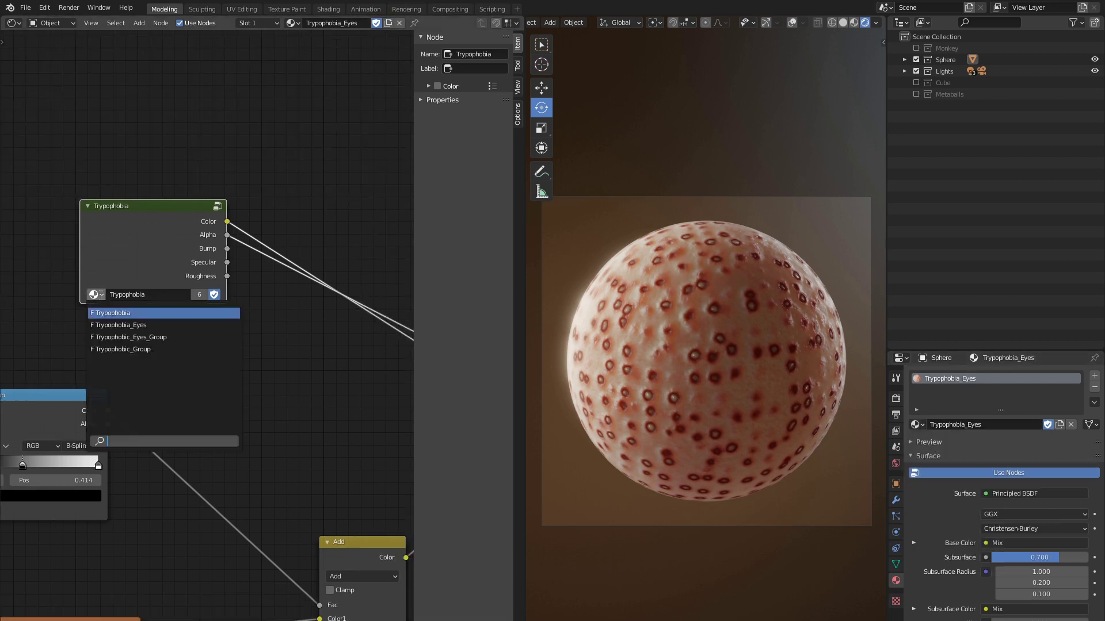
{"action": "left_click", "coordinate": [129, 323]}
{"action": "scroll", "coordinate": [244, 376], "scroll_direction": "down", "scroll_amount": 4}
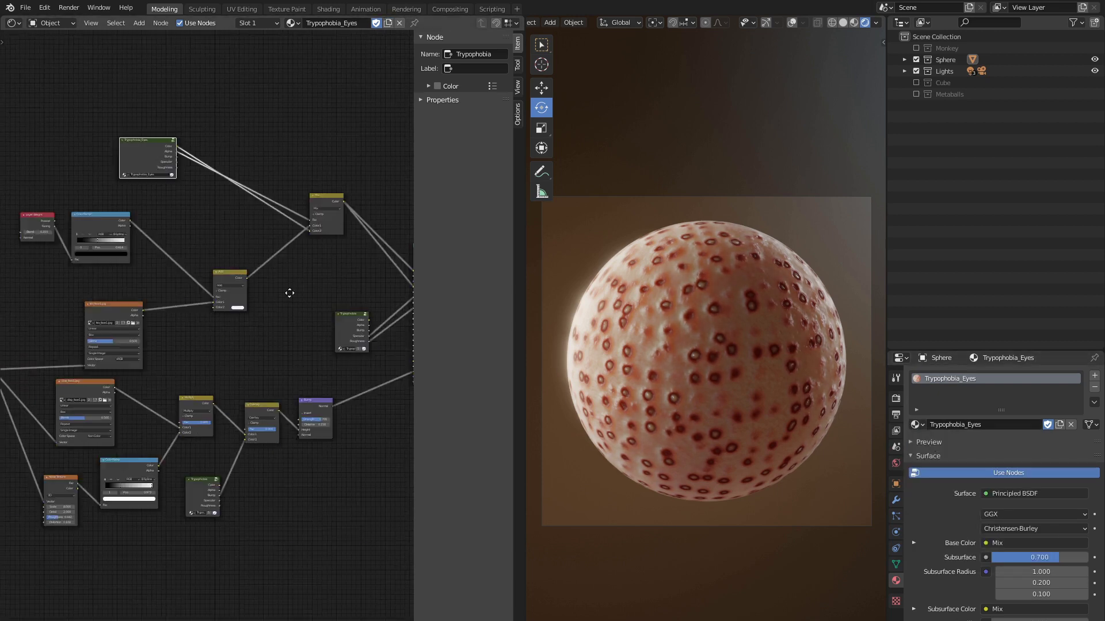
{"action": "scroll", "coordinate": [291, 291], "scroll_direction": "up", "scroll_amount": 2}
{"action": "scroll", "coordinate": [215, 326], "scroll_direction": "up", "scroll_amount": 2}
{"action": "scroll", "coordinate": [193, 348], "scroll_direction": "up", "scroll_amount": 2}
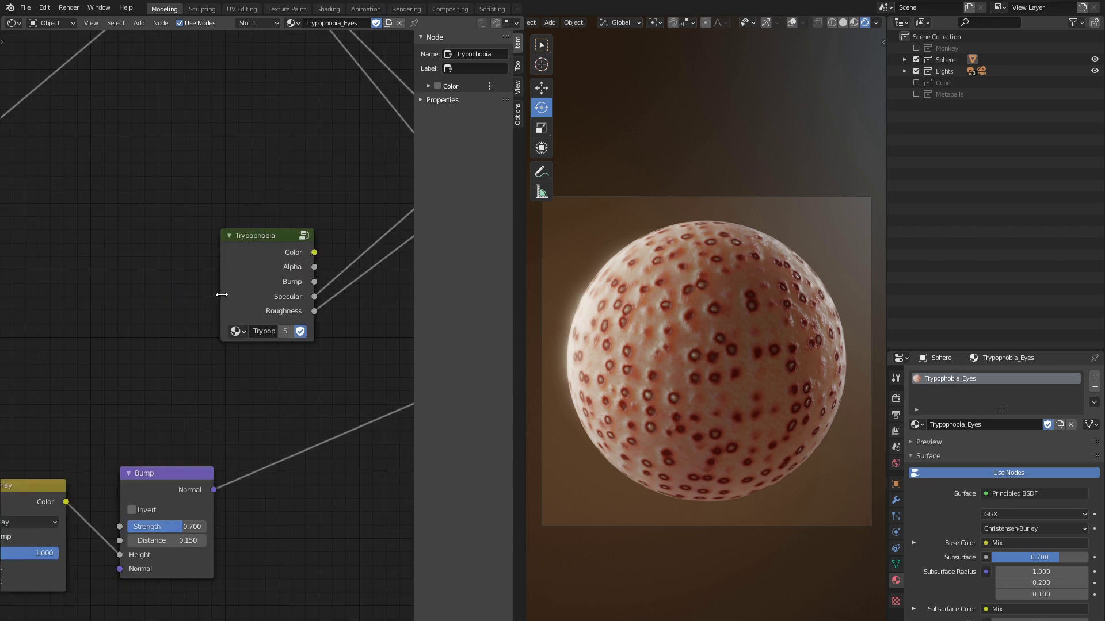
Step: Assign the Trypophobia_Eyes group to the second and bump group nodes as well
{"action": "left_click_drag", "start_coordinate": [219, 296], "coordinate": [124, 291]}
{"action": "left_click", "coordinate": [168, 331]}
{"action": "left_click", "coordinate": [192, 364]}
{"action": "scroll", "coordinate": [193, 363], "scroll_direction": "down", "scroll_amount": 2}
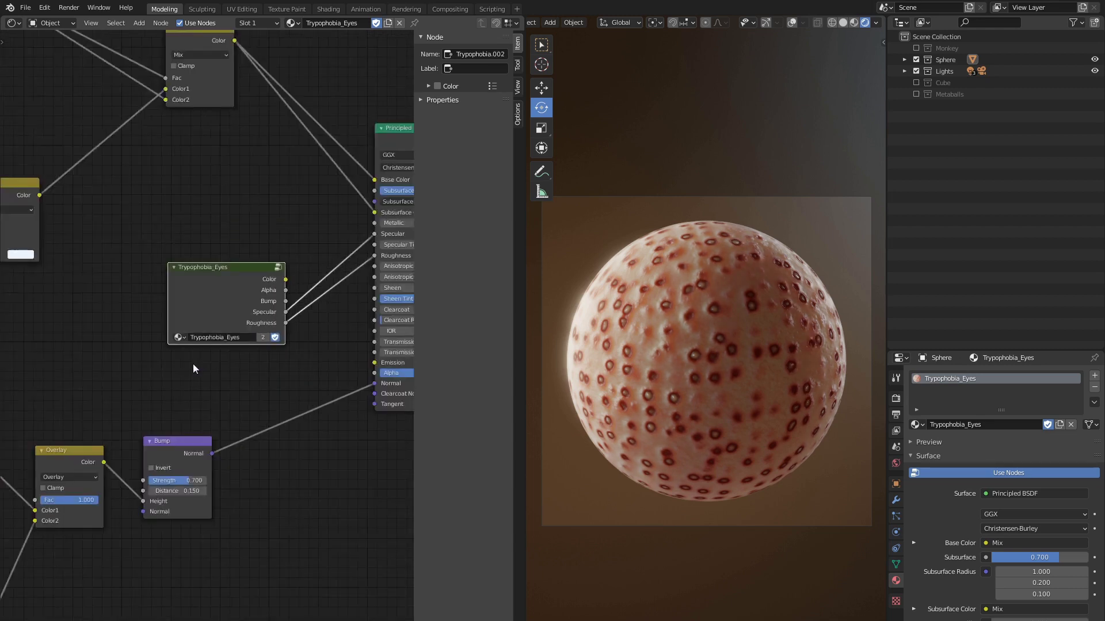
{"action": "scroll", "coordinate": [271, 286], "scroll_direction": "down", "scroll_amount": 2}
{"action": "scroll", "coordinate": [193, 405], "scroll_direction": "up", "scroll_amount": 3}
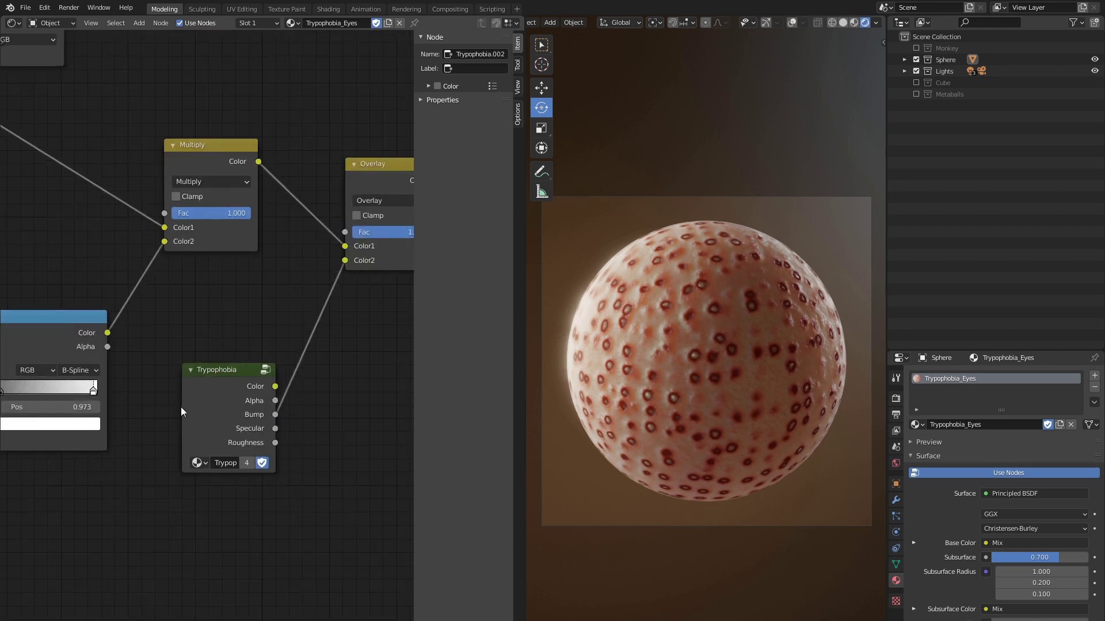
{"action": "left_click_drag", "start_coordinate": [180, 412], "coordinate": [130, 411]}
{"action": "left_click", "coordinate": [144, 462]}
{"action": "left_click", "coordinate": [191, 502]}
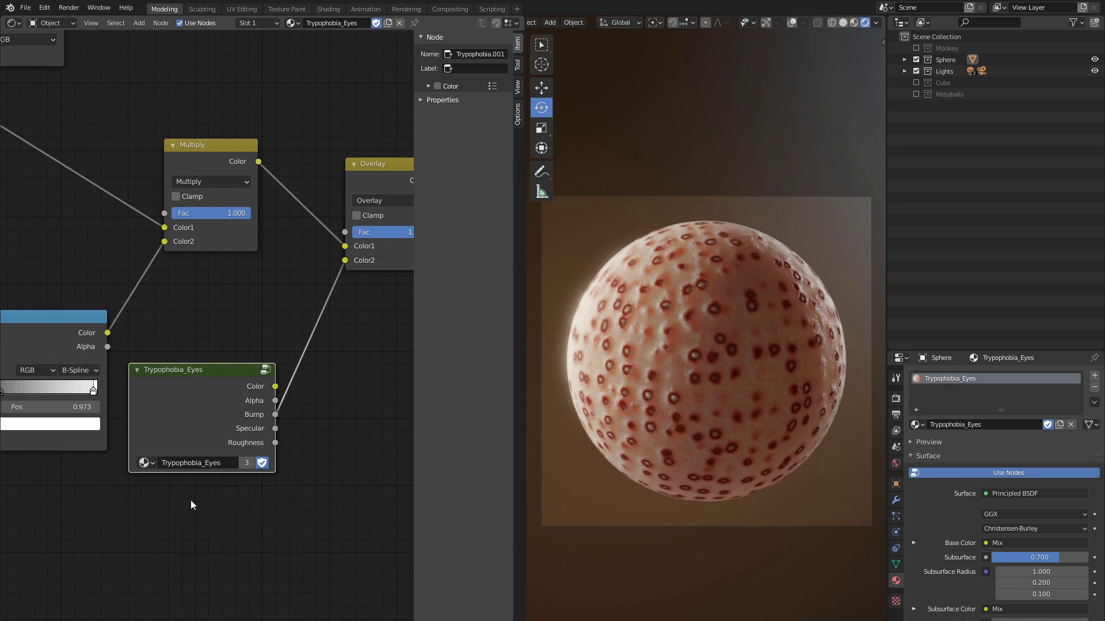
{"action": "scroll", "coordinate": [278, 177], "scroll_direction": "down", "scroll_amount": 3}
{"action": "scroll", "coordinate": [256, 334], "scroll_direction": "up", "scroll_amount": 3}
{"action": "scroll", "coordinate": [255, 373], "scroll_direction": "up", "scroll_amount": 1}
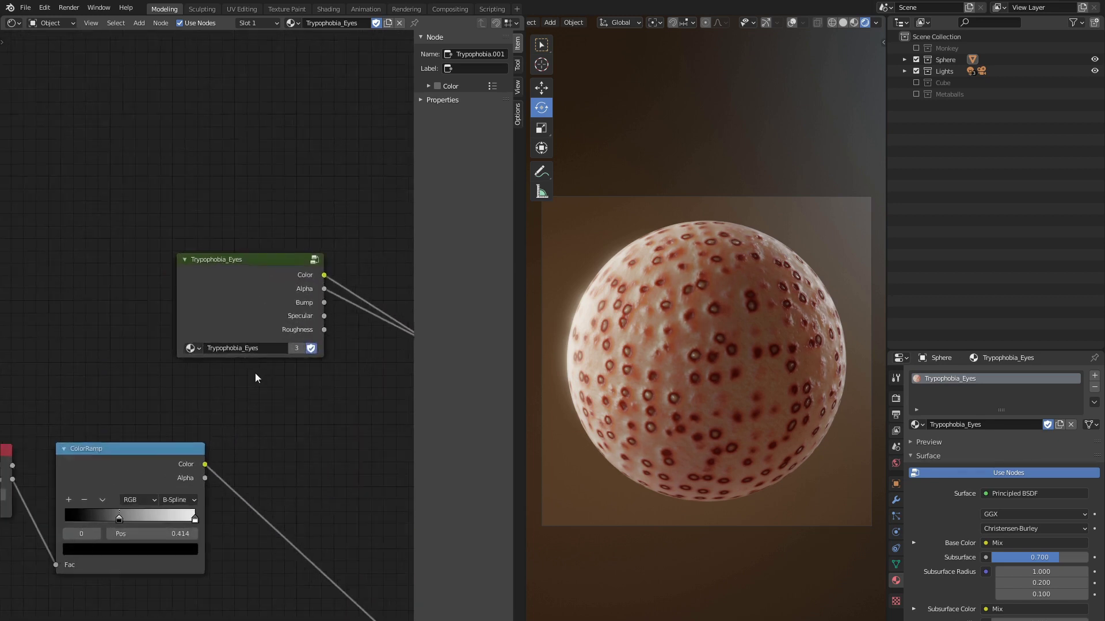
{"action": "scroll", "coordinate": [254, 376], "scroll_direction": "up", "scroll_amount": 1}
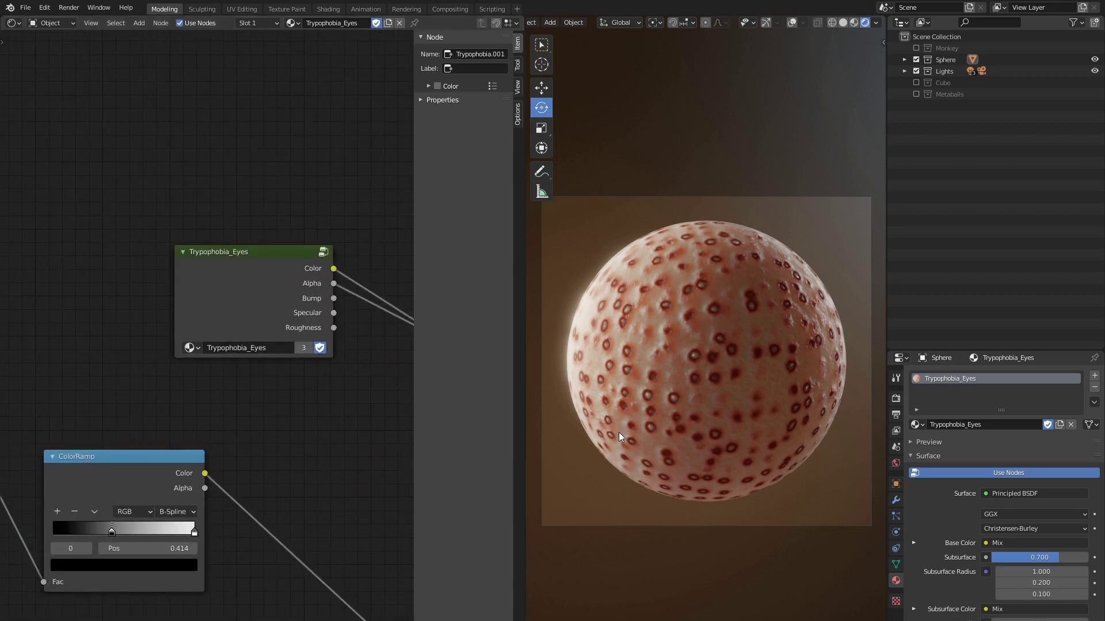
Step: Toggle the sphere's material to Trypophobia_Skin and back to Trypophobia_Eyes
{"action": "left_click", "coordinate": [916, 424]}
{"action": "left_click", "coordinate": [935, 452]}
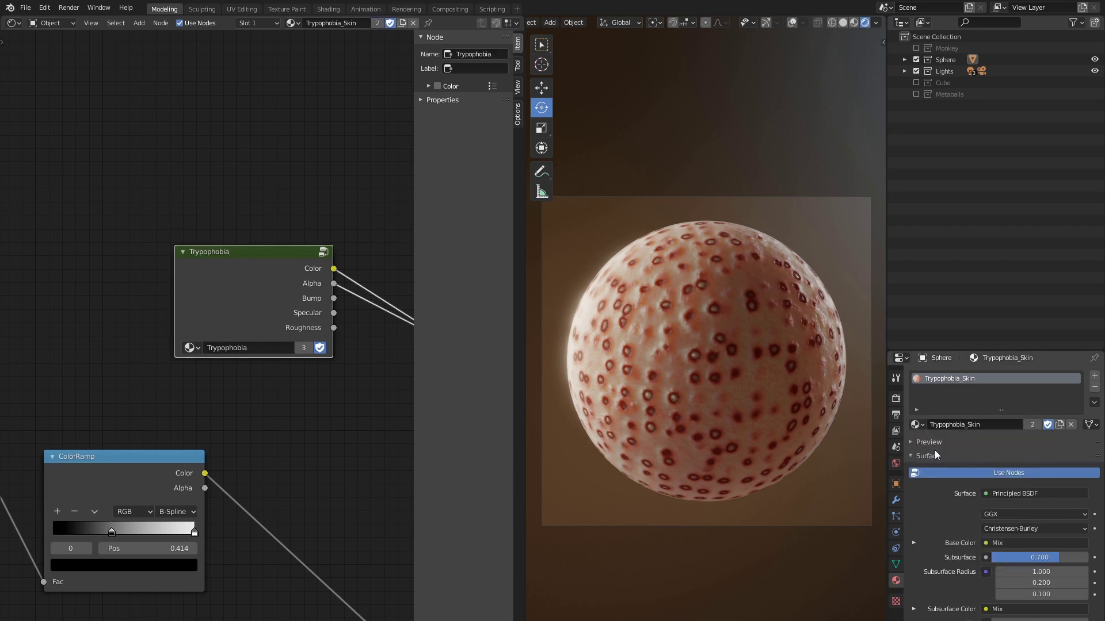
{"action": "left_click", "coordinate": [919, 427]}
{"action": "left_click", "coordinate": [929, 439]}
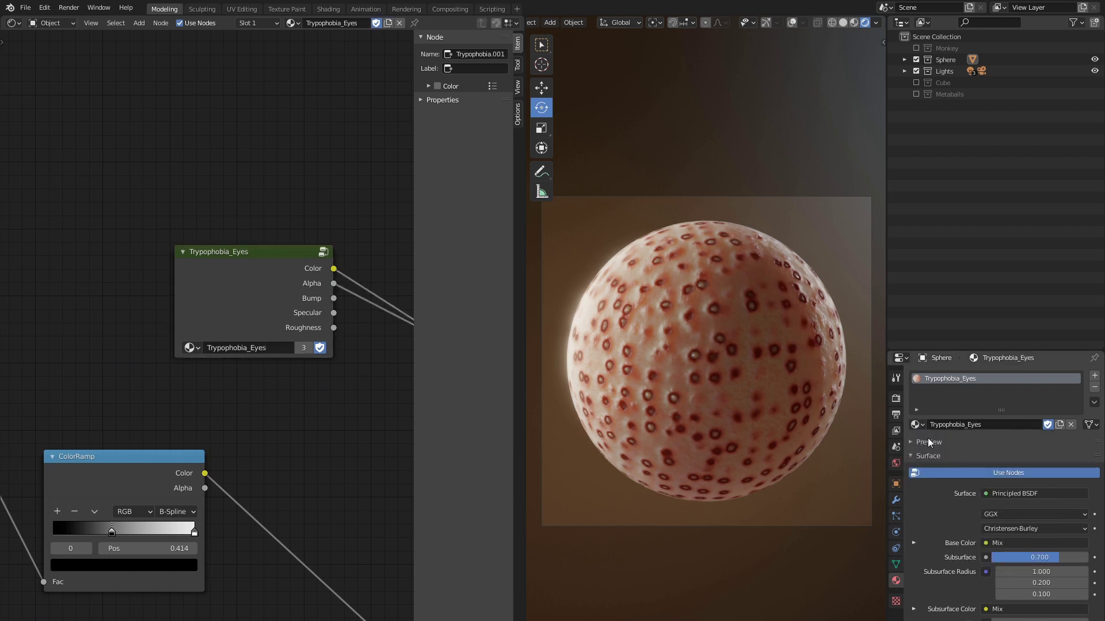
{"action": "middle_click_drag", "start_coordinate": [288, 381], "coordinate": [282, 370]}
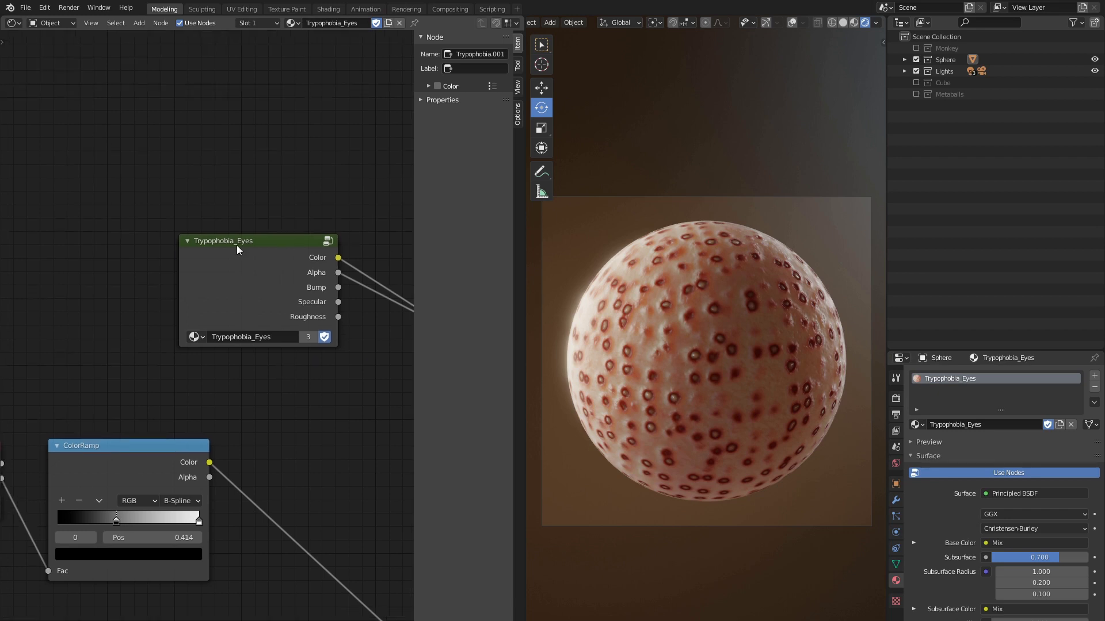
Step: Inside the Trypophobia_Eyes group, make the first ramp stop black at position 0.086
{"action": "key", "text": "Tab"}
{"action": "middle_click_drag", "start_coordinate": [237, 245], "coordinate": [309, 430]}
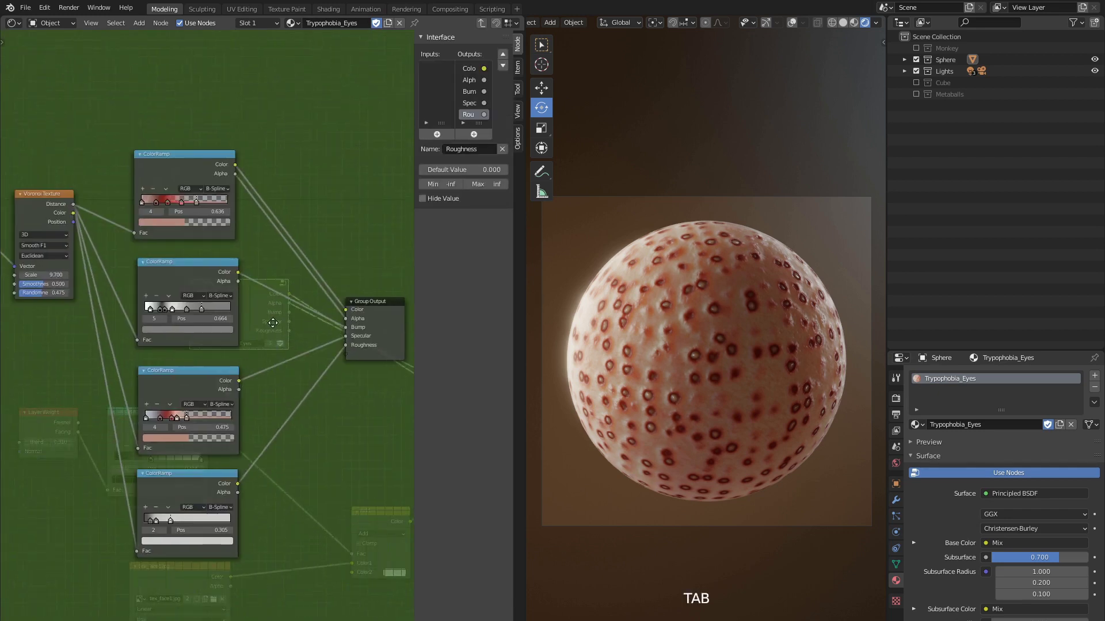
{"action": "scroll", "coordinate": [191, 303], "scroll_direction": "up", "scroll_amount": 2}
{"action": "scroll", "coordinate": [191, 303], "scroll_direction": "up", "scroll_amount": 2}
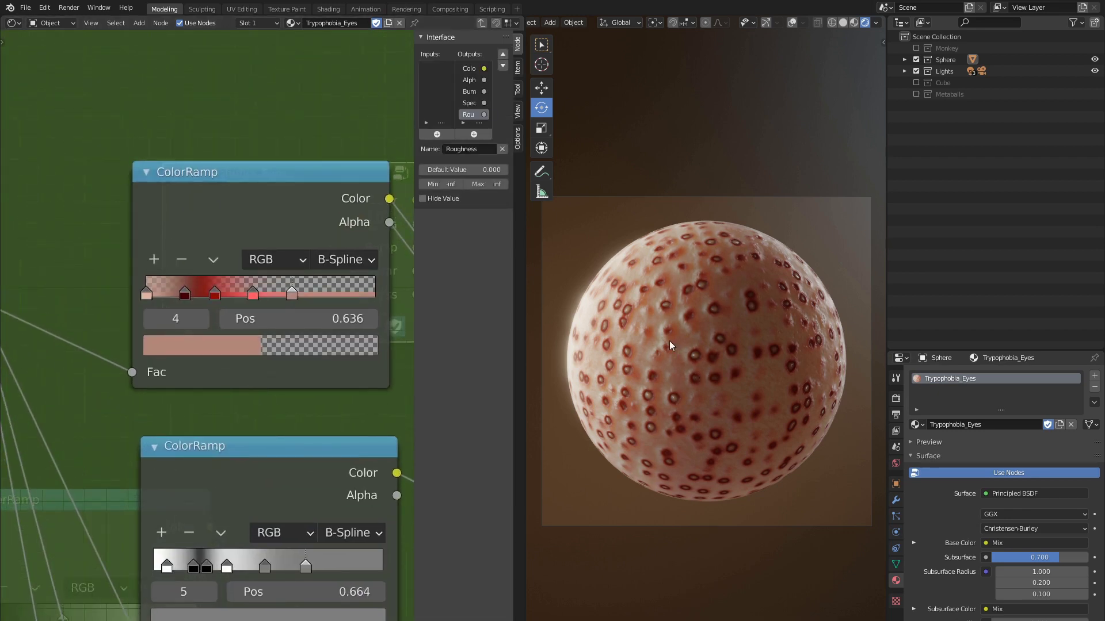
{"action": "scroll", "coordinate": [669, 341], "scroll_direction": "up", "scroll_amount": 4}
{"action": "mouse_move", "coordinate": [666, 343]}
{"action": "middle_mouse_down"}
{"action": "mouse_move", "coordinate": [644, 364]}
{"action": "mouse_move", "coordinate": [600, 305]}
{"action": "middle_mouse_up"}
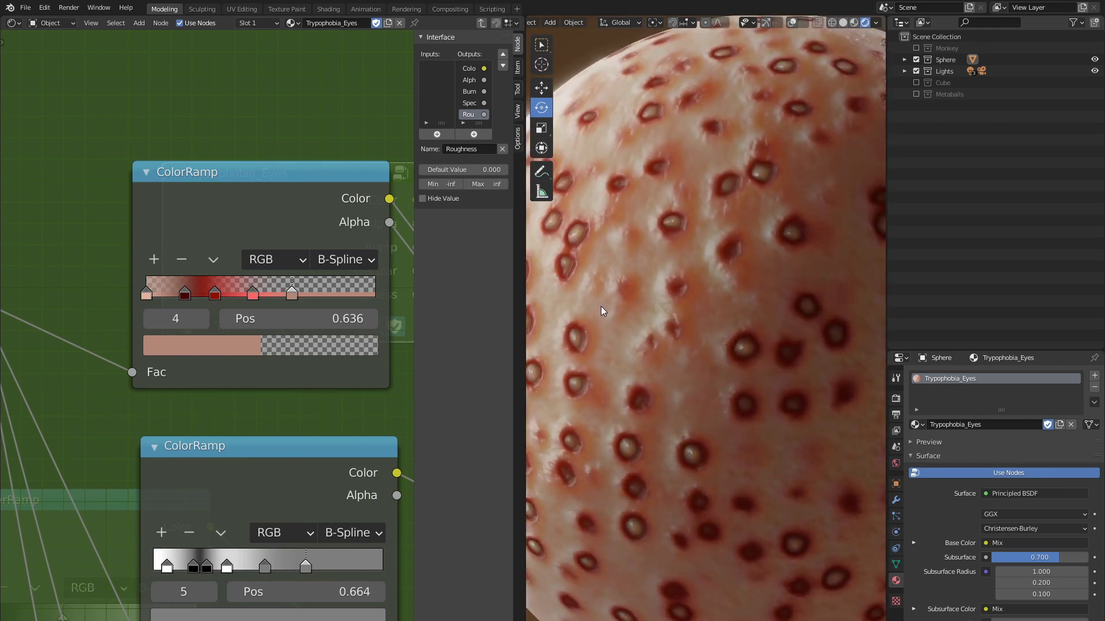
{"action": "left_click", "coordinate": [147, 297]}
{"action": "left_click", "coordinate": [189, 345]}
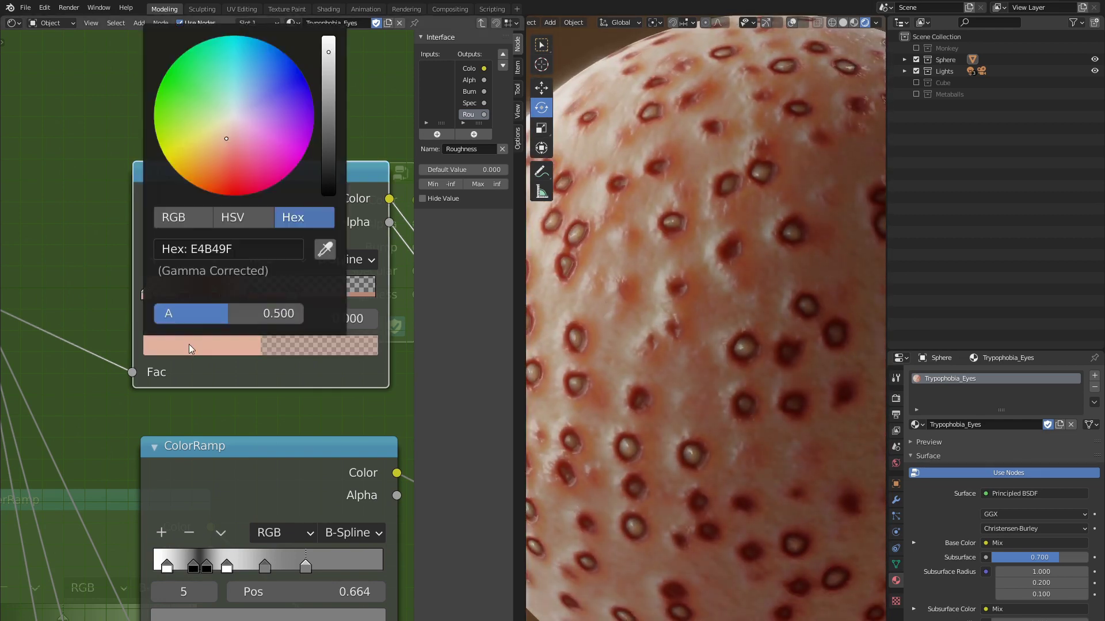
{"action": "left_click", "coordinate": [208, 251]}
{"action": "type", "text": "000000"}
{"action": "key", "text": "Return"}
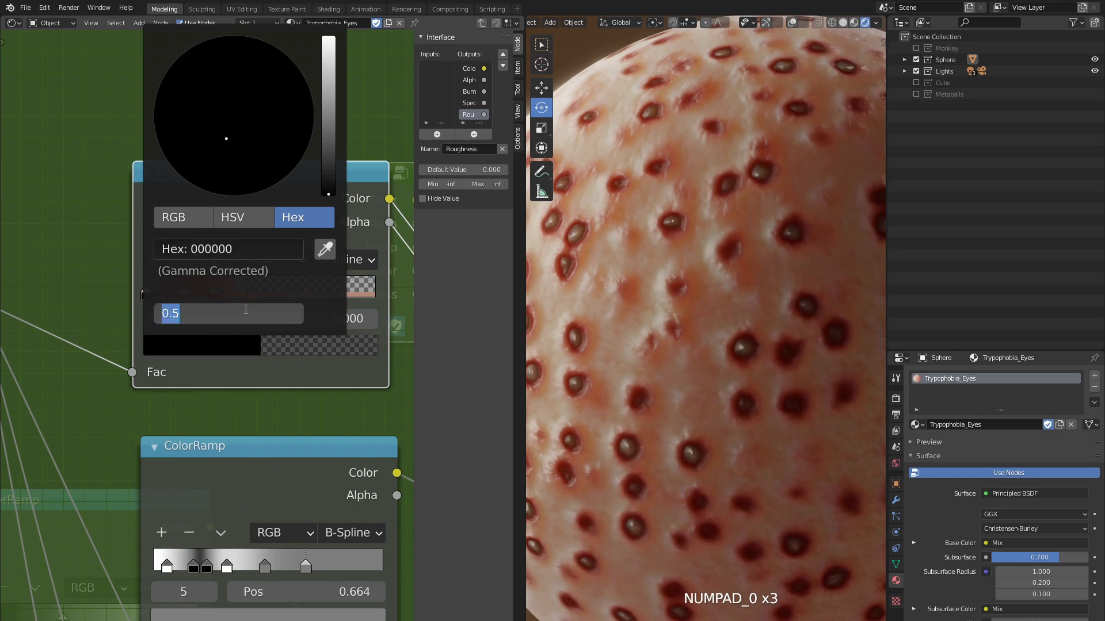
{"action": "left_click", "coordinate": [225, 313]}
{"action": "type", "text": "0"}
{"action": "key", "text": "Return"}
{"action": "left_click", "coordinate": [347, 319]}
{"action": "type", "text": "0.0"}
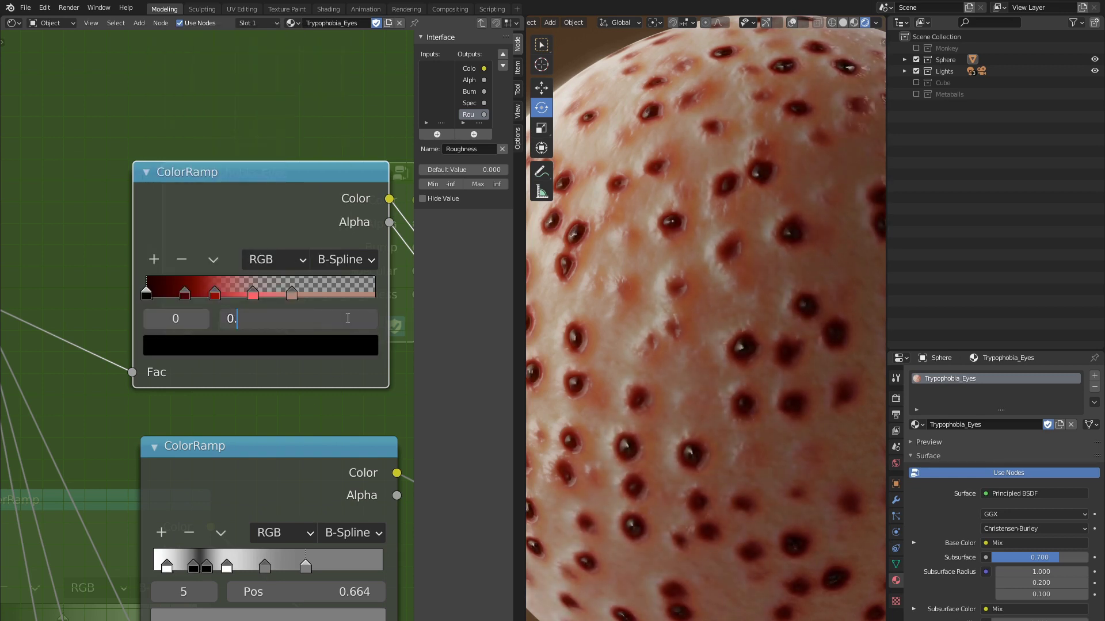
{"action": "type", "text": "086"}
{"action": "key", "text": "Return"}
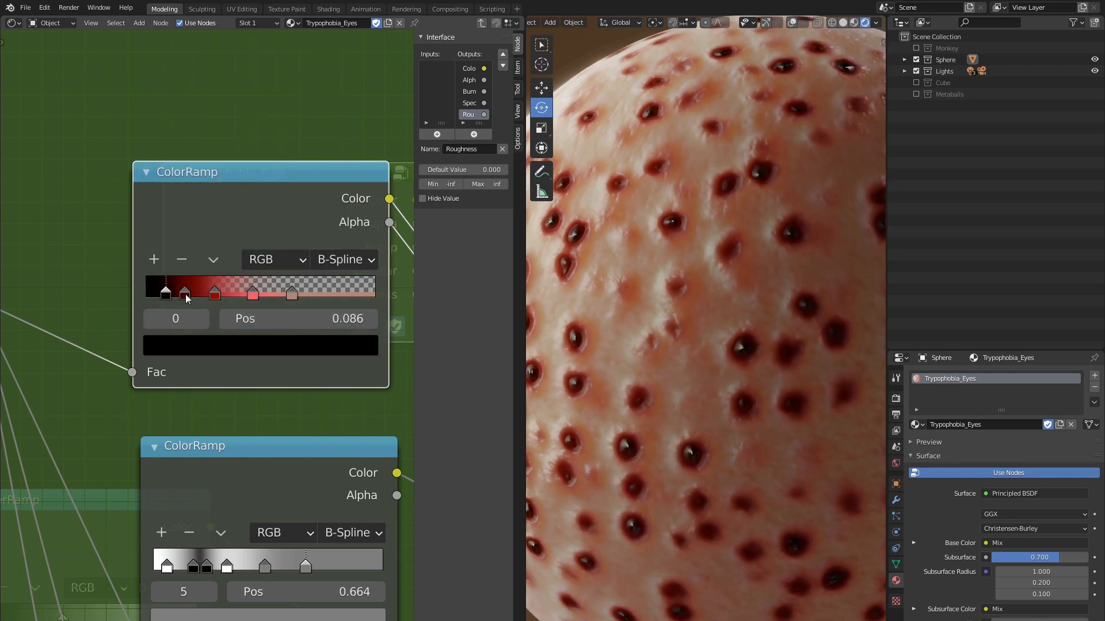
Step: Make the second stop black at 0.120 and the third stop pale pink FFD7C6
{"action": "left_click", "coordinate": [185, 295]}
{"action": "left_click", "coordinate": [217, 343]}
{"action": "left_click", "coordinate": [207, 250]}
{"action": "type", "text": "00000"}
{"action": "key", "text": "Return"}
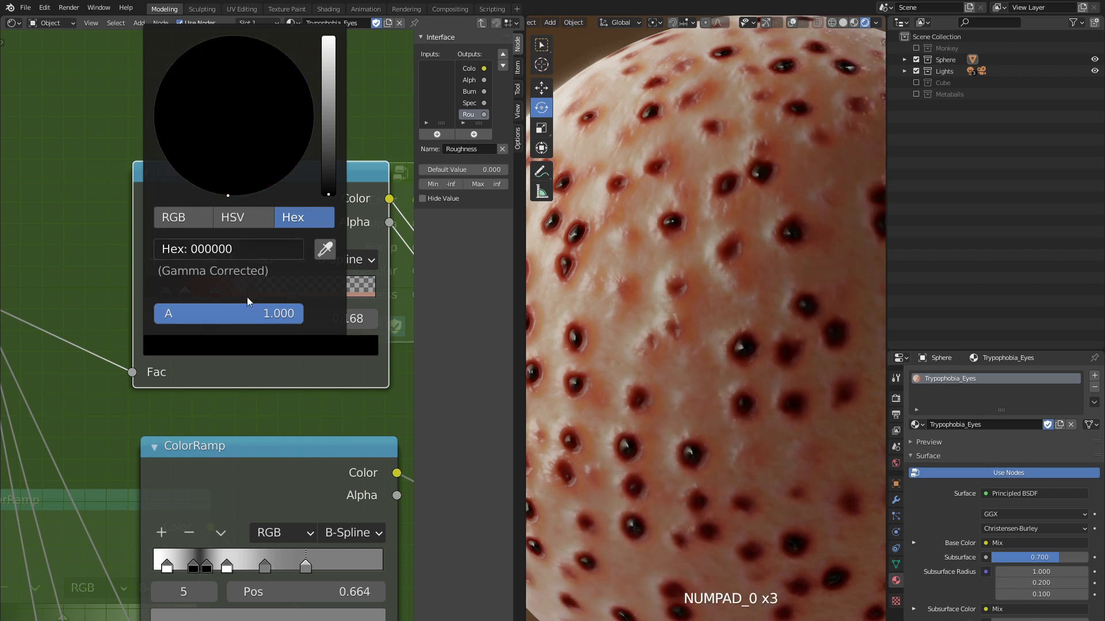
{"action": "left_click", "coordinate": [342, 319]}
{"action": "type", "text": "0.12"}
{"action": "key", "text": "Return"}
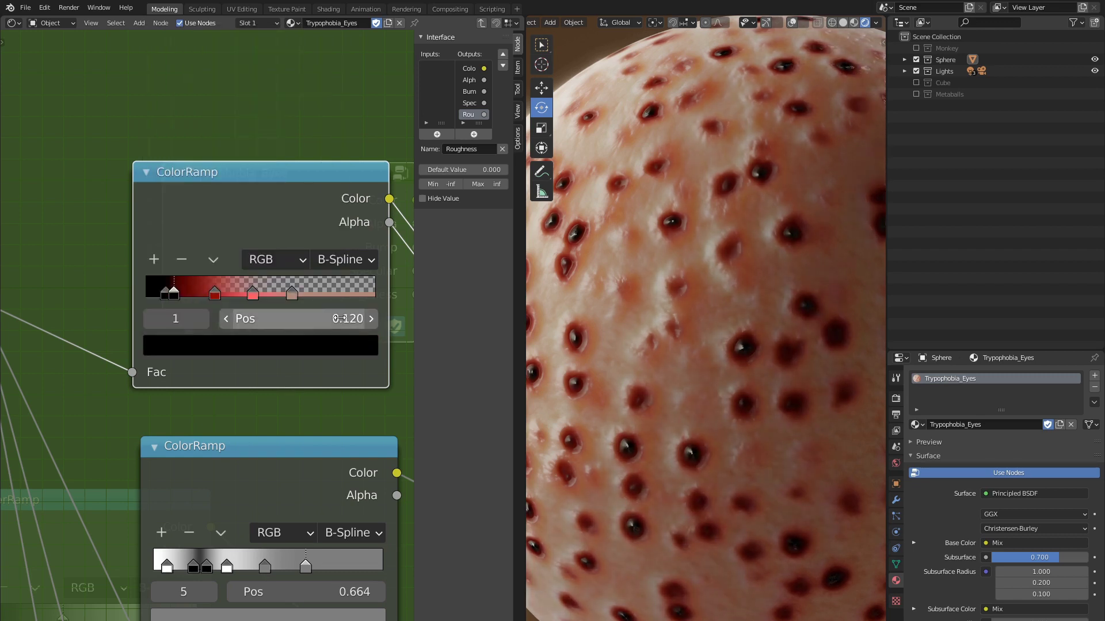
{"action": "left_click", "coordinate": [214, 294]}
{"action": "left_click", "coordinate": [212, 344]}
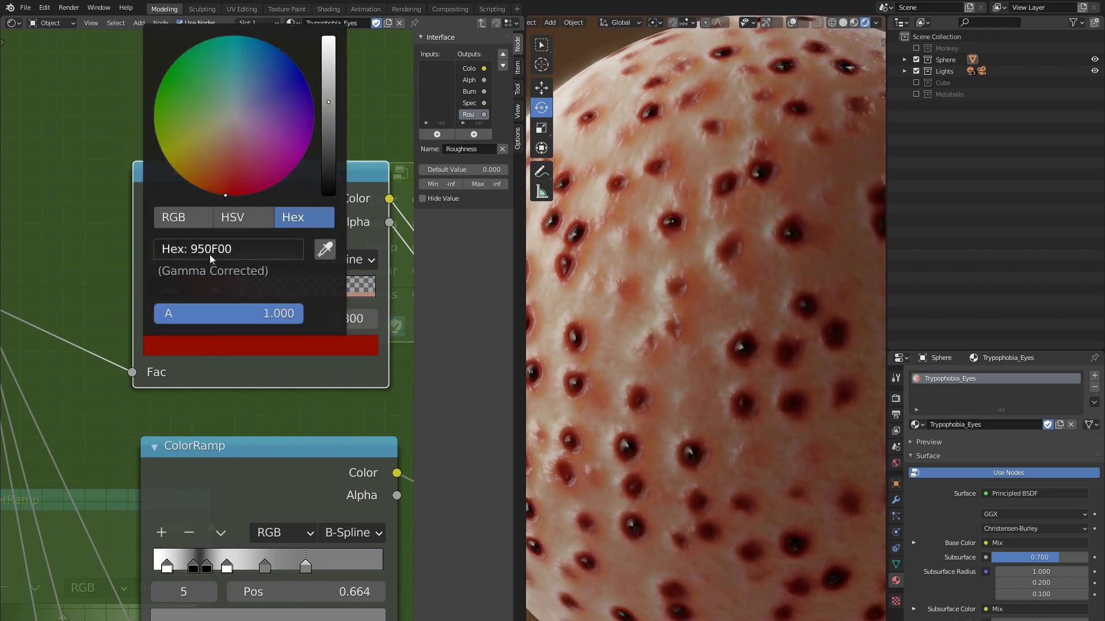
{"action": "left_click", "coordinate": [210, 249]}
{"action": "type", "text": "ffd7c6"}
{"action": "key", "text": "Return"}
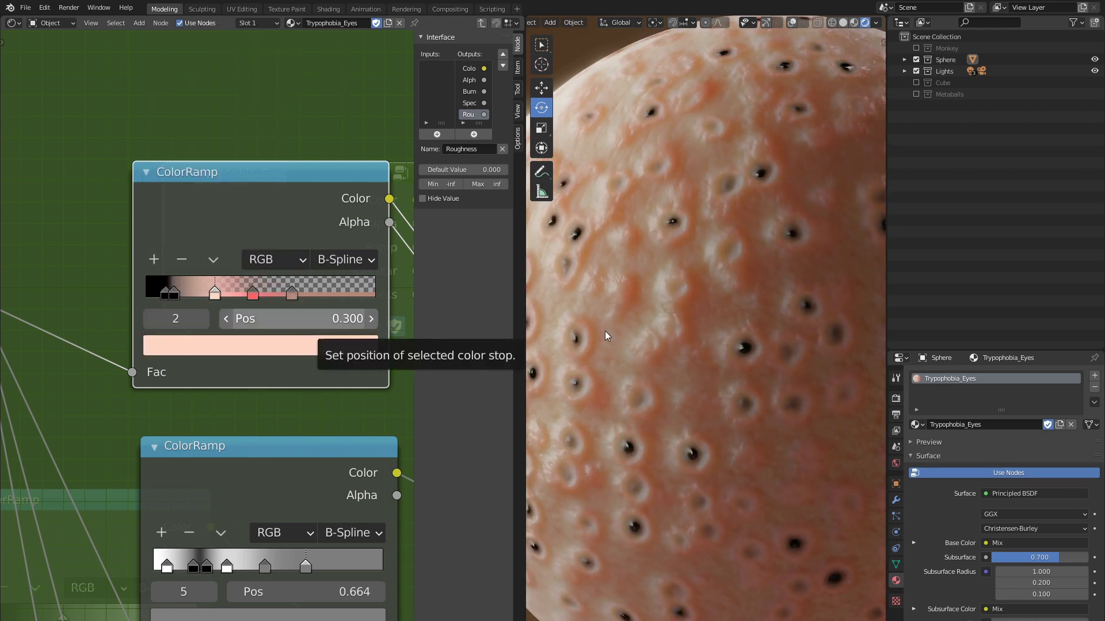
{"action": "scroll", "coordinate": [644, 335], "scroll_direction": "down", "scroll_amount": 5}
{"action": "scroll", "coordinate": [622, 341], "scroll_direction": "up", "scroll_amount": 4}
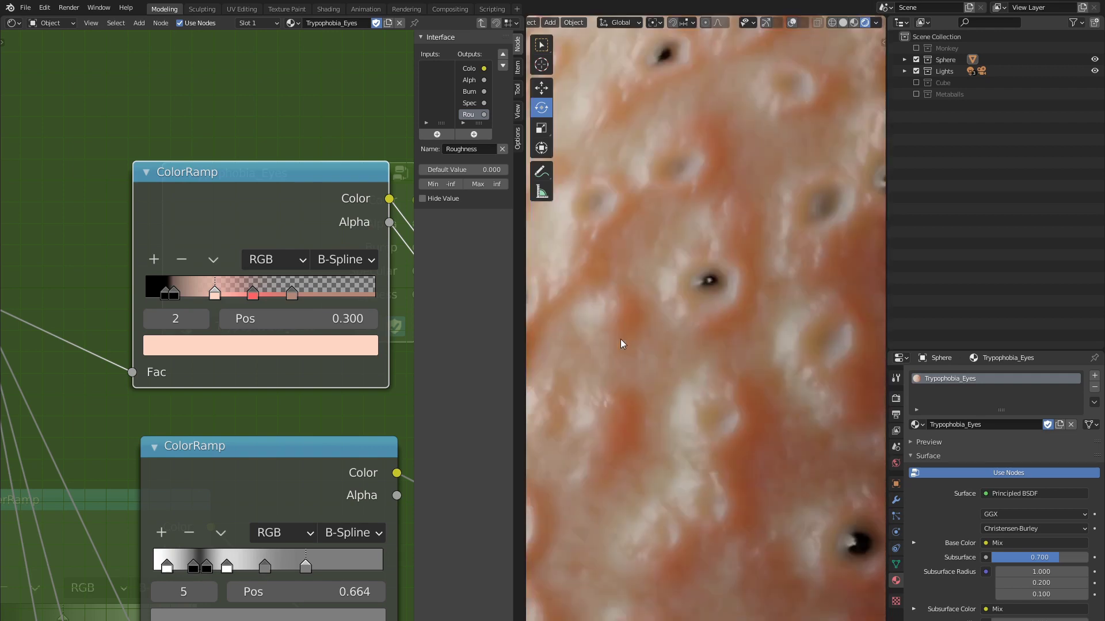
{"action": "scroll", "coordinate": [704, 396], "scroll_direction": "down", "scroll_amount": 1}
{"action": "scroll", "coordinate": [773, 467], "scroll_direction": "down", "scroll_amount": 1}
{"action": "scroll", "coordinate": [773, 467], "scroll_direction": "up", "scroll_amount": 2}
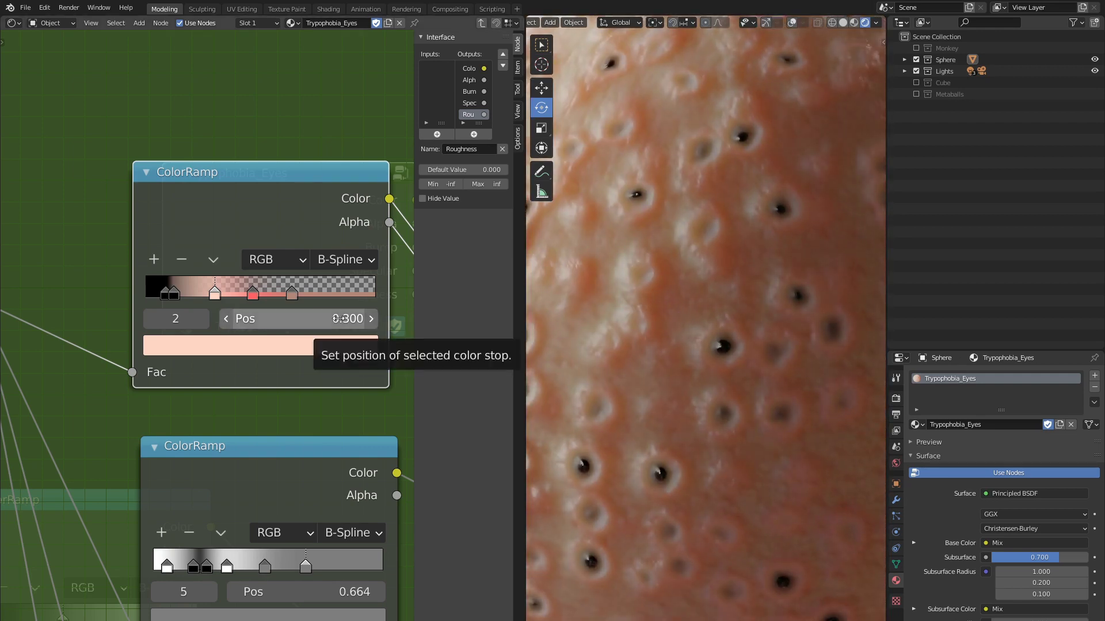
Step: Move the pink stop to 0.223 and make the next stop opaque 802D26 at 0.277
{"action": "left_click", "coordinate": [339, 318]}
{"action": "type", "text": "0.223"}
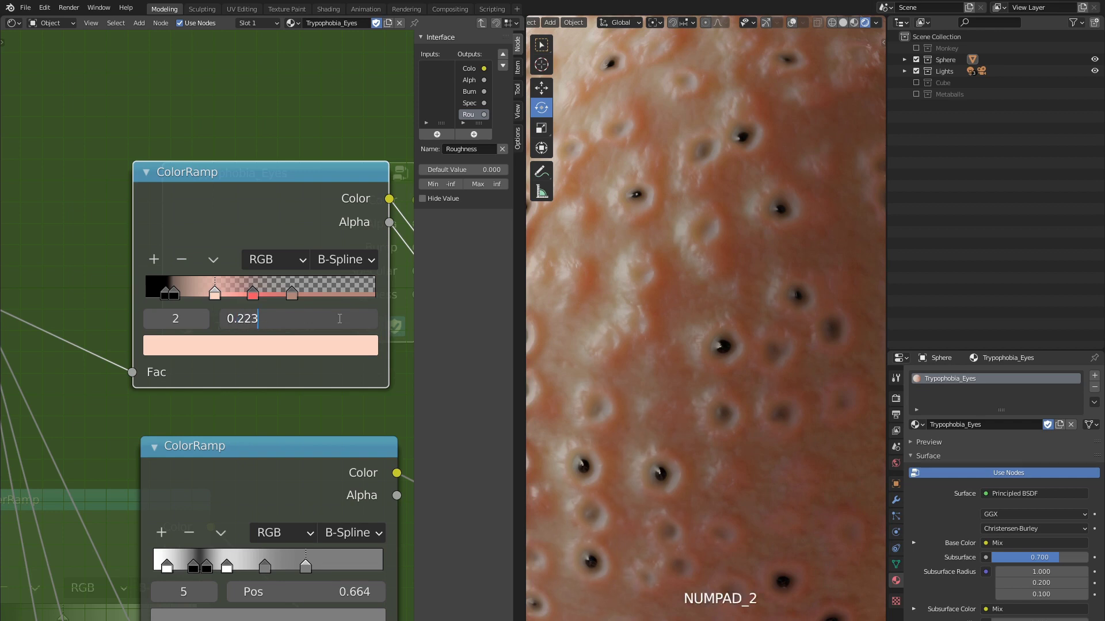
{"action": "key", "text": "Return"}
{"action": "left_click", "coordinate": [252, 295]}
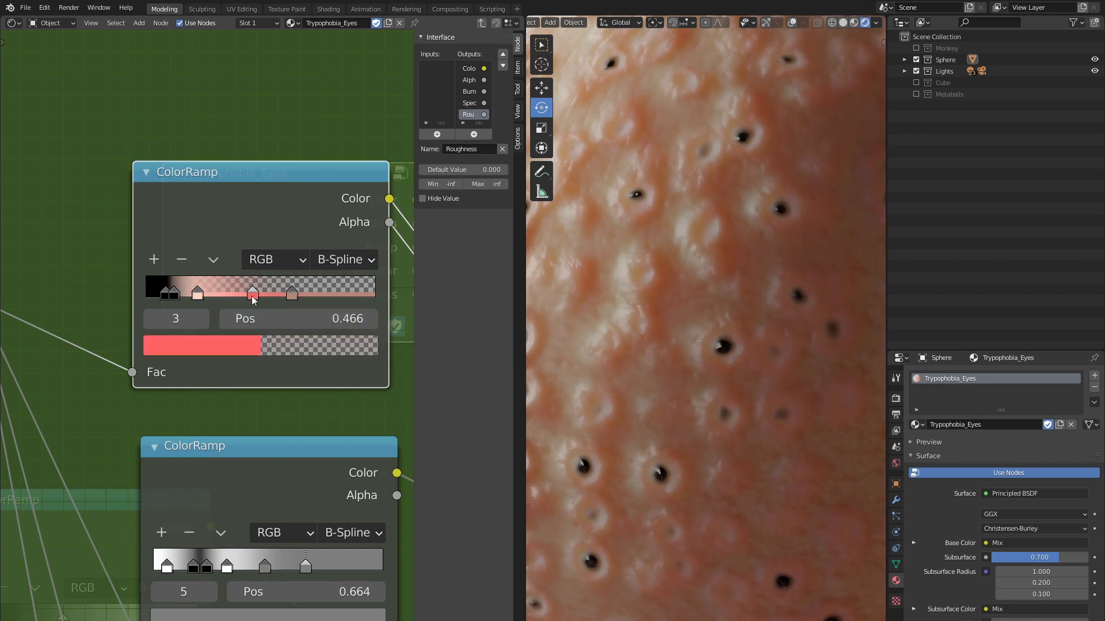
{"action": "left_click", "coordinate": [242, 344]}
{"action": "left_click", "coordinate": [243, 250]}
{"action": "type", "text": "802d26"}
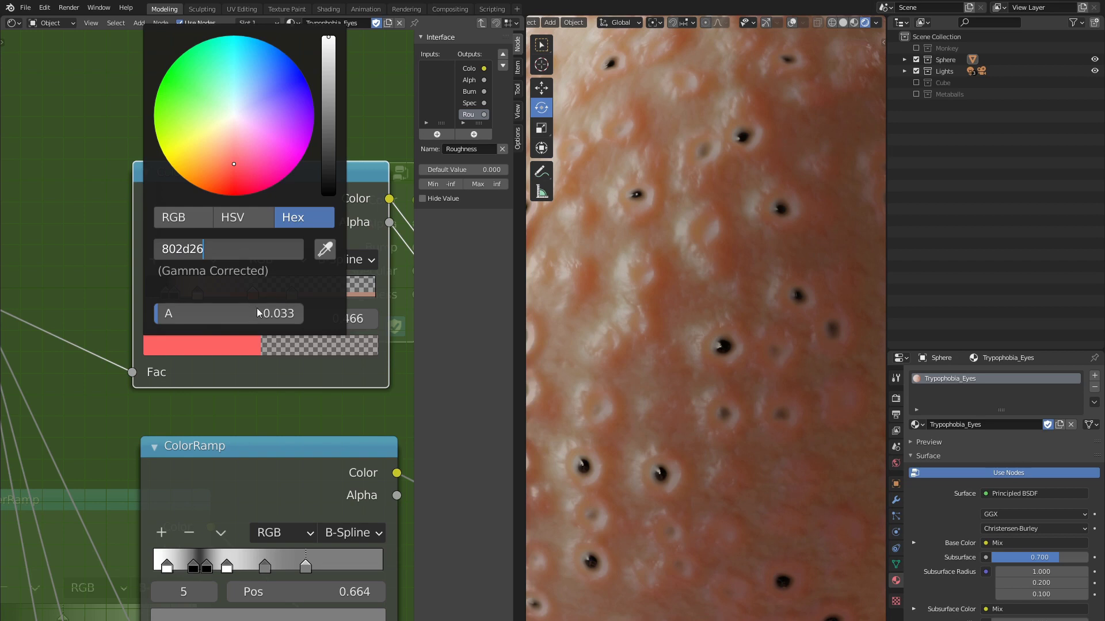
{"action": "key", "text": "Return"}
{"action": "left_click", "coordinate": [256, 313]}
{"action": "type", "text": "1"}
{"action": "key", "text": "Return"}
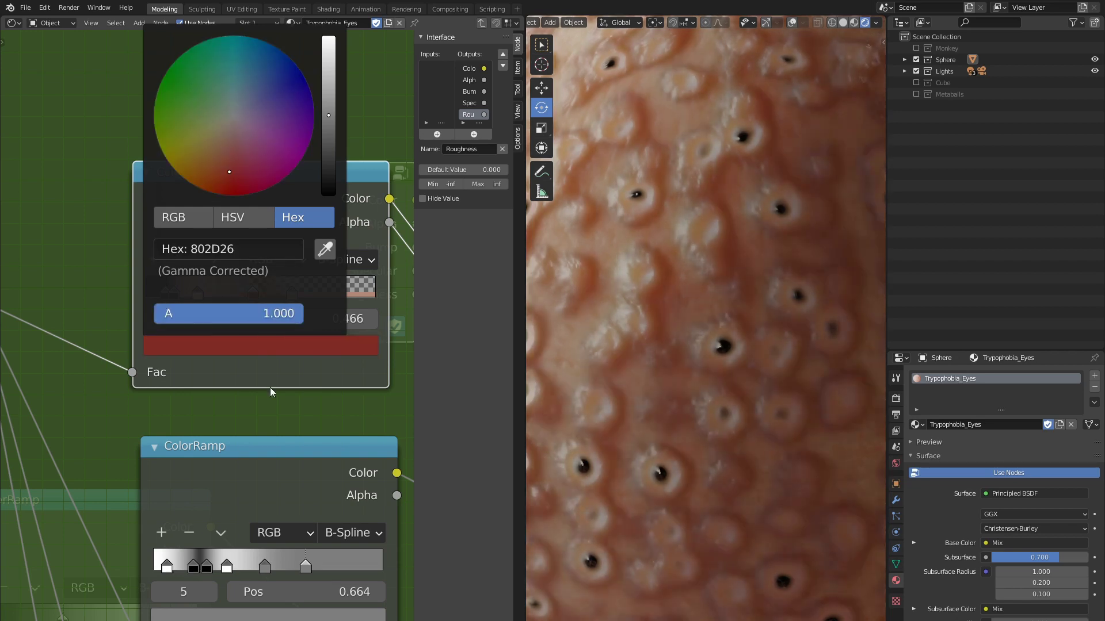
{"action": "left_click", "coordinate": [341, 319]}
{"action": "type", "text": "0.277"}
{"action": "key", "text": "Return"}
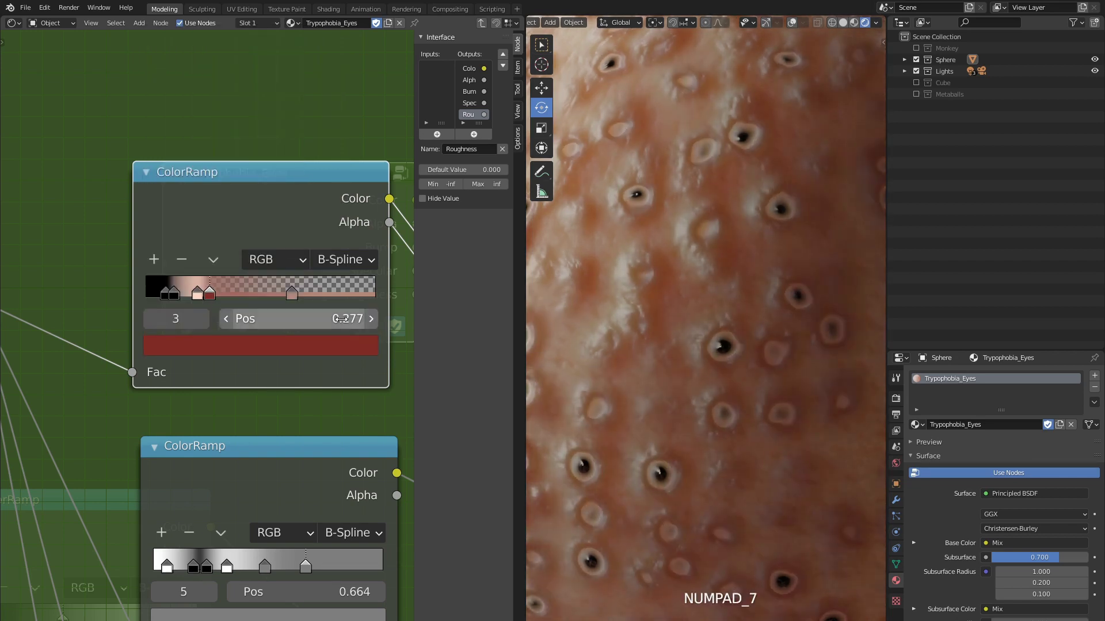
Step: Make the following stop opaque red 950F00 at position 0.35
{"action": "left_click_drag", "start_coordinate": [292, 297], "coordinate": [271, 297]}
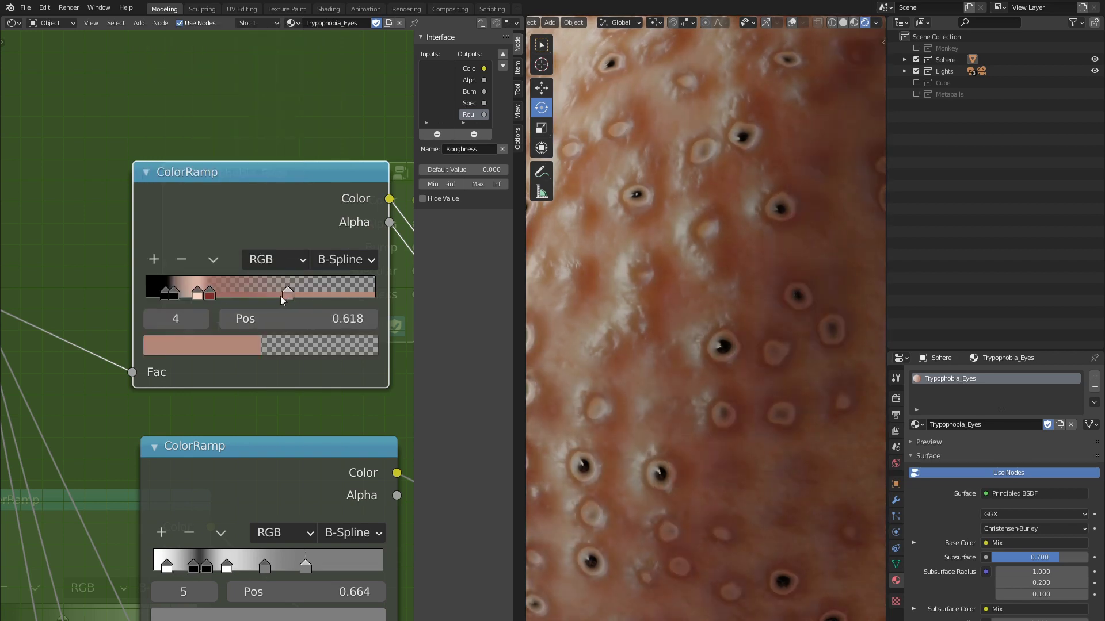
{"action": "left_click", "coordinate": [228, 350]}
{"action": "left_click", "coordinate": [230, 249]}
{"action": "type", "text": "950f"}
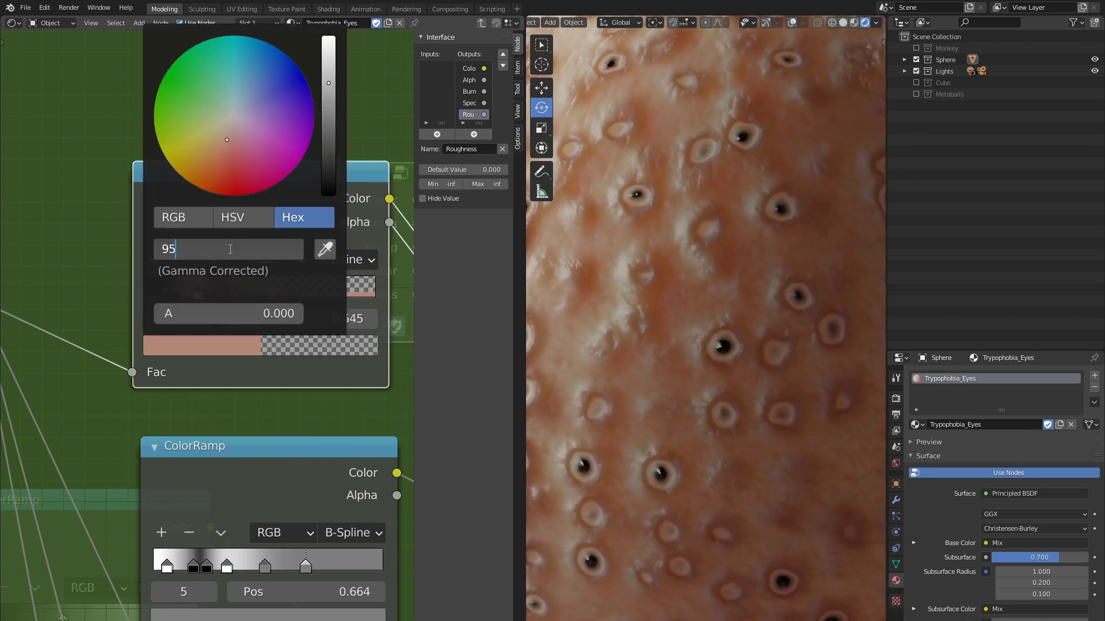
{"action": "type", "text": "00"}
{"action": "left_click", "coordinate": [245, 312]}
{"action": "type", "text": "1"}
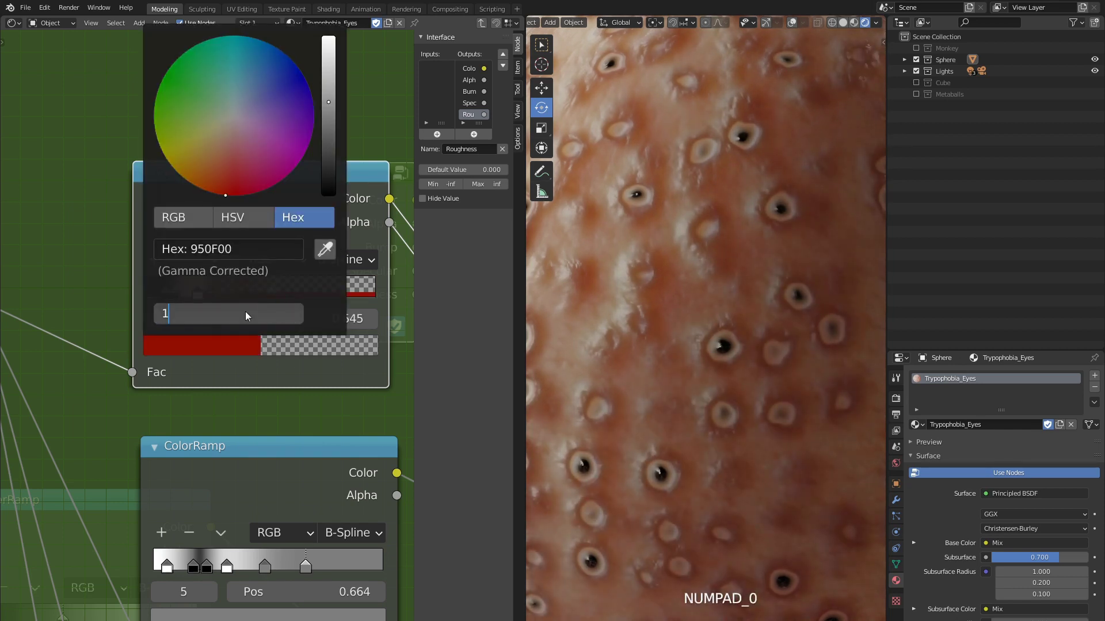
{"action": "key", "text": "Return"}
{"action": "double_click", "coordinate": [349, 324]}
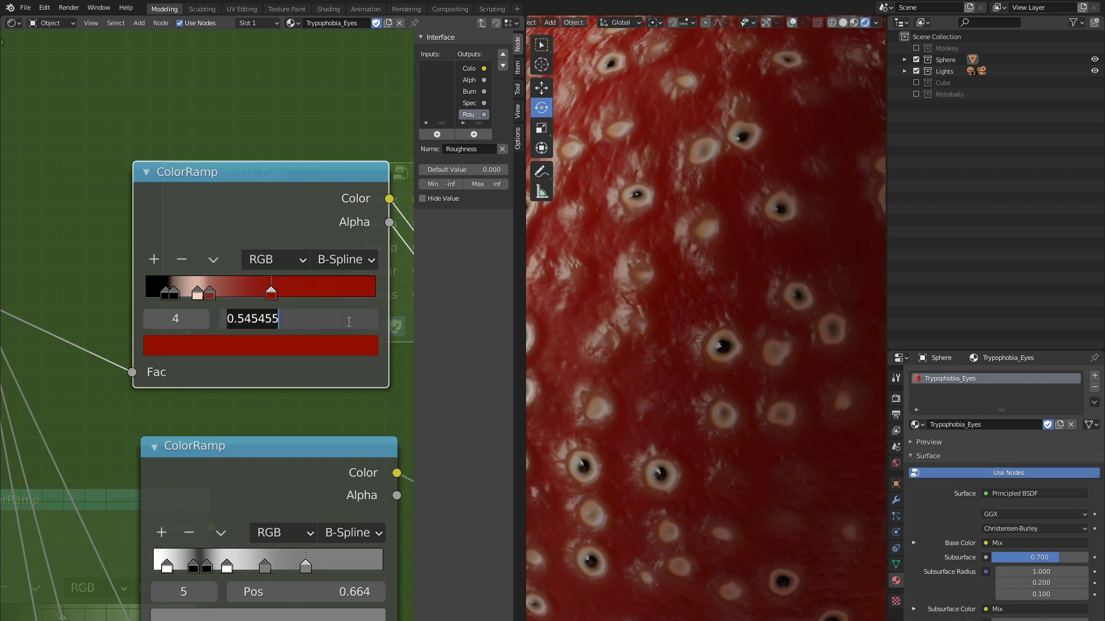
{"action": "type", "text": "0.35"}
{"action": "key", "text": "Return"}
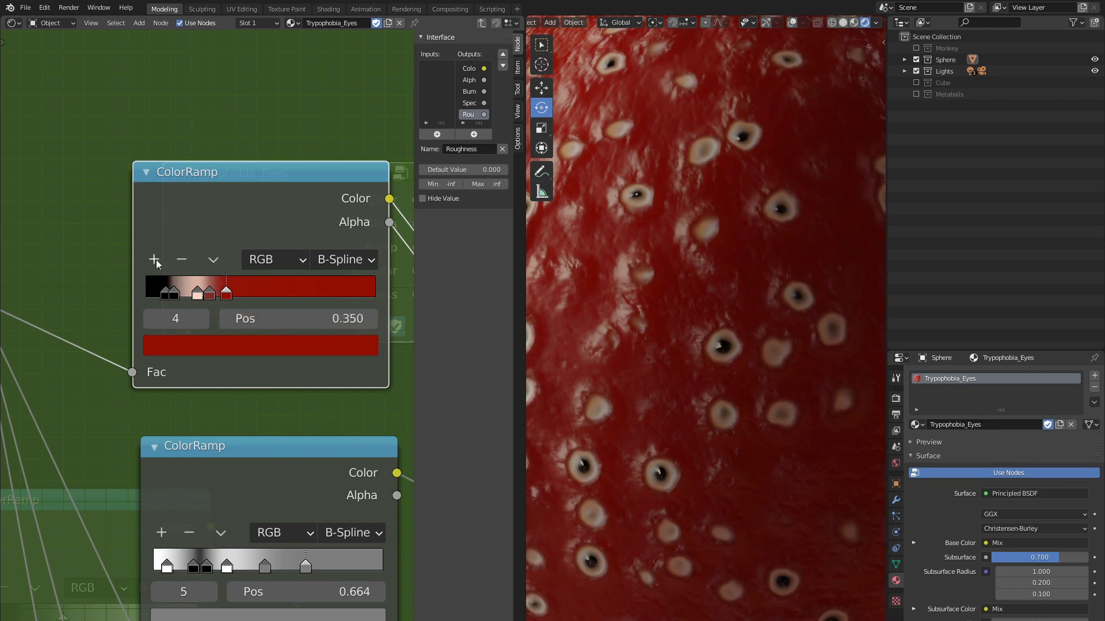
Step: Add a light red FF6565 ramp stop near 0.486
{"action": "left_click", "coordinate": [157, 263]}
{"action": "left_click_drag", "start_coordinate": [233, 296], "coordinate": [256, 287]}
{"action": "left_click", "coordinate": [257, 345]}
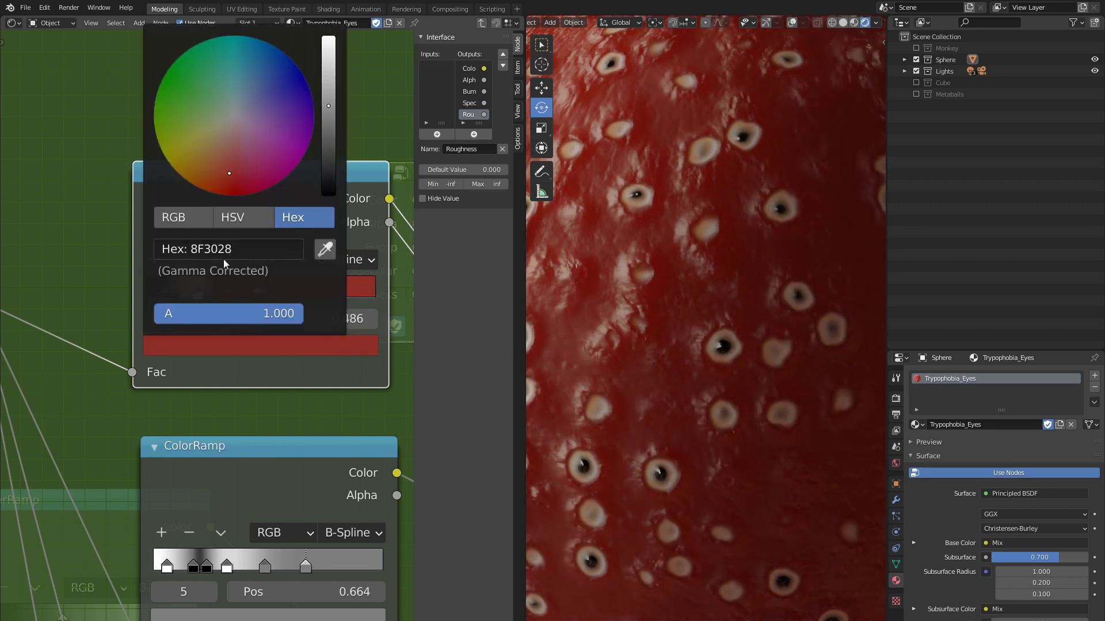
{"action": "left_click", "coordinate": [222, 249]}
{"action": "type", "text": "ff6565"}
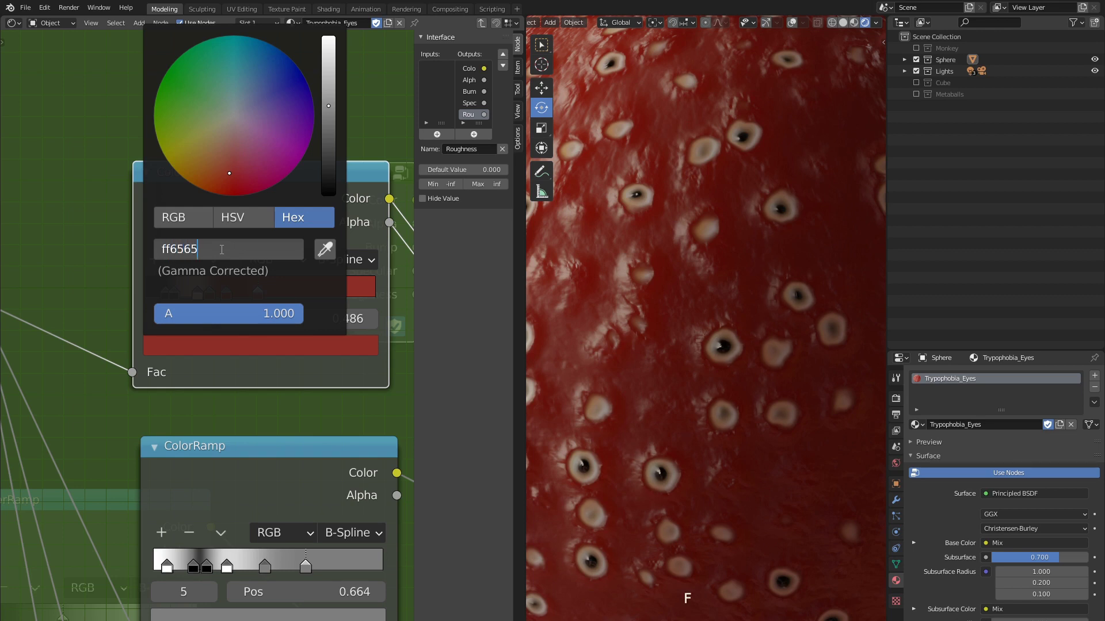
{"action": "key", "text": "Return"}
{"action": "left_click", "coordinate": [253, 313]}
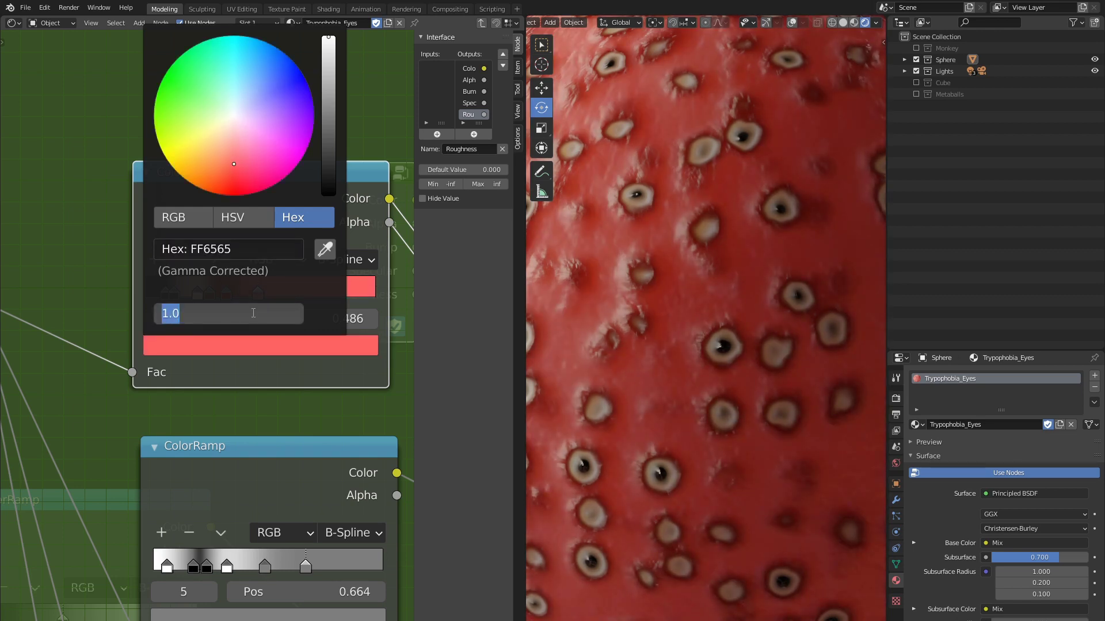
{"action": "type", "text": "033"}
{"action": "key", "text": "Return"}
{"action": "double_click", "coordinate": [352, 319]}
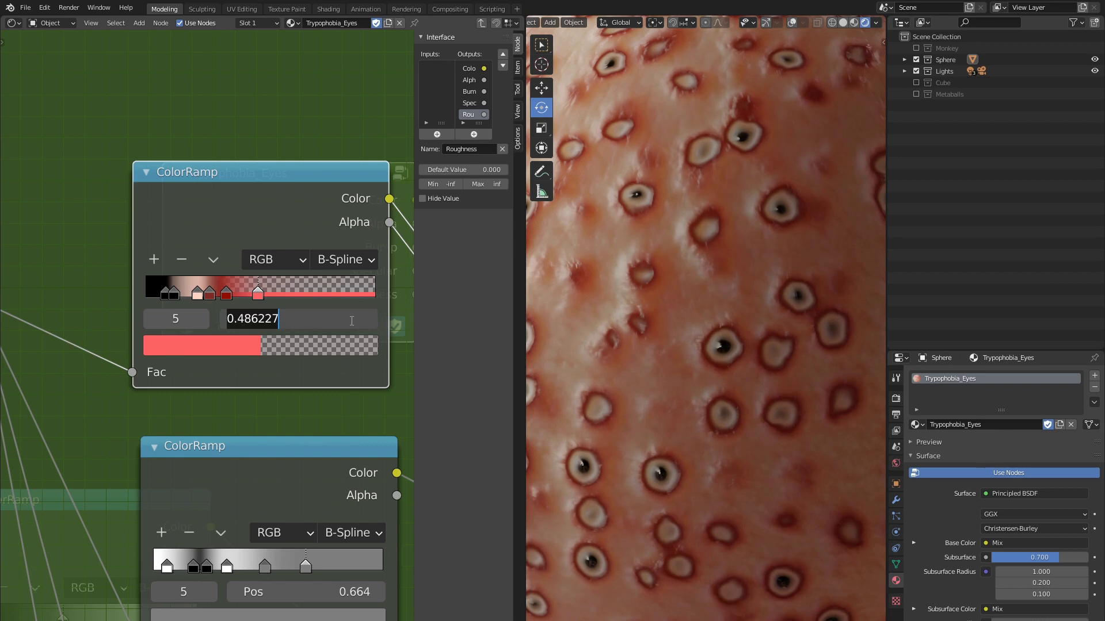
{"action": "type", "text": "0.595"}
{"action": "key", "text": "Return"}
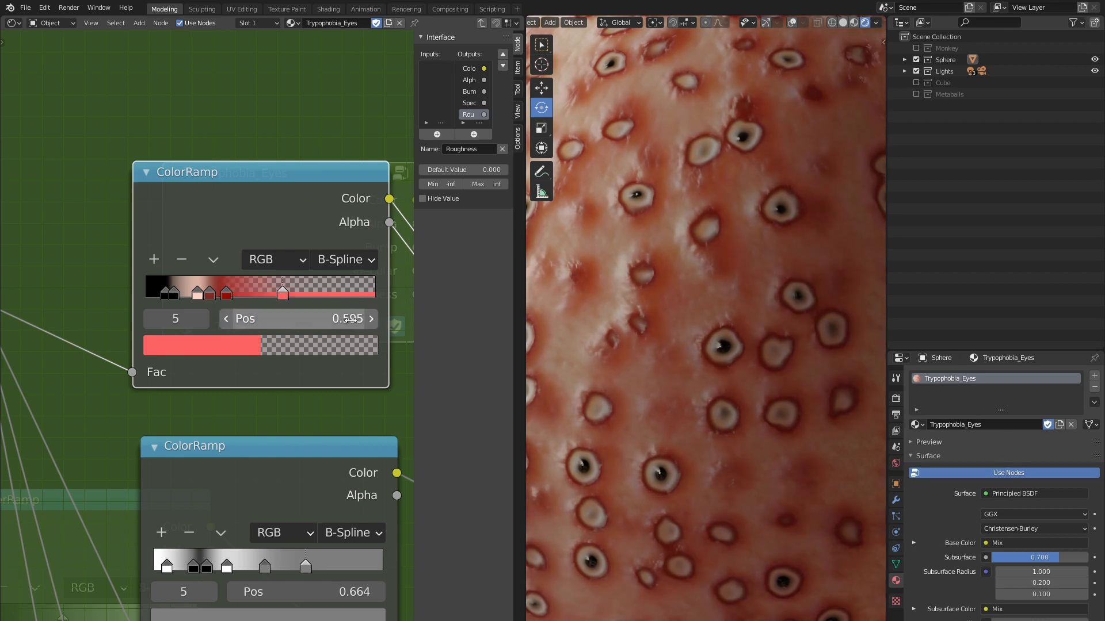
Step: Undo the extra stop and make a stop fully transparent tan B38A7B at 0.784
{"action": "left_click", "coordinate": [156, 262]}
{"action": "key", "text": "ctrl+z"}
{"action": "key", "text": "ctrl+z"}
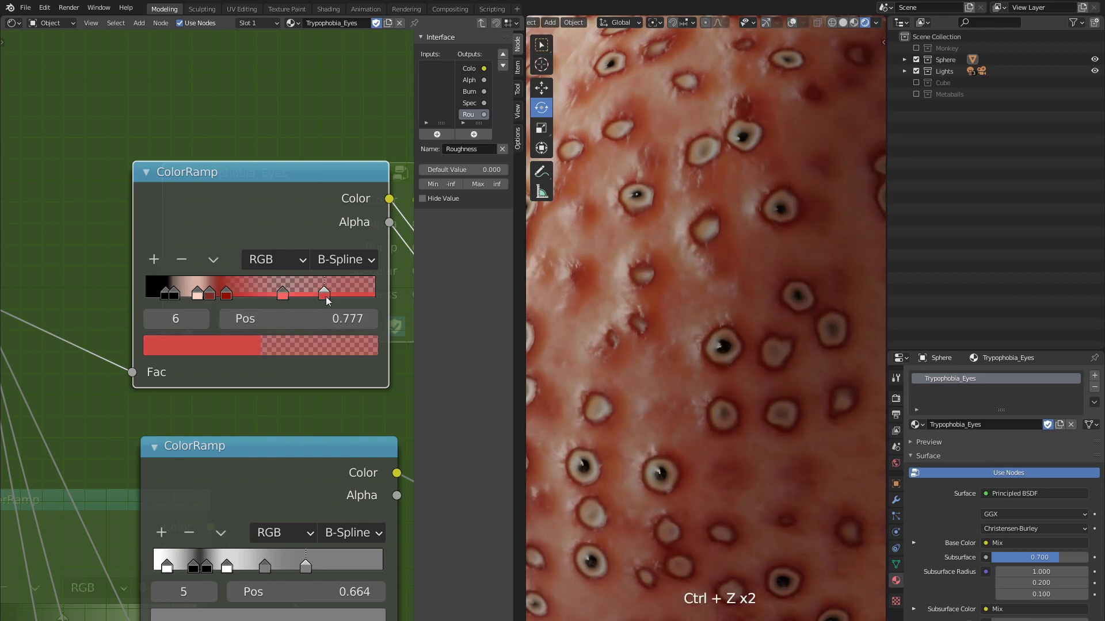
{"action": "left_click", "coordinate": [246, 345]}
{"action": "type", "text": "b38a7b"}
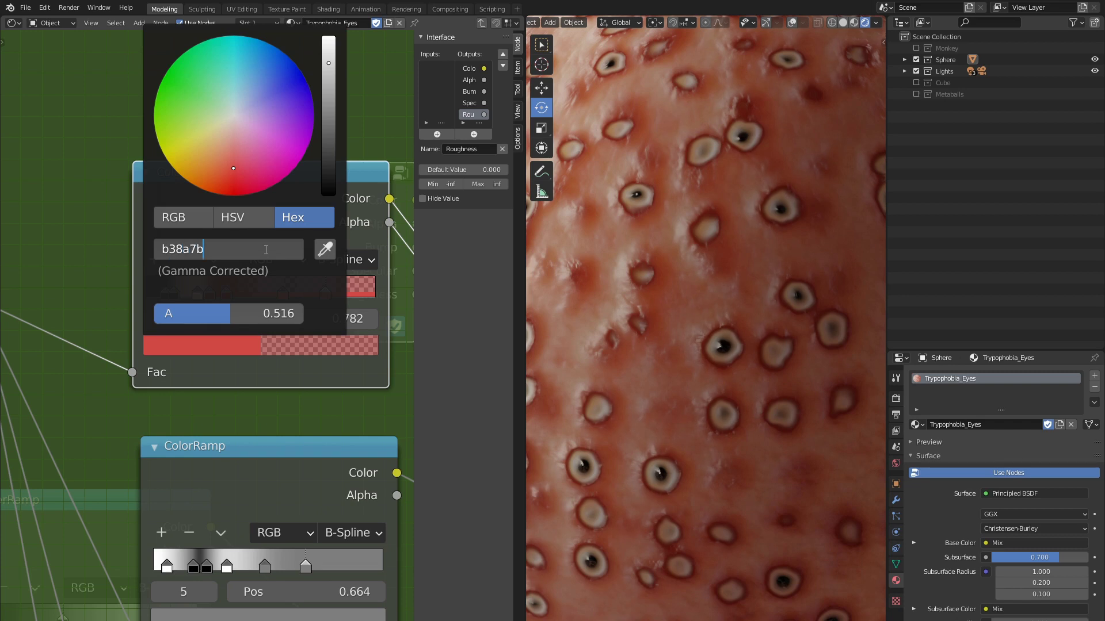
{"action": "key", "text": "Return"}
{"action": "double_click", "coordinate": [259, 313]}
{"action": "type", "text": "0"}
{"action": "key", "text": "Return"}
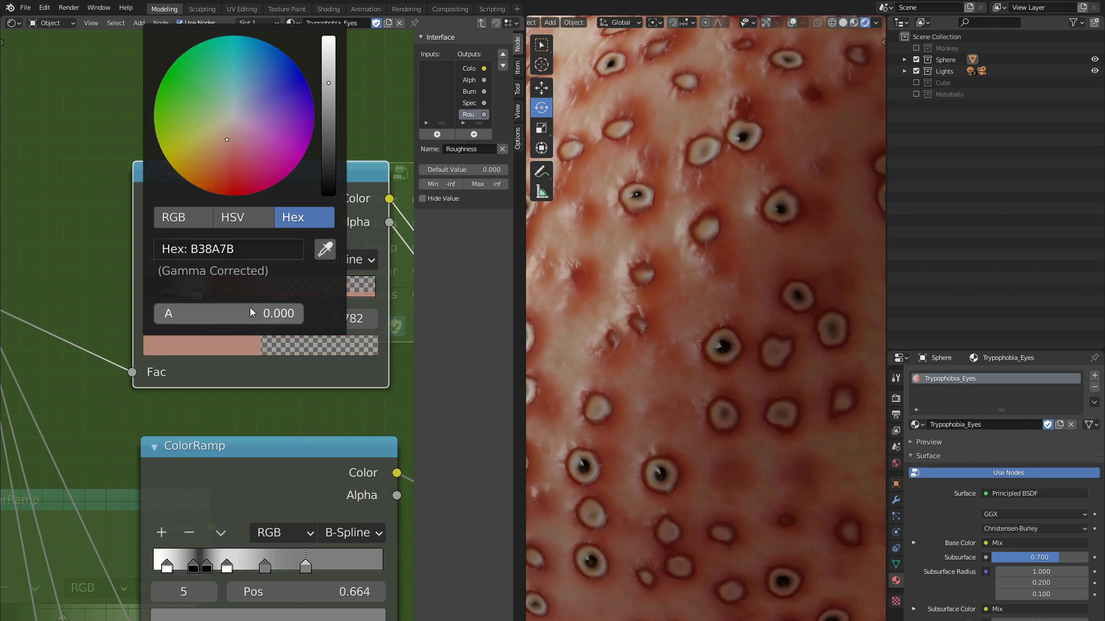
{"action": "double_click", "coordinate": [344, 320]}
{"action": "type", "text": "0.7"}
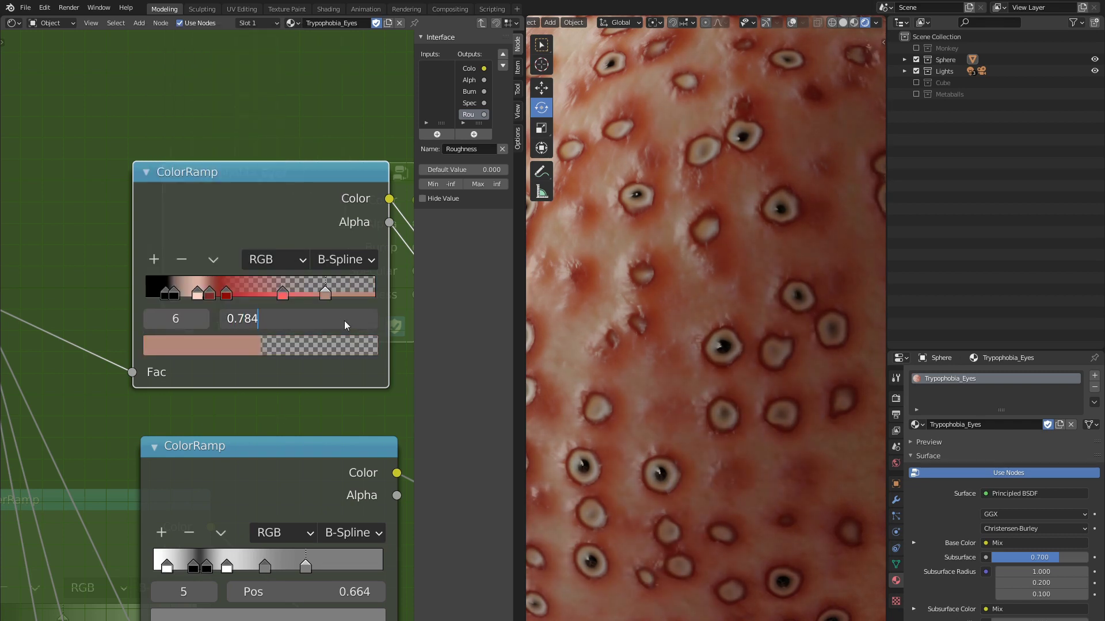
{"action": "key", "text": "Return"}
{"action": "scroll", "coordinate": [636, 365], "scroll_direction": "down", "scroll_amount": 4}
{"action": "scroll", "coordinate": [636, 365], "scroll_direction": "down", "scroll_amount": 2}
{"action": "mouse_move", "coordinate": [699, 371]}
{"action": "middle_mouse_down"}
{"action": "mouse_move", "coordinate": [675, 356]}
{"action": "mouse_move", "coordinate": [697, 376]}
{"action": "middle_mouse_up"}
{"action": "scroll", "coordinate": [227, 412], "scroll_direction": "down", "scroll_amount": 3}
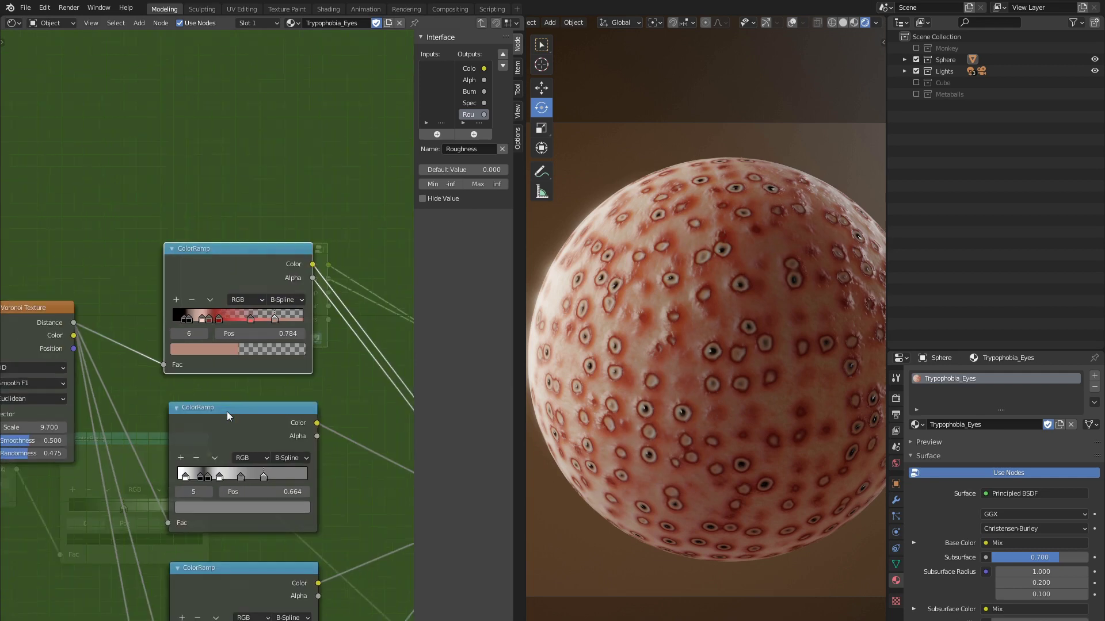
Step: Enter Scale 8.7, Smoothness 0.225 and Randomness 0.717 in the Voronoi Texture fields
{"action": "middle_click_drag", "start_coordinate": [228, 412], "coordinate": [329, 391]}
{"action": "left_click", "coordinate": [153, 405]}
{"action": "type", "text": "8.7"}
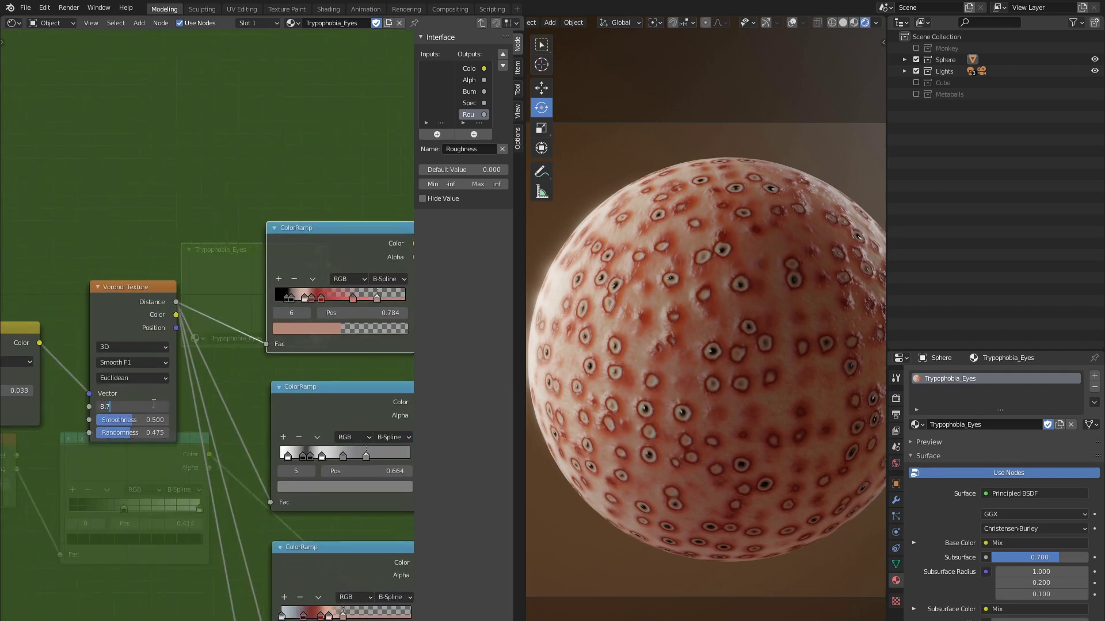
{"action": "type", "text": "0.225"}
{"action": "key", "text": "Return"}
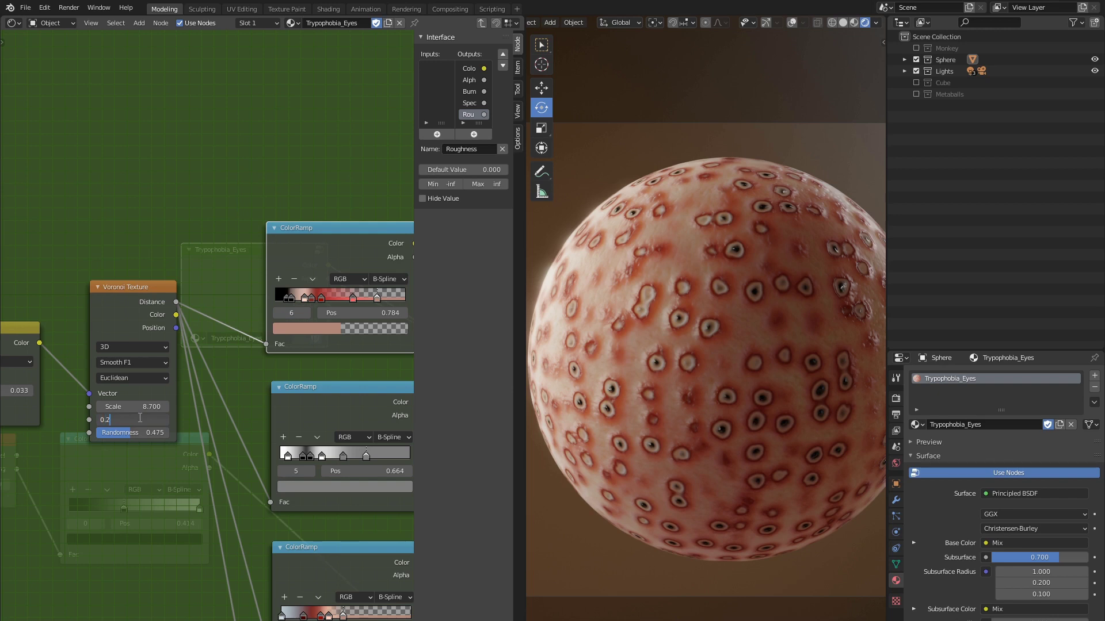
{"action": "key", "text": "Return"}
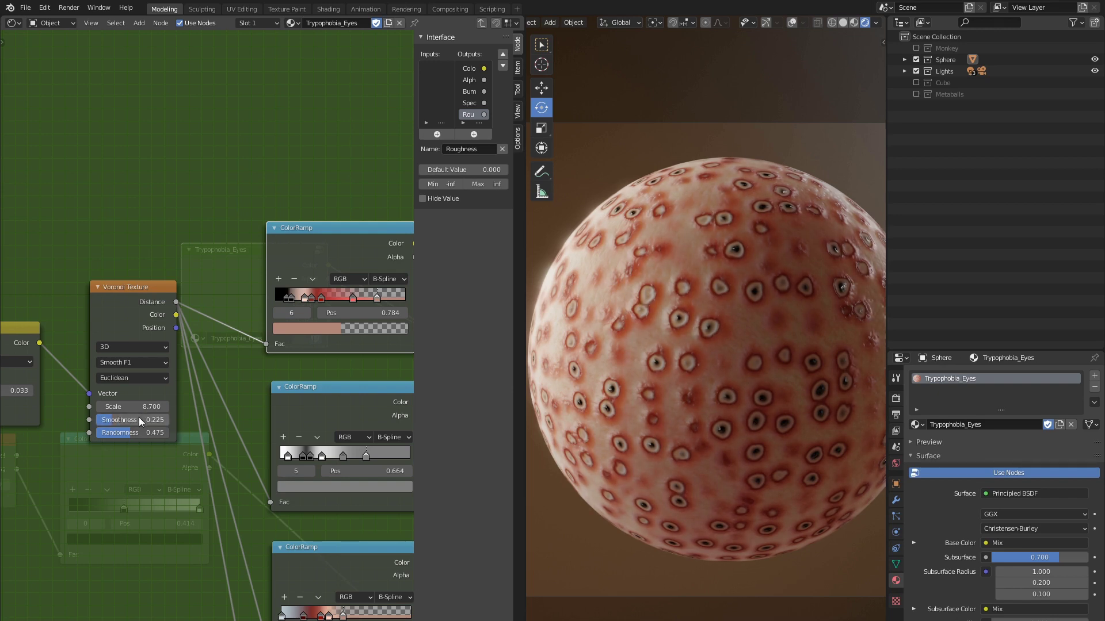
{"action": "left_click_drag", "start_coordinate": [141, 431], "coordinate": [199, 430]}
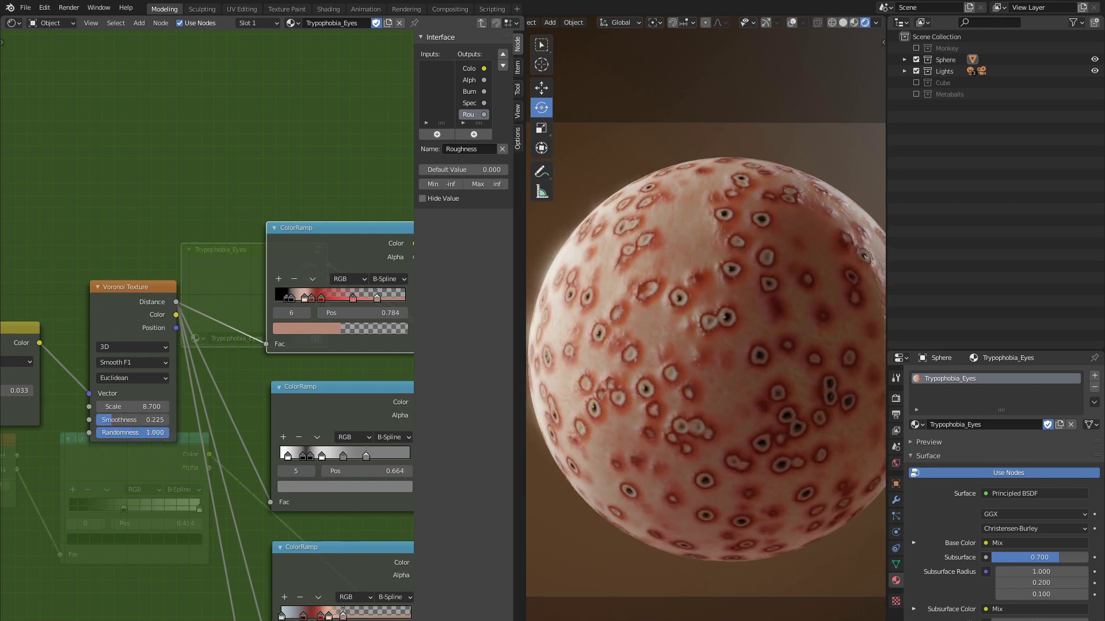
{"action": "left_click", "coordinate": [159, 431]}
{"action": "type", "text": "0.717"}
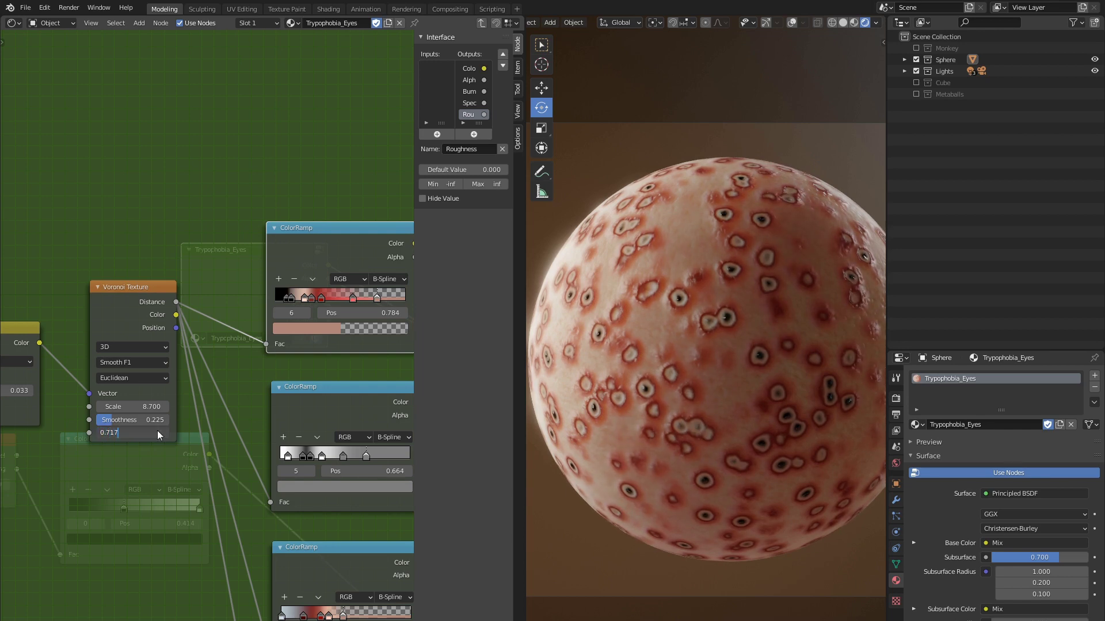
{"action": "key", "text": "Return"}
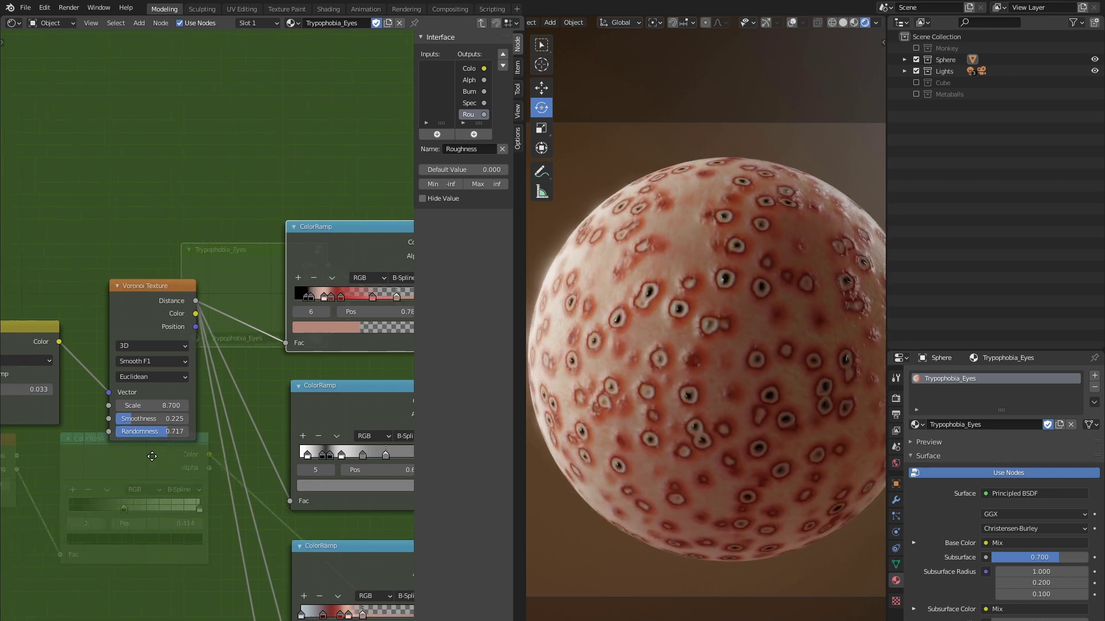
Step: Set the group's Mix node Fac to 0.02 and Noise Texture Scale to 12.41
{"action": "middle_click_drag", "start_coordinate": [104, 457], "coordinate": [276, 459]}
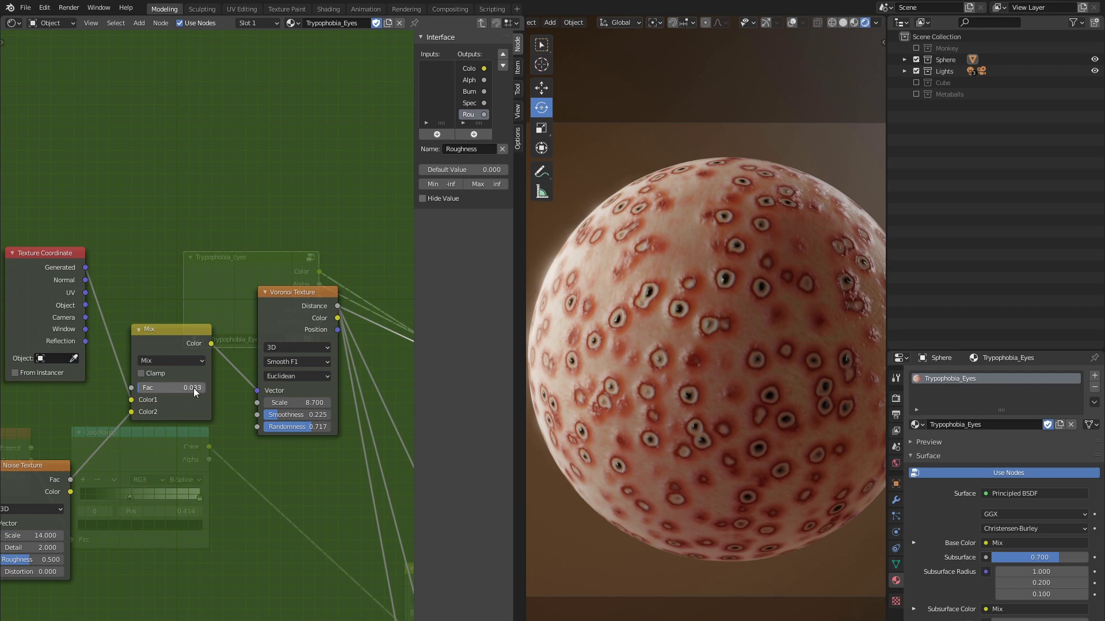
{"action": "left_click_drag", "start_coordinate": [189, 387], "coordinate": [191, 388]}
{"action": "key", "text": "Return"}
{"action": "middle_click_drag", "start_coordinate": [188, 386], "coordinate": [304, 335]}
{"action": "left_click", "coordinate": [154, 484]}
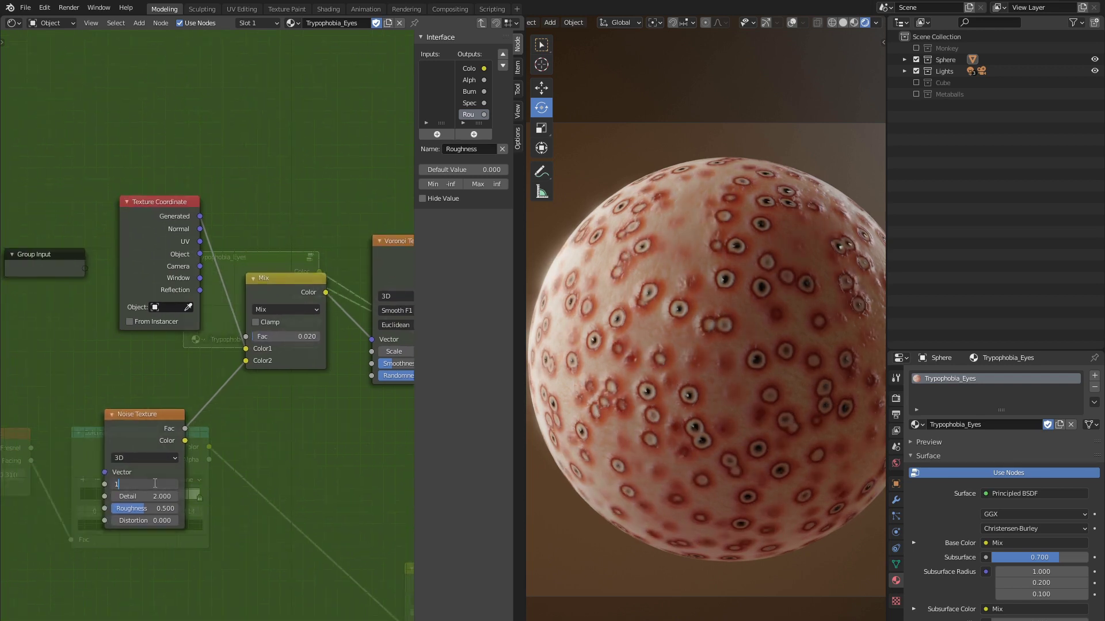
{"action": "type", "text": "2.410"}
{"action": "key", "text": "Return"}
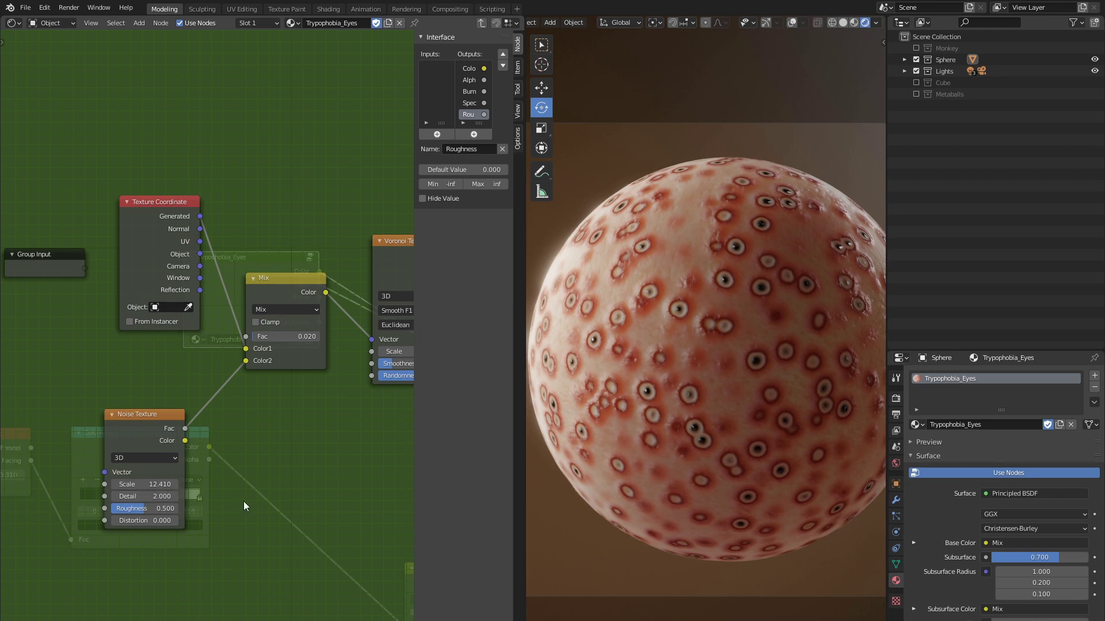
{"action": "middle_click_drag", "start_coordinate": [350, 420], "coordinate": [231, 407]}
Step: In the main material tree, add a Wave Texture feeding its Color into a new ColorRamp
{"action": "key", "text": "Tab"}
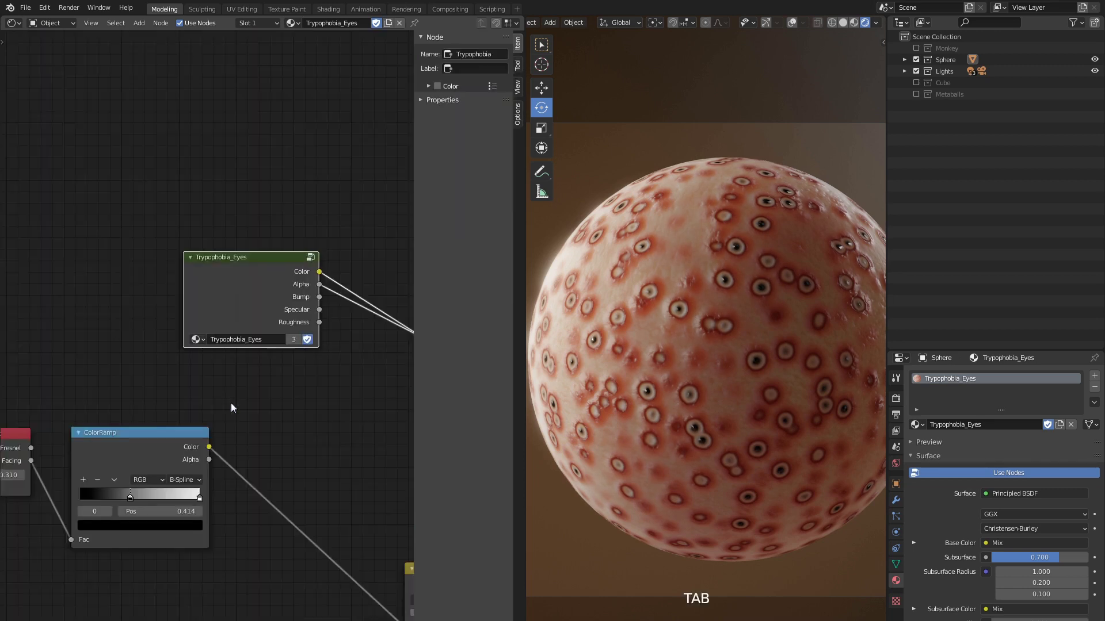
{"action": "scroll", "coordinate": [320, 395], "scroll_direction": "down", "scroll_amount": 2}
{"action": "middle_click_drag", "start_coordinate": [321, 394], "coordinate": [232, 353]}
{"action": "middle_click_drag", "start_coordinate": [240, 192], "coordinate": [191, 227]}
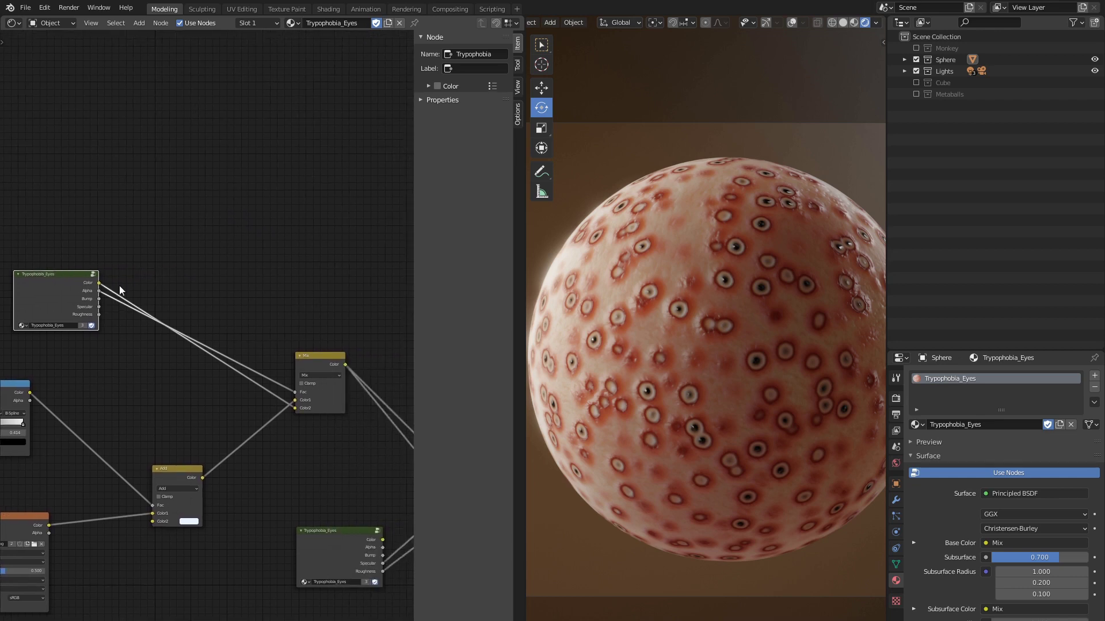
{"action": "key", "text": "shift+a"}
{"action": "left_click", "coordinate": [213, 346]}
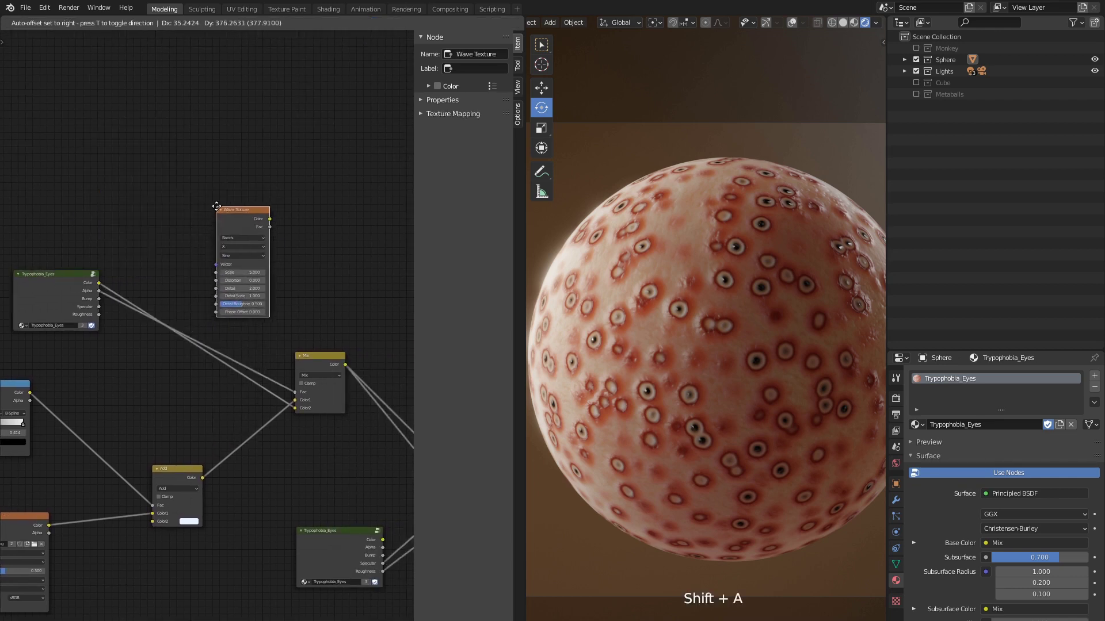
{"action": "left_click", "coordinate": [303, 228]}
{"action": "scroll", "coordinate": [303, 227], "scroll_direction": "up", "scroll_amount": 2}
{"action": "key", "text": "shift+a"}
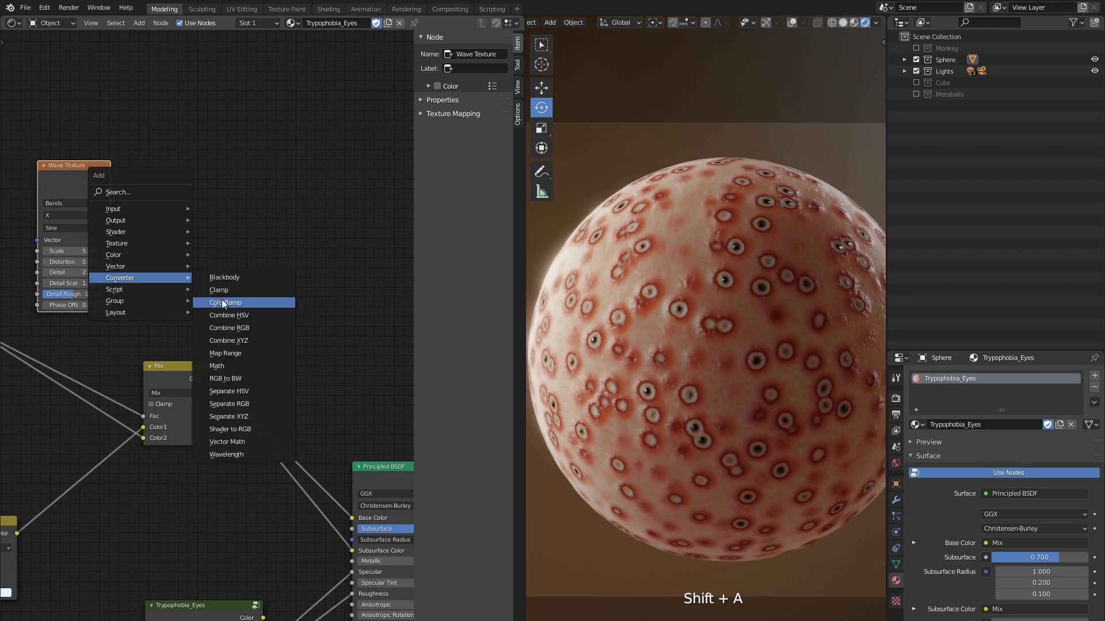
{"action": "left_click", "coordinate": [222, 299]}
{"action": "left_click", "coordinate": [158, 209]}
{"action": "left_click_drag", "start_coordinate": [110, 177], "coordinate": [157, 306]}
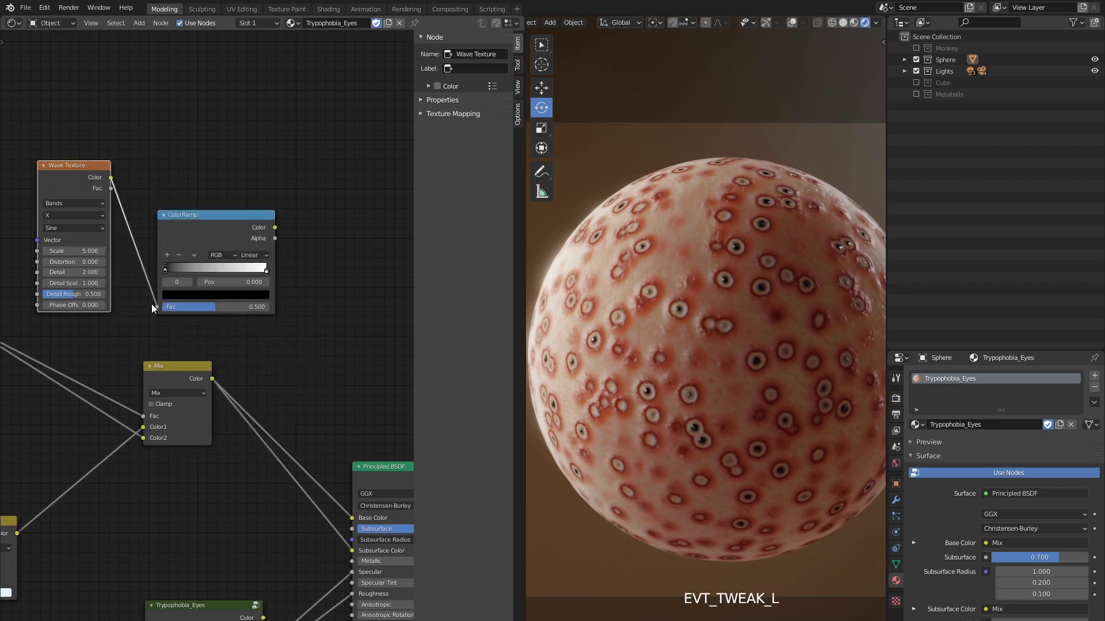
Step: Move the Principled BSDF and Material Output nodes further right
{"action": "middle_click_drag", "start_coordinate": [282, 362], "coordinate": [262, 348]}
{"action": "scroll", "coordinate": [261, 348], "scroll_direction": "down", "scroll_amount": 2}
{"action": "scroll", "coordinate": [185, 336], "scroll_direction": "down", "scroll_amount": 2}
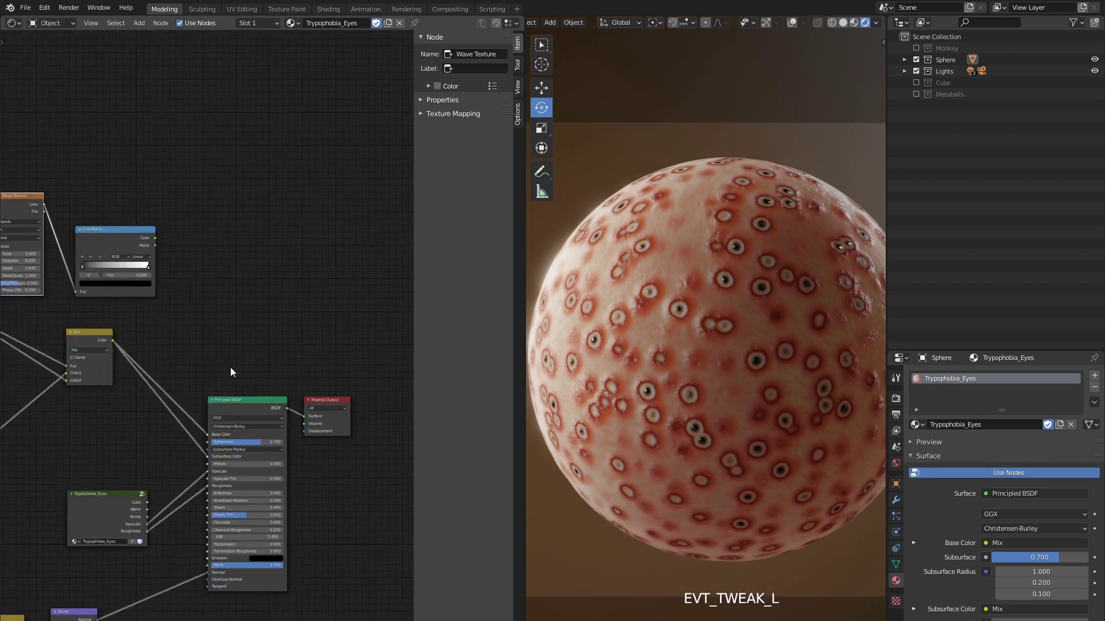
{"action": "scroll", "coordinate": [230, 366], "scroll_direction": "down", "scroll_amount": 2}
{"action": "left_click", "coordinate": [283, 388]}
{"action": "left_click", "coordinate": [225, 387], "text": "shift"}
{"action": "key", "text": "g"}
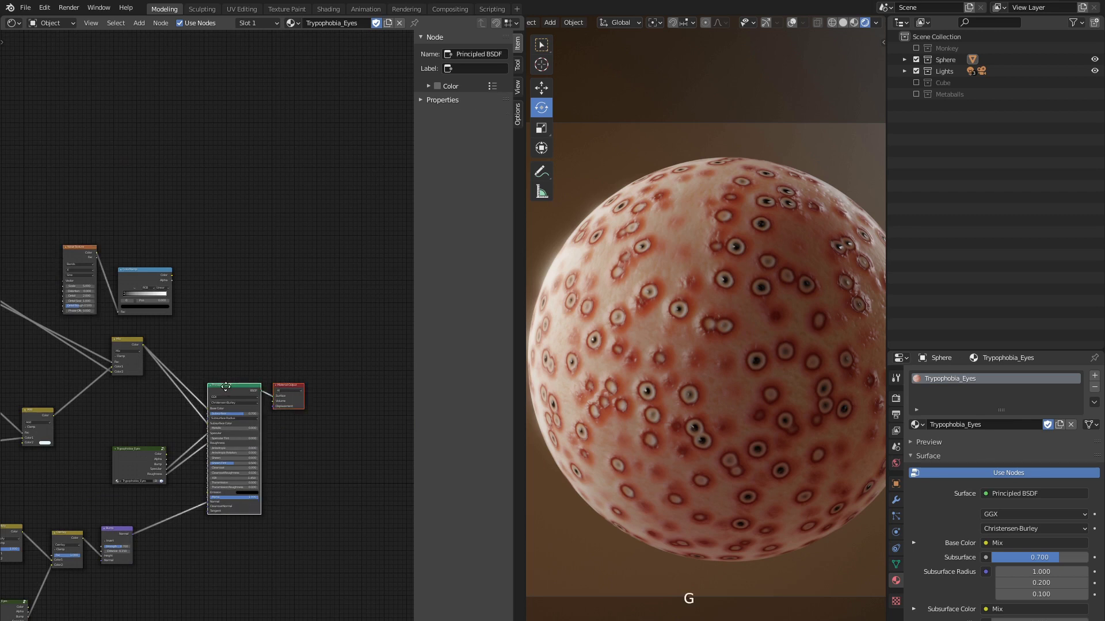
{"action": "left_click", "coordinate": [264, 350]}
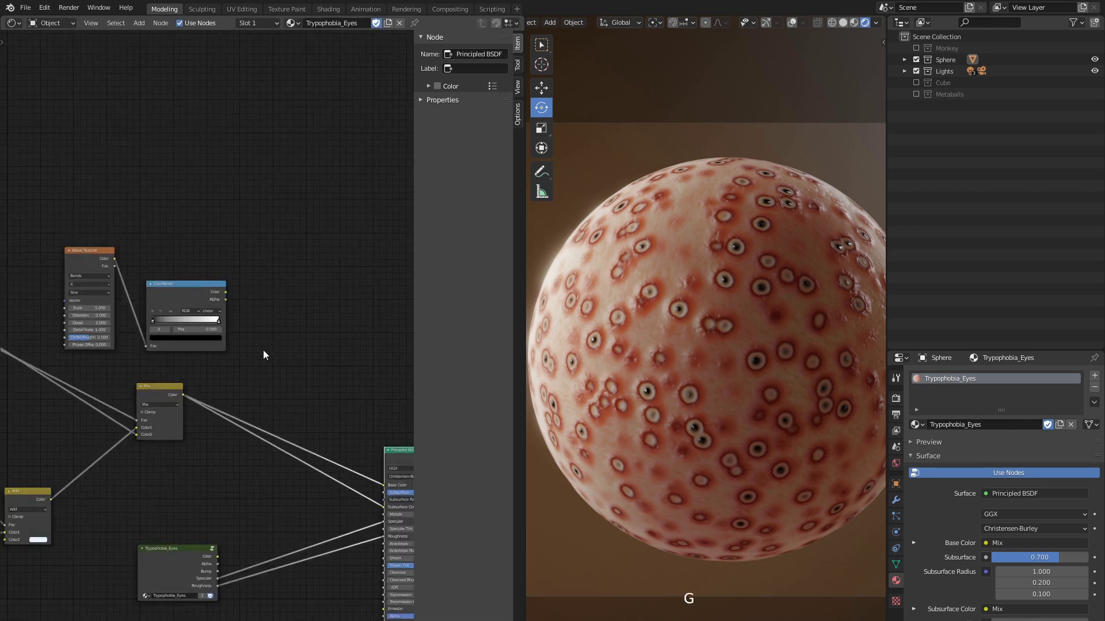
{"action": "scroll", "coordinate": [263, 349], "scroll_direction": "up", "scroll_amount": 3}
Step: Add a Multiply colour mix combining the wave ColorRamp and the existing Mix colour
{"action": "key", "text": "shift+a"}
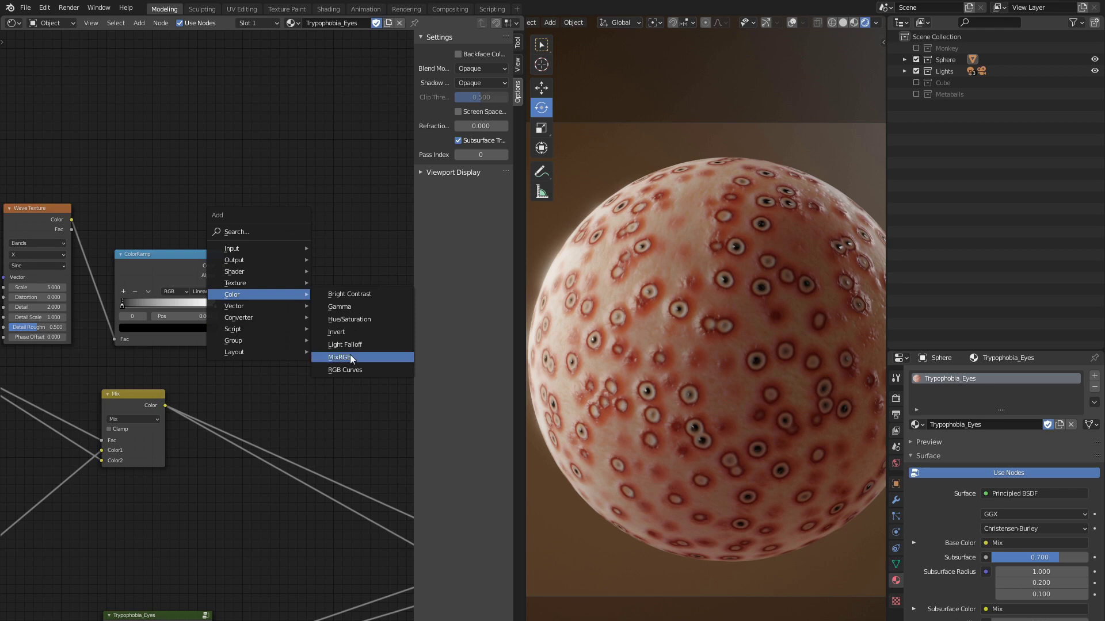
{"action": "left_click", "coordinate": [349, 356]}
{"action": "left_click", "coordinate": [268, 320]}
{"action": "left_click_drag", "start_coordinate": [224, 265], "coordinate": [252, 363]}
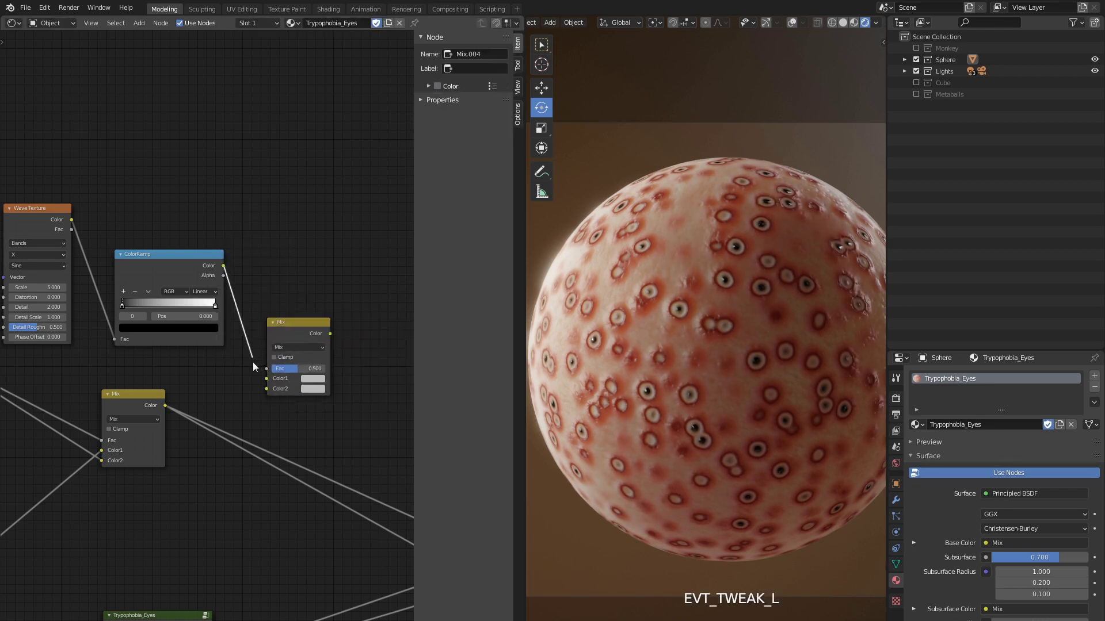
{"action": "left_click_drag", "start_coordinate": [164, 407], "coordinate": [268, 379]}
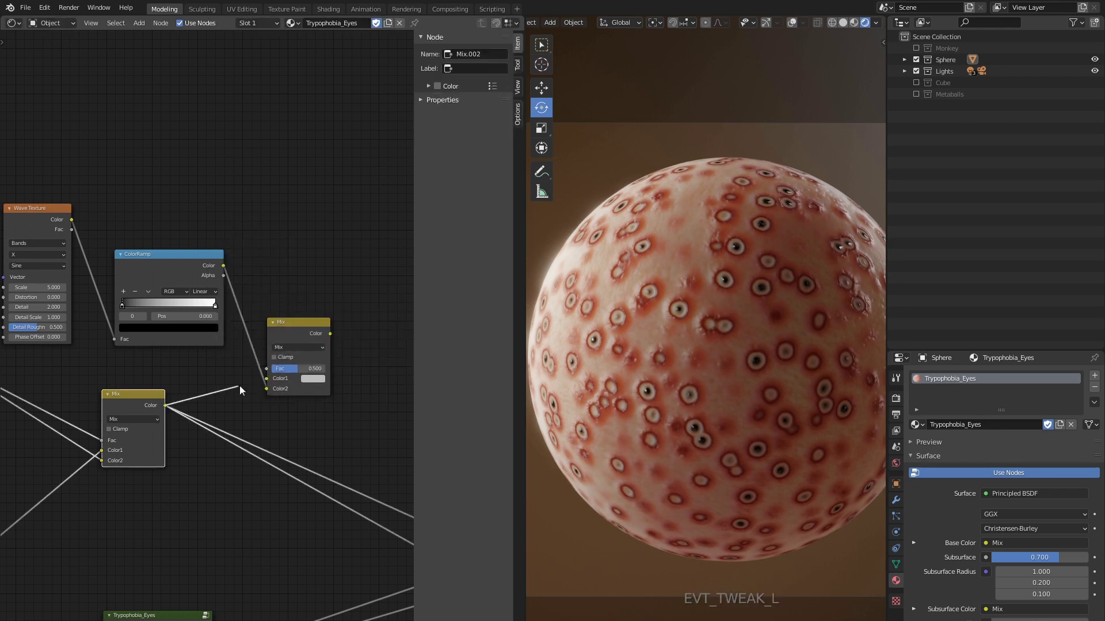
{"action": "left_click", "coordinate": [298, 347]}
{"action": "left_click", "coordinate": [292, 380]}
Step: Connect the Multiply result to Base Color and Subsurface Color of the Principled BSDF
{"action": "middle_click_drag", "start_coordinate": [347, 416], "coordinate": [216, 358]}
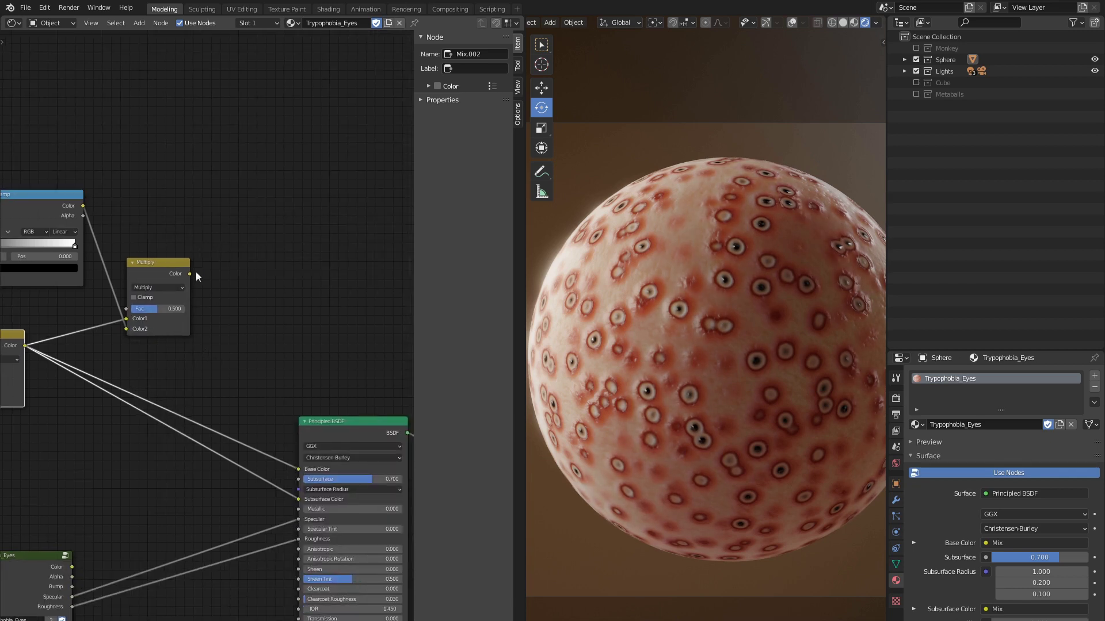
{"action": "left_click_drag", "start_coordinate": [188, 273], "coordinate": [299, 468]}
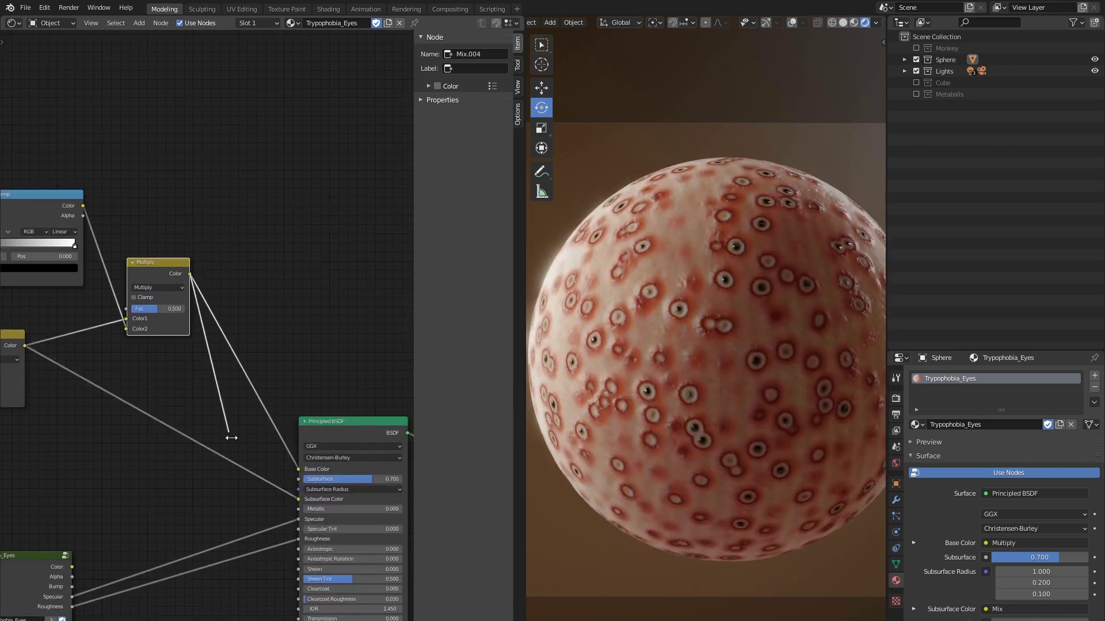
{"action": "left_click_drag", "start_coordinate": [189, 273], "coordinate": [298, 499]}
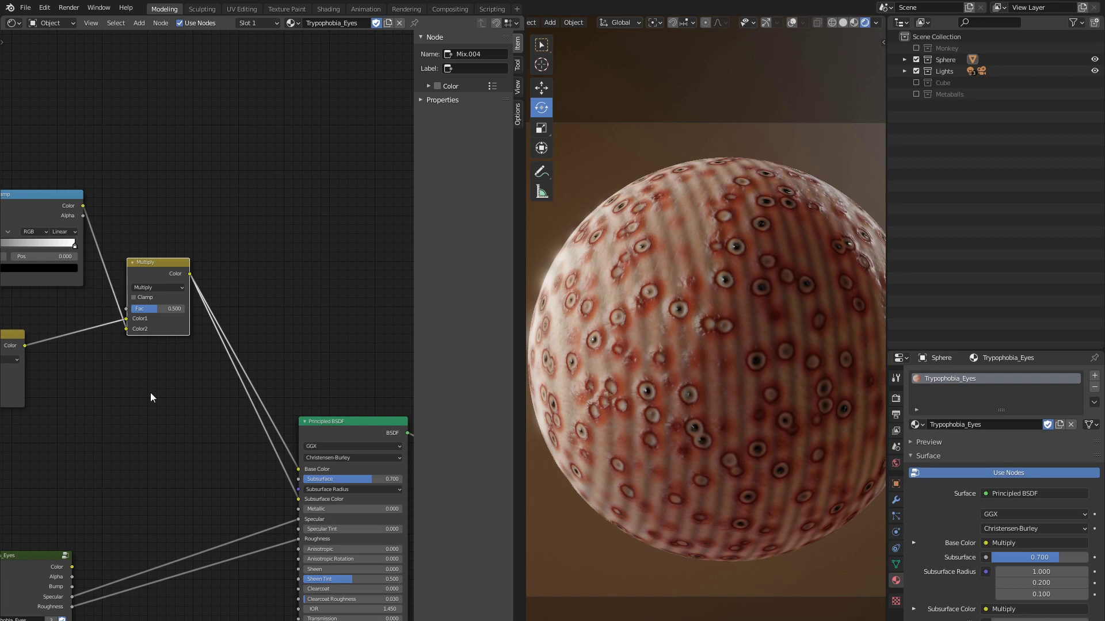
Step: Switch the wave ColorRamp interpolation to B-Spline
{"action": "middle_click_drag", "start_coordinate": [151, 393], "coordinate": [260, 455]}
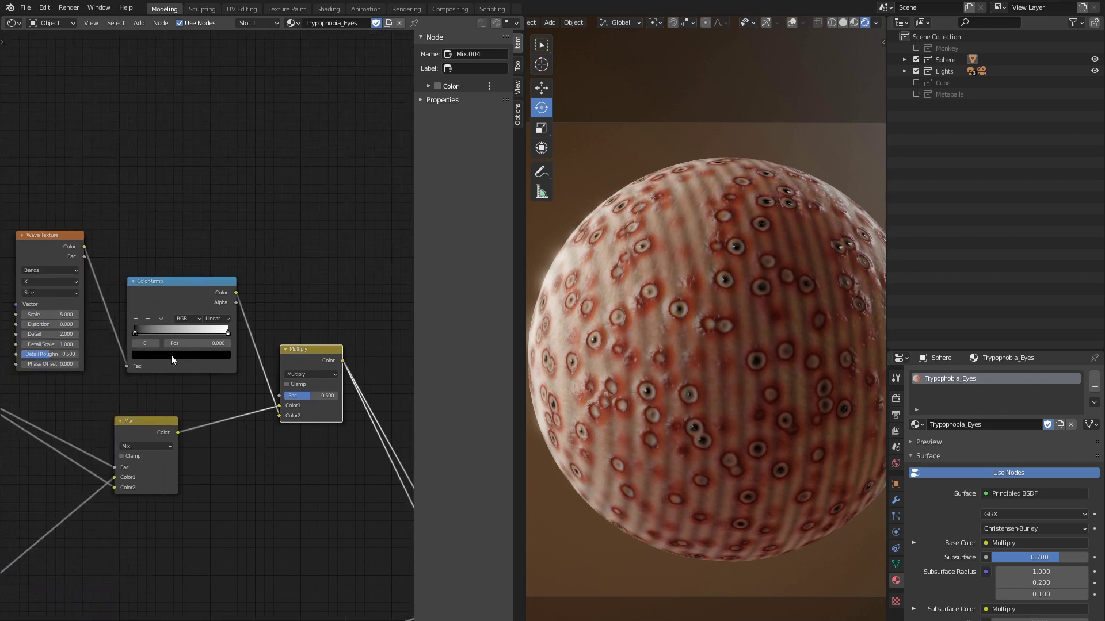
{"action": "scroll", "coordinate": [171, 354], "scroll_direction": "up", "scroll_amount": 2}
{"action": "left_click", "coordinate": [250, 308]}
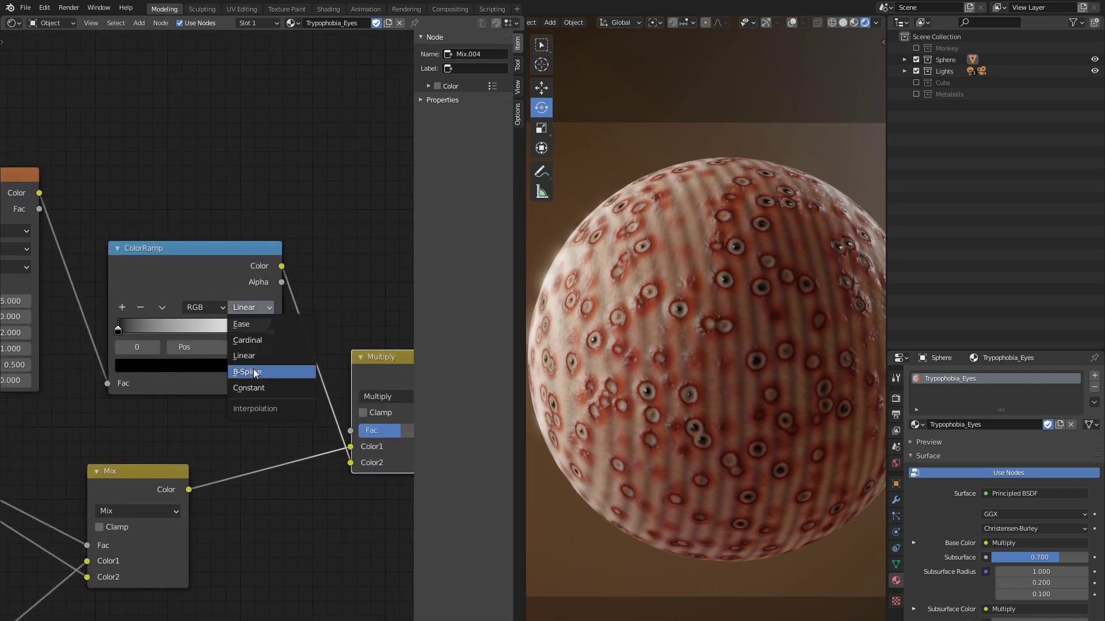
{"action": "left_click", "coordinate": [254, 373]}
Step: Set the Wave Texture to Rings with Scale 2, Distortion 30, Detail 4, Phase Offset 23.1
{"action": "middle_click_drag", "start_coordinate": [142, 404], "coordinate": [240, 415]}
{"action": "left_click", "coordinate": [114, 243]}
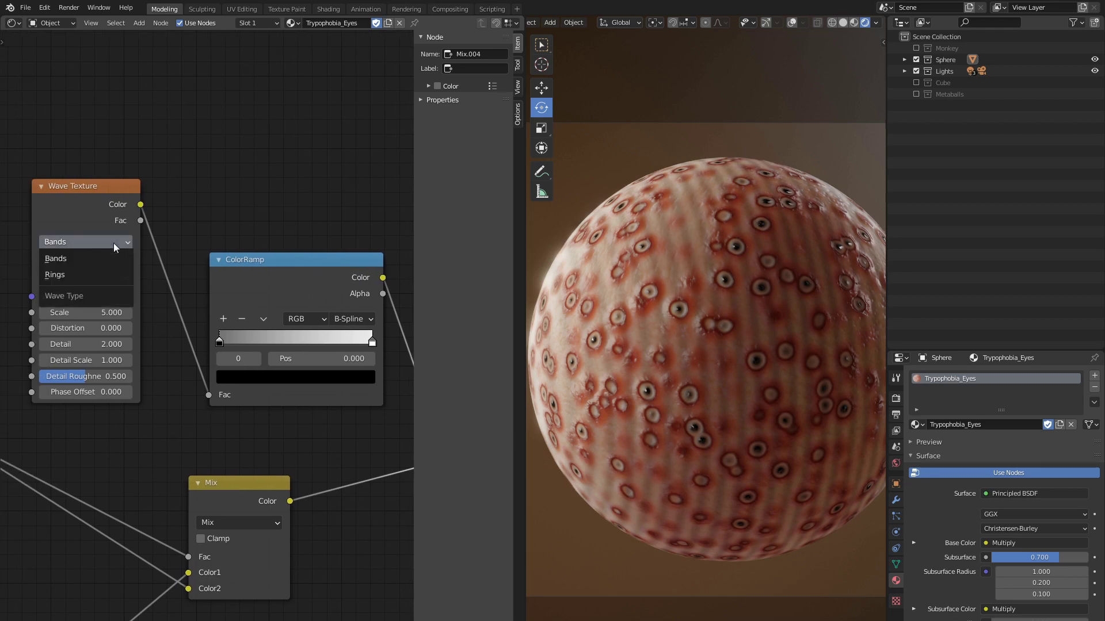
{"action": "left_click", "coordinate": [77, 274]}
{"action": "left_click", "coordinate": [100, 313]}
{"action": "type", "text": "2.000"}
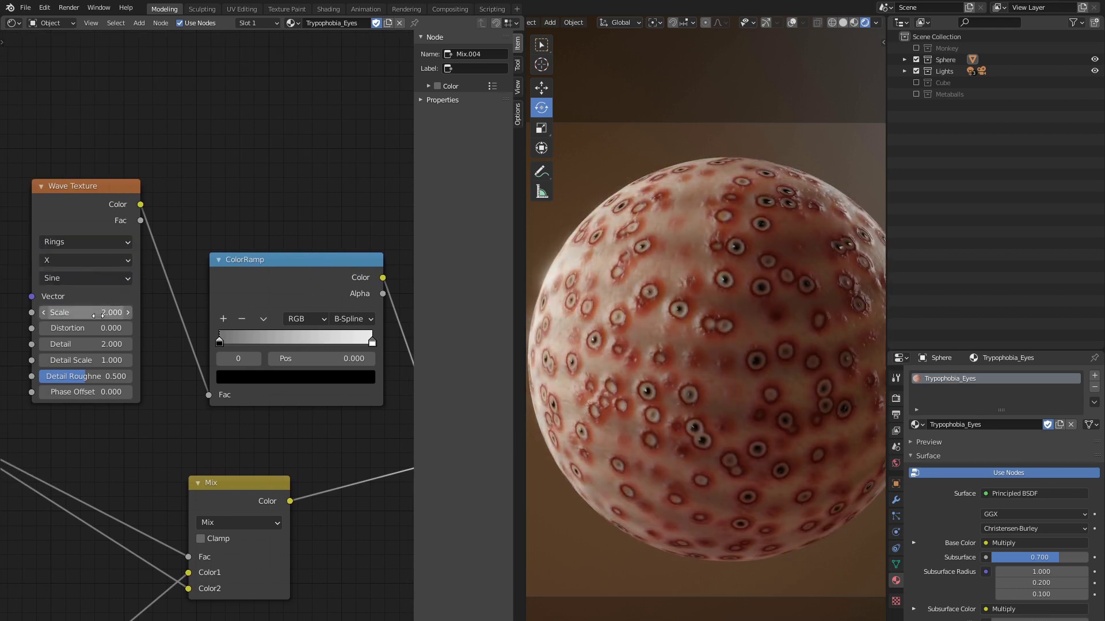
{"action": "key", "text": "Return"}
{"action": "left_click", "coordinate": [100, 328]}
{"action": "type", "text": "30"}
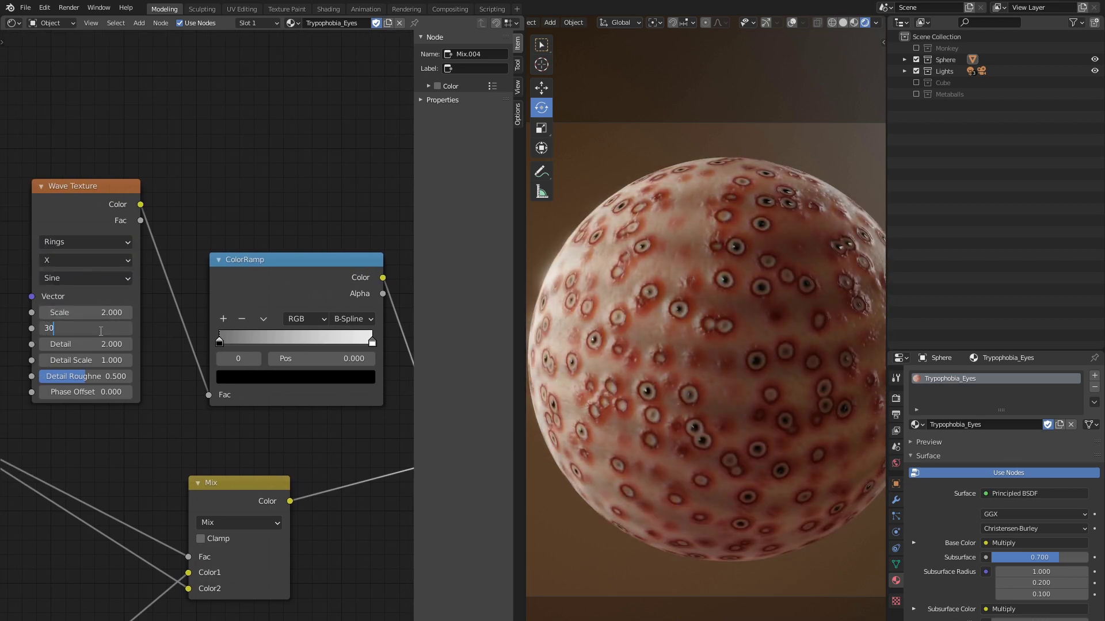
{"action": "key", "text": "Return"}
{"action": "left_click", "coordinate": [100, 343]}
{"action": "type", "text": "4"}
{"action": "key", "text": "Return"}
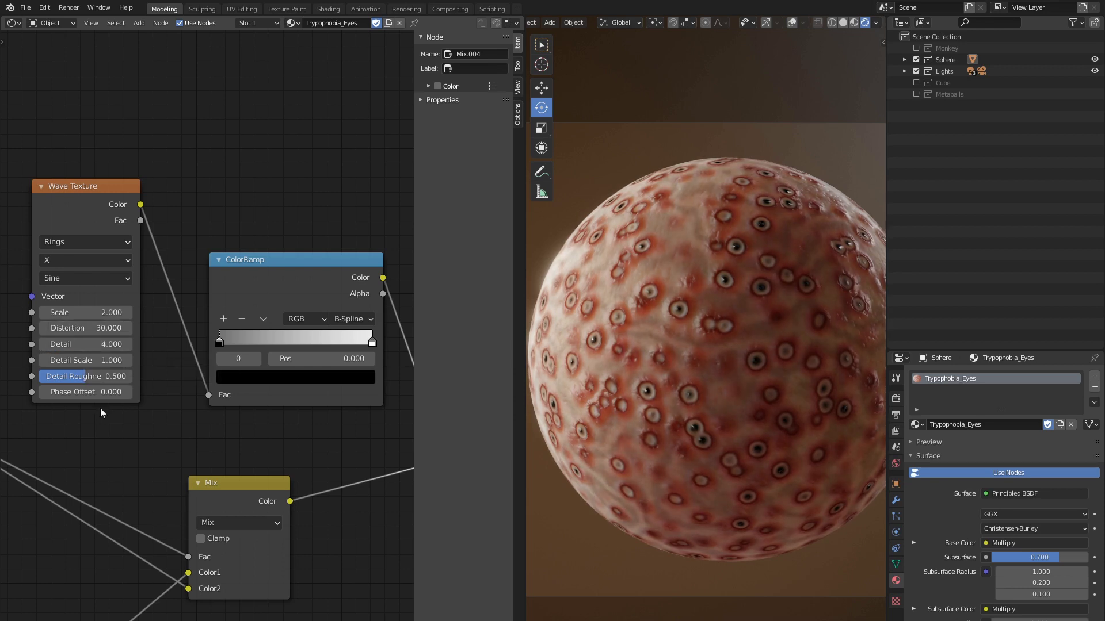
{"action": "left_click", "coordinate": [99, 392]}
{"action": "type", "text": "15.9"}
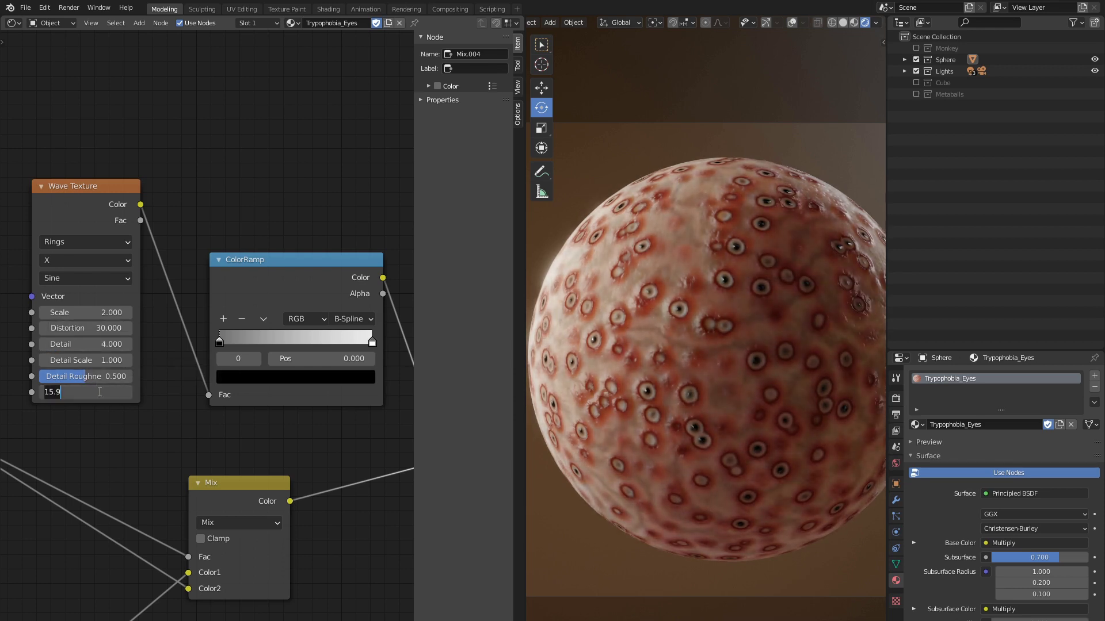
{"action": "type", "text": ".1"}
{"action": "key", "text": "Return"}
Step: Make the ramp's dark stop magenta 8B004E, white stop at 0.464, and Multiply Fac 0.35
{"action": "middle_click_drag", "start_coordinate": [207, 420], "coordinate": [128, 422]}
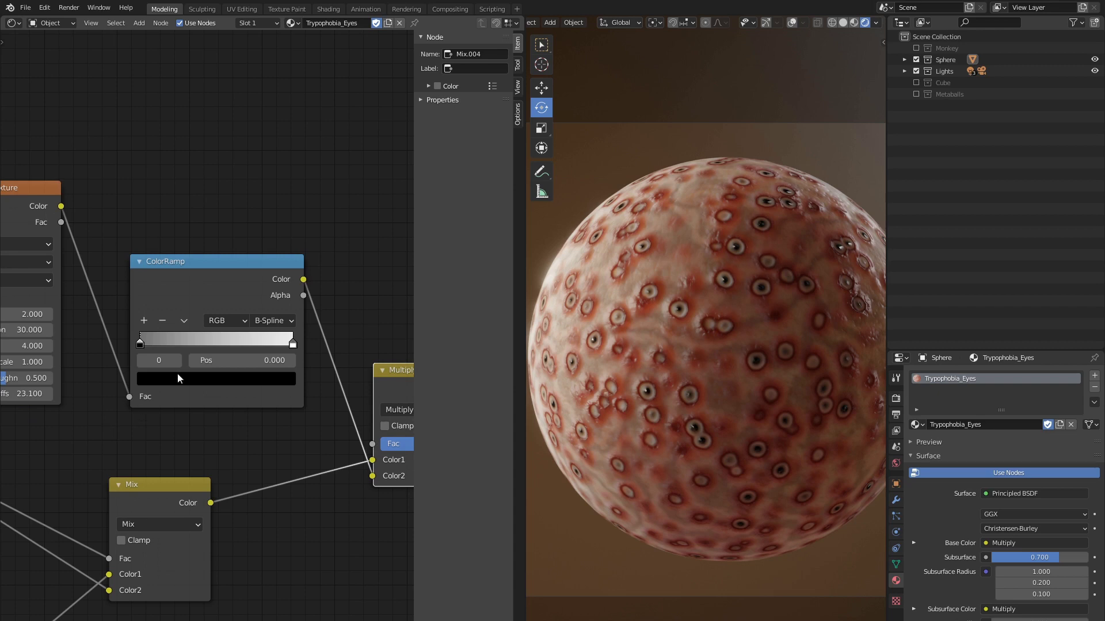
{"action": "left_click", "coordinate": [177, 377]}
{"action": "left_click", "coordinate": [192, 314]}
{"action": "type", "text": "8B004"}
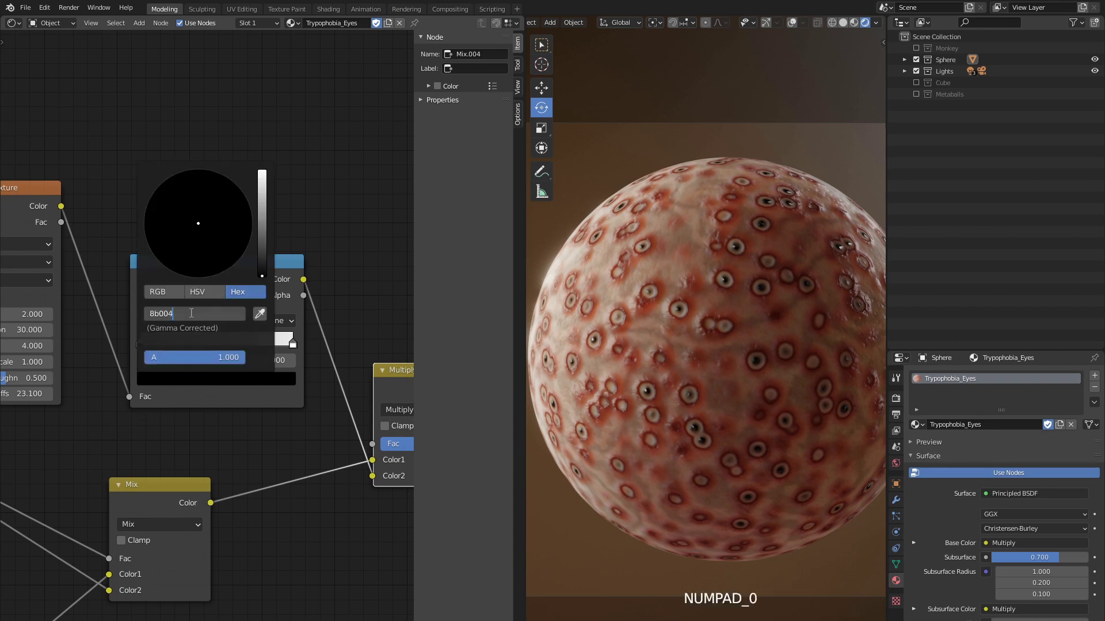
{"action": "type", "text": "E"}
{"action": "key", "text": "Return"}
{"action": "left_click_drag", "start_coordinate": [293, 343], "coordinate": [210, 345]}
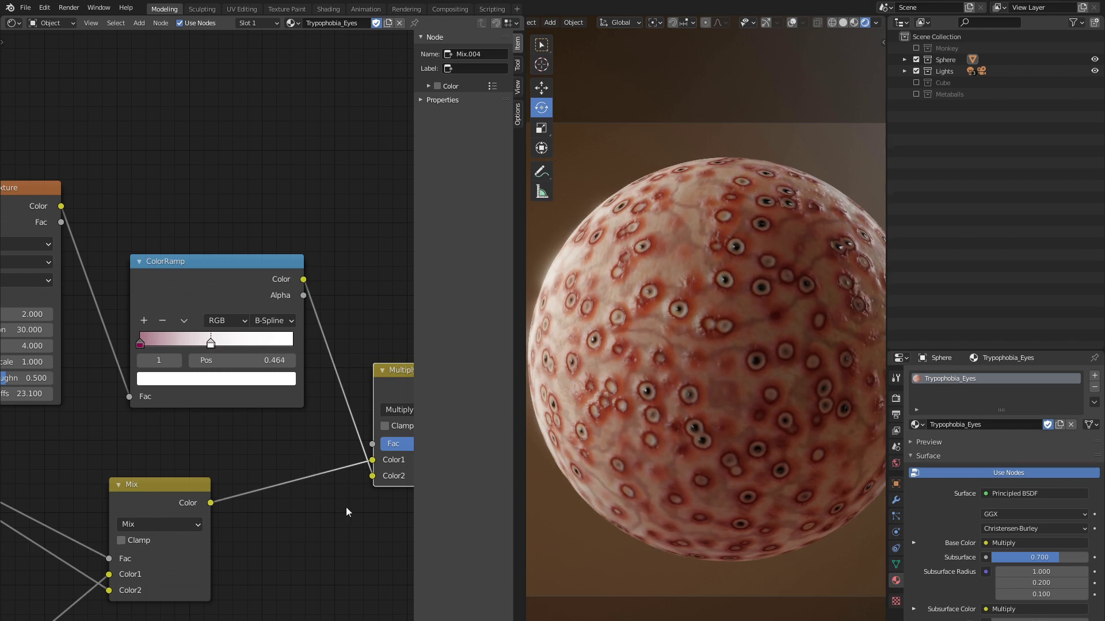
{"action": "middle_click_drag", "start_coordinate": [347, 508], "coordinate": [217, 494]}
{"action": "mouse_move", "coordinate": [302, 429]}
{"action": "left_mouse_down"}
{"action": "mouse_move", "coordinate": [279, 430]}
{"action": "mouse_move", "coordinate": [289, 430]}
{"action": "left_mouse_up"}
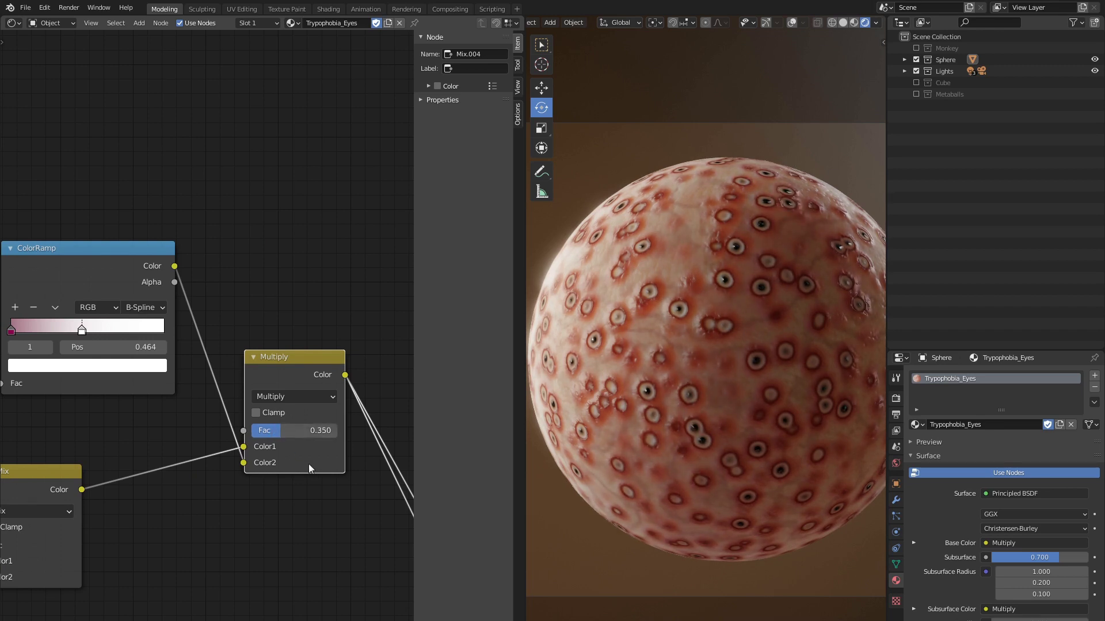
{"action": "scroll", "coordinate": [679, 363], "scroll_direction": "down", "scroll_amount": 1}
Step: Frame the whole node tree, hide the node editor sidebar, and widen the 3D viewport
{"action": "middle_click_drag", "start_coordinate": [738, 360], "coordinate": [717, 354], "text": "shift"}
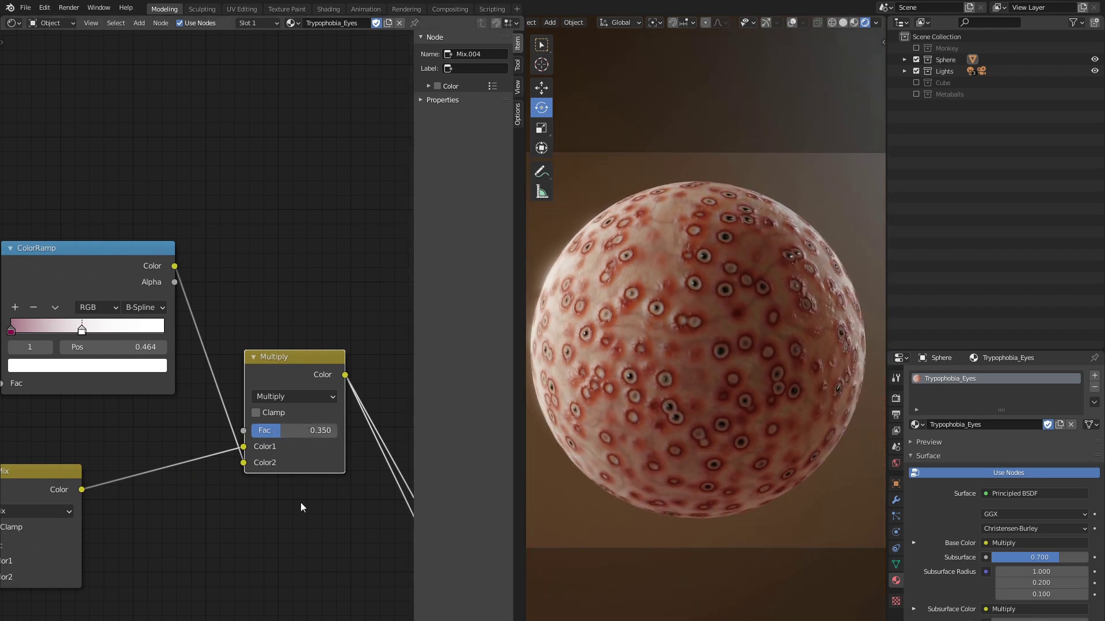
{"action": "scroll", "coordinate": [301, 502], "scroll_direction": "down", "scroll_amount": 2}
{"action": "scroll", "coordinate": [306, 531], "scroll_direction": "down", "scroll_amount": 3}
{"action": "scroll", "coordinate": [255, 507], "scroll_direction": "down", "scroll_amount": 2}
{"action": "middle_click_drag", "start_coordinate": [254, 507], "coordinate": [346, 429]}
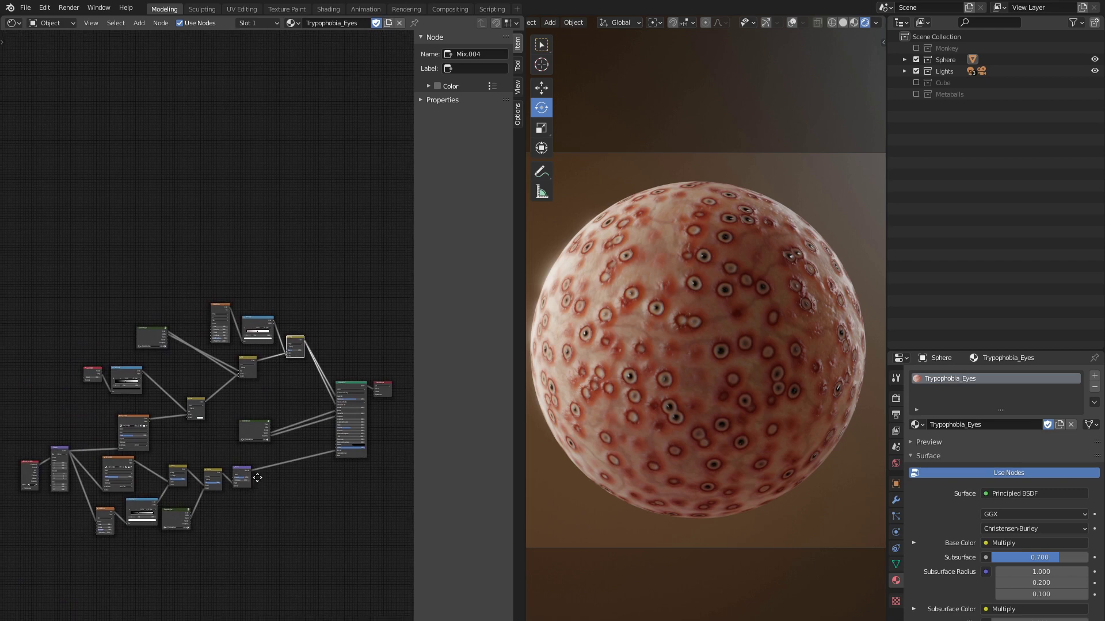
{"action": "key", "text": "n"}
{"action": "scroll", "coordinate": [371, 453], "scroll_direction": "up", "scroll_amount": 2}
{"action": "scroll", "coordinate": [367, 470], "scroll_direction": "up", "scroll_amount": 1}
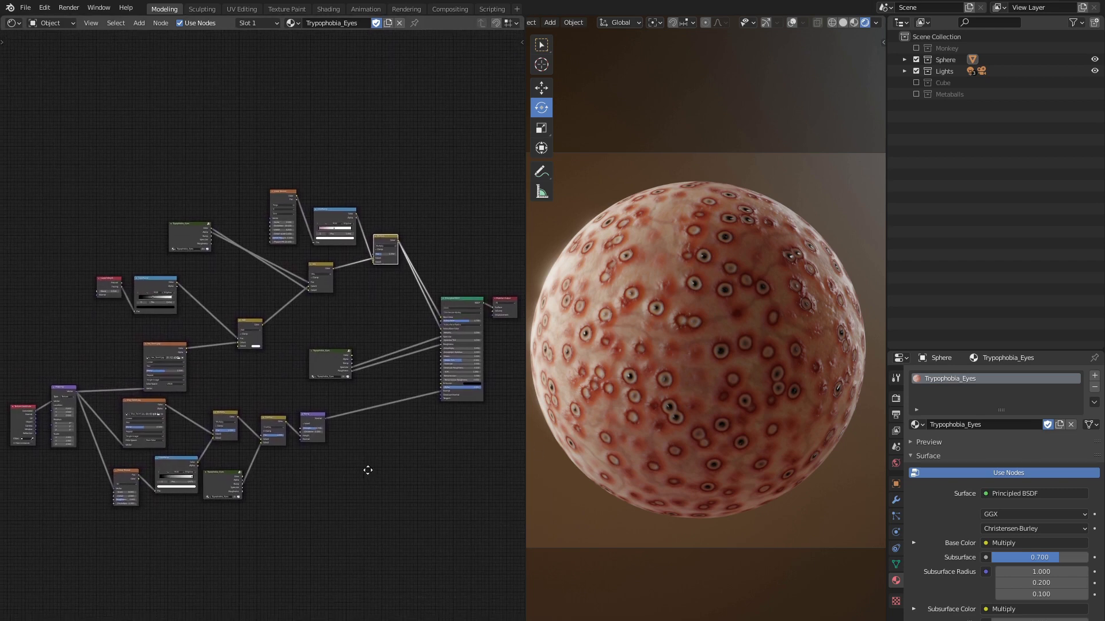
{"action": "left_click_drag", "start_coordinate": [525, 441], "coordinate": [351, 432]}
{"action": "scroll", "coordinate": [567, 429], "scroll_direction": "up", "scroll_amount": 3}
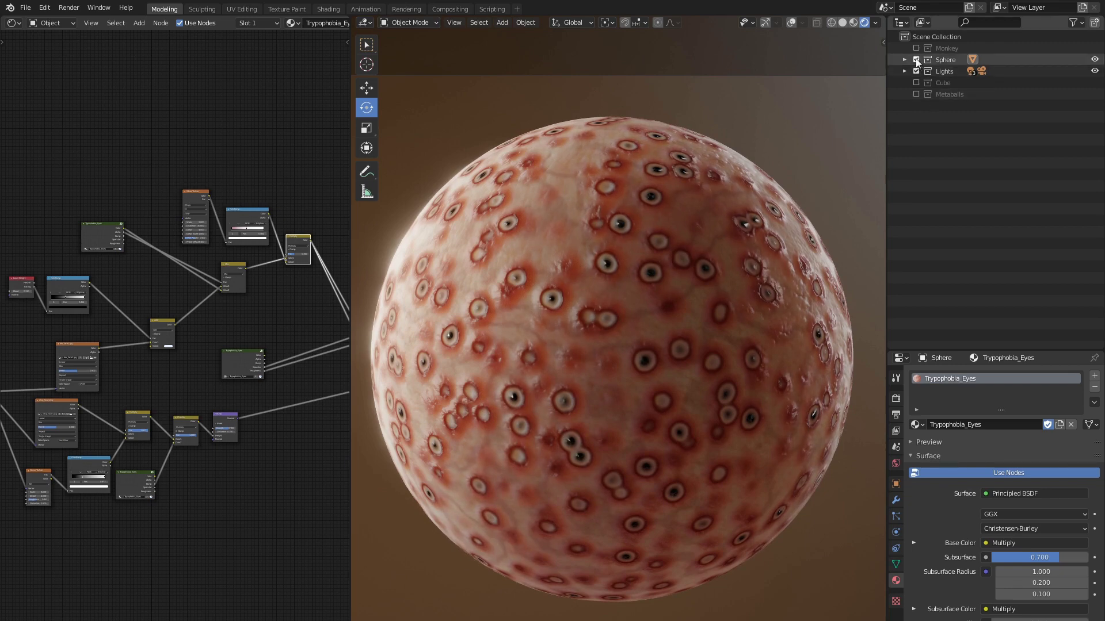
Step: Hide the Sphere, show the Monkey collection, and give Suzanne Trypophobia_Eyes
{"action": "left_click", "coordinate": [916, 59]}
{"action": "left_click", "coordinate": [915, 48]}
{"action": "left_click", "coordinate": [702, 314]}
{"action": "left_click", "coordinate": [916, 423]}
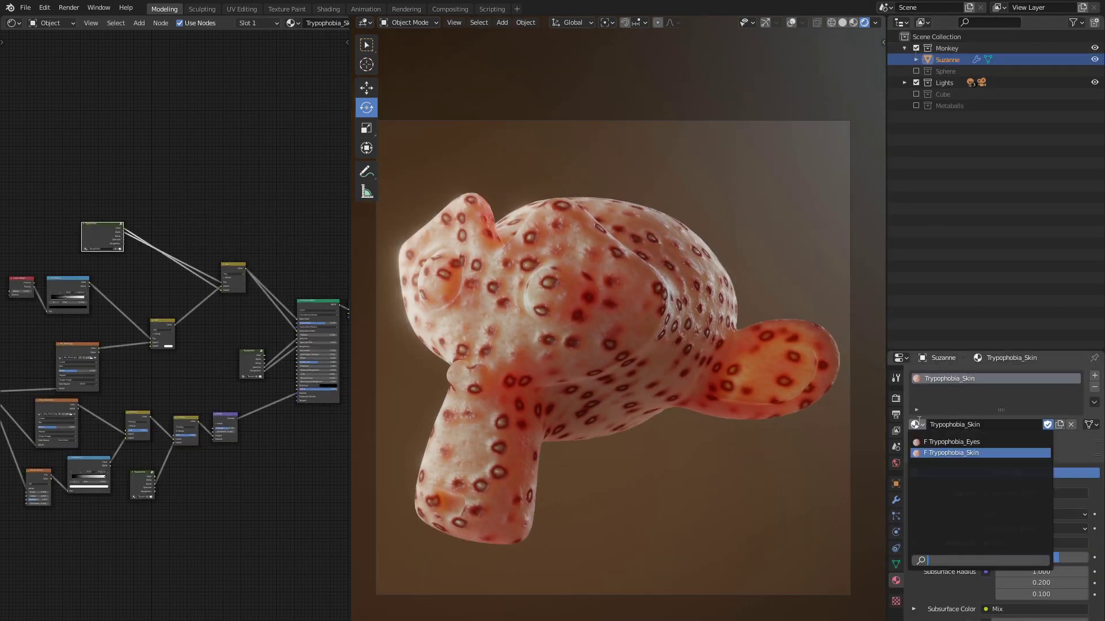
{"action": "left_click", "coordinate": [951, 441]}
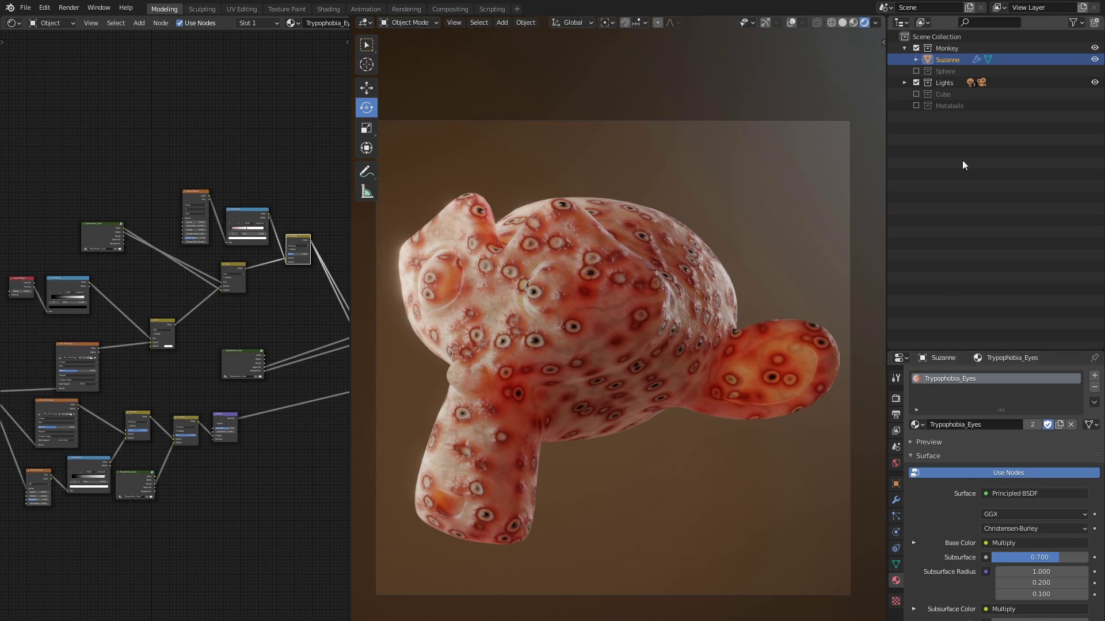
Step: Give the cube Trypophobia_Eyes, then show only the Metaballs collection
{"action": "left_click", "coordinate": [915, 48]}
{"action": "left_click", "coordinate": [917, 83]}
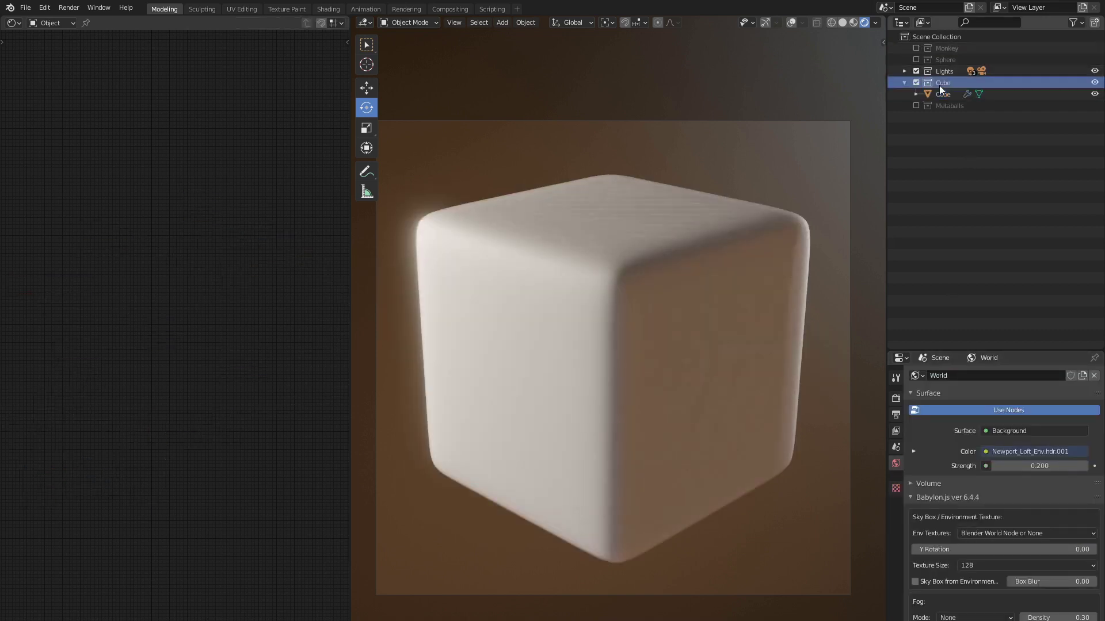
{"action": "left_click", "coordinate": [915, 424]}
{"action": "left_click", "coordinate": [954, 440]}
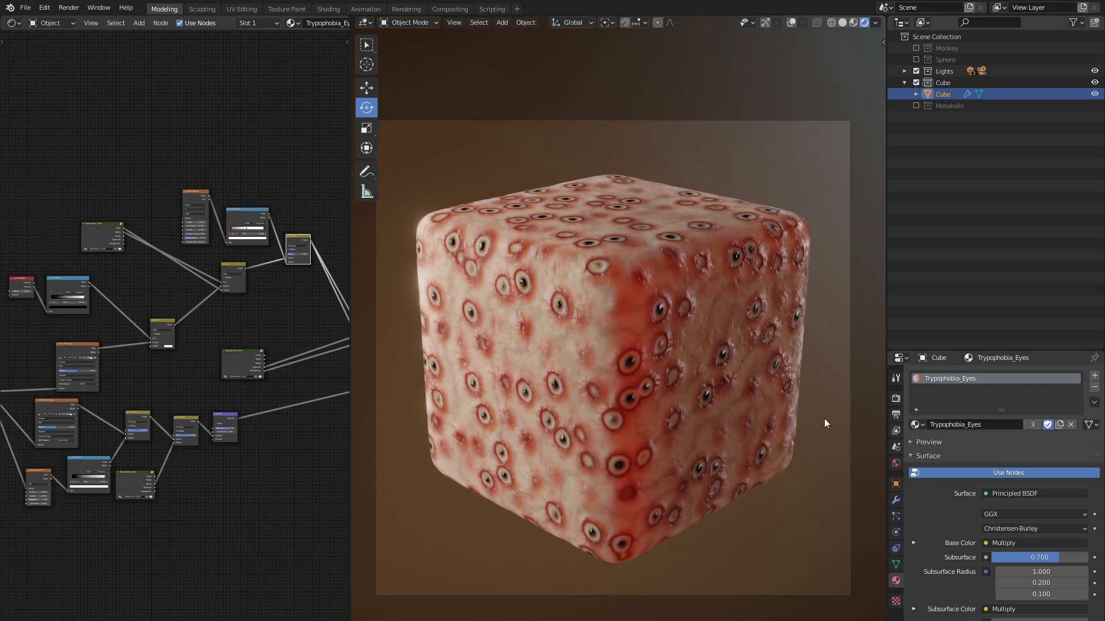
{"action": "left_click", "coordinate": [916, 83]}
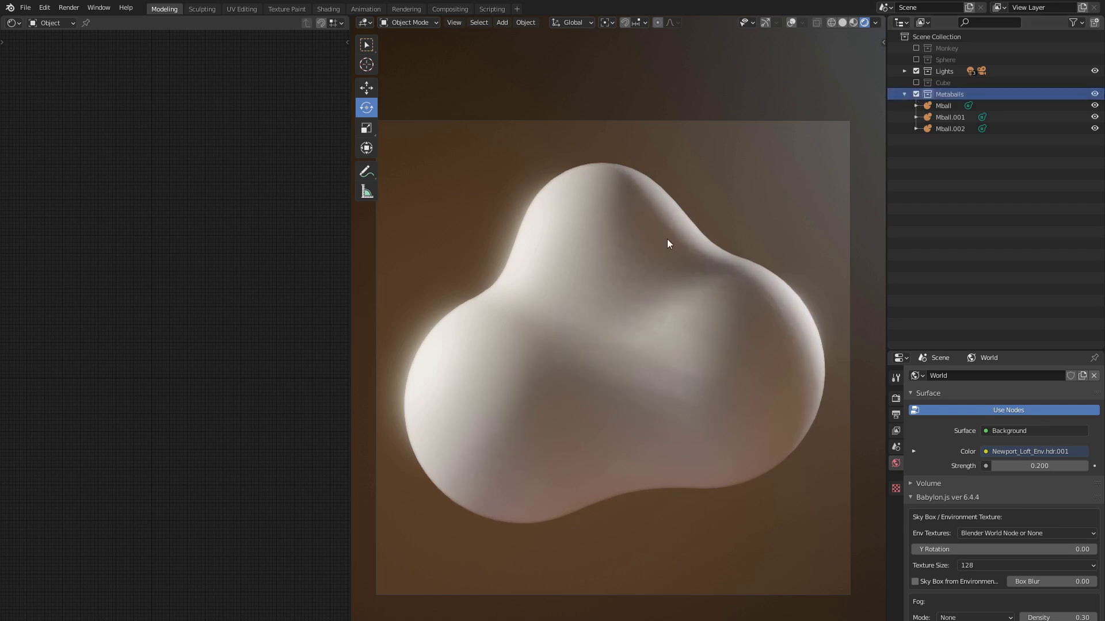
Step: Give the Mball metaball the Trypophobia_Skin material
{"action": "left_click", "coordinate": [619, 226]}
{"action": "left_click", "coordinate": [916, 424]}
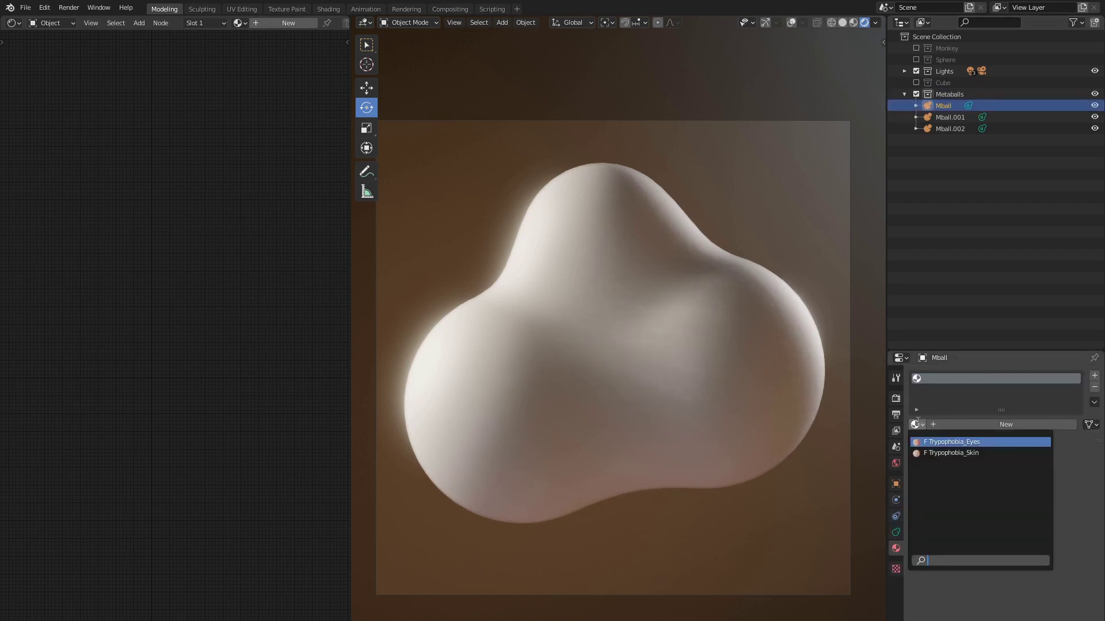
{"action": "left_click", "coordinate": [942, 441]}
{"action": "left_click", "coordinate": [915, 423]}
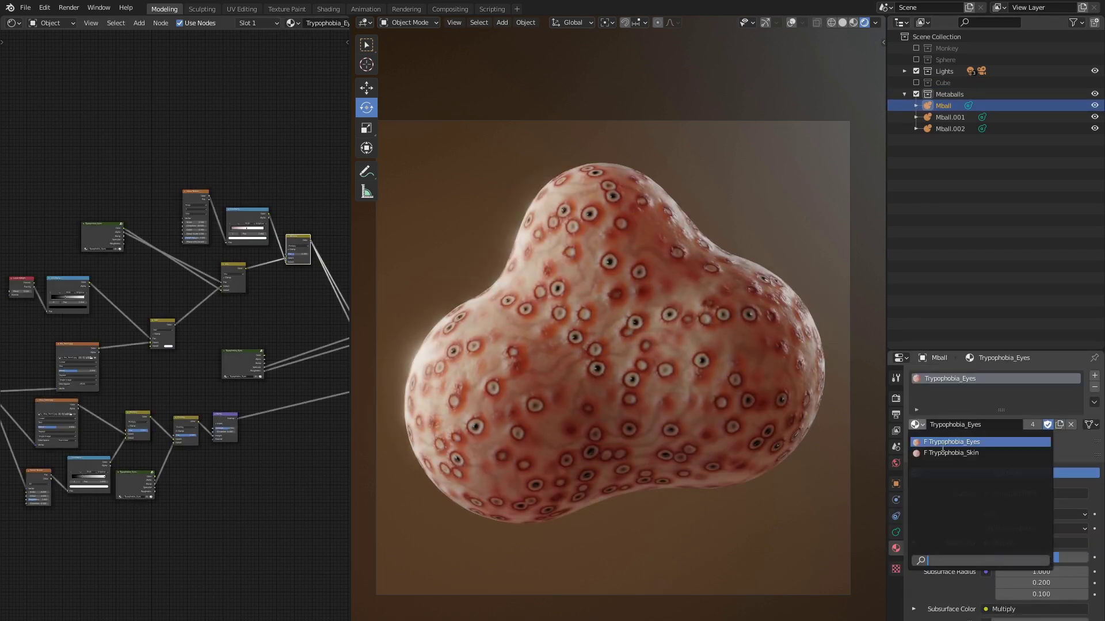
{"action": "left_click", "coordinate": [943, 448]}
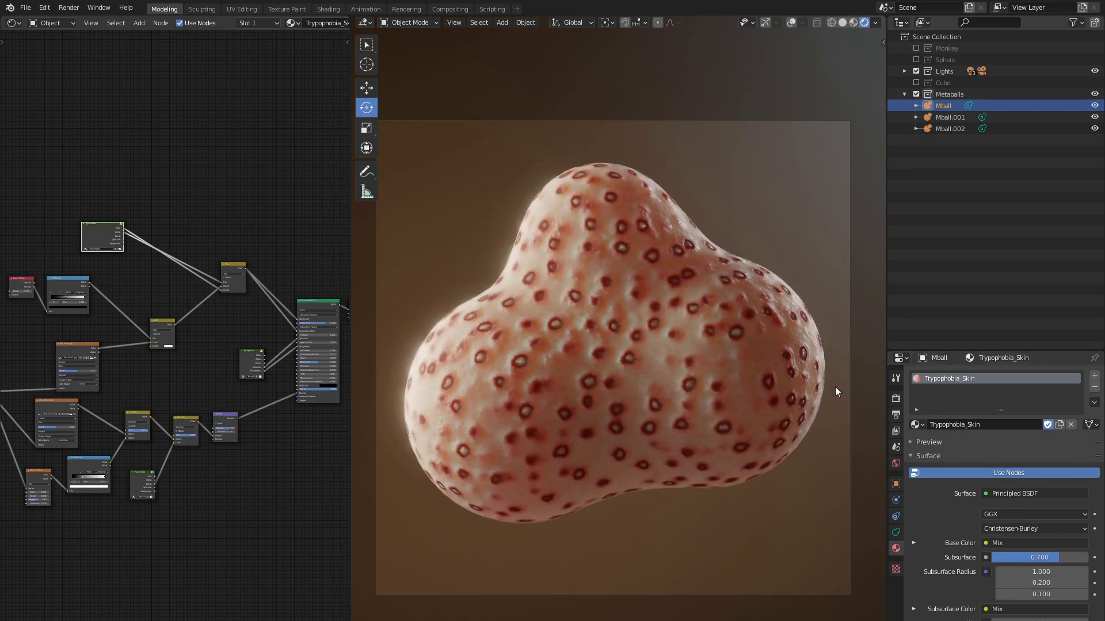
Step: Move two metaball elements to form a new lumpy blob shape
{"action": "key", "text": "g"}
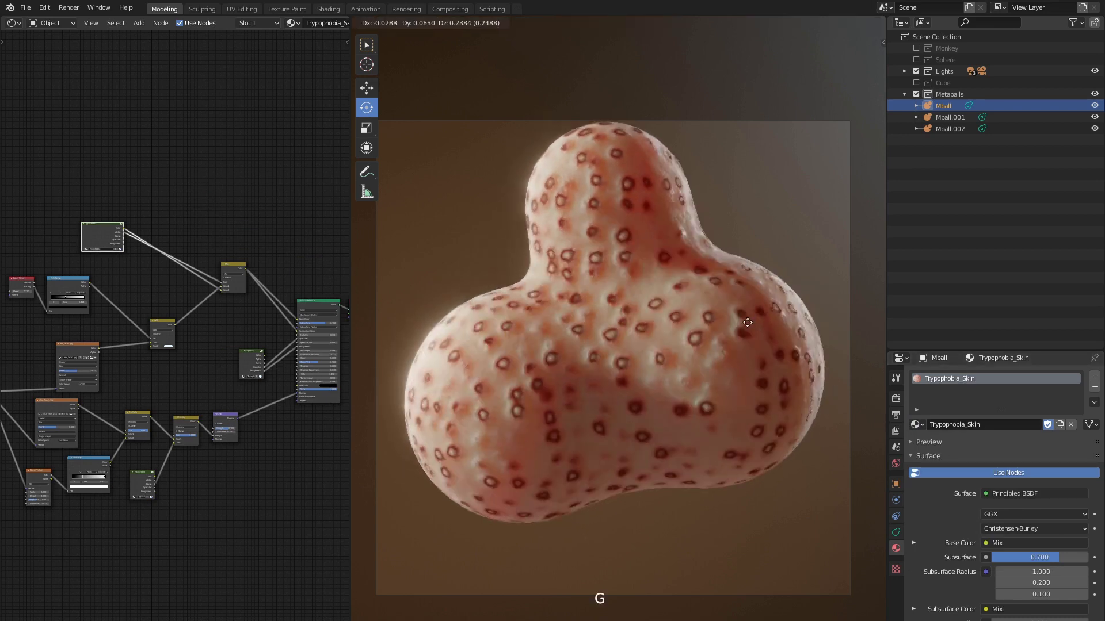
{"action": "left_click", "coordinate": [724, 386]}
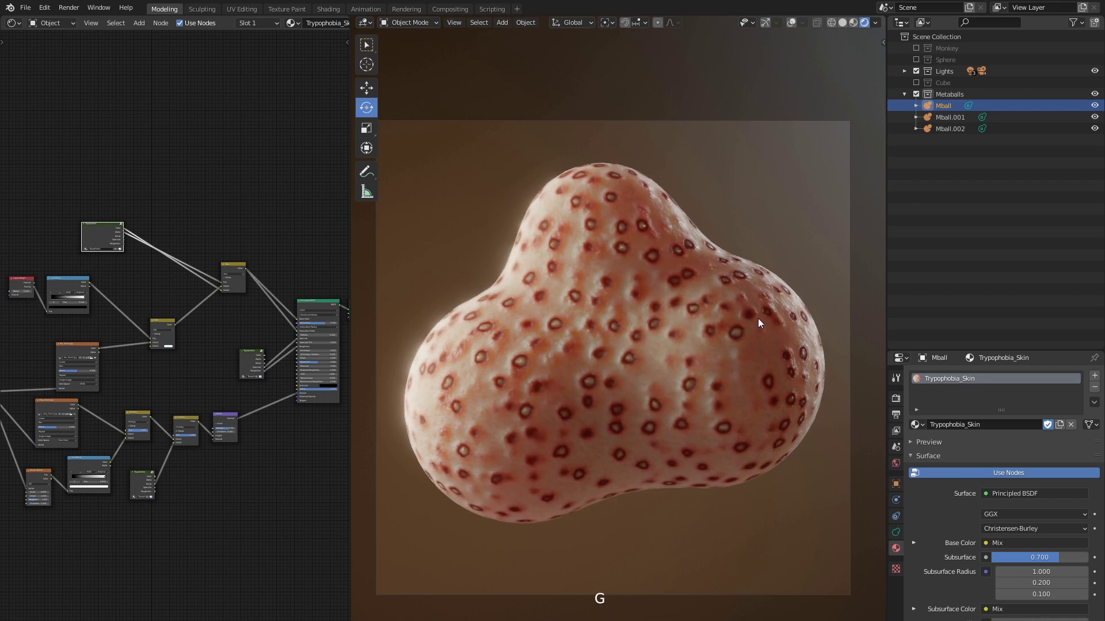
{"action": "key", "text": "g"}
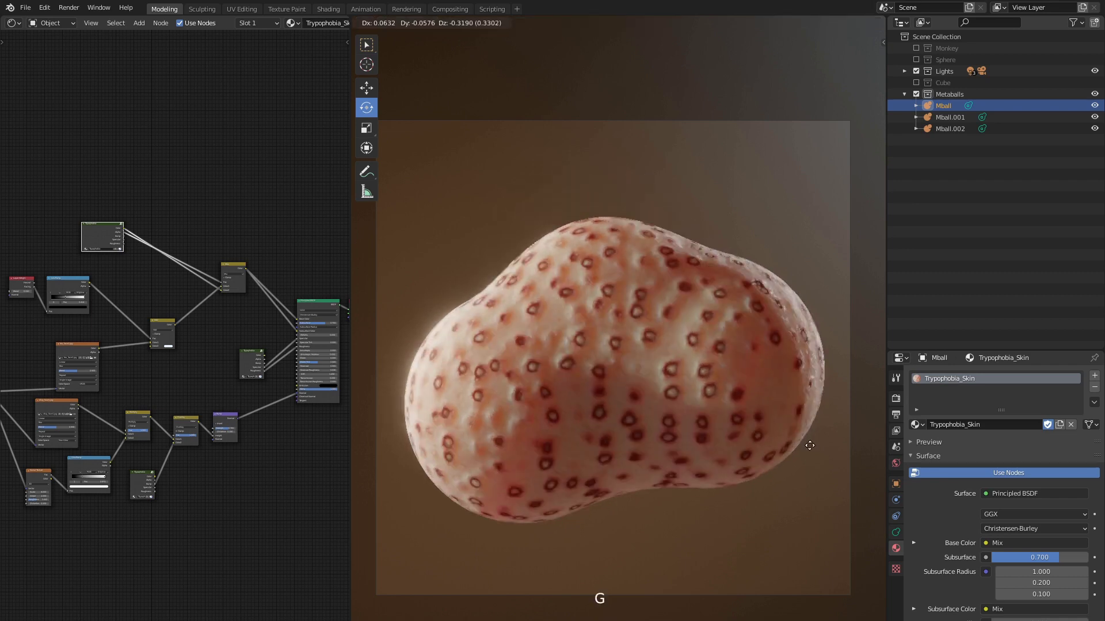
{"action": "left_click", "coordinate": [784, 389]}
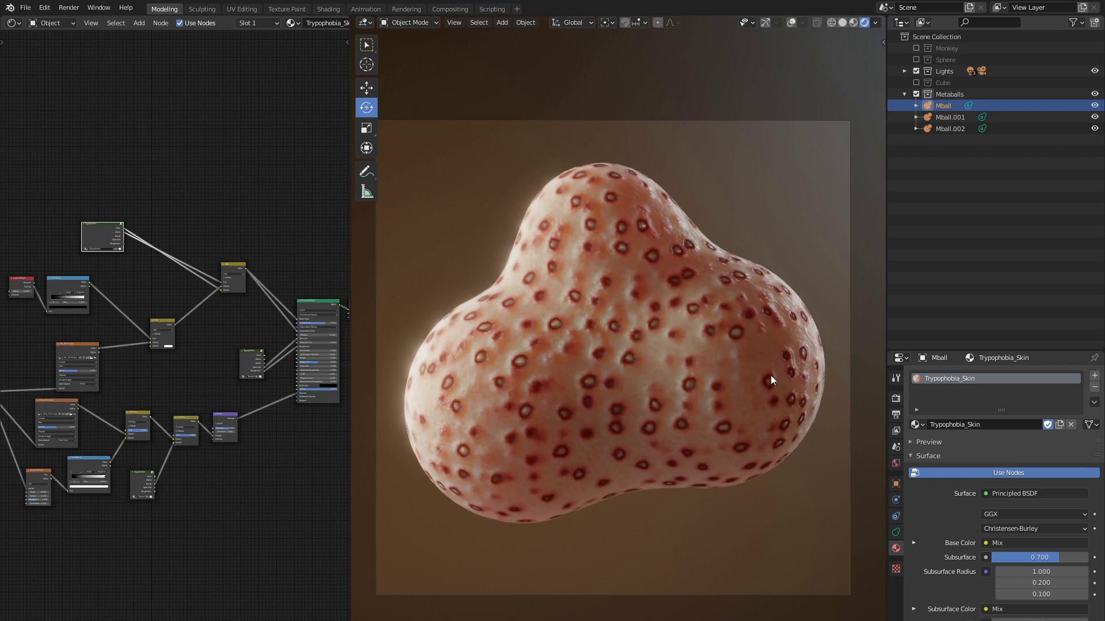